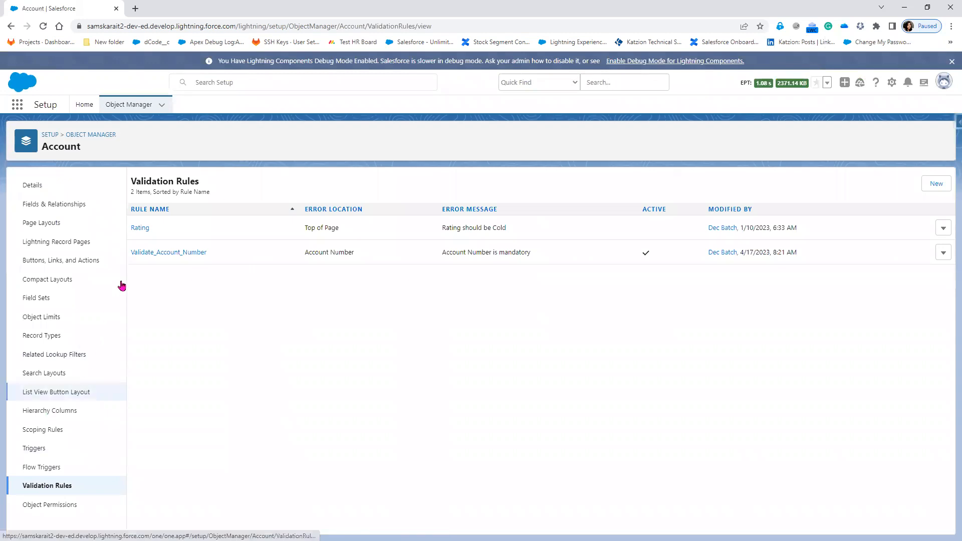
Step: Open the Validate_Account_Number rule from the Account validation rules list
left_click(153, 255)
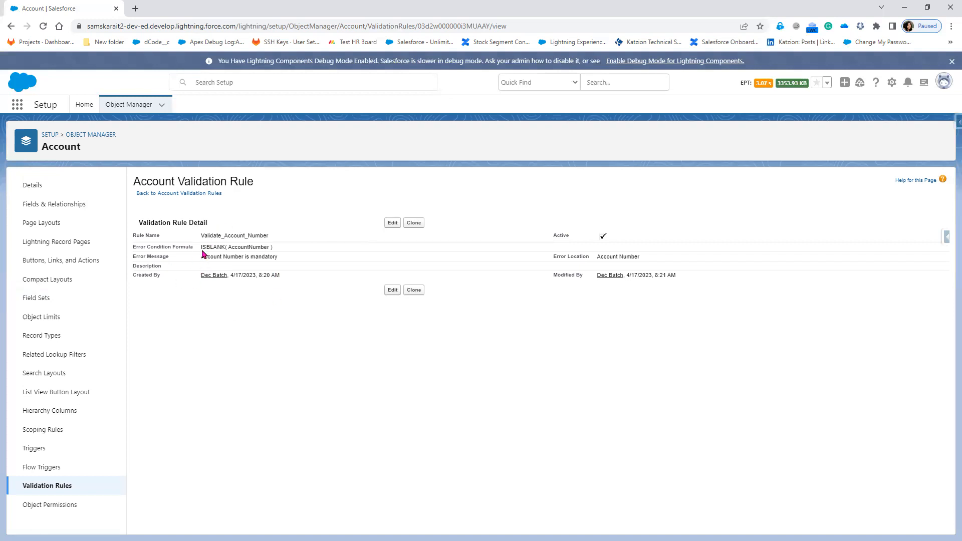
Step: Duplicate the Validate_Account_Number rule page into a second browser tab
right_click(76, 10)
left_click(116, 79)
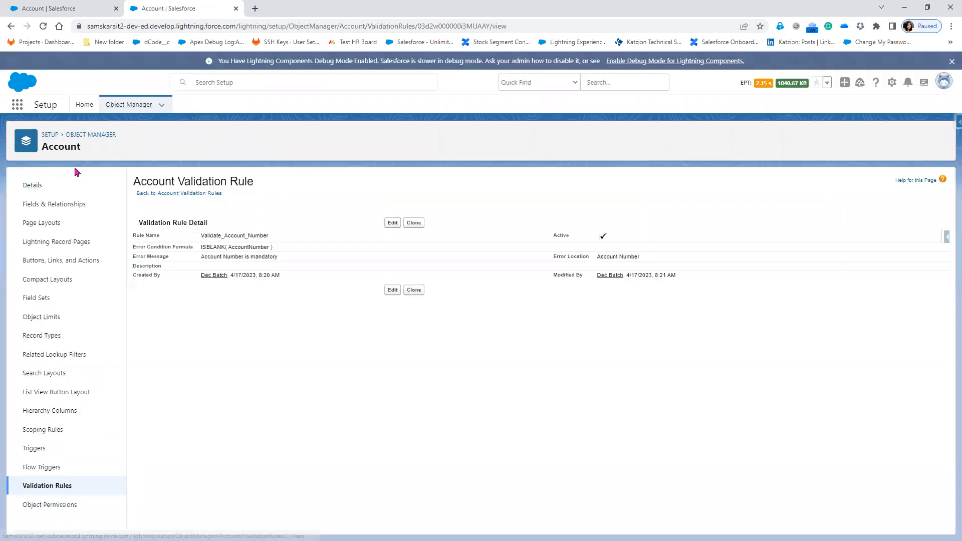
Step: Load Accounts via the App Launcher in the second tab; return the first tab to Account validation rules
left_click(21, 109)
type("Account")
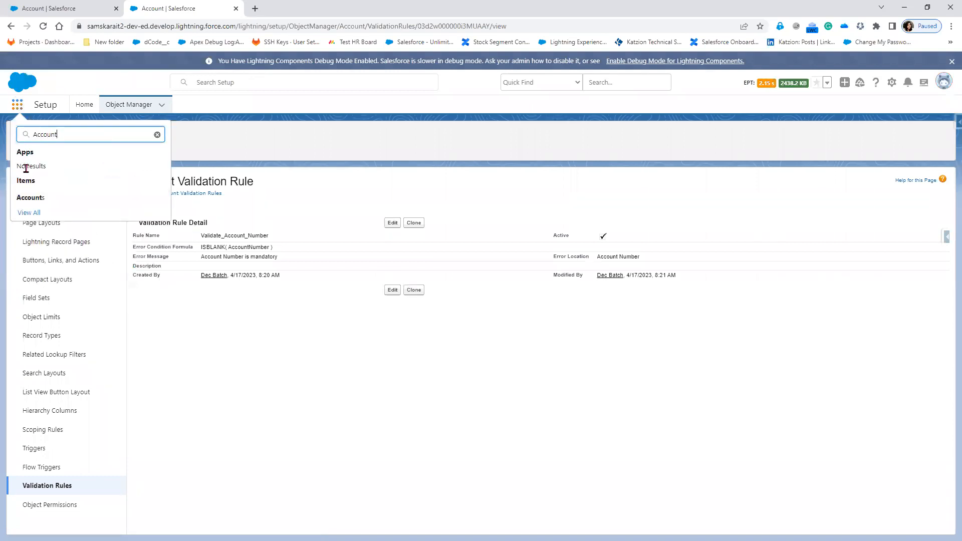
left_click(30, 204)
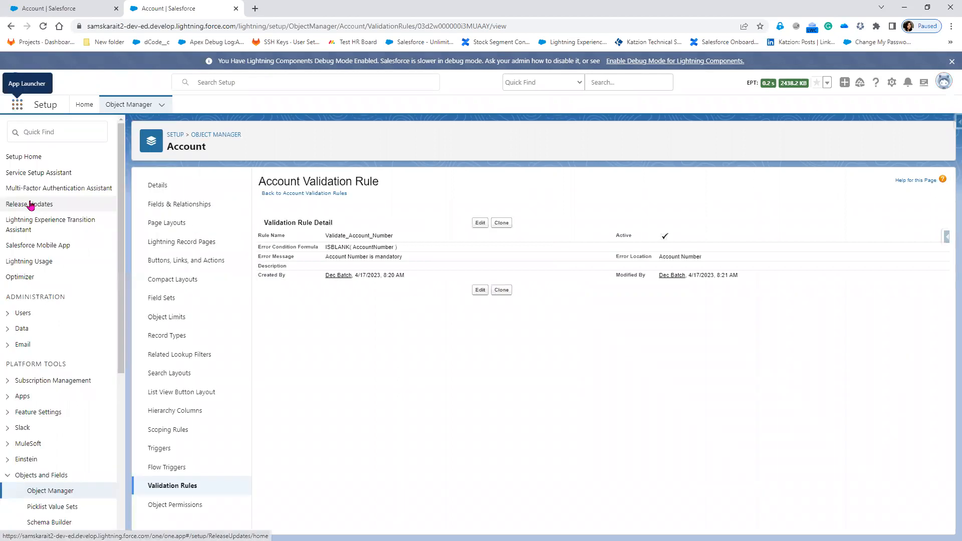
left_click(59, 14)
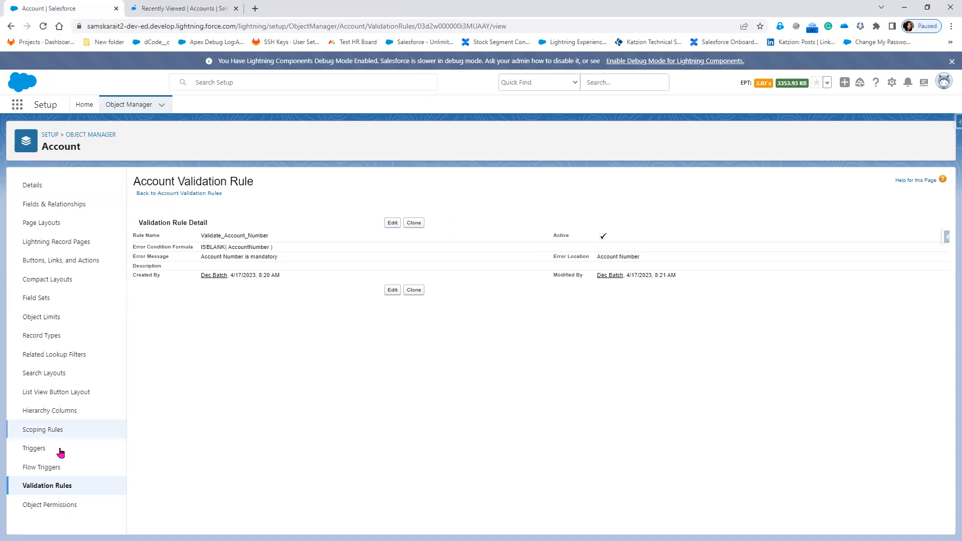
left_click(39, 488)
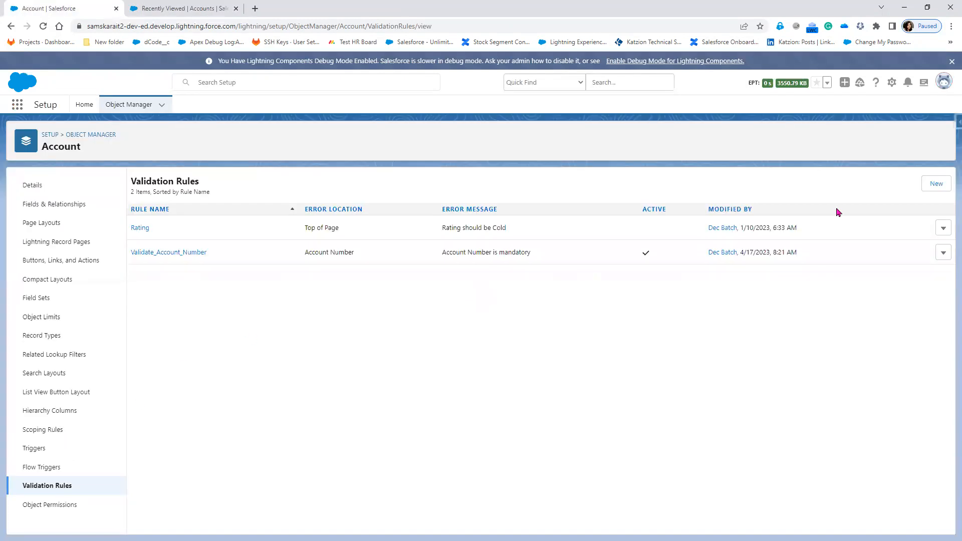
Step: Start a new Account validation rule, briefly checking the Accounts tab before returning to it
left_click(935, 184)
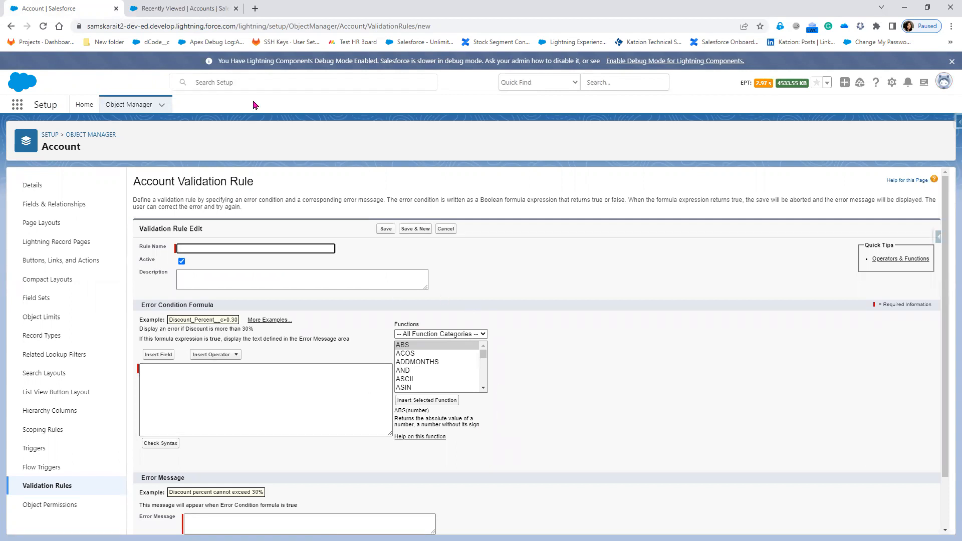
left_click(191, 10)
left_click(70, 15)
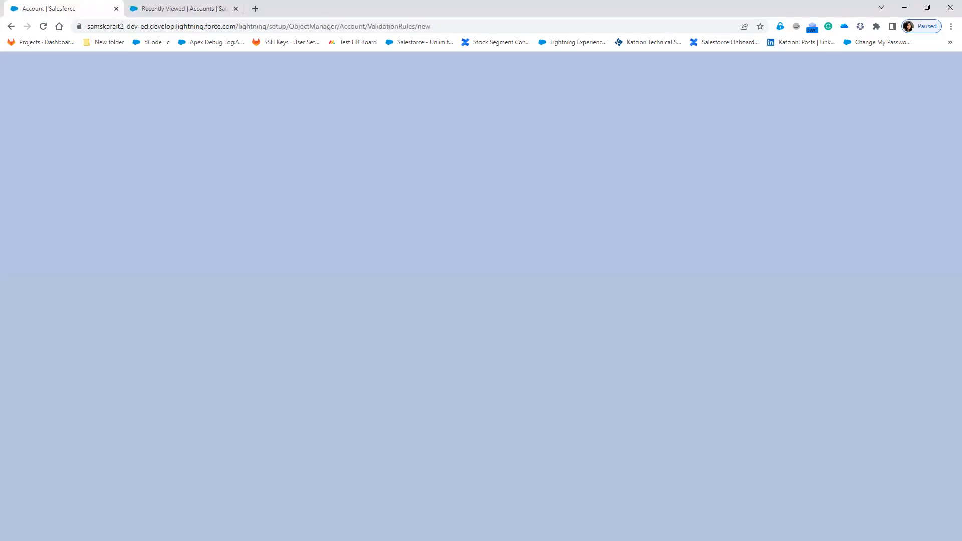
Step: Step the slide show to the Boolean IsNull(<FieldName>) bullet, then return to Account validation rules
key("alt+Tab")
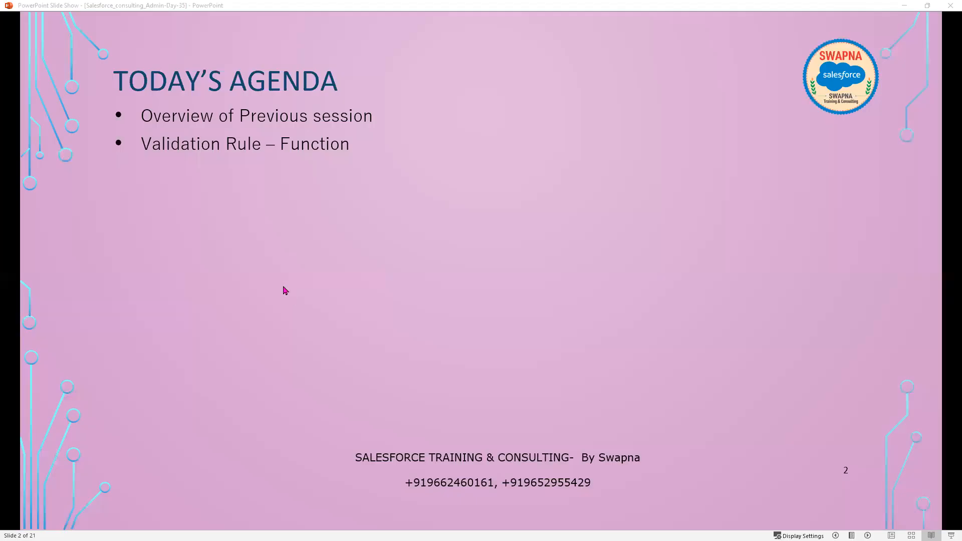
left_click(275, 313)
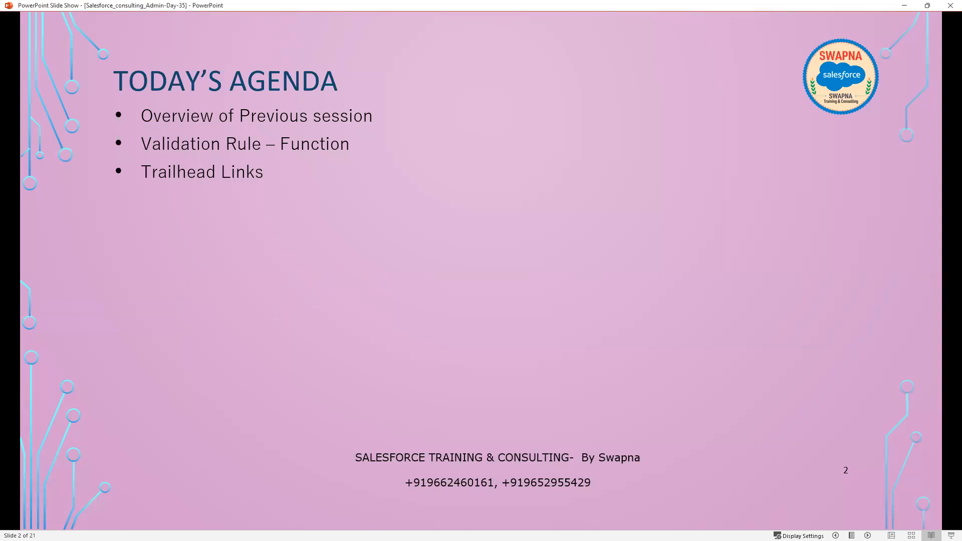
key("Right")
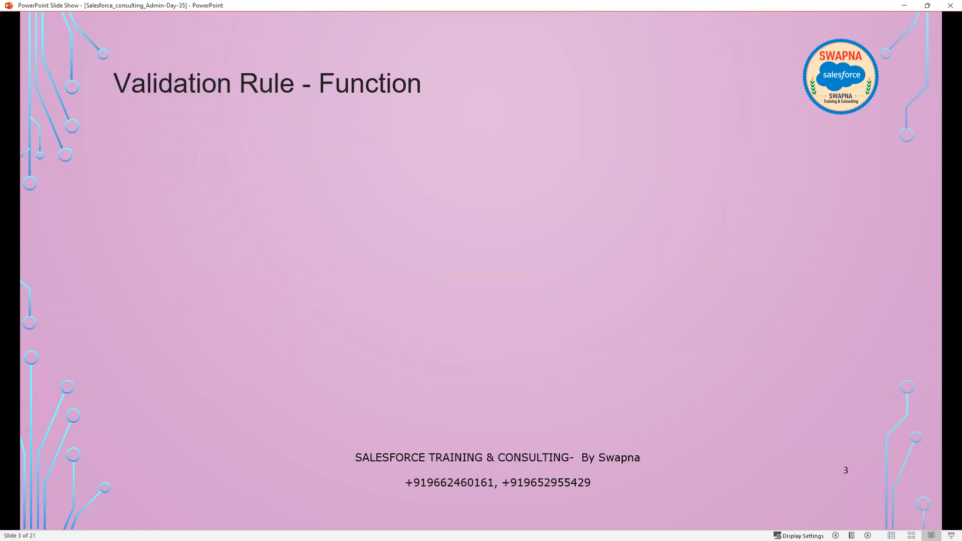
key("Right")
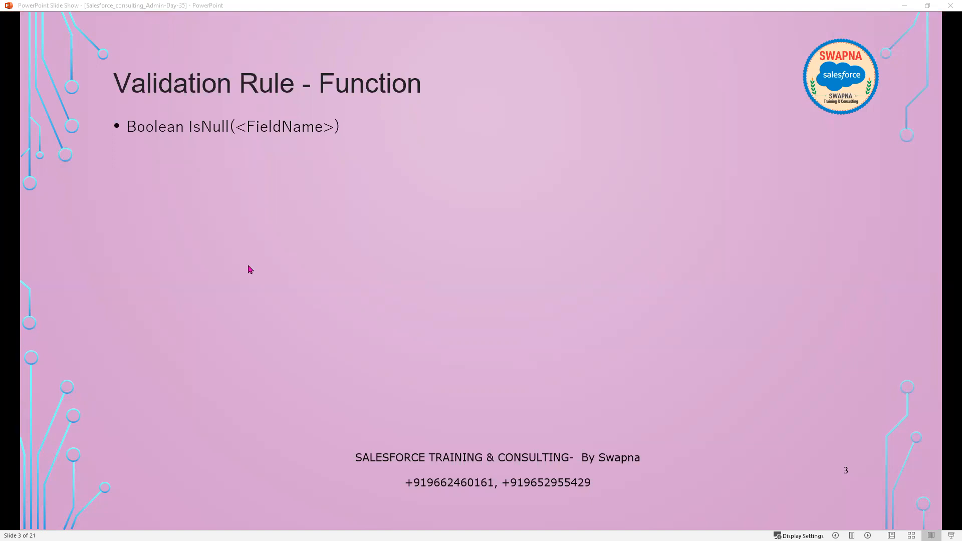
key("alt+Tab")
left_click(50, 492)
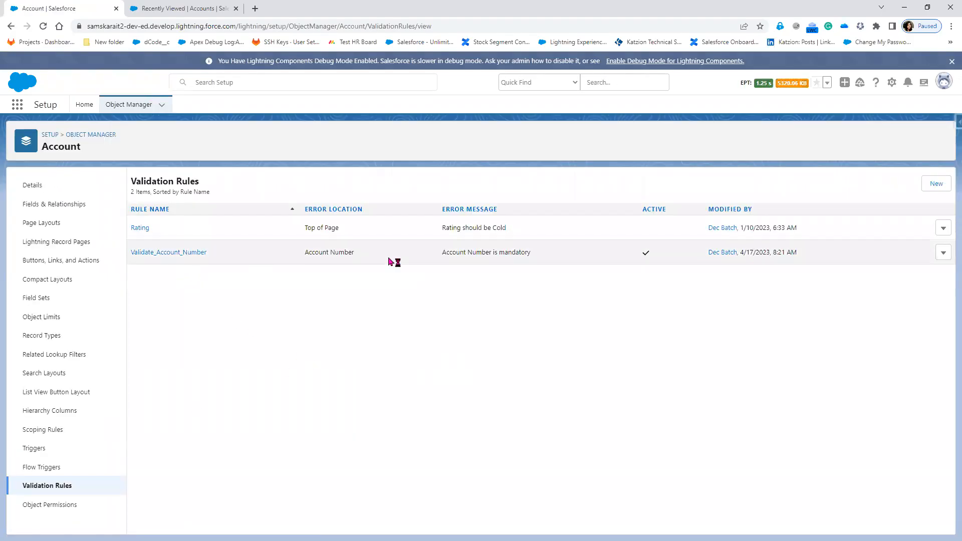
Step: Reopen Validate_Account_Number, highlight ISBLANK( in its formula, and return to the slides
left_click(169, 257)
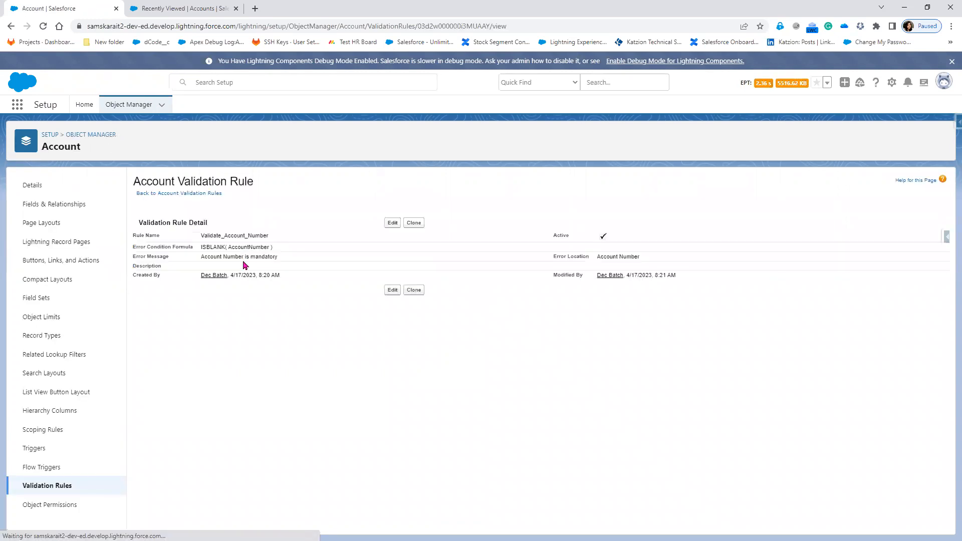
left_click_drag(201, 247, 228, 246)
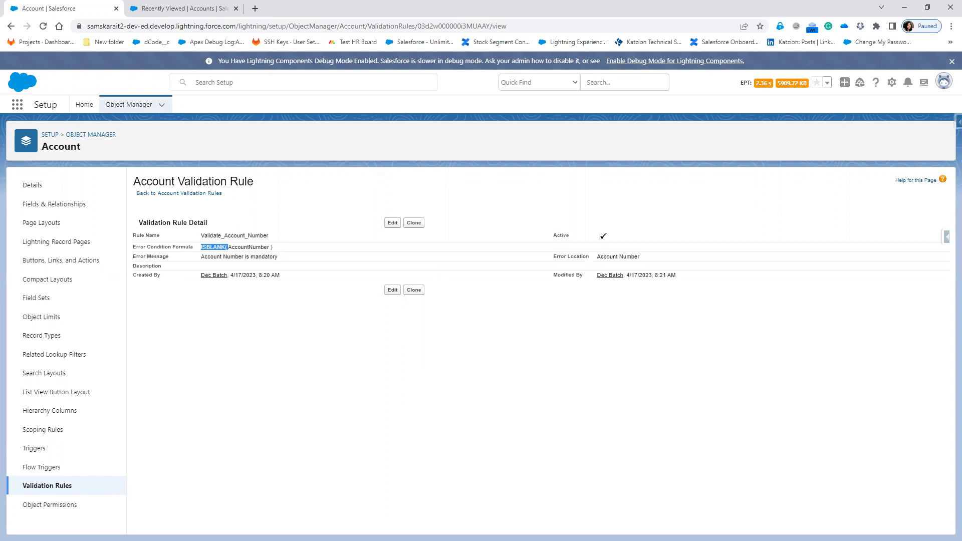
key("alt+Tab")
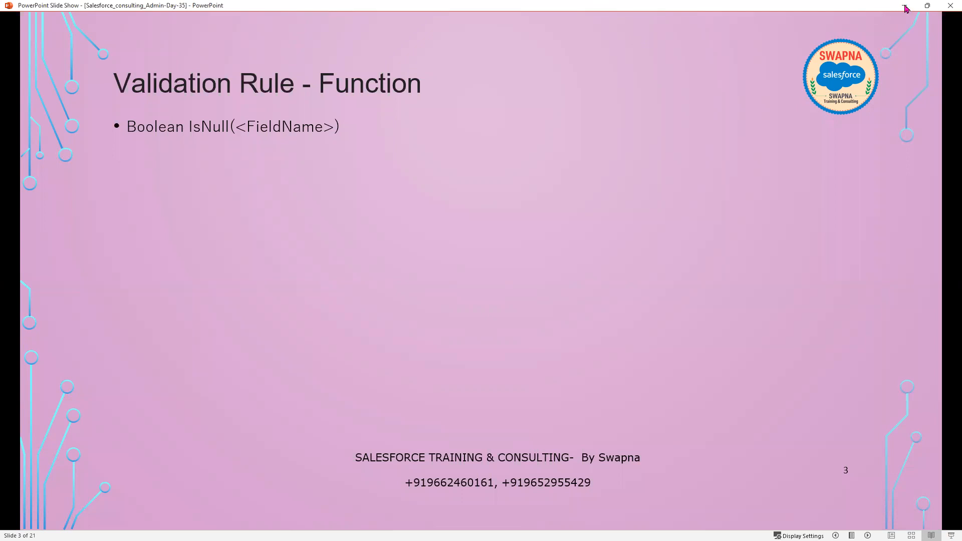
Step: Reveal the IsNull explanation and IsNull(AnnualRevenue) example, then advance to the Use Case slide
key("alt+Tab")
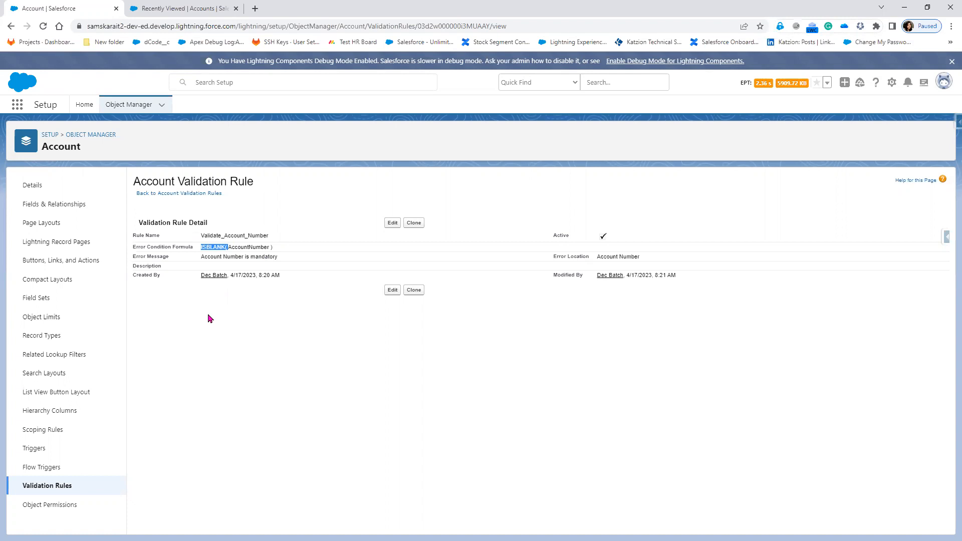
key("alt+Tab")
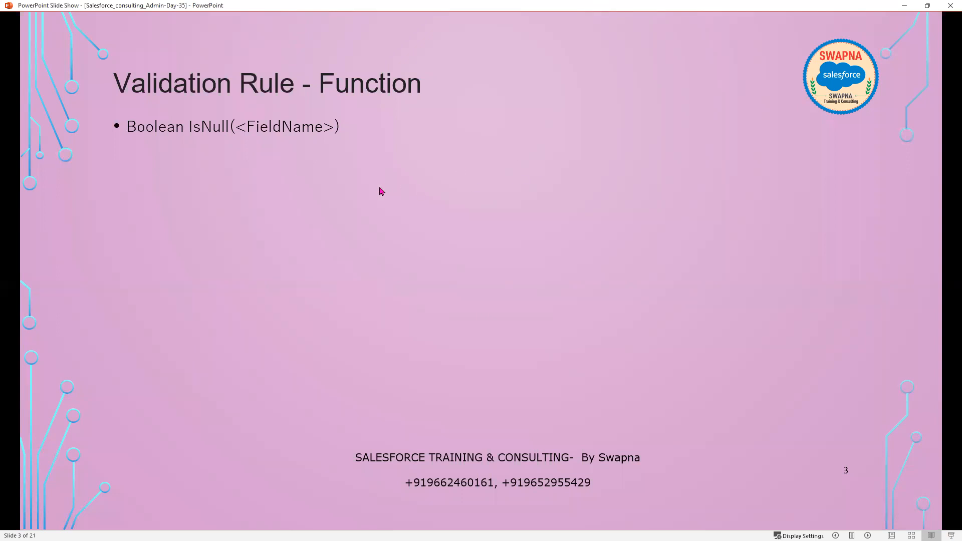
key("Right")
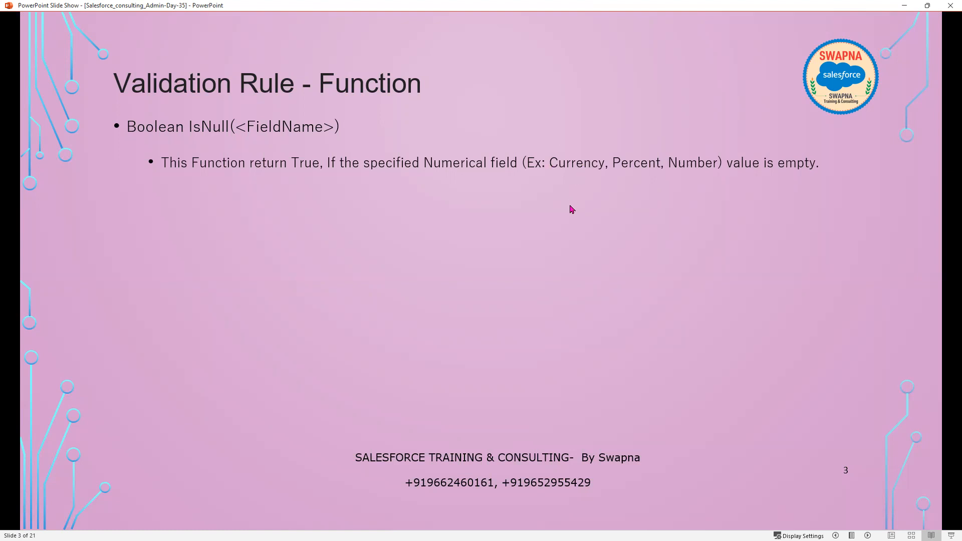
key("Right")
key("Right")
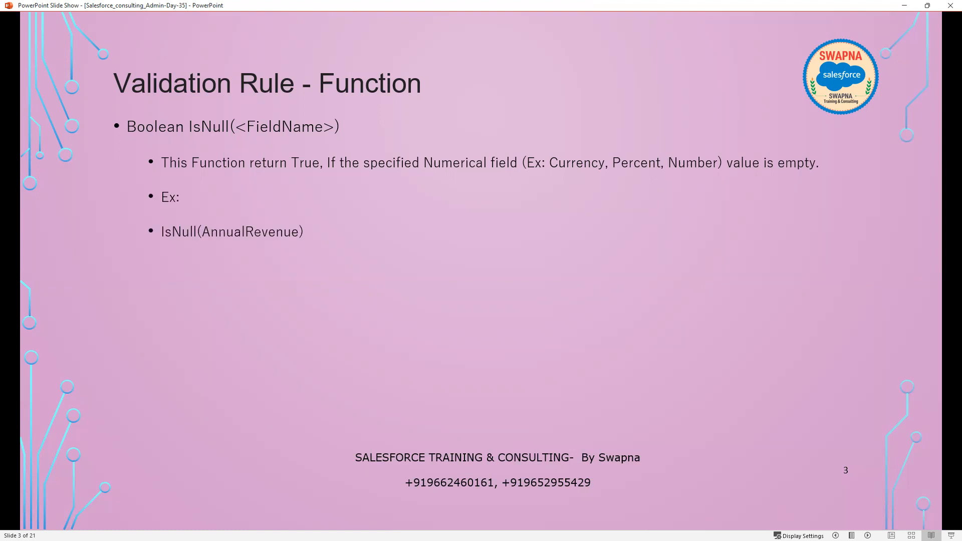
key("Right")
key("Left")
key("Right")
key("Right")
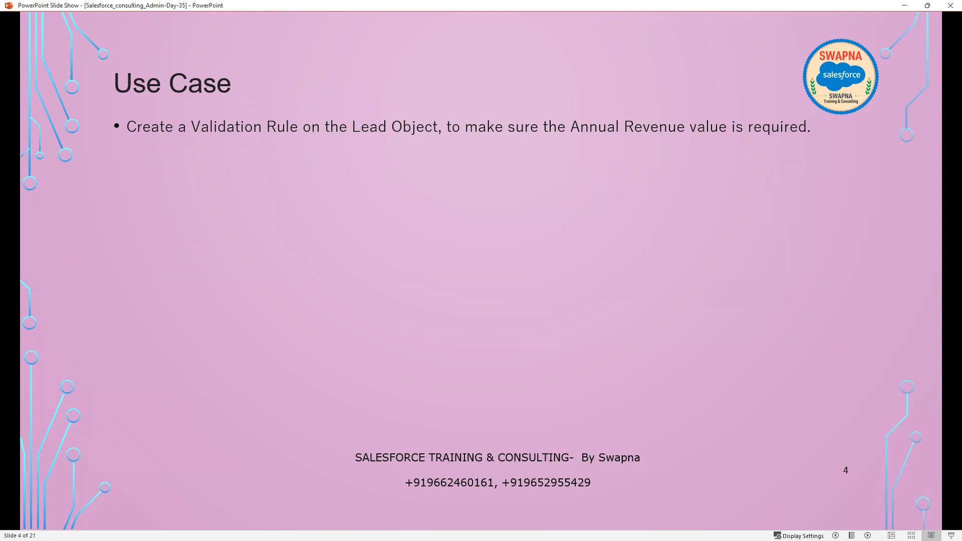
key("alt+Tab")
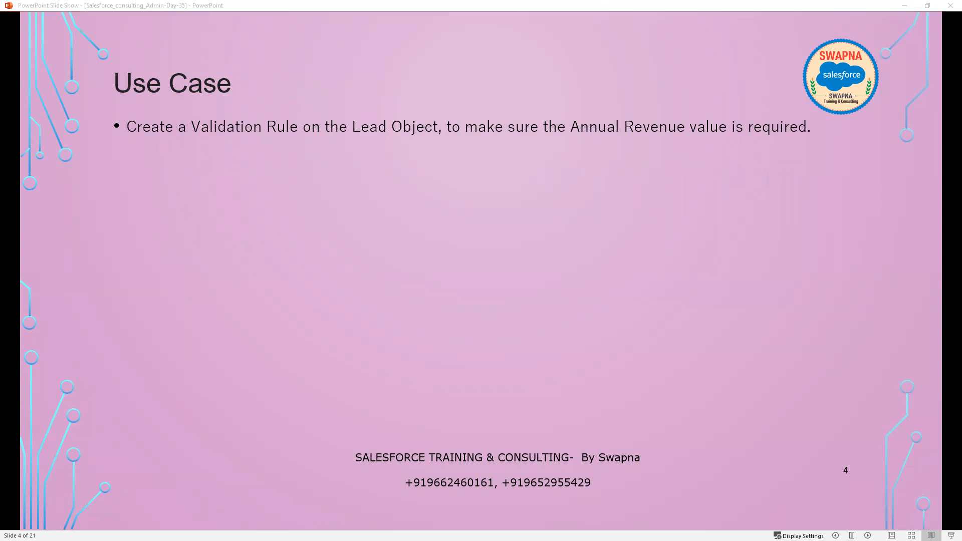
Step: Open the first lead from the Leads list and view its Details fields
left_click(153, 8)
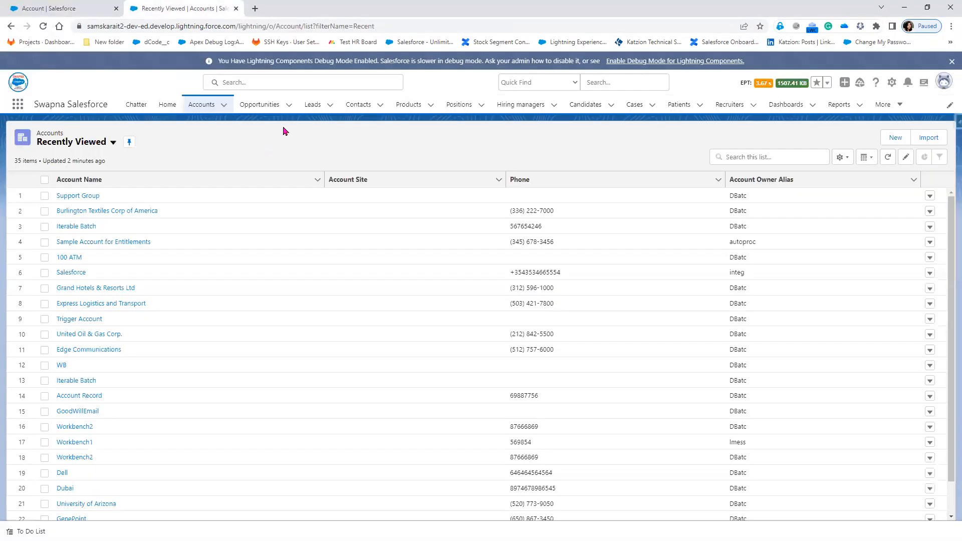
left_click(317, 107)
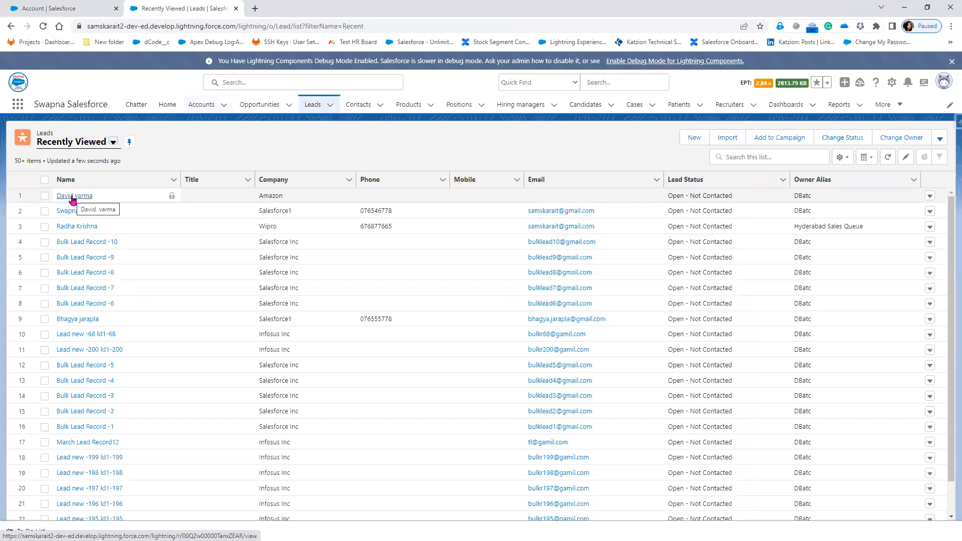
left_click(72, 196)
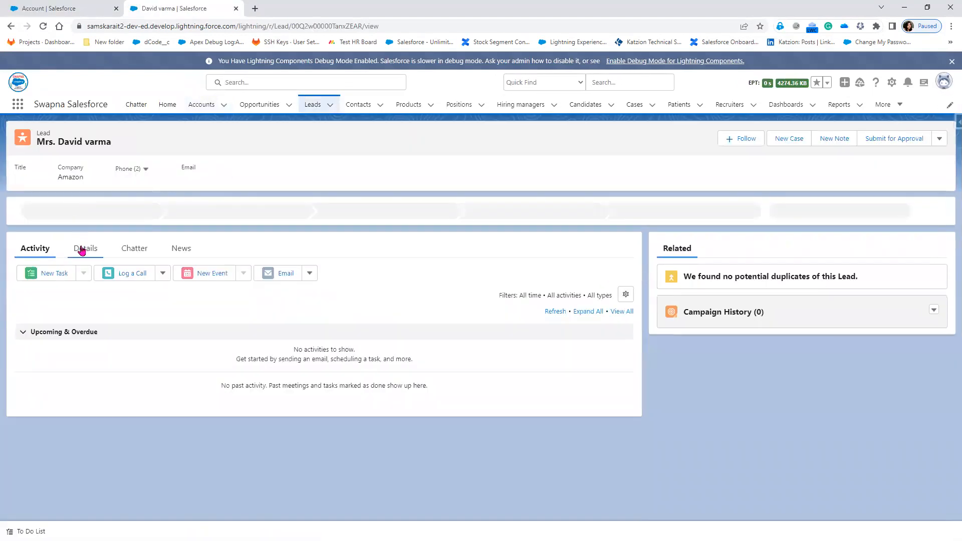
left_click(81, 250)
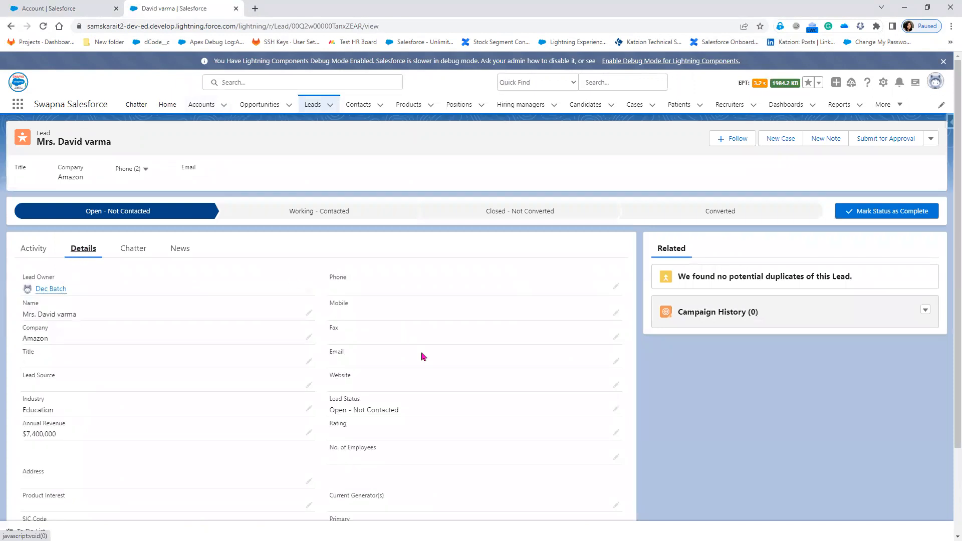
scroll(414, 368, "down", 1)
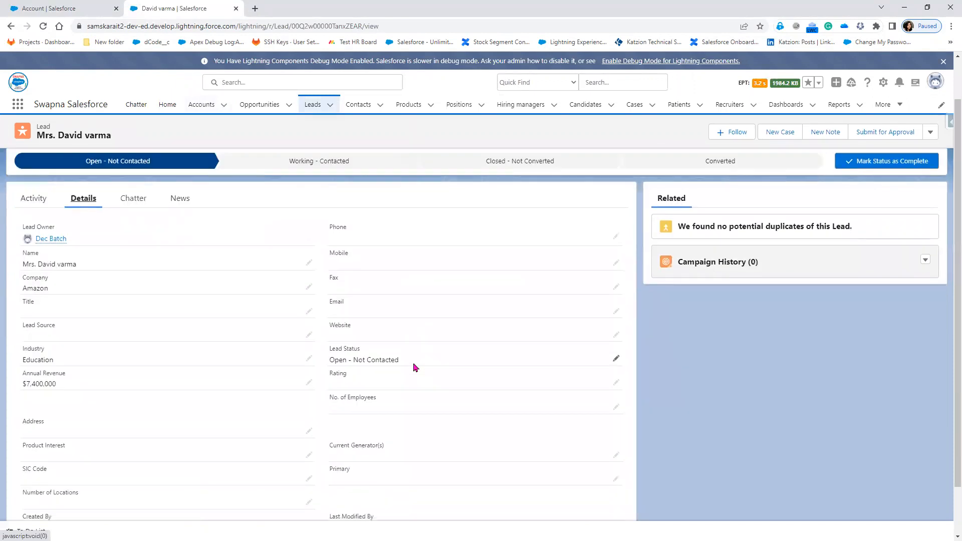
scroll(414, 368, "down", 1)
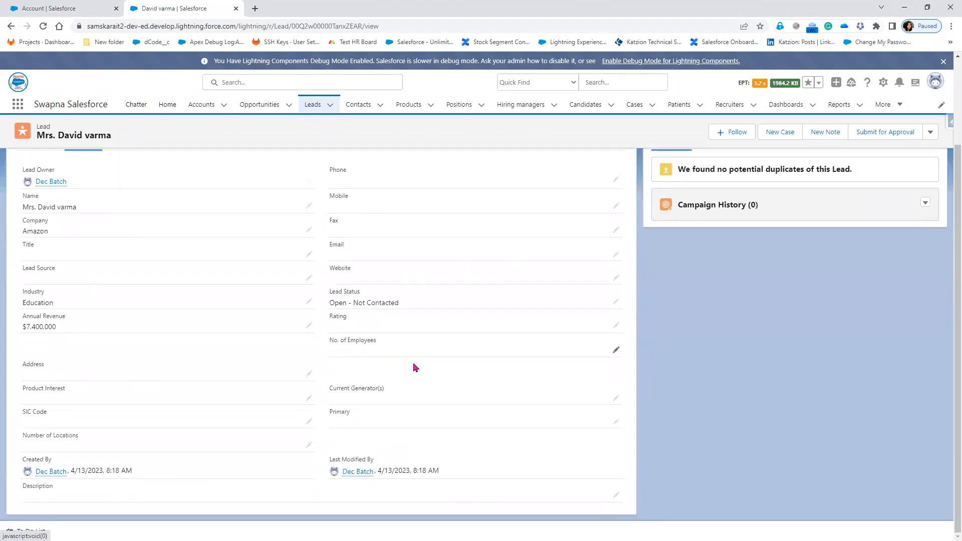
scroll(414, 368, "up", 2)
Step: Search the lead page for 'An' to find Annual Revenue, then return to the slide
key("ctrl+f")
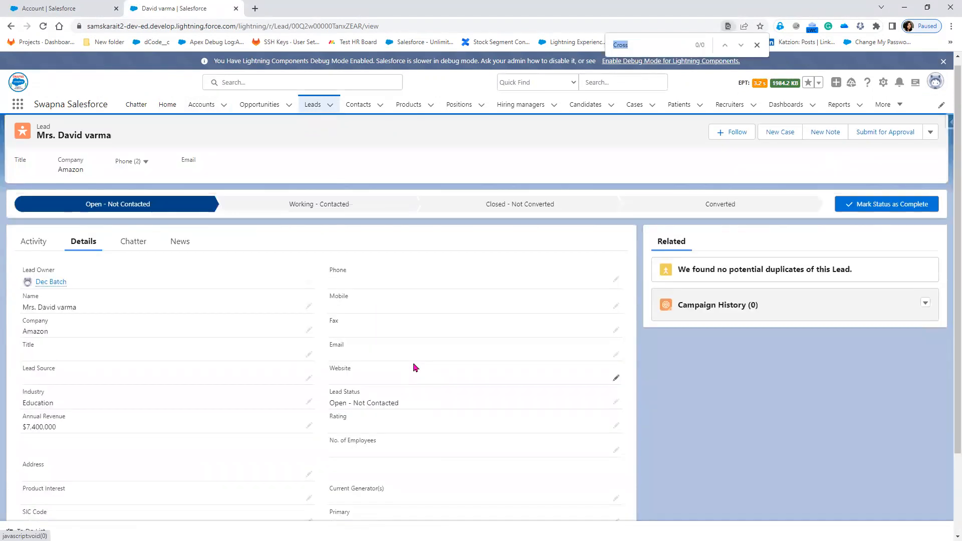
type("Ann")
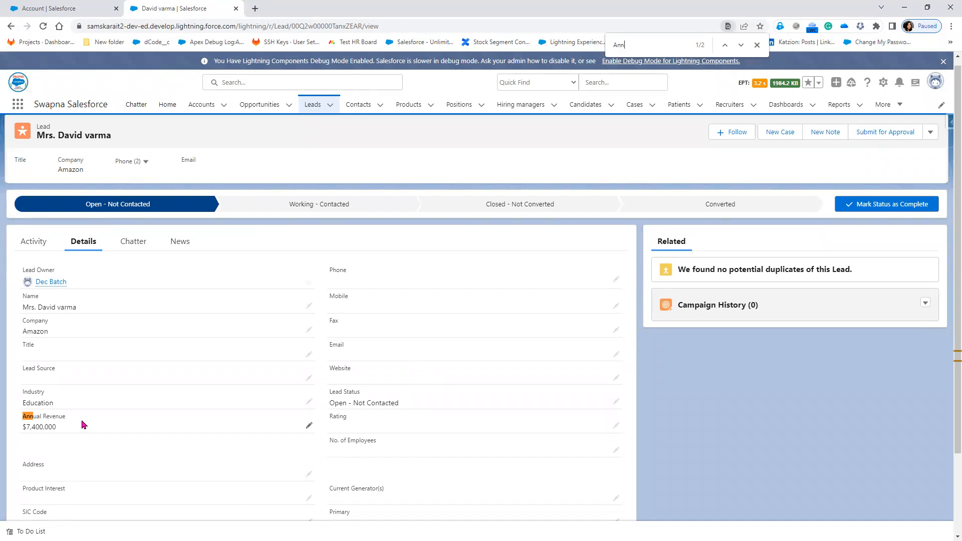
key("alt+Tab")
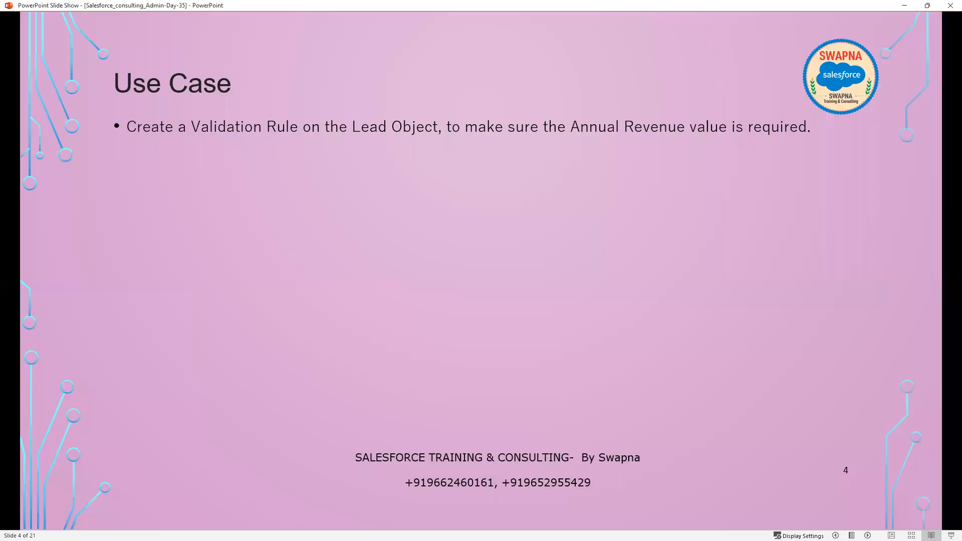
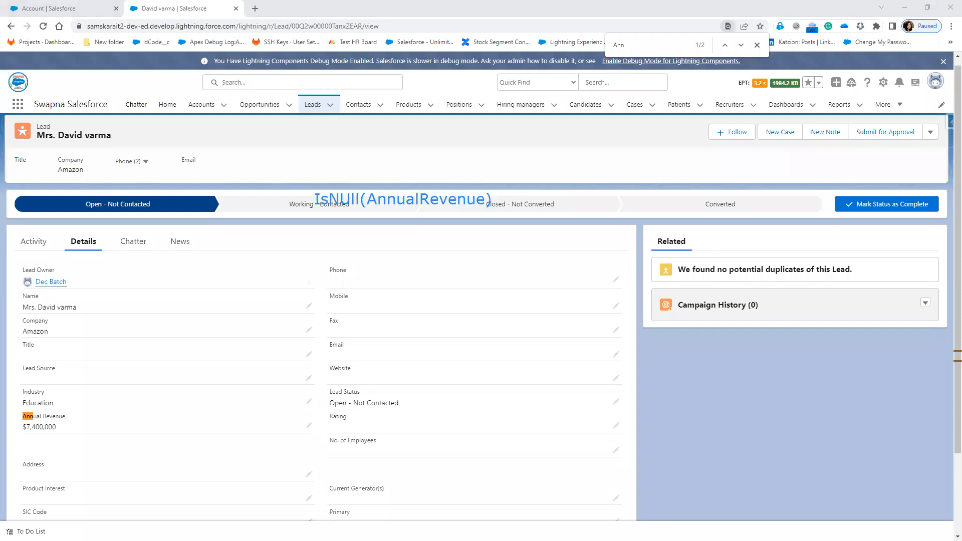
Step: Bring up the Validate_Account_Number Account validation rule page in its browser tab
left_click(93, 9)
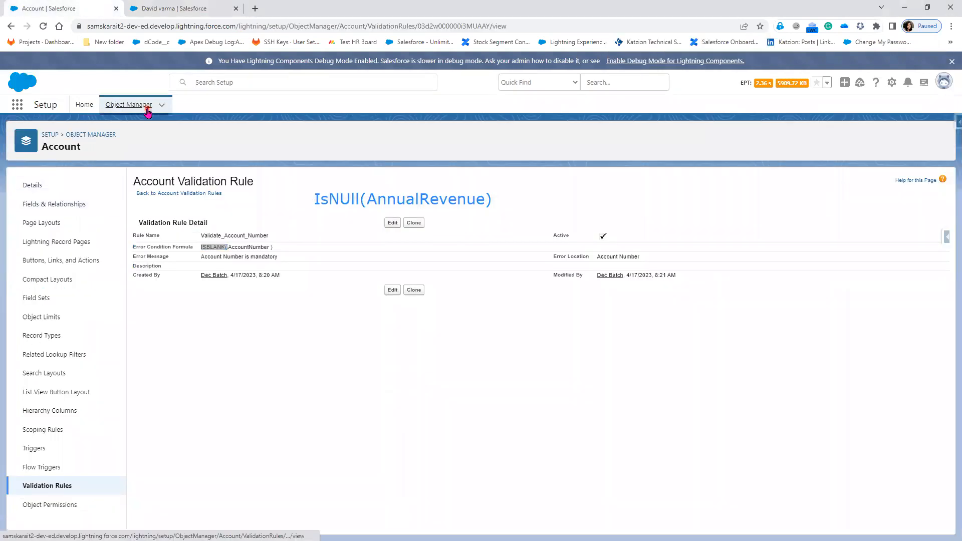
Step: Find Lead in Object Manager, open its empty Validation Rules list, and start a new rule
left_click(147, 107)
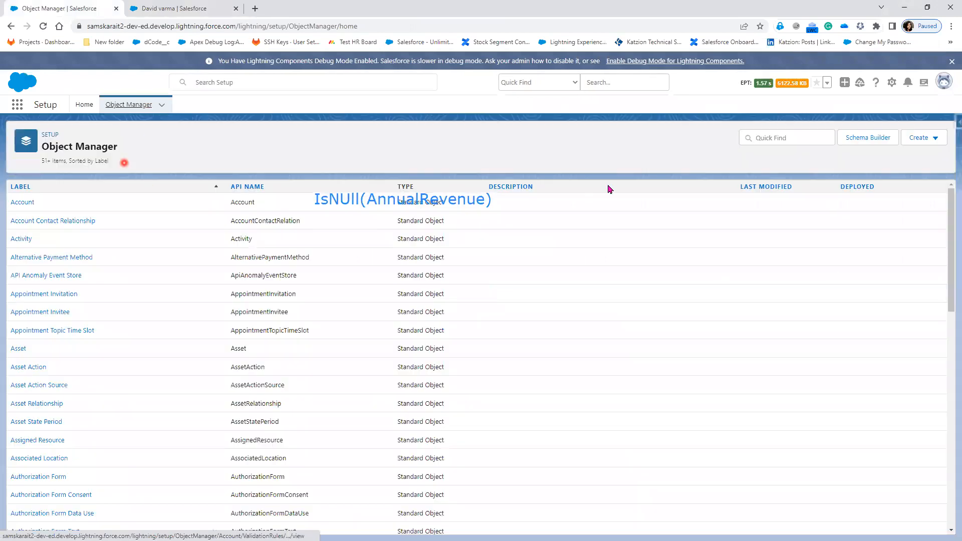
left_click(773, 140)
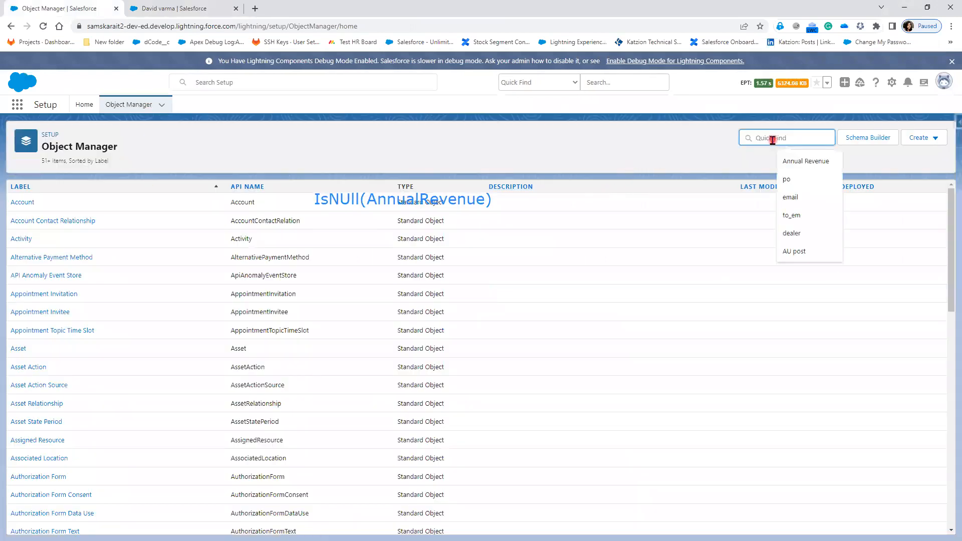
type("Lead")
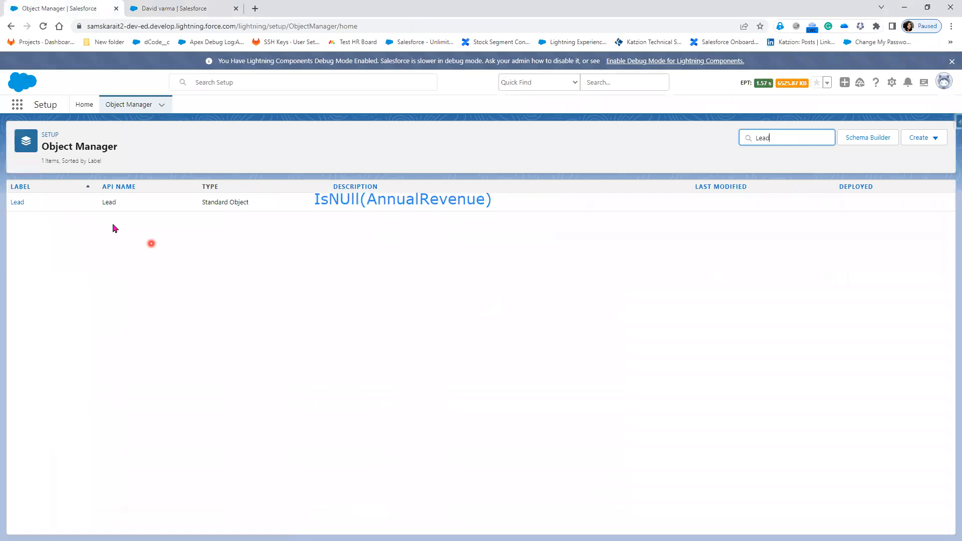
left_click(20, 203)
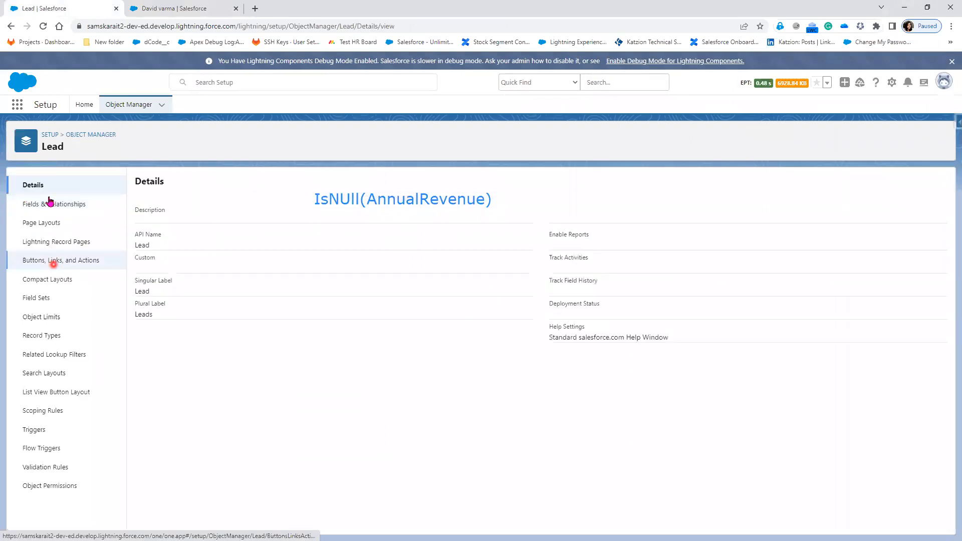
left_click(55, 468)
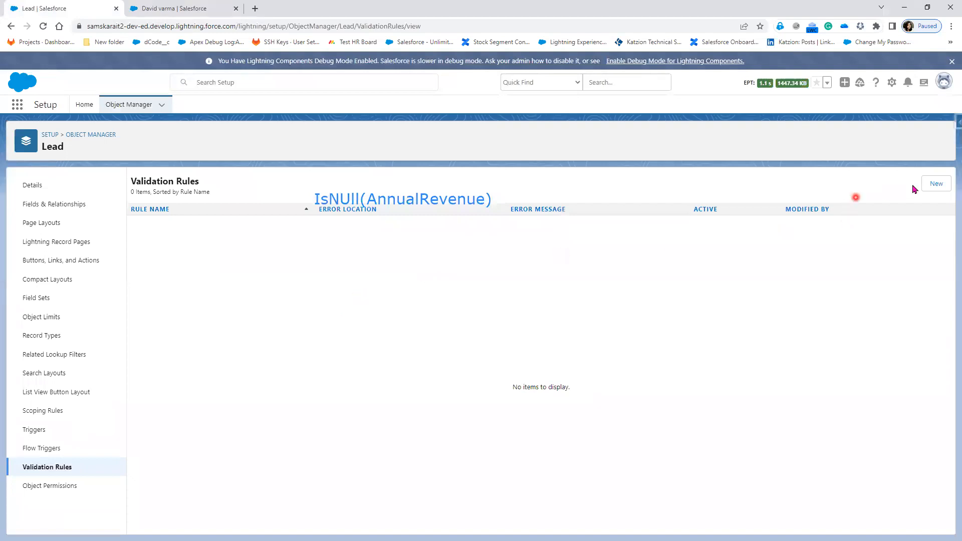
left_click(935, 186)
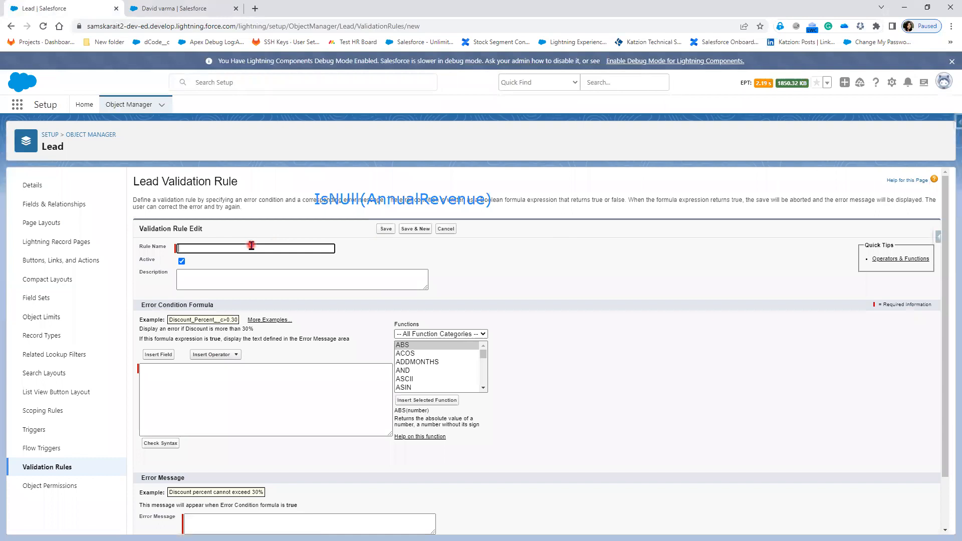
Step: Enter Validate_AnnualRevenue as the rule name and 'Validating Annual Revenue' as the description
type("Ann")
type("ual")
key("Home")
type("Validate")
left_click(219, 401)
left_click(223, 279)
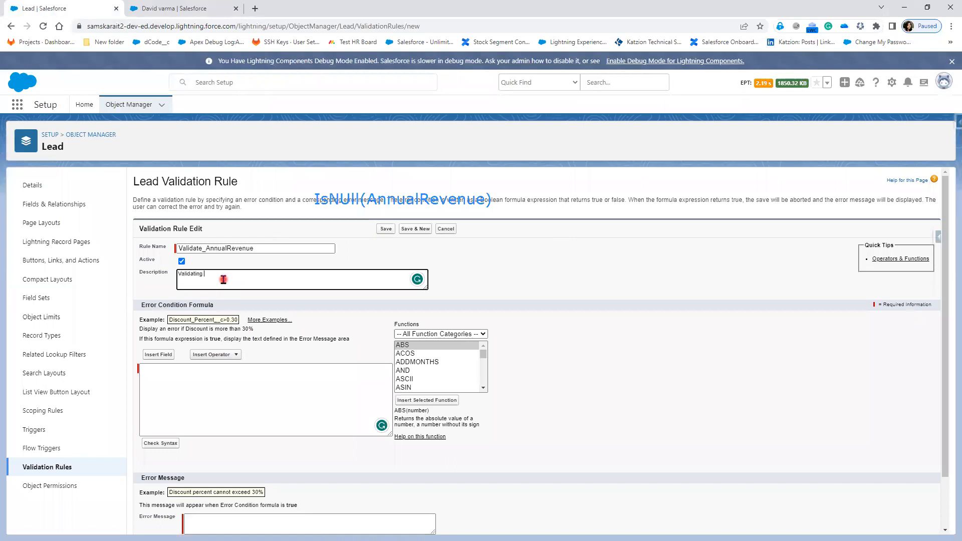
type("Validating Annual Reve")
triple_click(196, 277)
left_click(170, 376)
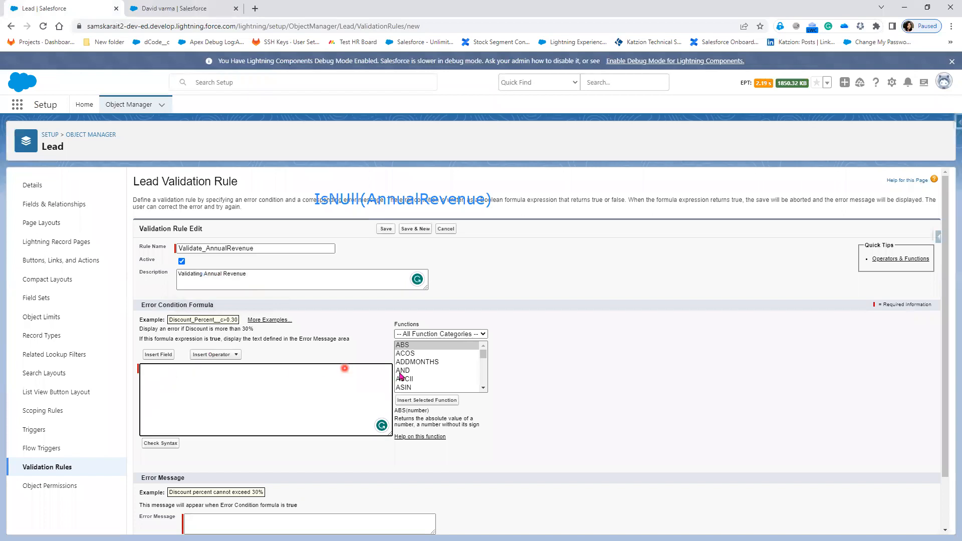
Step: Build the formula ISNULL( AnnualRevenue ) from the function and field pickers and verify its syntax
scroll(430, 384, "down", 9)
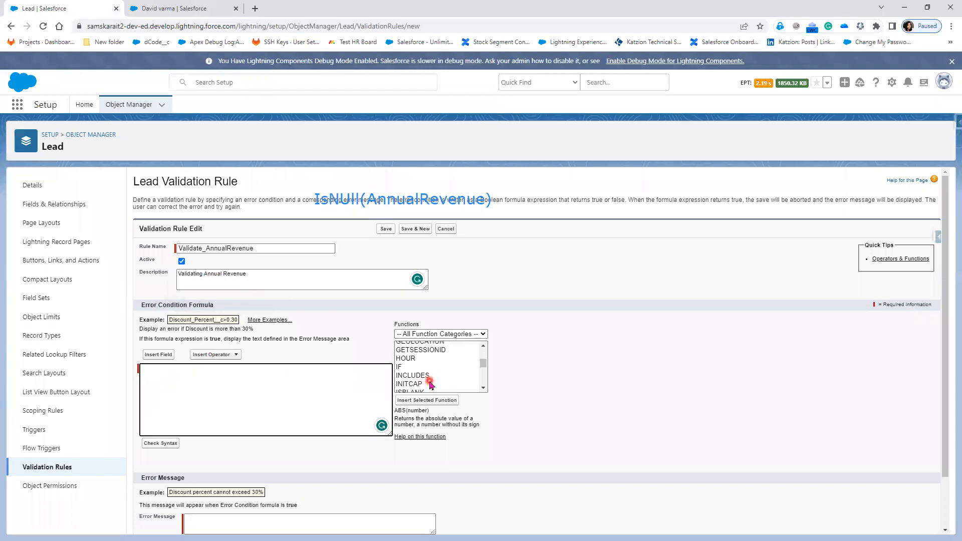
scroll(430, 384, "down", 2)
left_click(422, 377)
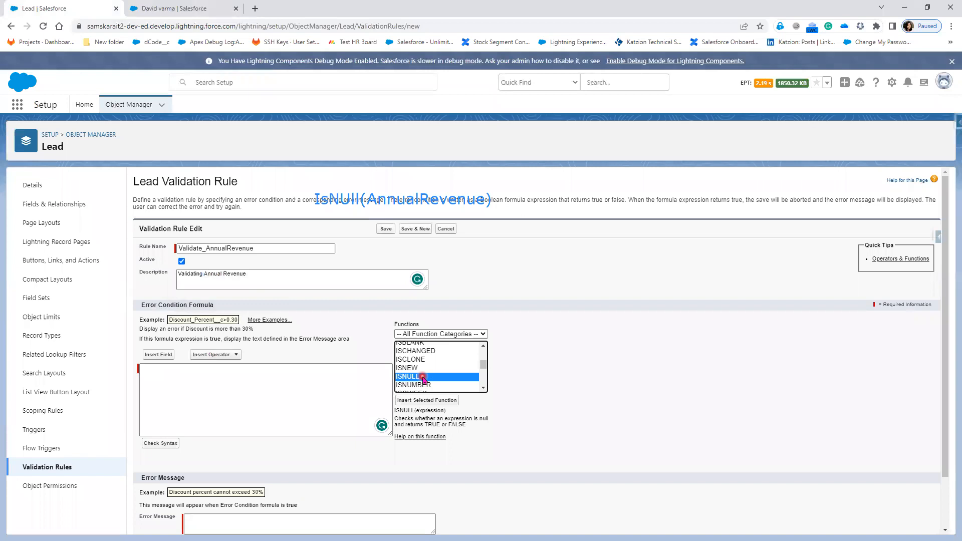
left_click(425, 400)
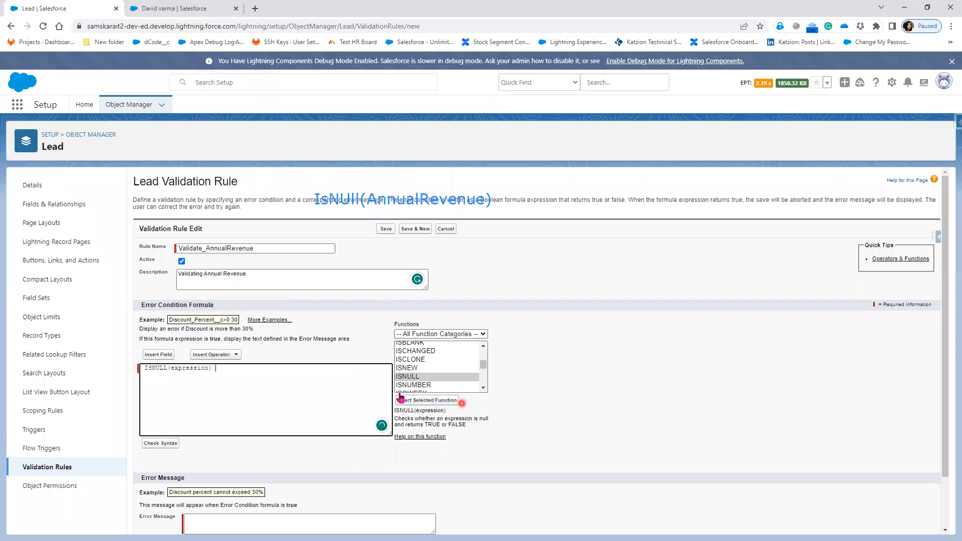
double_click(193, 369)
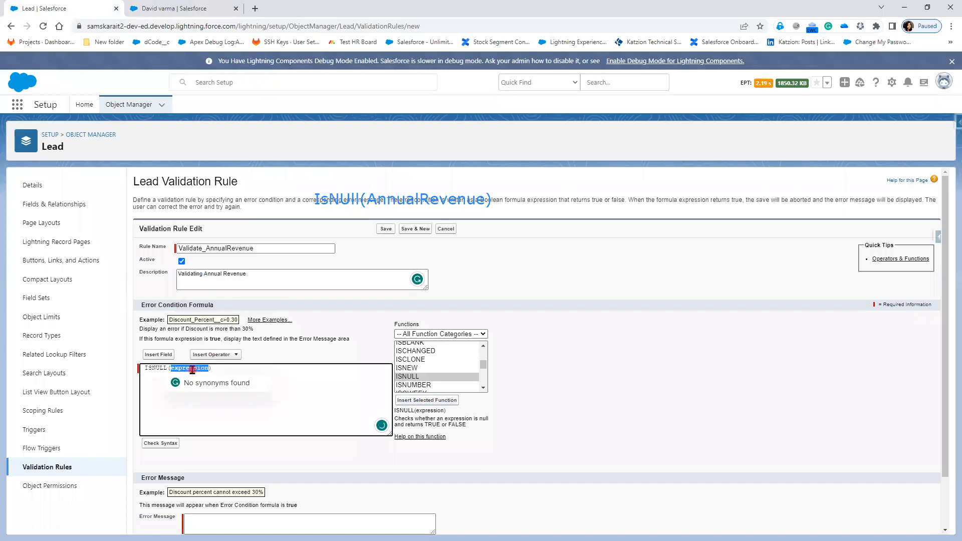
key("BackSpace")
left_click(159, 355)
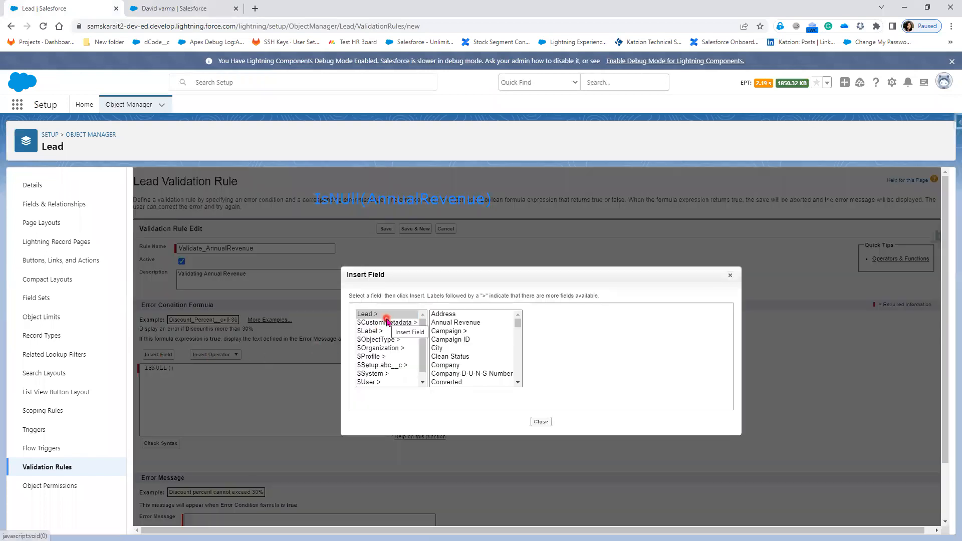
left_click(472, 323)
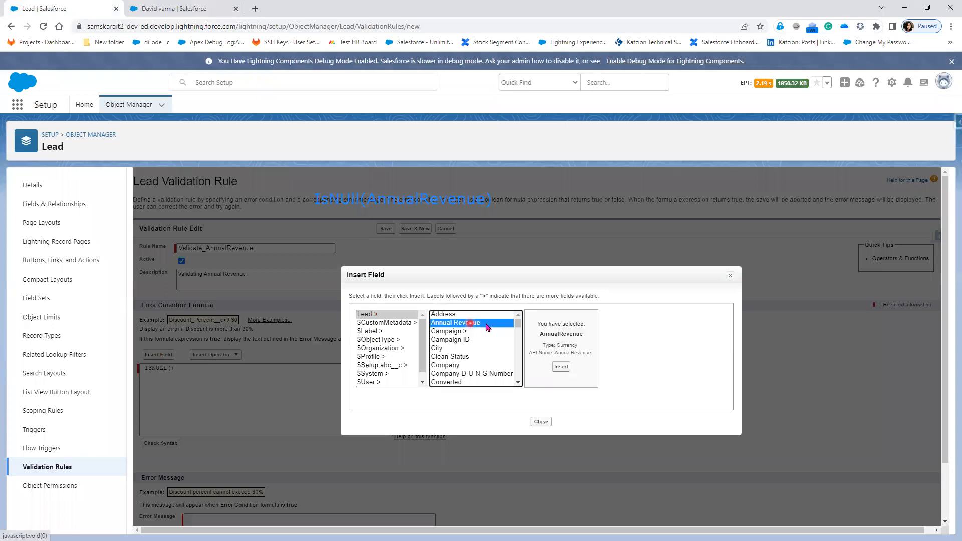
left_click(562, 368)
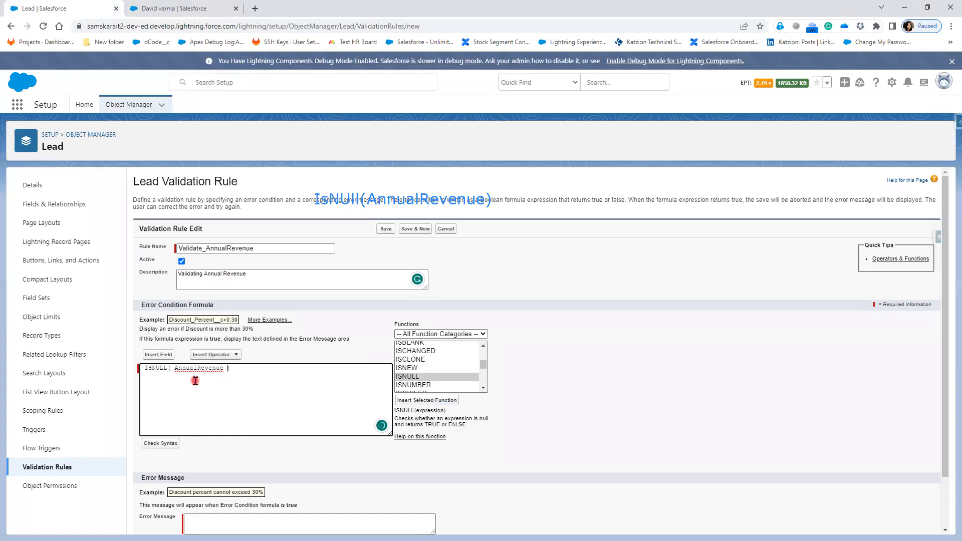
left_click(160, 442)
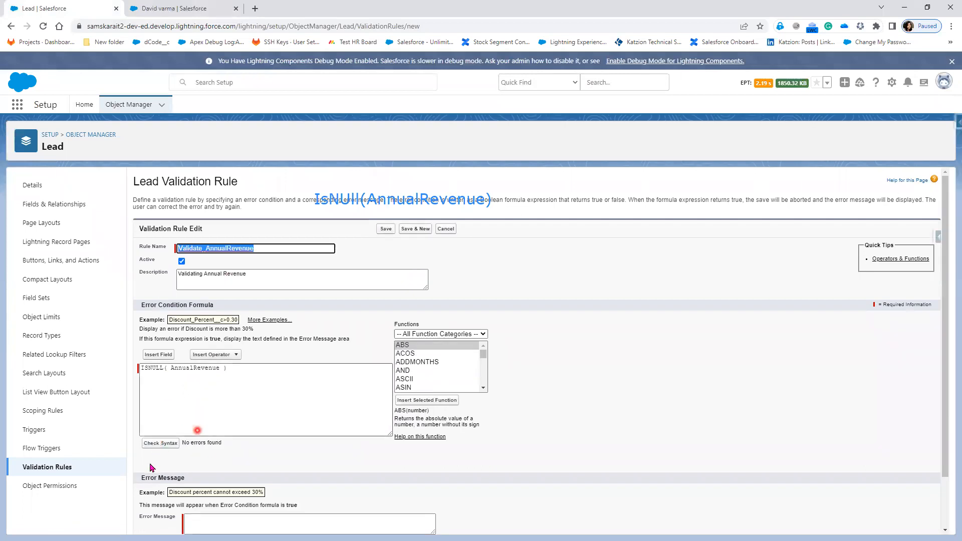
scroll(242, 434, "down", 1)
left_click(214, 463)
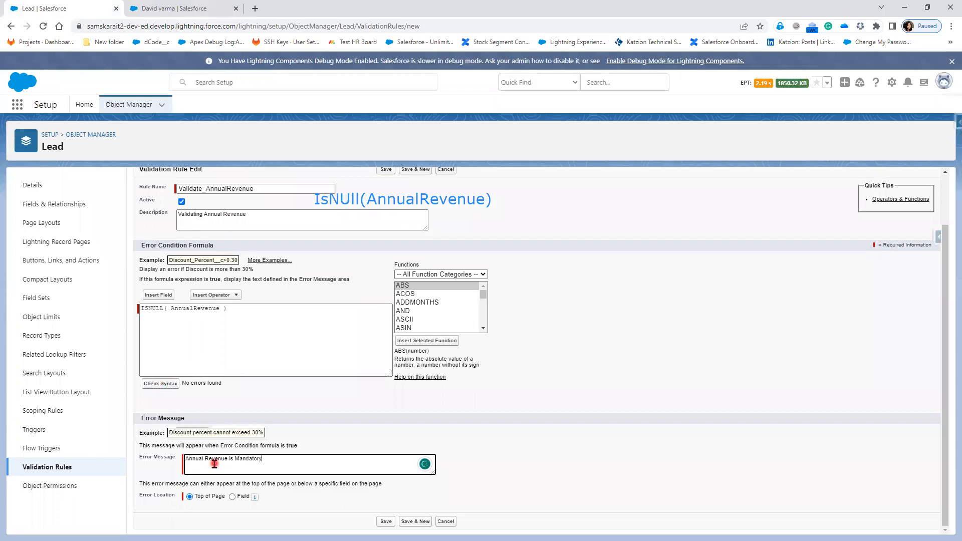
Step: Set the error message 'Annual Revenue is Mandatory' on the Annual Revenue field and save the rule
left_click(233, 498)
left_click(406, 468)
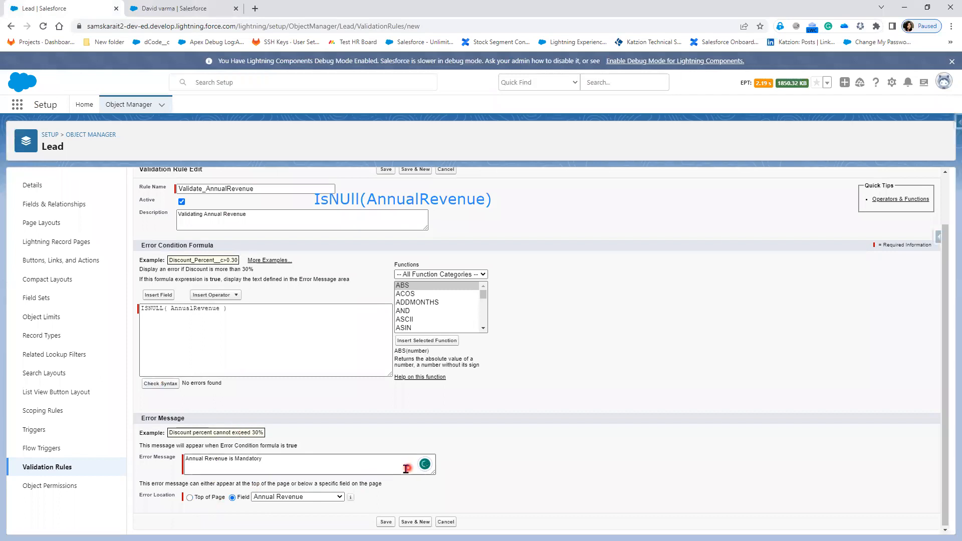
left_click(300, 501)
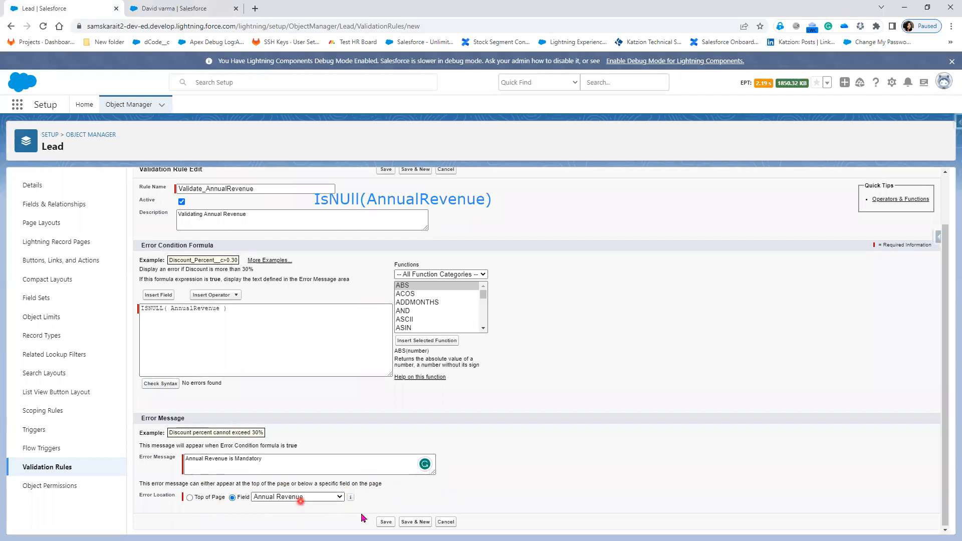
left_click(382, 522)
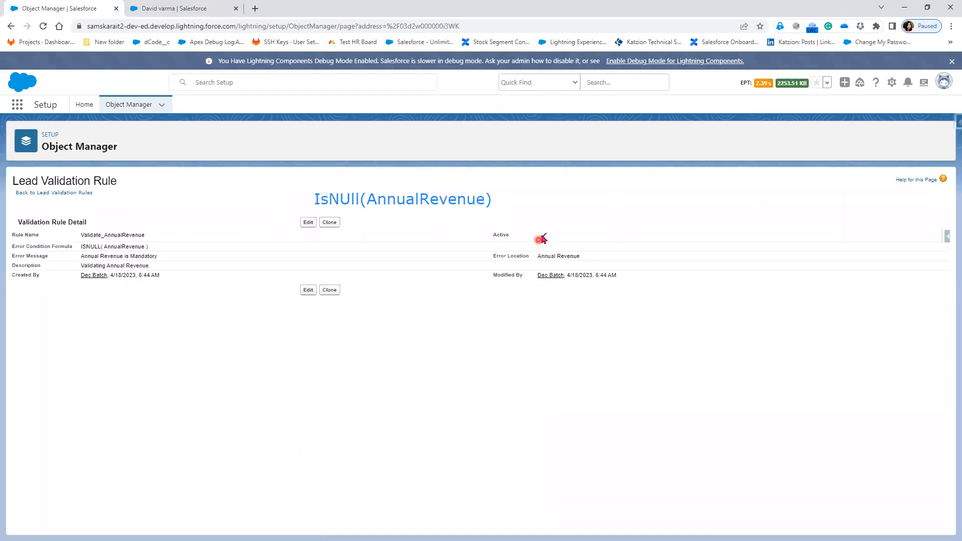
Step: Edit the existing lead with Annual Revenue blanked, see the save blocked, and cancel
left_click(173, 10)
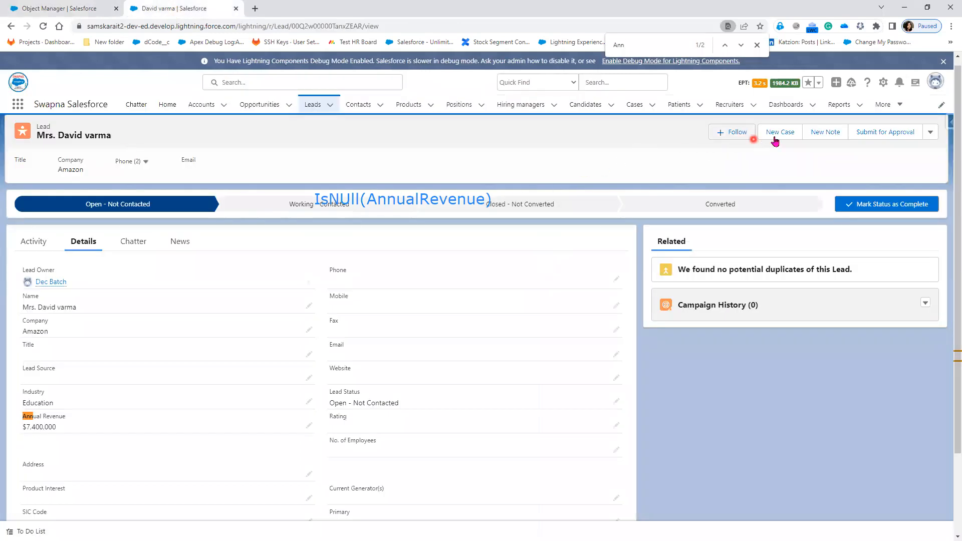
left_click(930, 131)
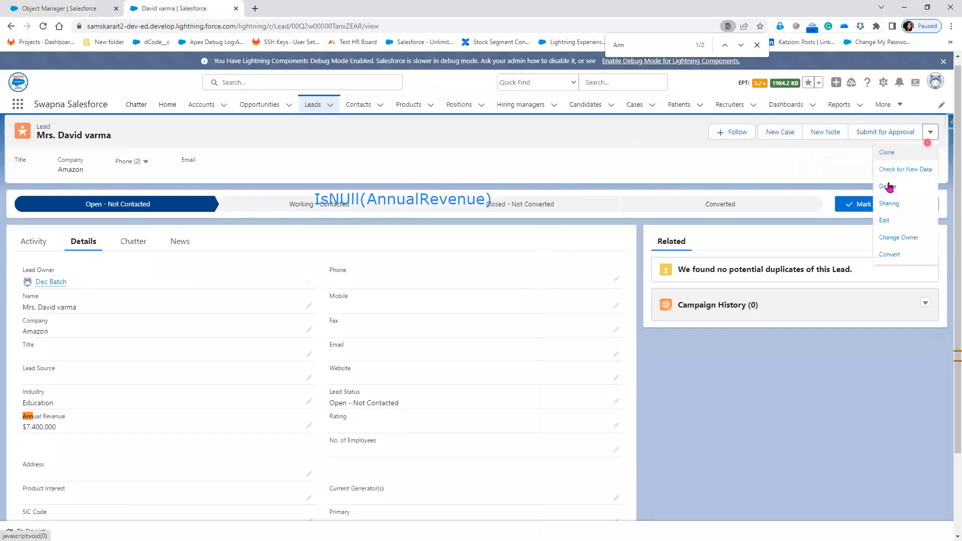
left_click(887, 221)
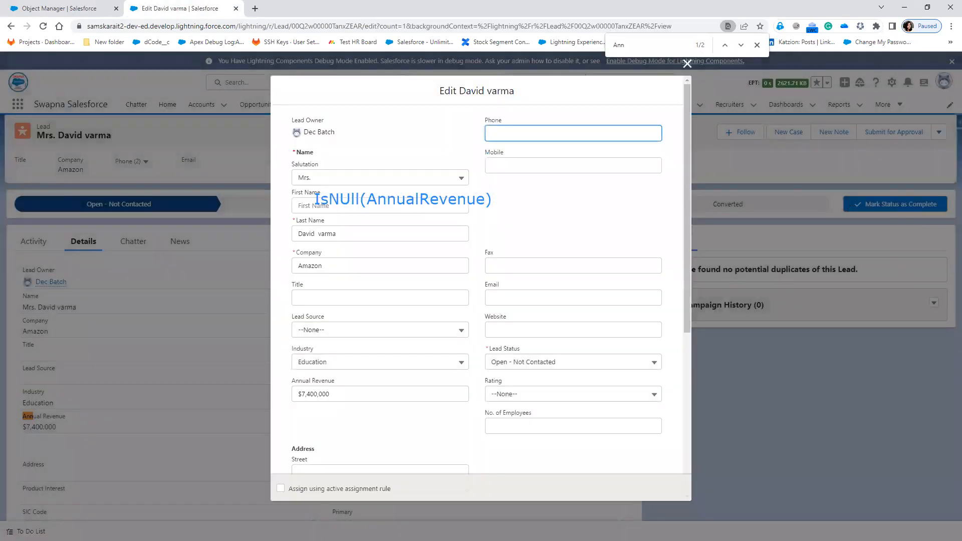
left_click(396, 390)
key("ctrl+a")
key("BackSpace")
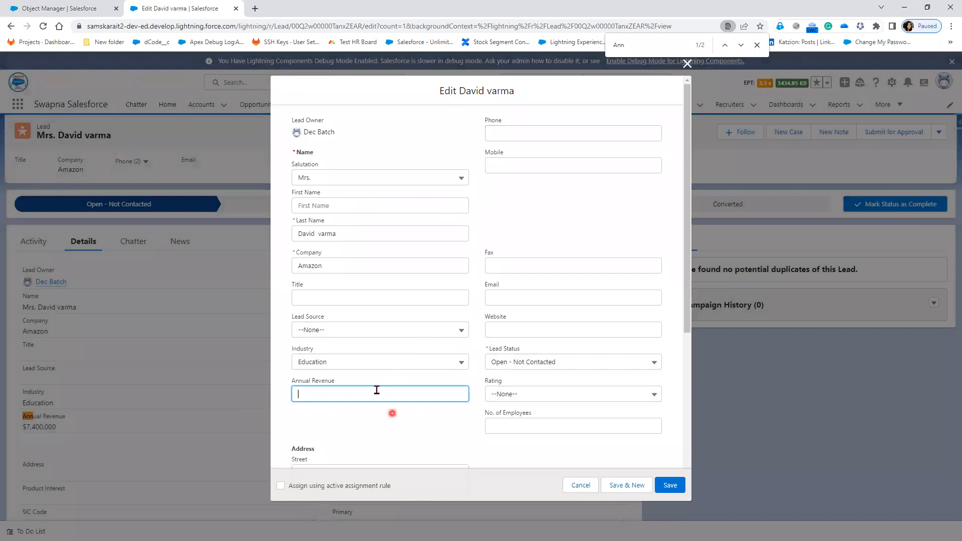
left_click(679, 486)
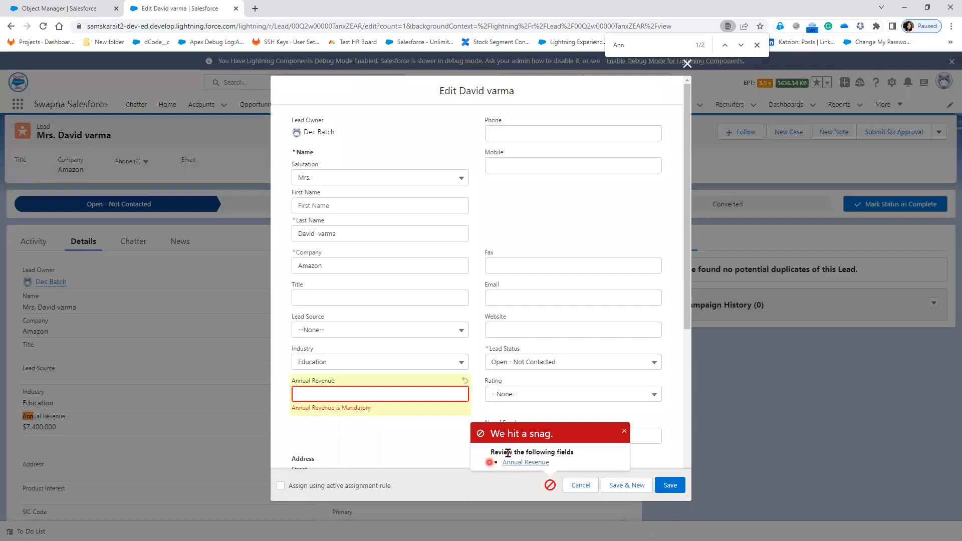
left_click(574, 486)
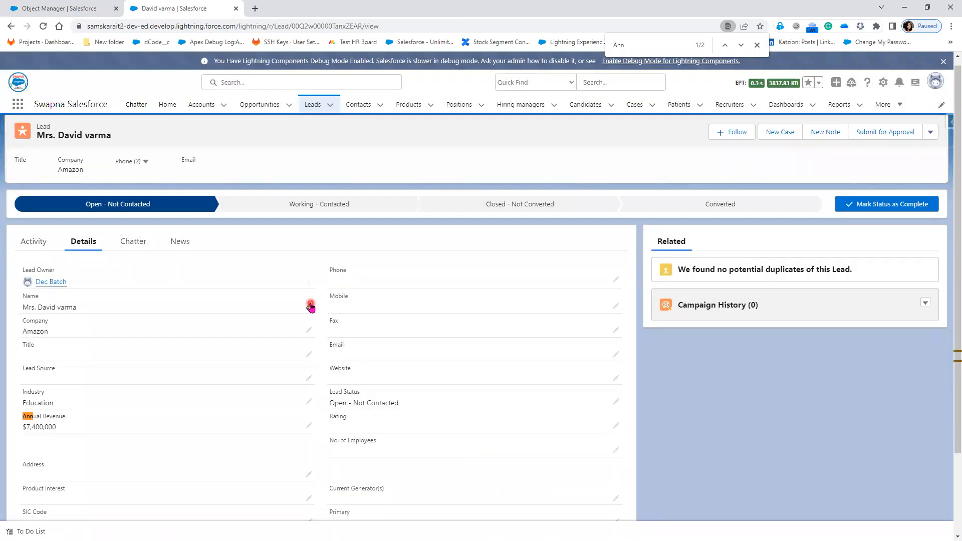
Step: Blank Annual Revenue through inline editing, see that save rejected too, and discard it
left_click(309, 306)
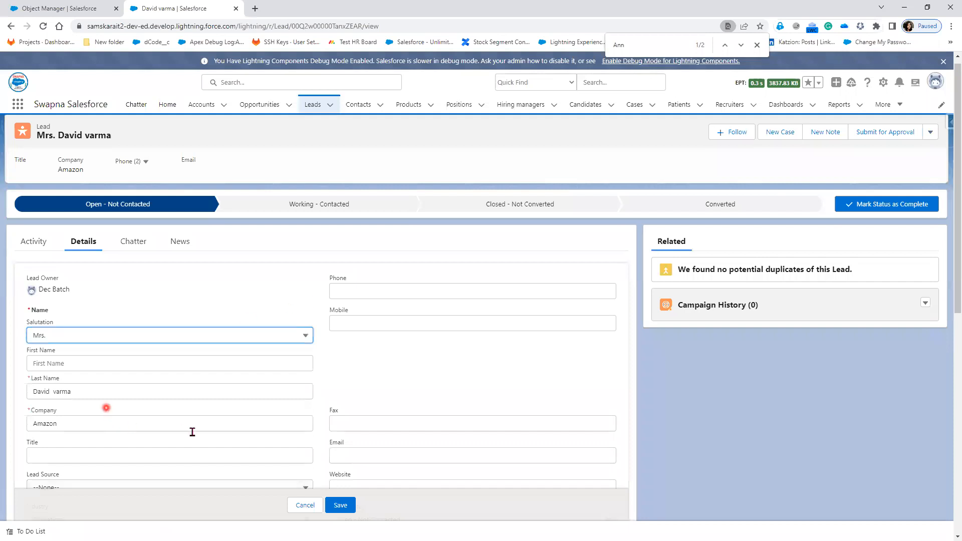
scroll(158, 454, "down", 2)
double_click(98, 451)
key("BackSpace")
left_click(331, 505)
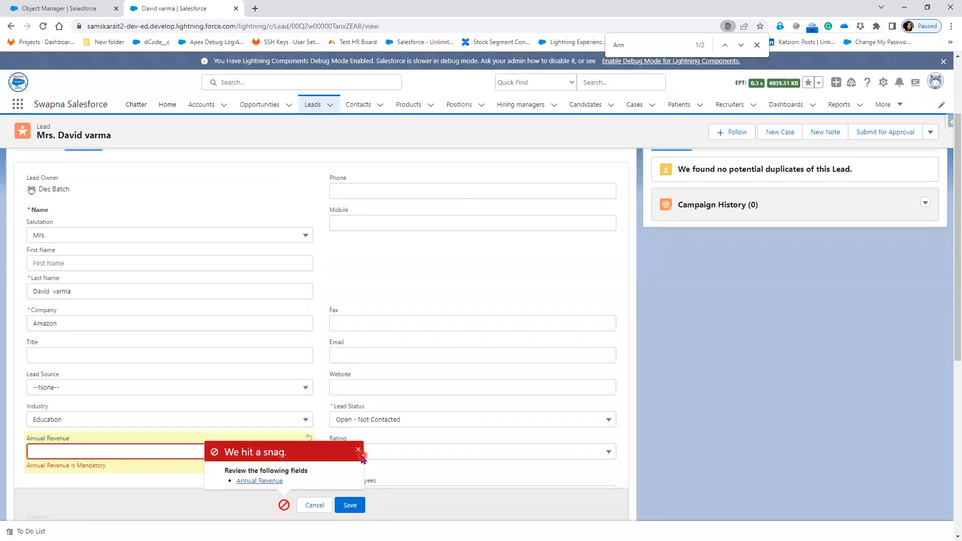
left_click(312, 507)
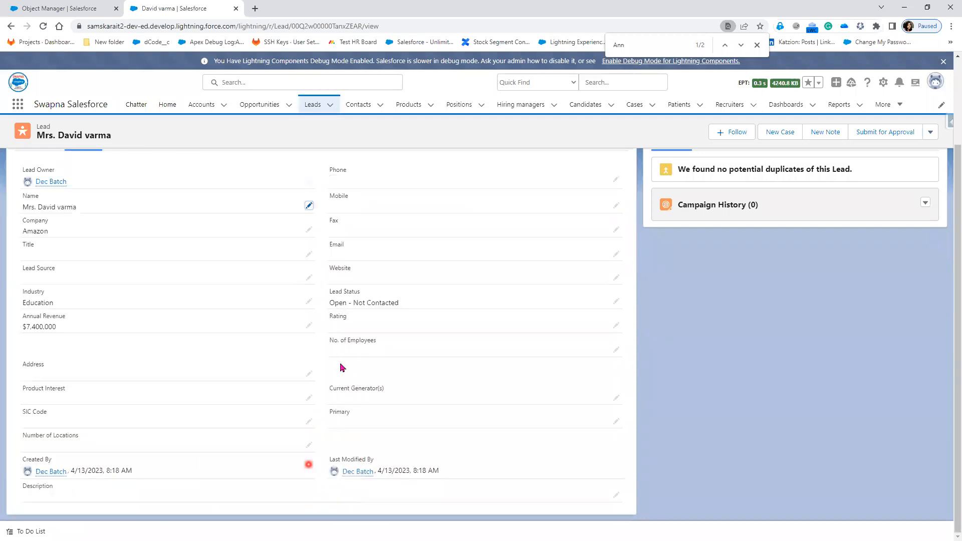
Step: Review the Lead validation rule, then start a new lead from the Leads list
left_click(65, 10)
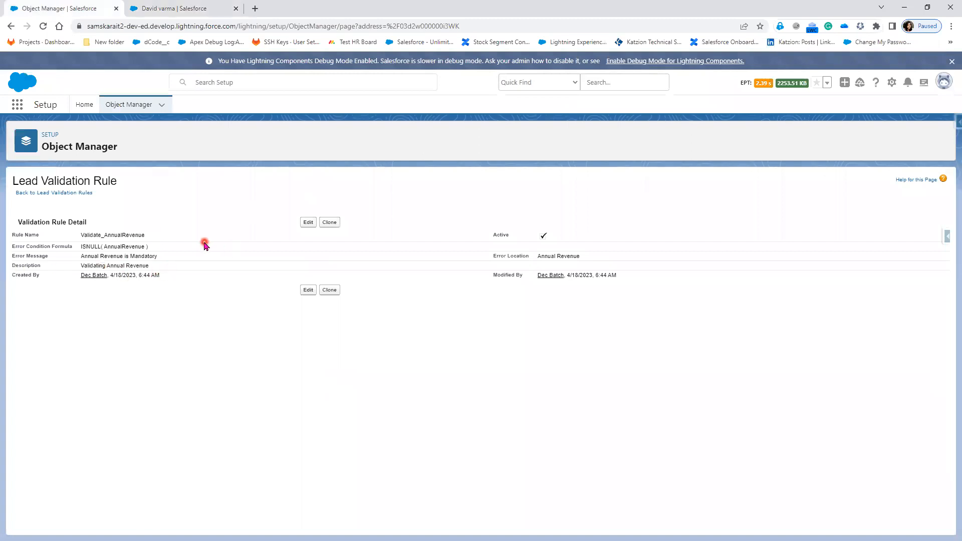
left_click(170, 8)
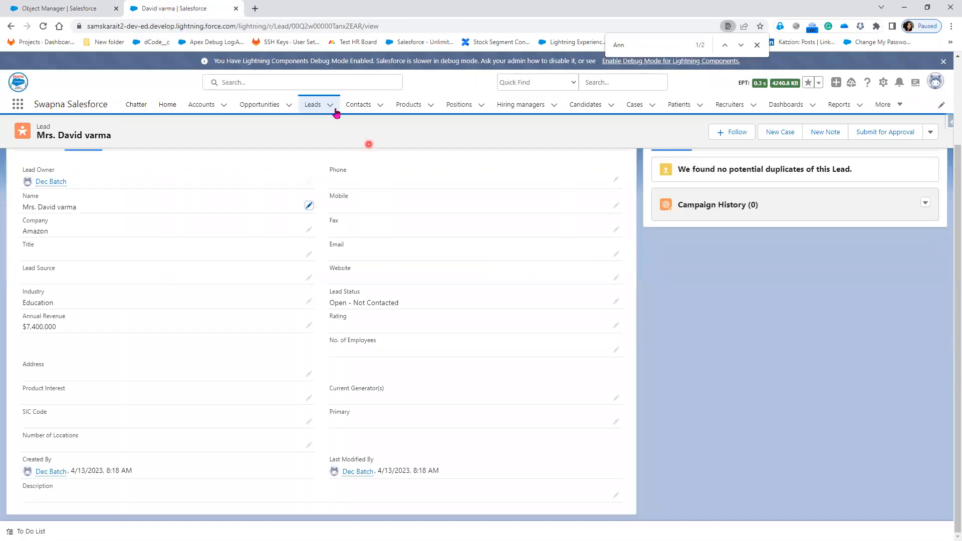
left_click(314, 104)
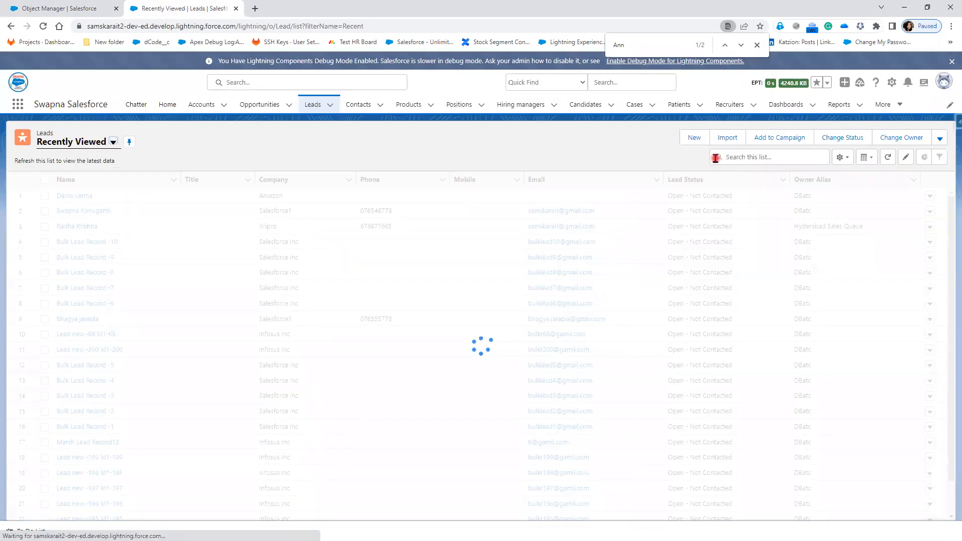
left_click(694, 141)
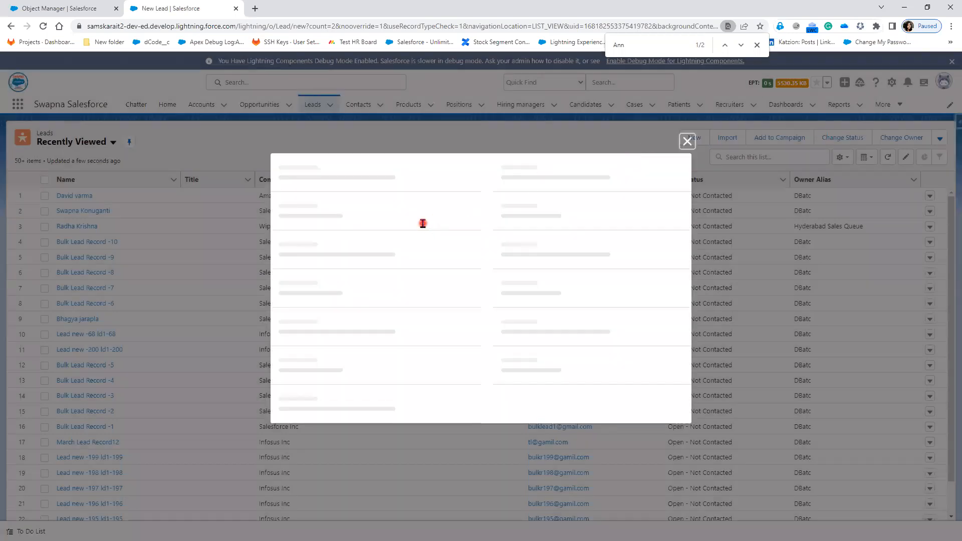
left_click(342, 194)
Step: Fill in salutation Mr., last name and company Dell, and see the blank-revenue save rejected
left_click(351, 232)
left_click(347, 254)
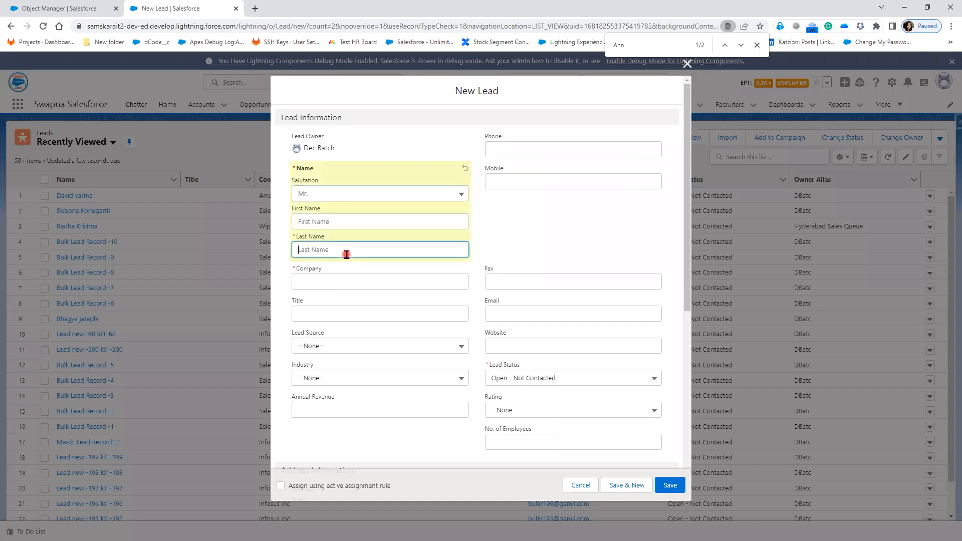
type("Paul")
left_click(334, 281)
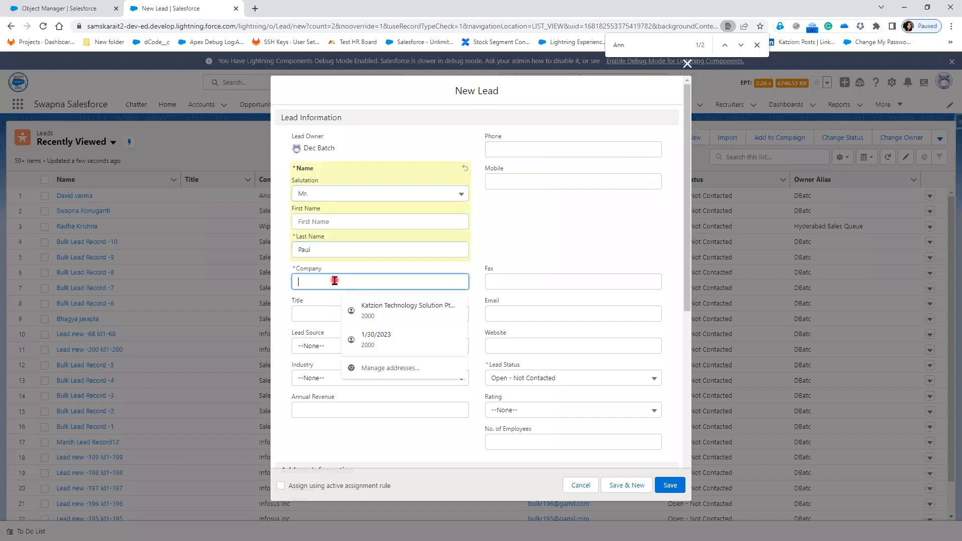
type("n")
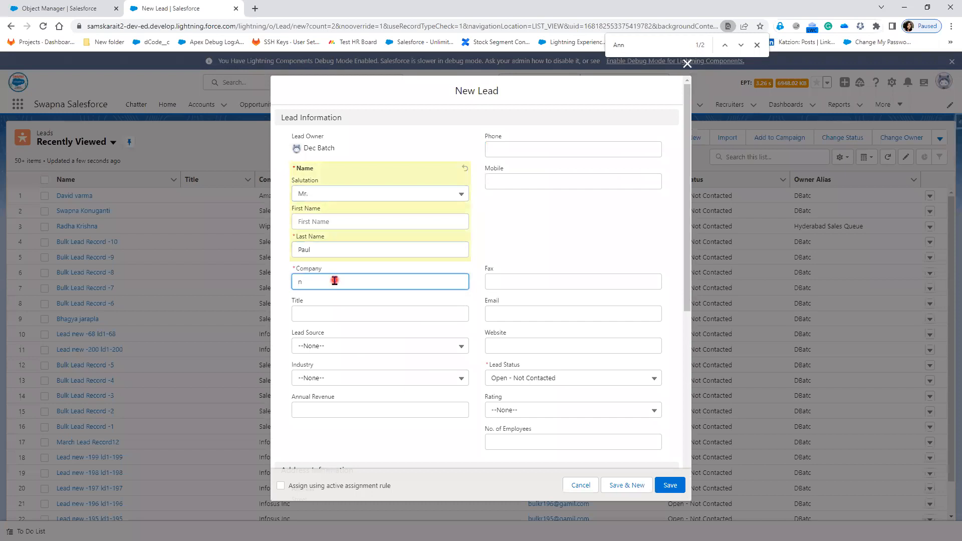
key("Tab")
scroll(466, 370, "down", 2)
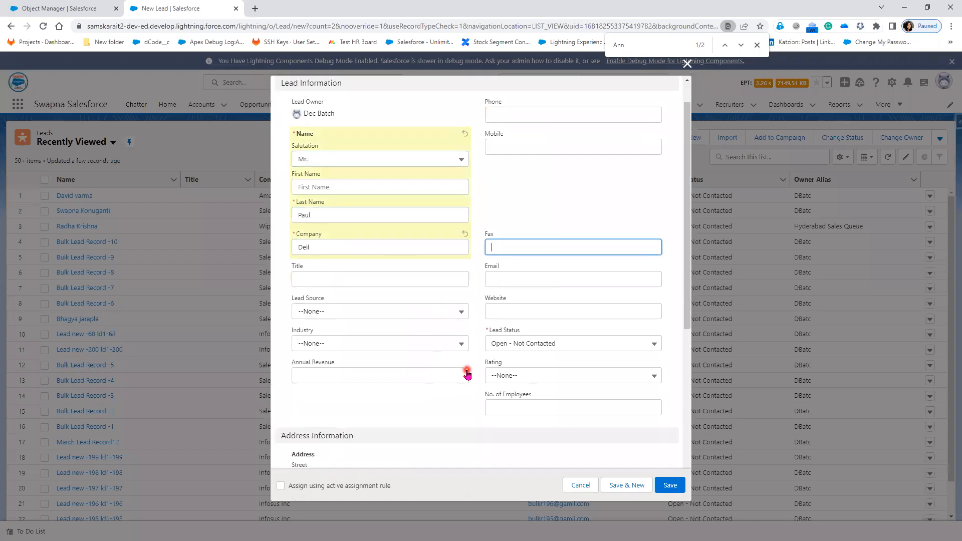
left_click(678, 485)
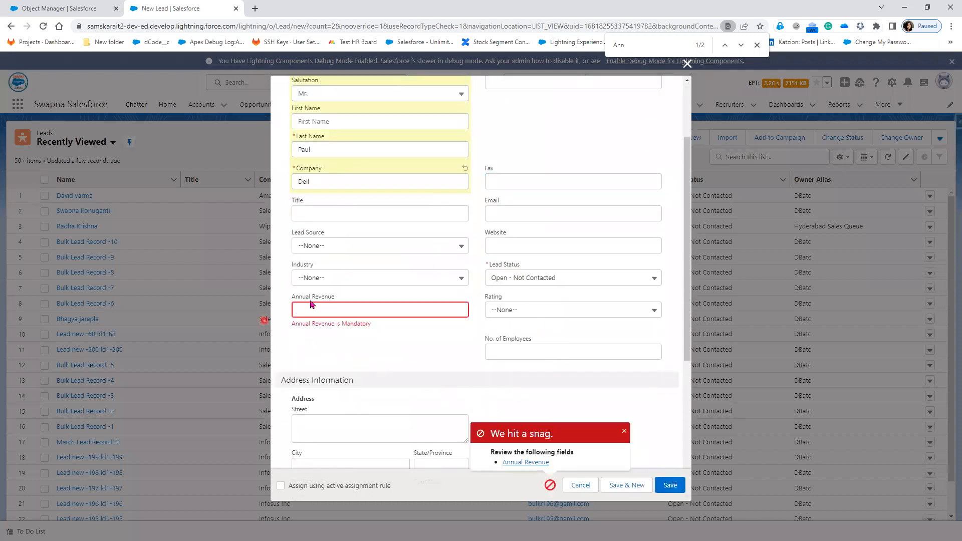
Step: Enter Annual Revenue 233,543, save the lead, check its details, and return to the slides
left_click(352, 320)
left_click(348, 310)
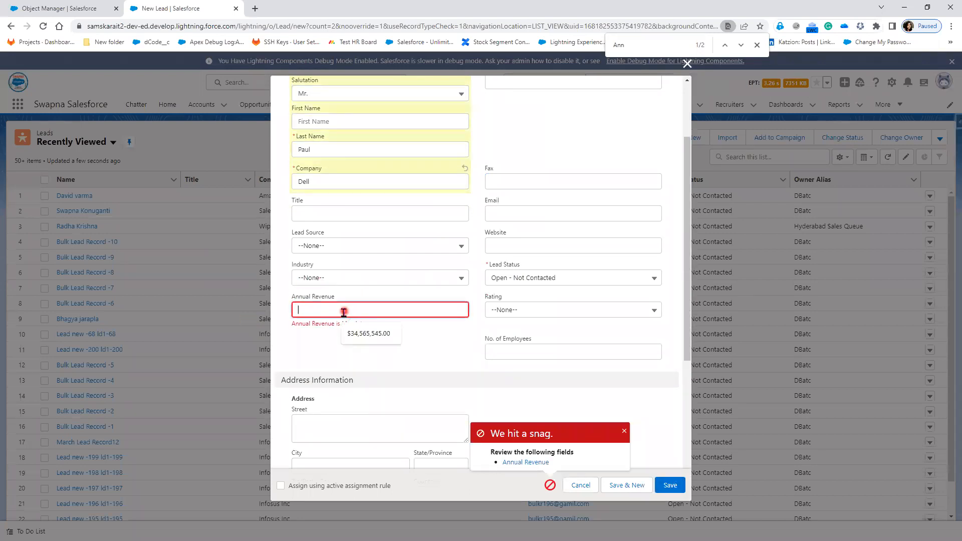
type("233543")
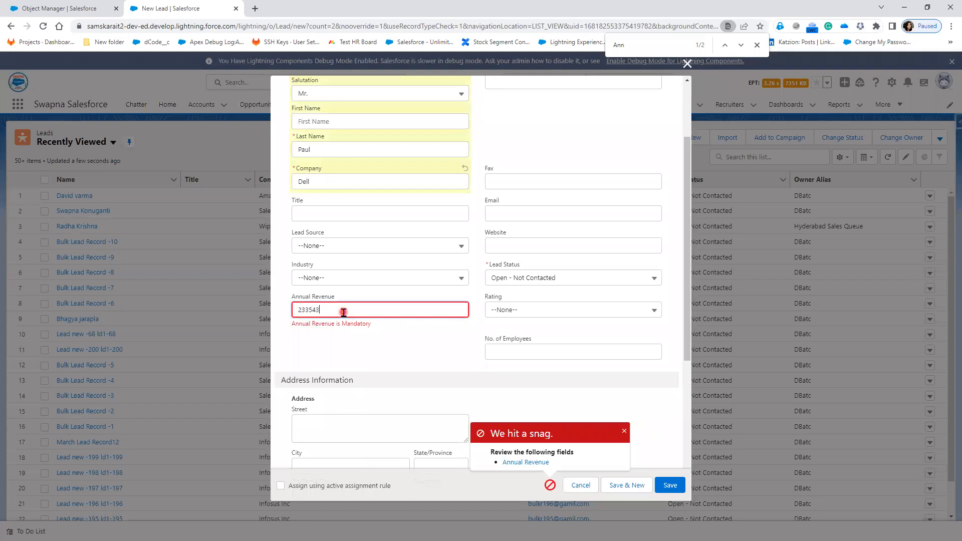
left_click(665, 485)
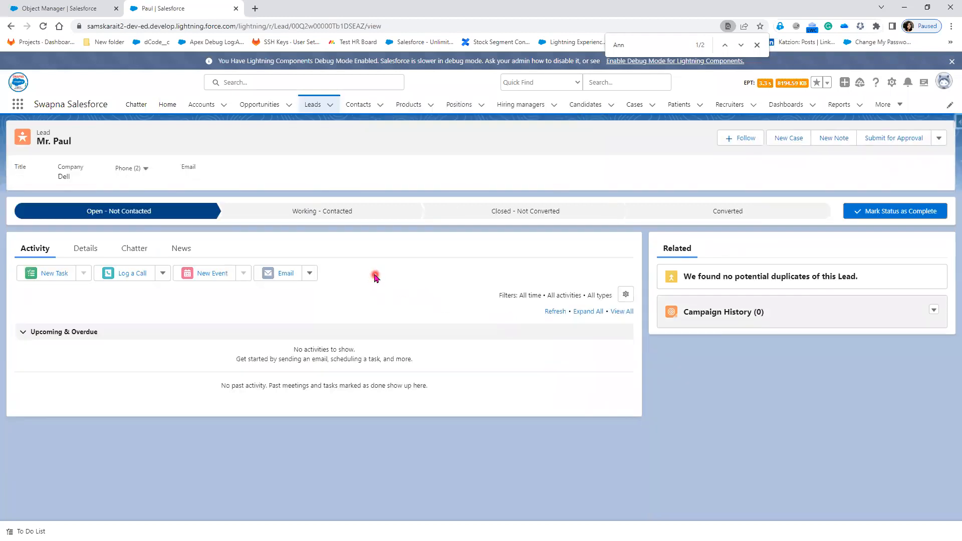
left_click(85, 252)
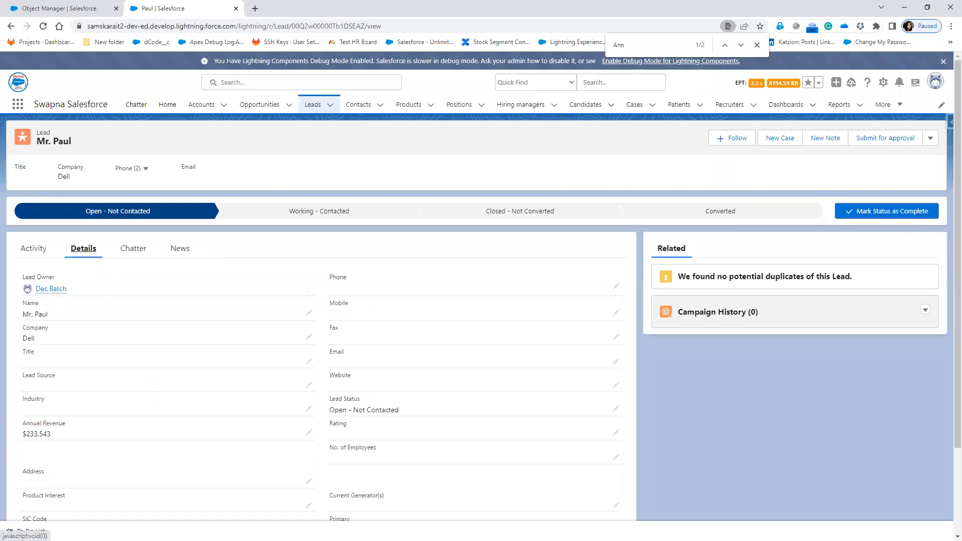
key("alt+Tab")
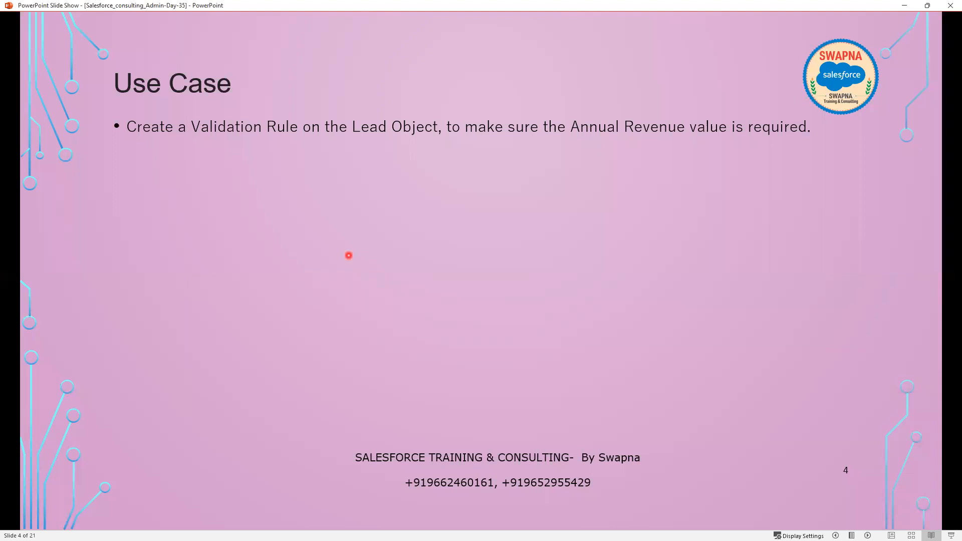
Step: Show the next requirement: Position's Maximum Budget must exceed Minimum Pay
key("Right")
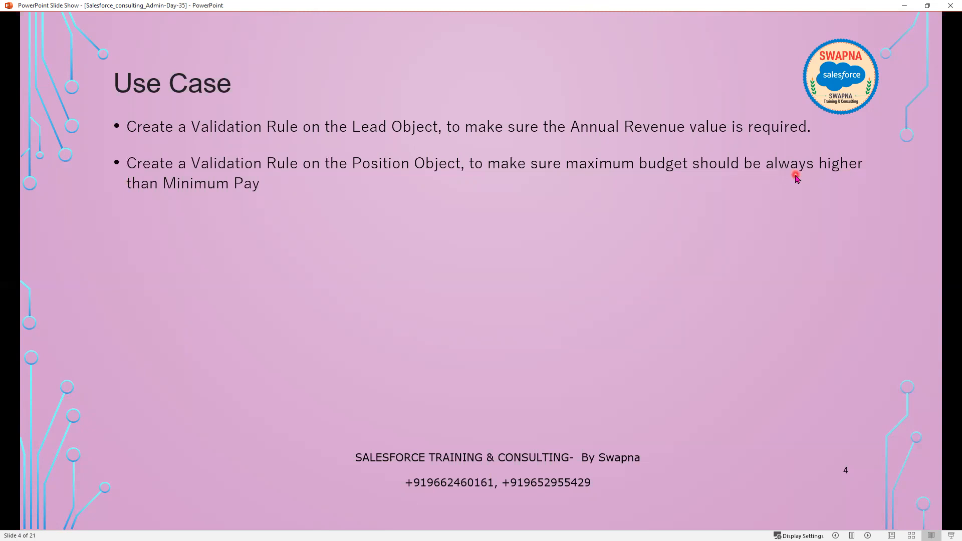
Step: Open the JavaScript position from Positions, highlighting Minimum Pay $60,000 and Maximum Budget $80,000
left_click(904, 6)
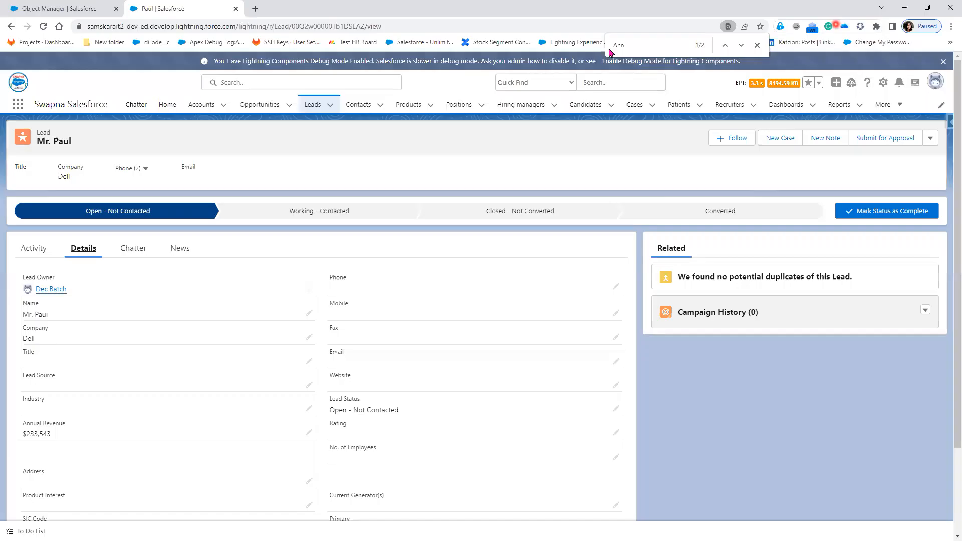
left_click(459, 104)
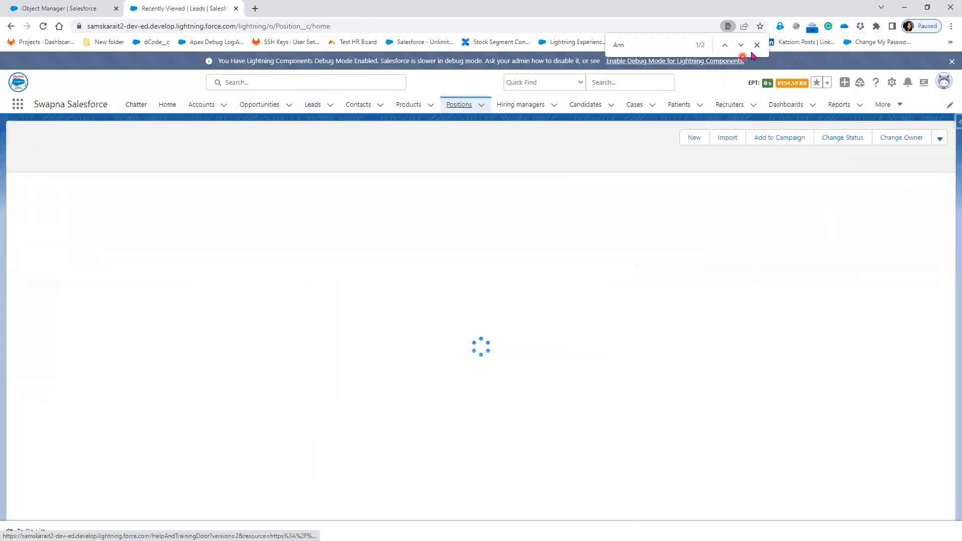
left_click(757, 46)
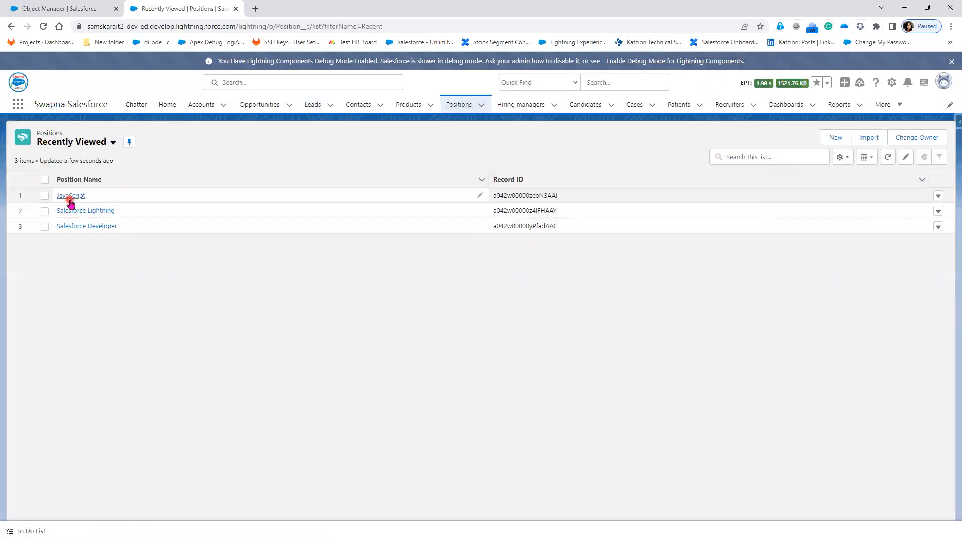
left_click(70, 199)
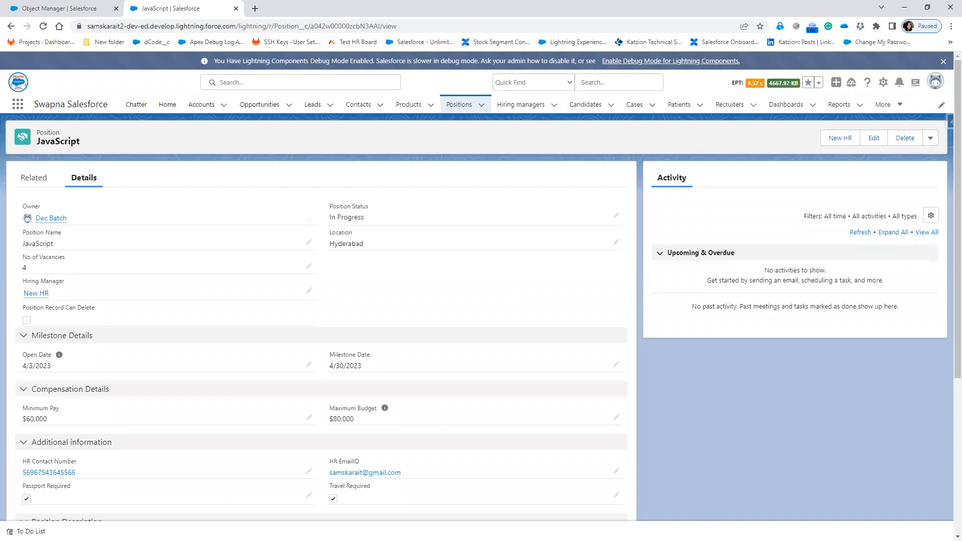
left_click_drag(13, 400, 129, 425)
mouse_move(324, 397)
left_mouse_down()
mouse_move(335, 425)
mouse_move(441, 431)
left_mouse_up()
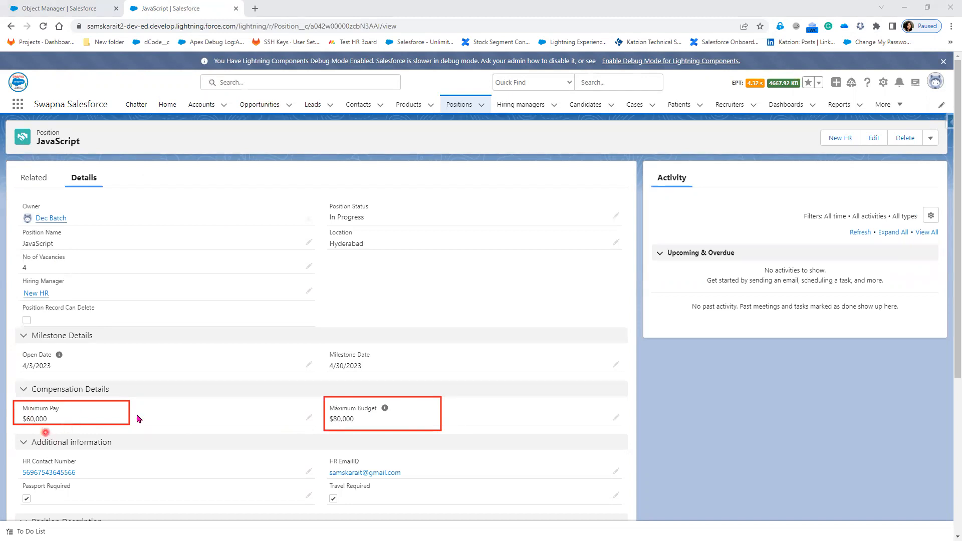
Step: Change the JavaScript position's Maximum Budget from 80000 to 40000 and save
left_click(618, 420)
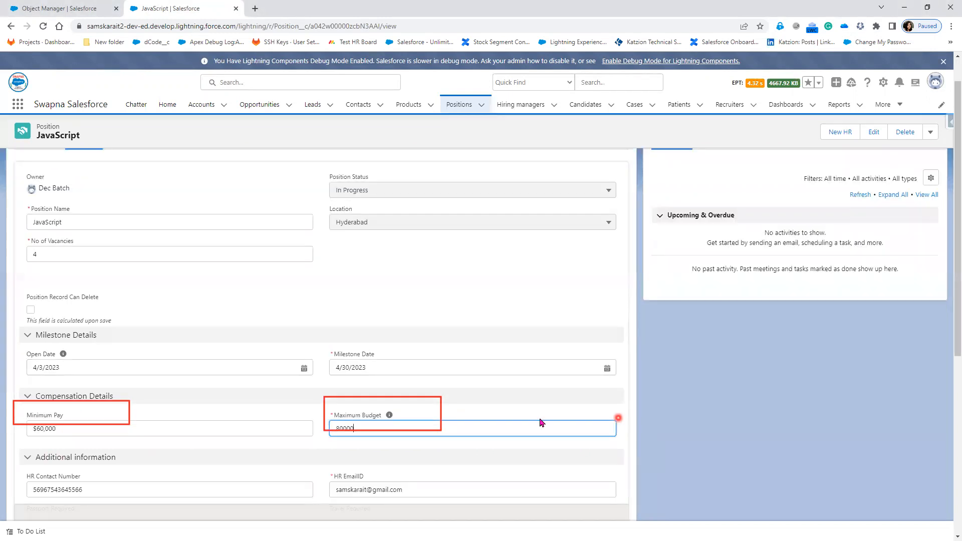
left_click(344, 437)
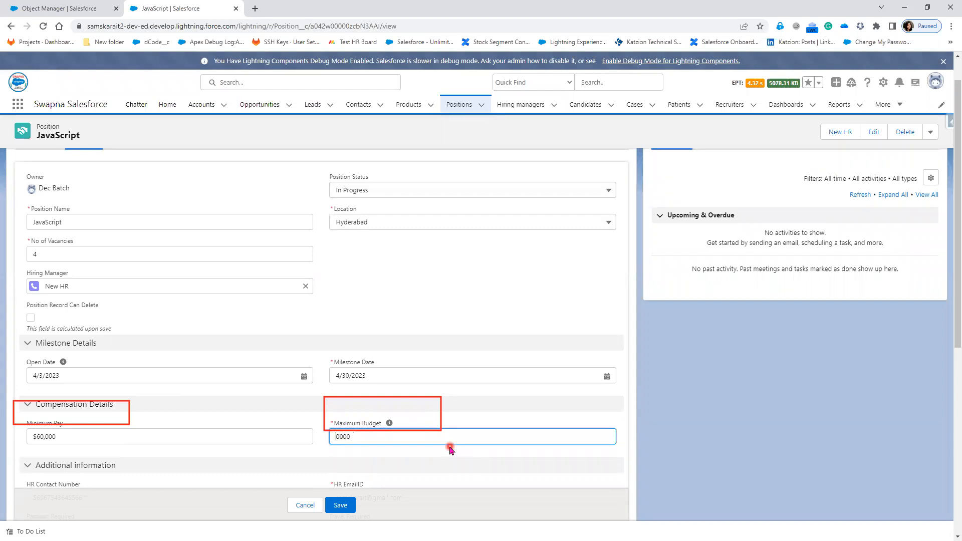
left_click(350, 507)
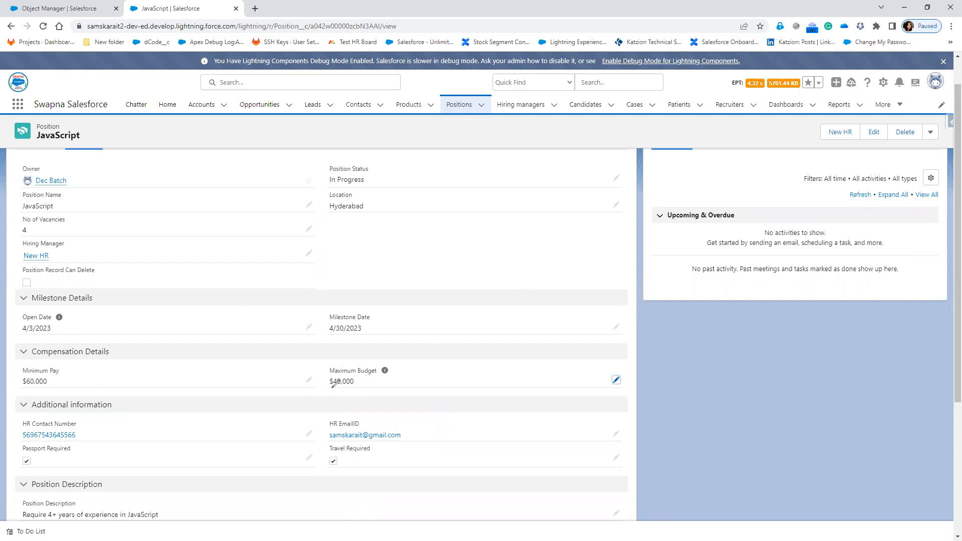
left_click_drag(328, 390, 377, 384)
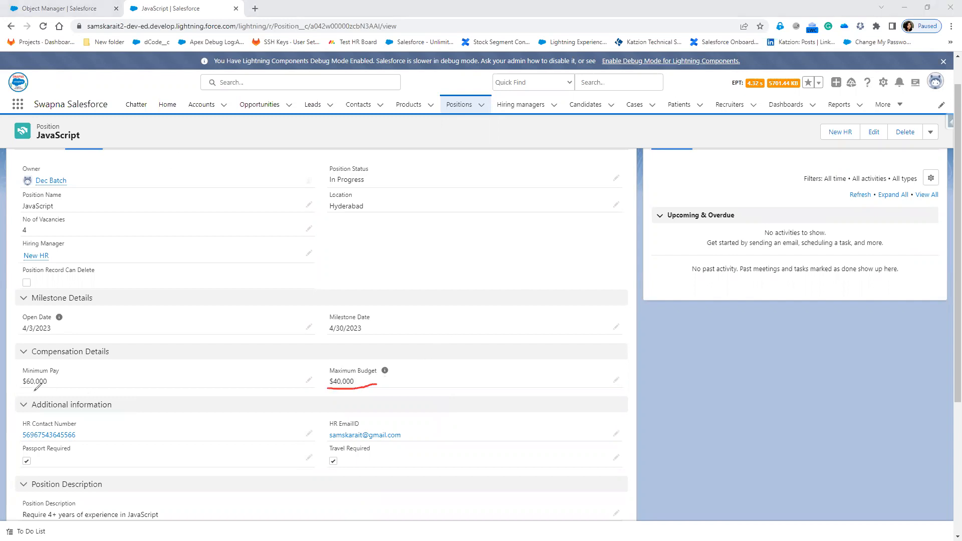
left_click_drag(16, 390, 59, 386)
left_click_drag(76, 370, 119, 361)
left_click_drag(399, 373, 445, 366)
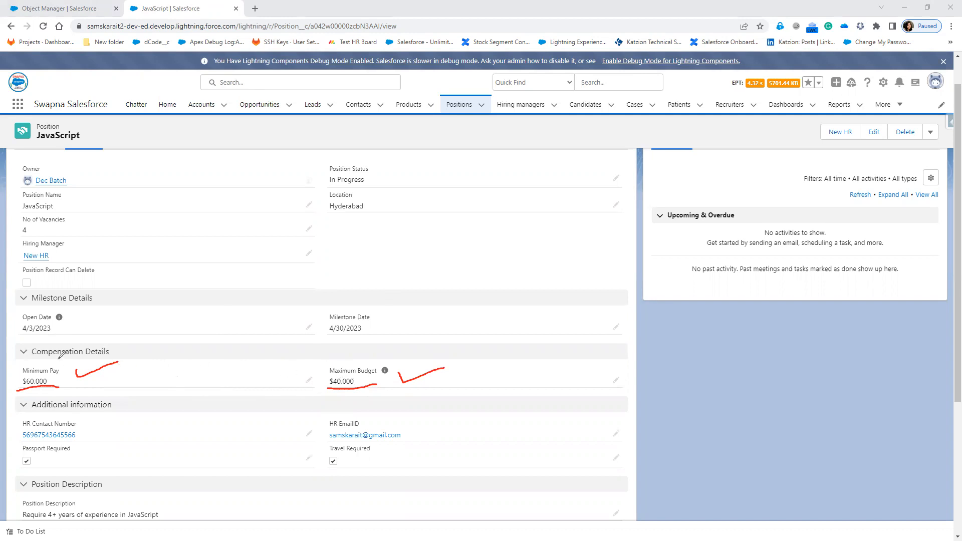
mouse_move(56, 358)
left_mouse_down()
mouse_move(15, 373)
mouse_move(127, 392)
mouse_move(261, 397)
mouse_move(428, 365)
mouse_move(153, 349)
mouse_move(42, 354)
left_mouse_up()
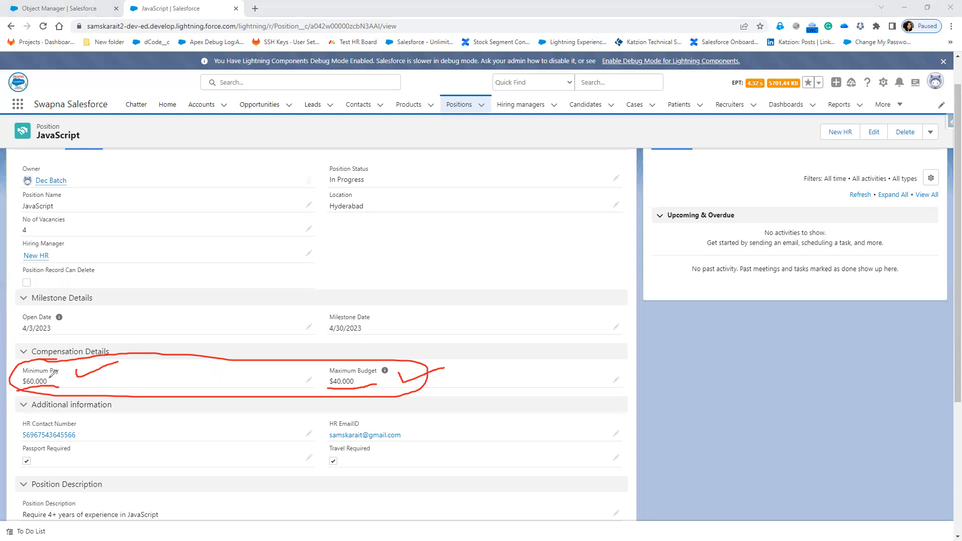
Step: Back on the Use Case slide, underline the Maximum Budget requirement, then clear all annotation ink
key("alt+Tab")
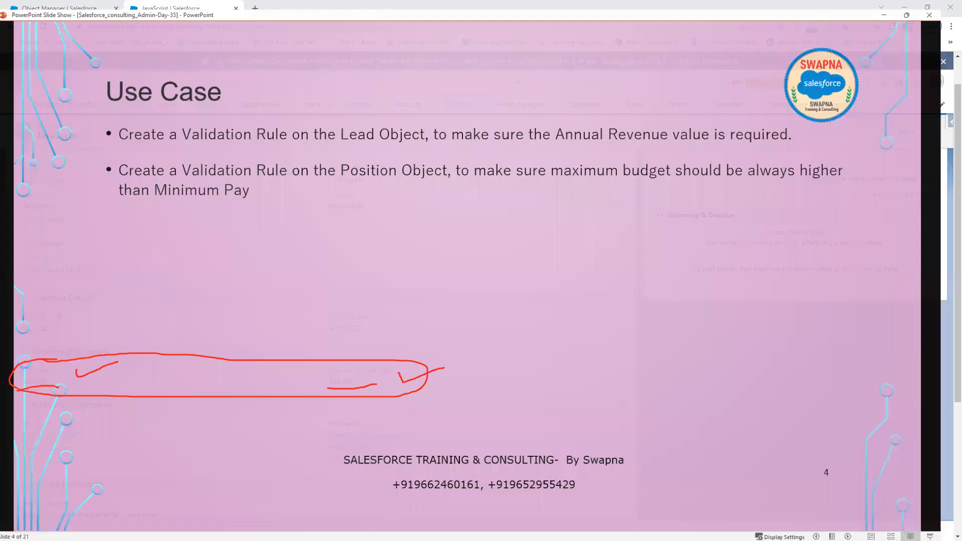
left_click_drag(473, 176, 850, 173)
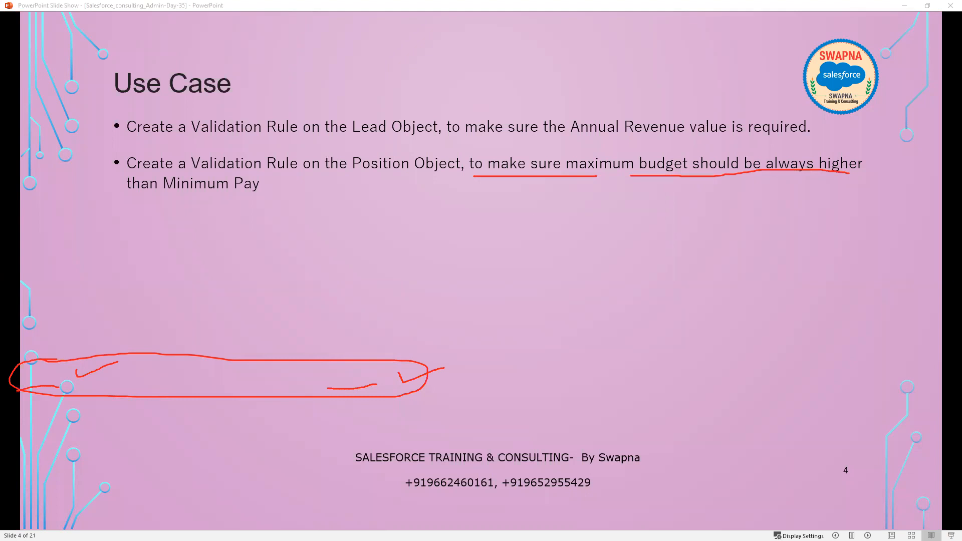
key("e")
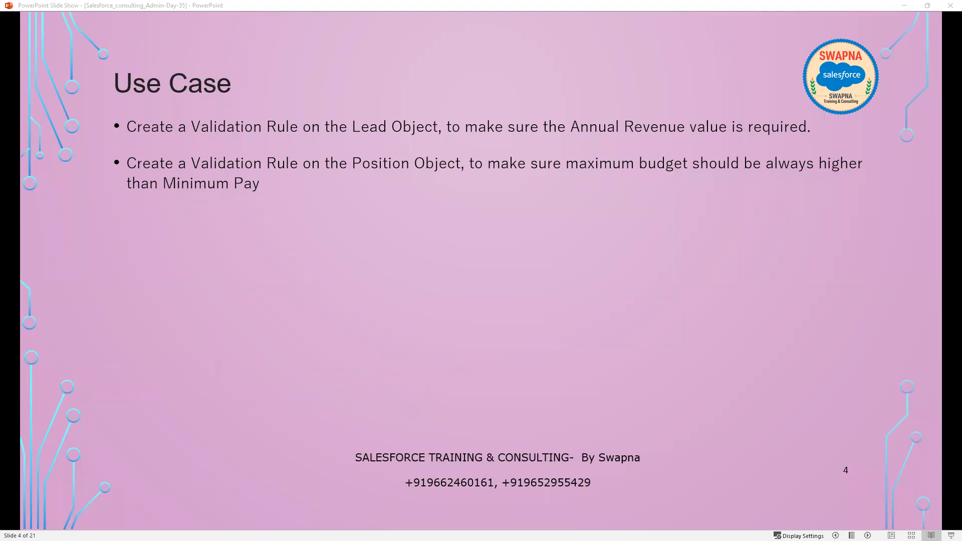
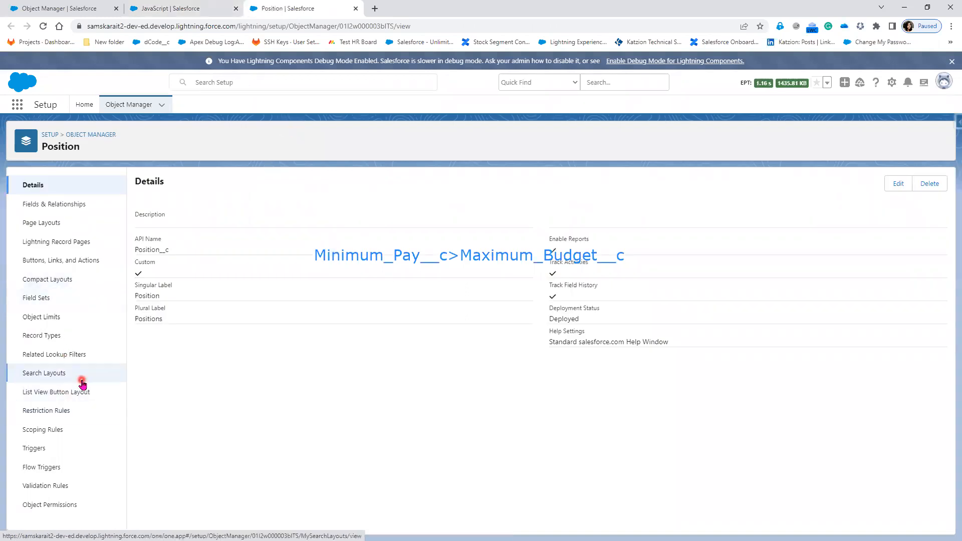
Step: Open the Position object's Validation Rules page, which lists no rules yet
left_click(50, 491)
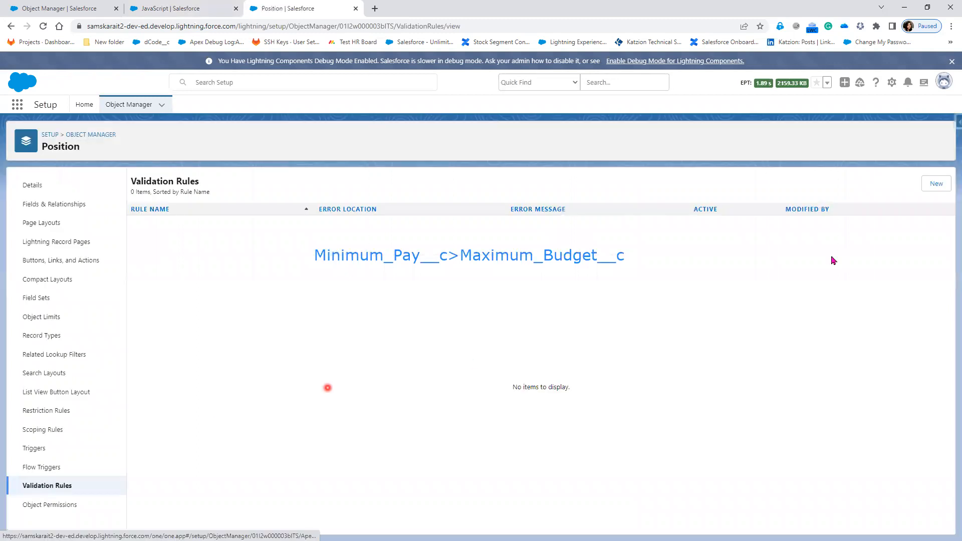
Step: Create a new validation rule named Maximum_budget_should_be_higher
left_click(932, 185)
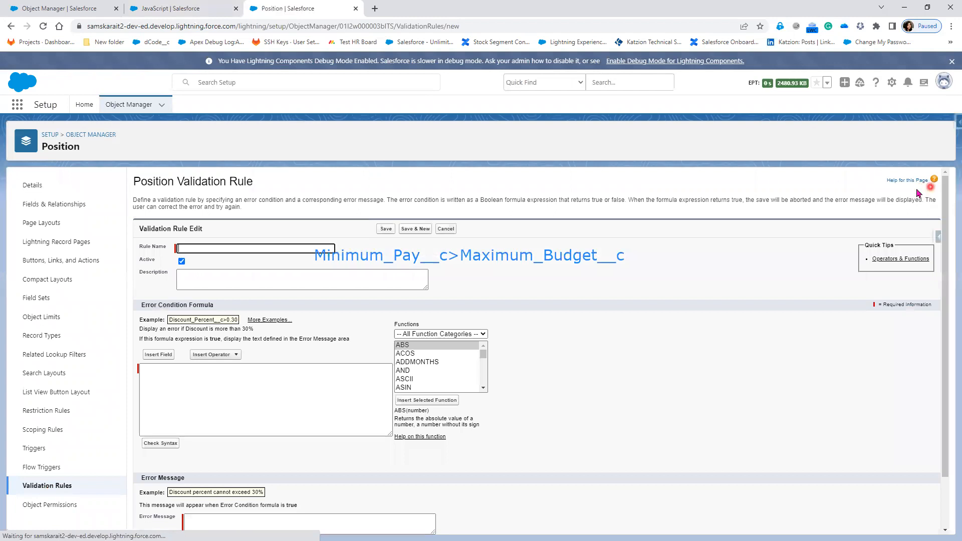
left_click(240, 247)
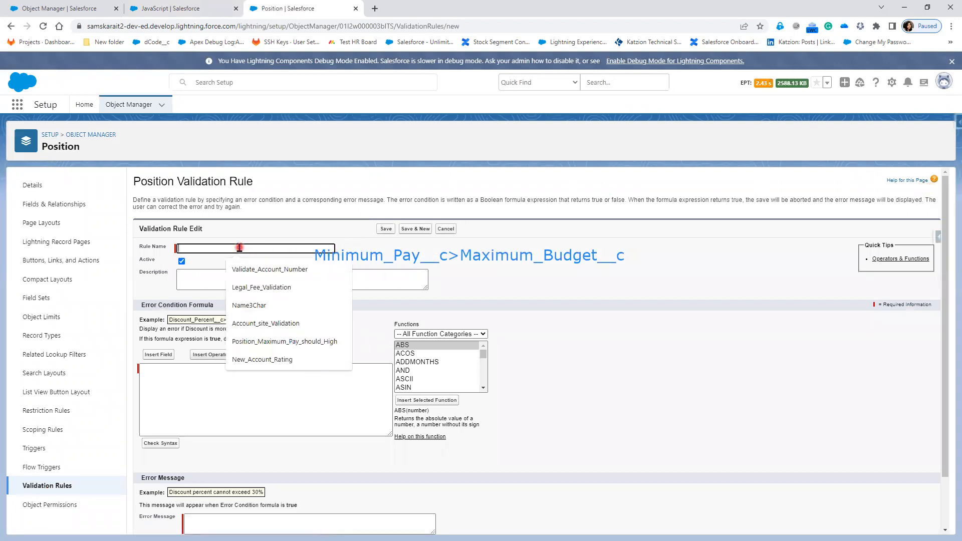
type("Ma")
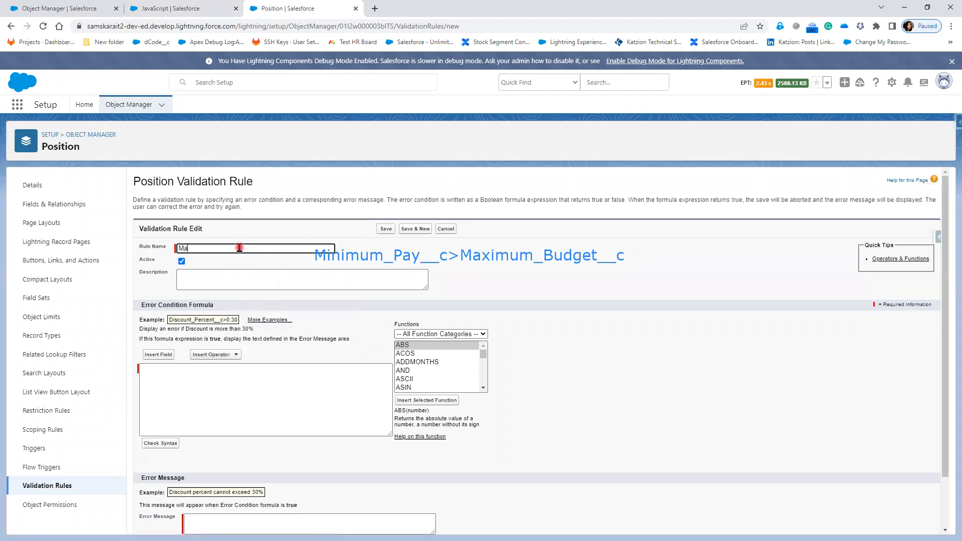
type("ximum budget shoulbe higher ")
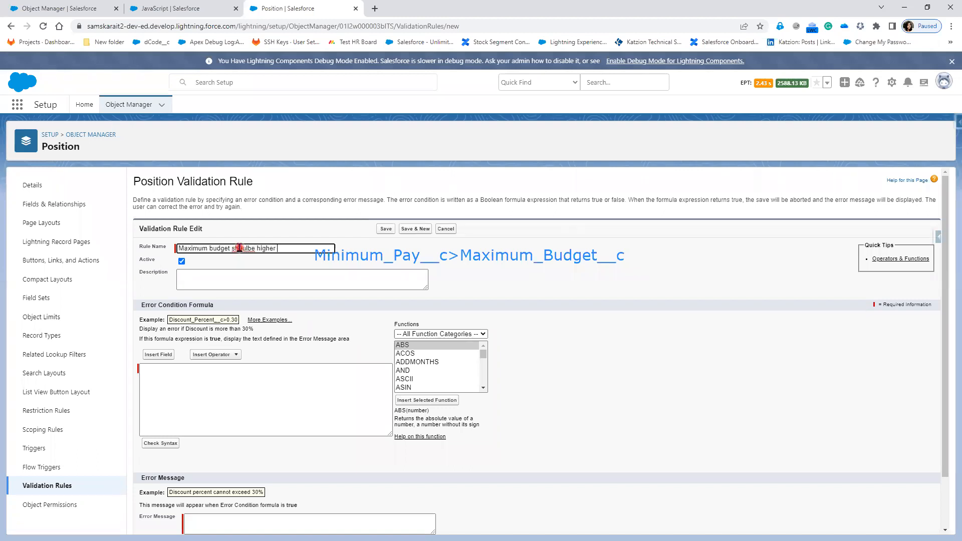
type("than Minim")
left_click(264, 276)
left_click_drag(277, 248, 321, 248)
key("BackSpace")
left_click(247, 249)
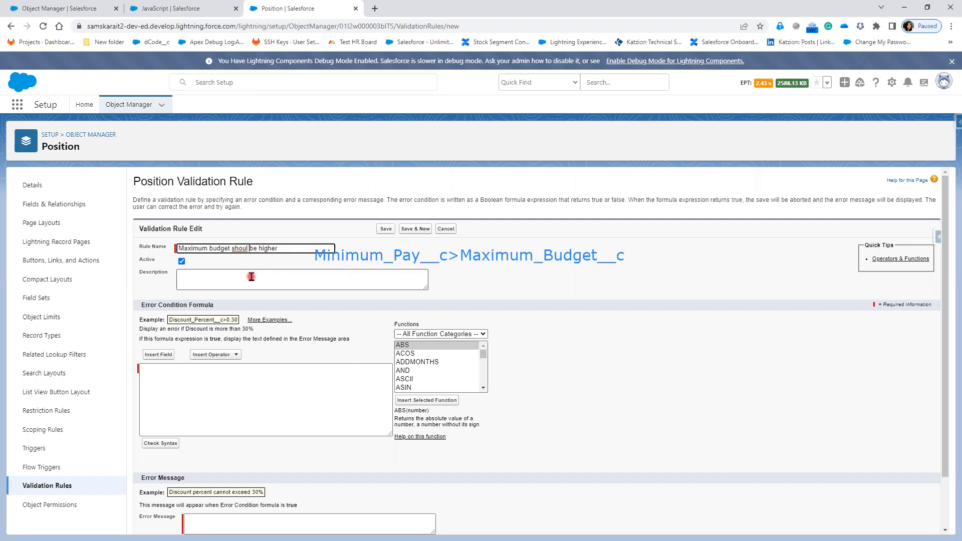
type("d")
left_click_drag(293, 250, 163, 249)
key("ctrl+c")
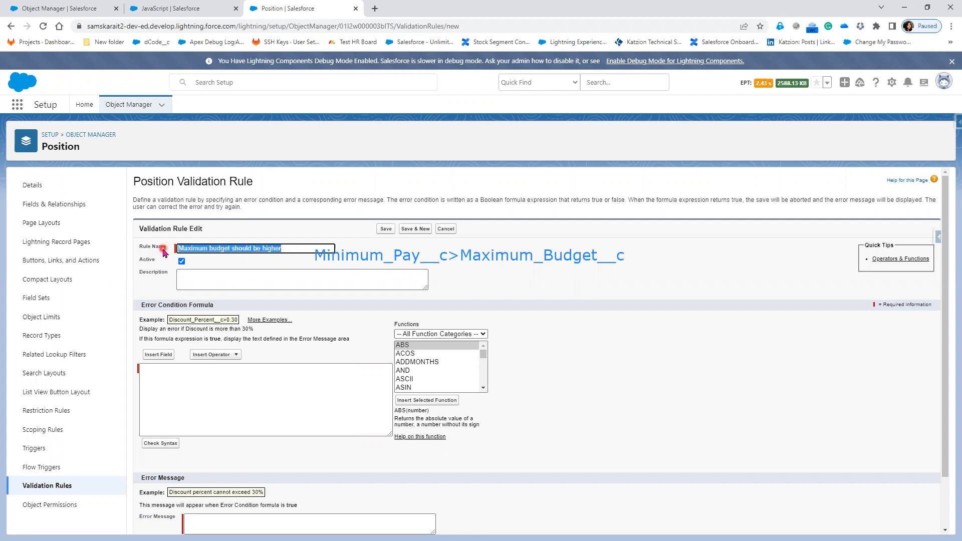
Step: Describe the rule as 'The maximum budget should be higher than the Minimum pay'
left_click(208, 281)
key("ctrl+v")
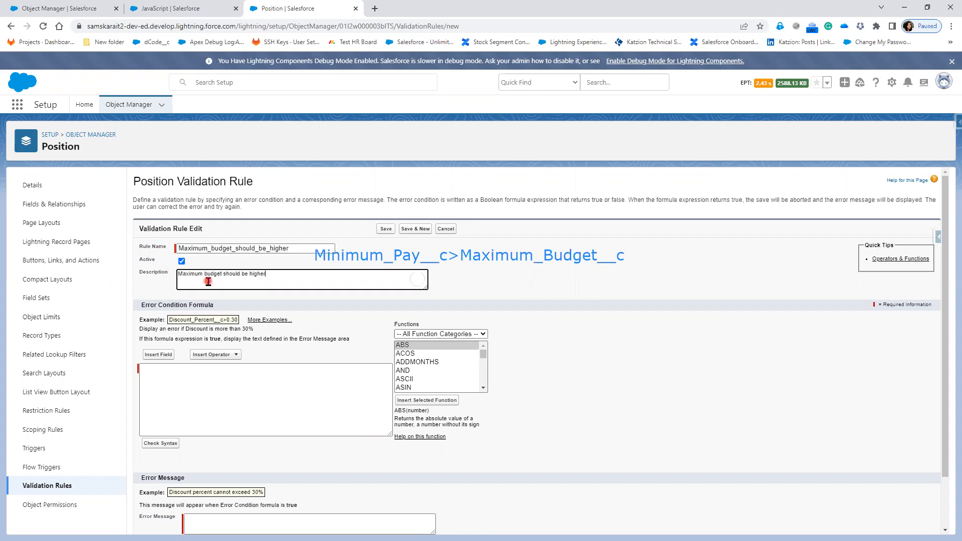
type("than the Mi")
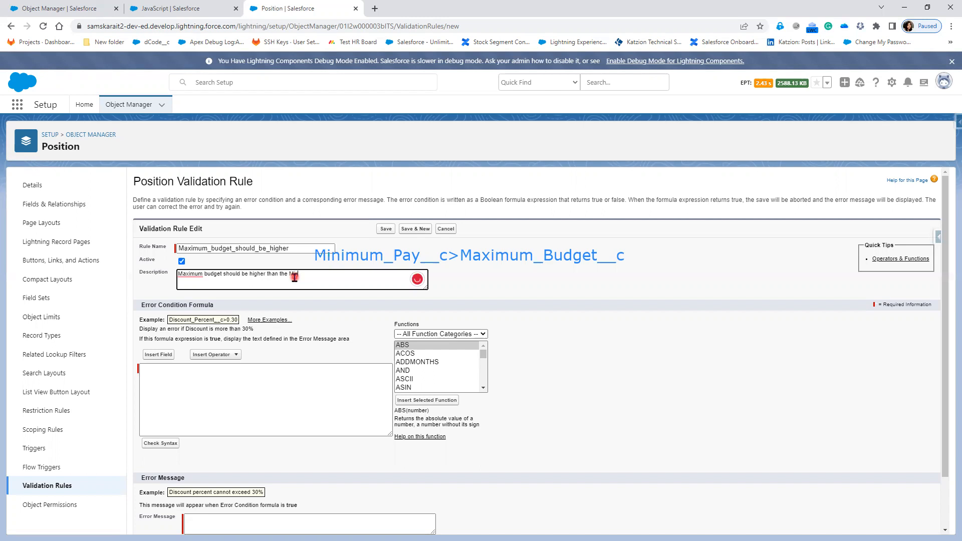
type("nimum")
mouse_move(194, 275)
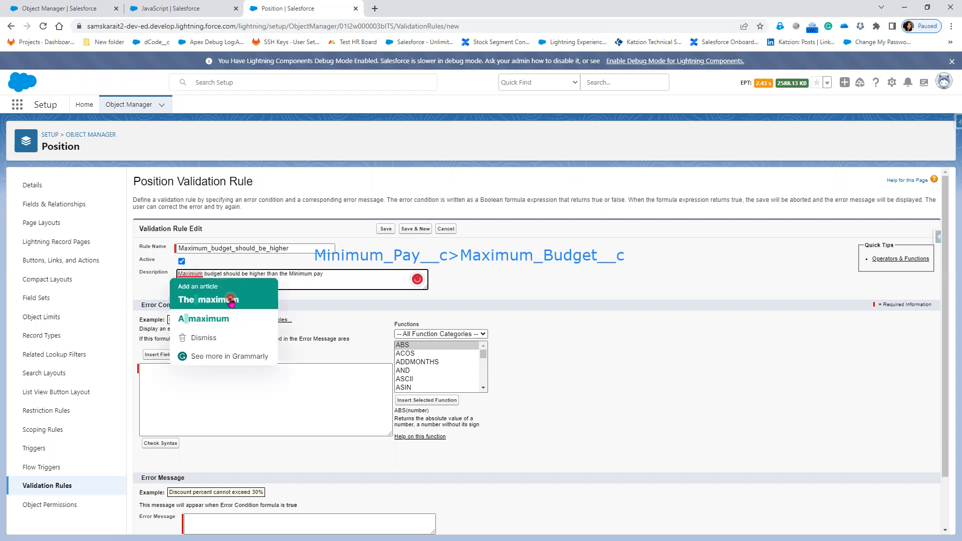
left_click(209, 300)
left_click(215, 379)
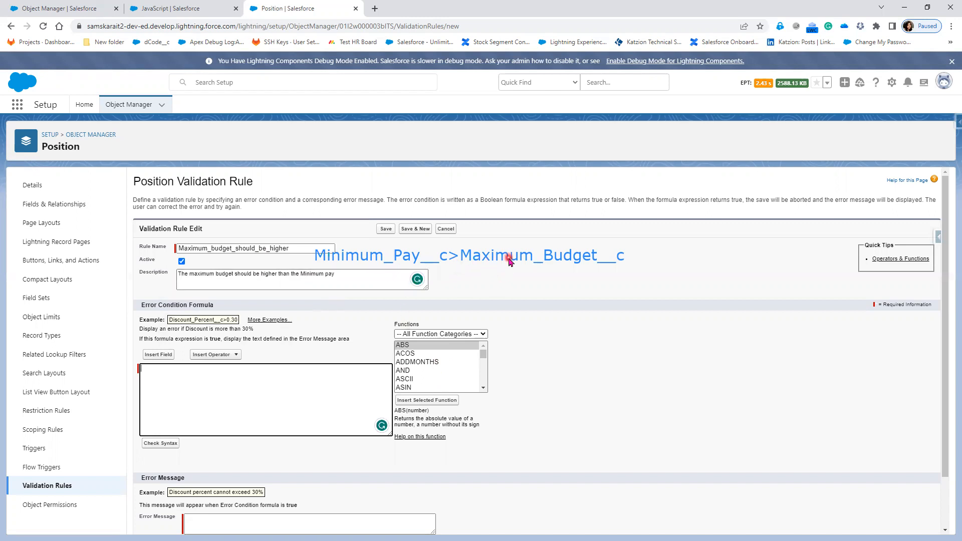
Step: Insert the Minimum_Pay__c field into the error condition formula
left_click(160, 355)
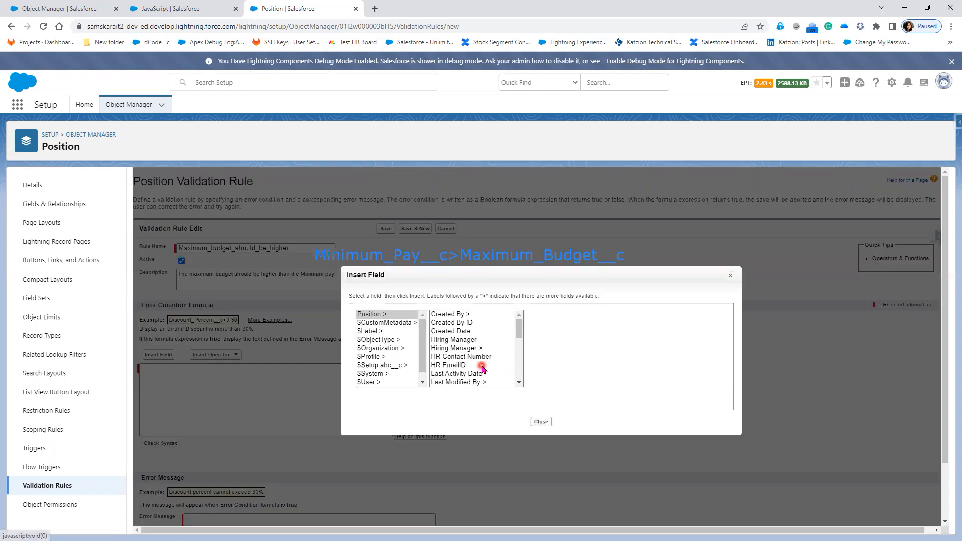
scroll(483, 369, "down", 2)
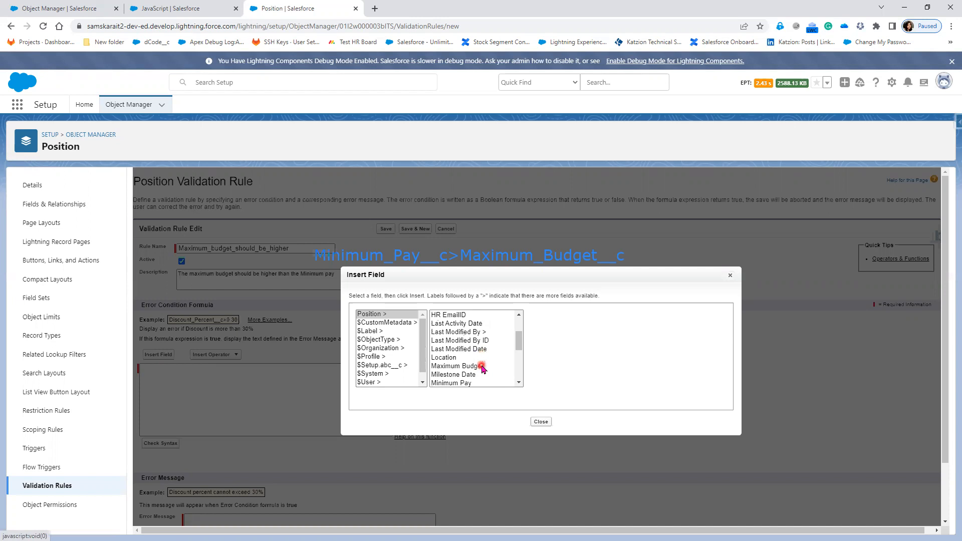
scroll(482, 369, "down", 2)
left_click(473, 333)
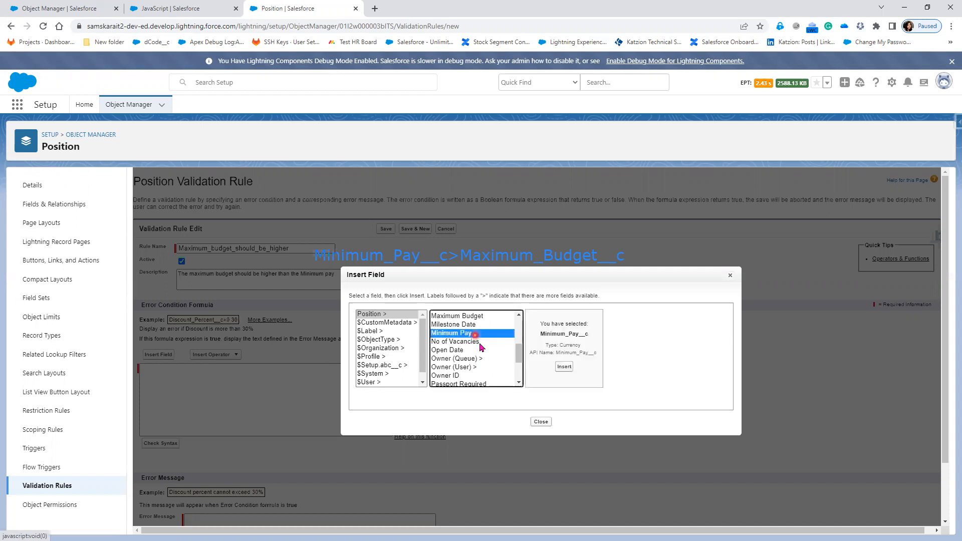
left_click(565, 368)
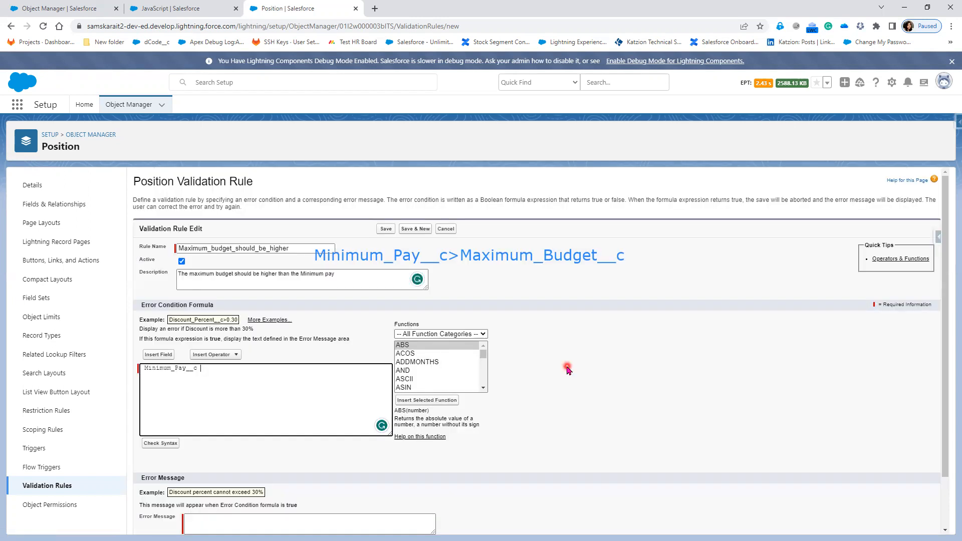
Step: Insert the Maximum_Budget__c field after it in the formula
left_click(158, 355)
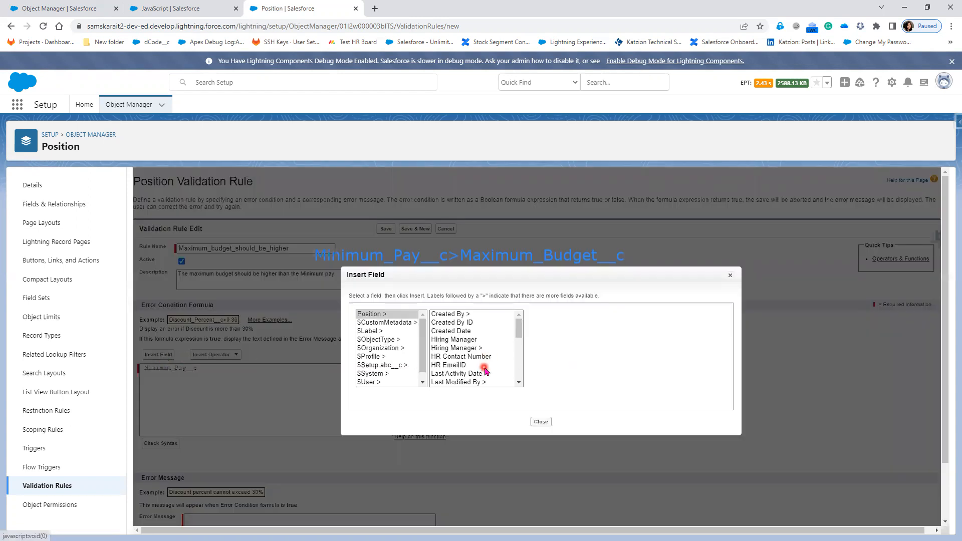
scroll(485, 371, "down", 2)
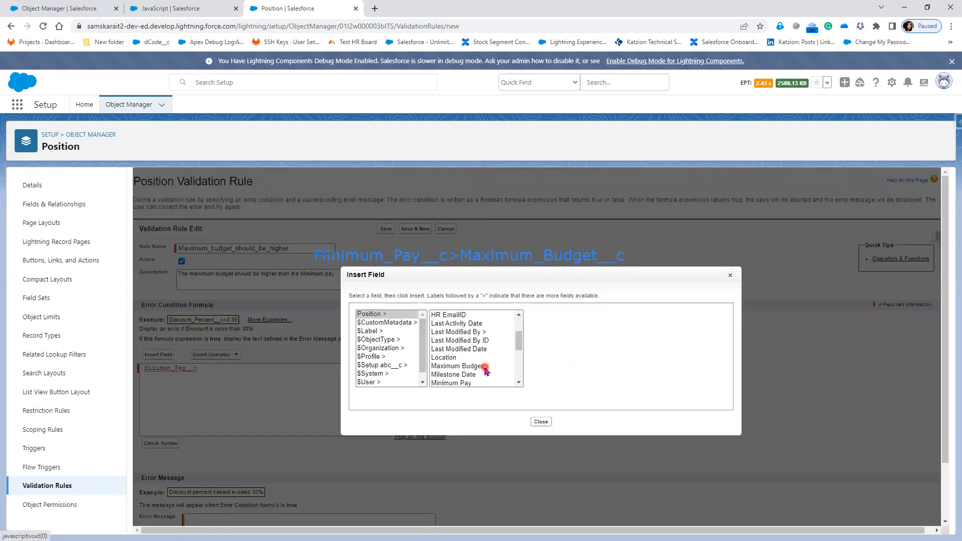
left_click(485, 367)
left_click(565, 368)
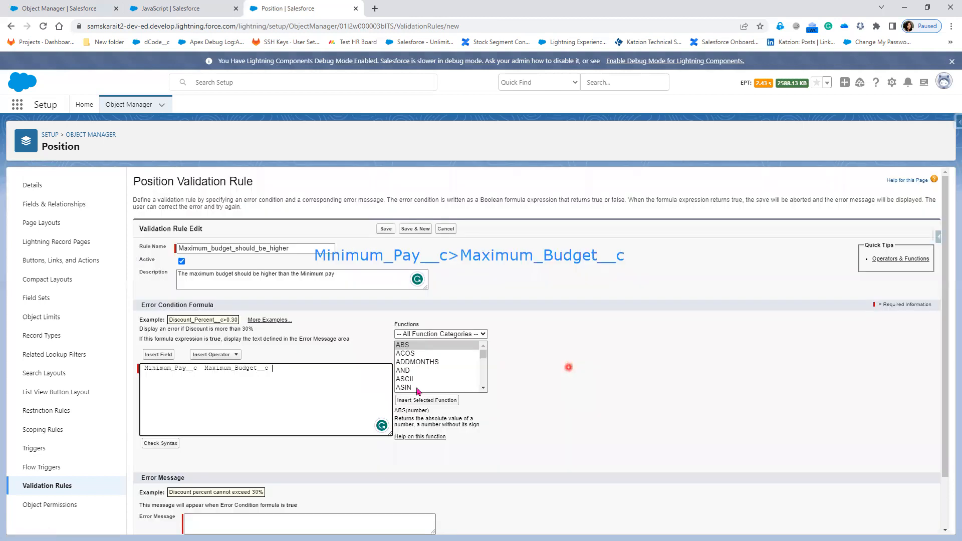
left_click(200, 369)
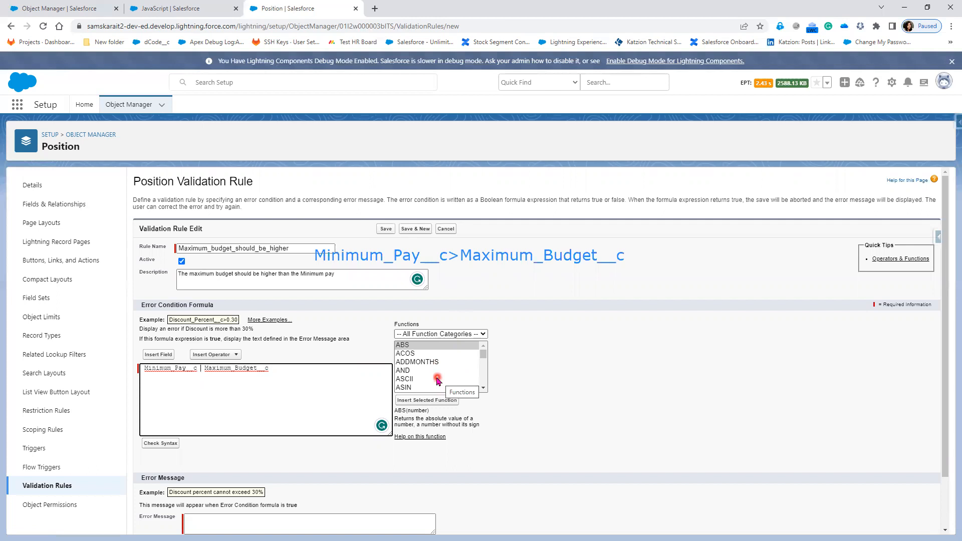
Step: Add a greater-than operator so the formula reads Minimum_Pay__c > Maximum_Budget__c
left_click(223, 356)
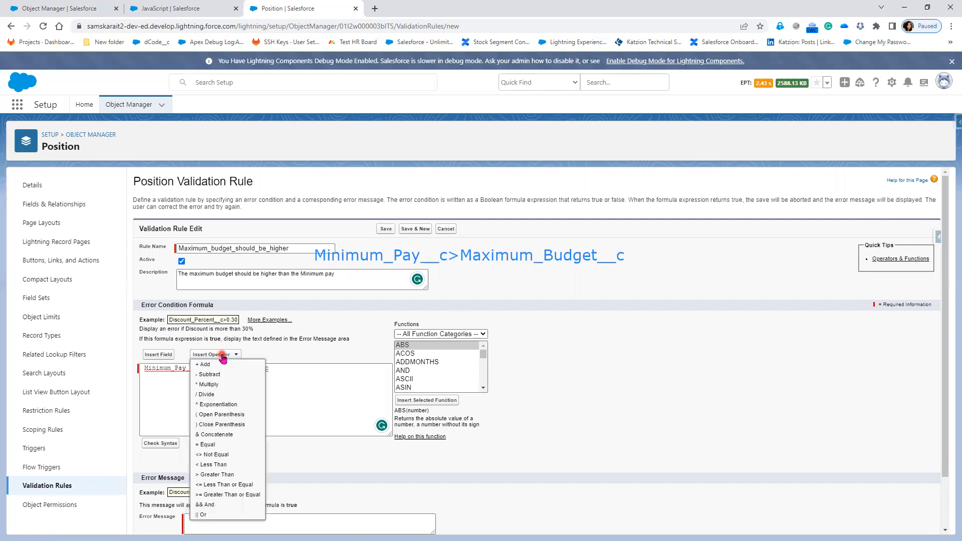
left_click(235, 477)
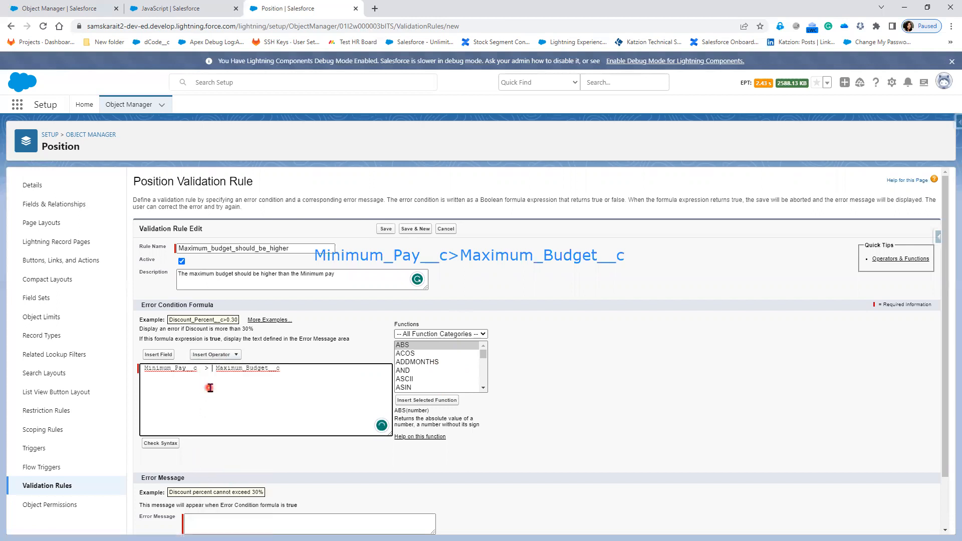
left_click(220, 355)
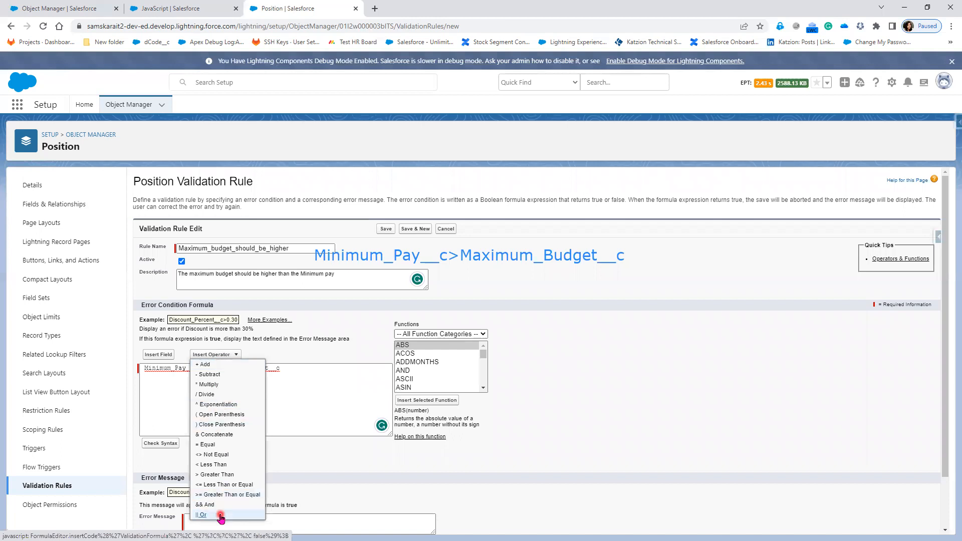
left_click(306, 408)
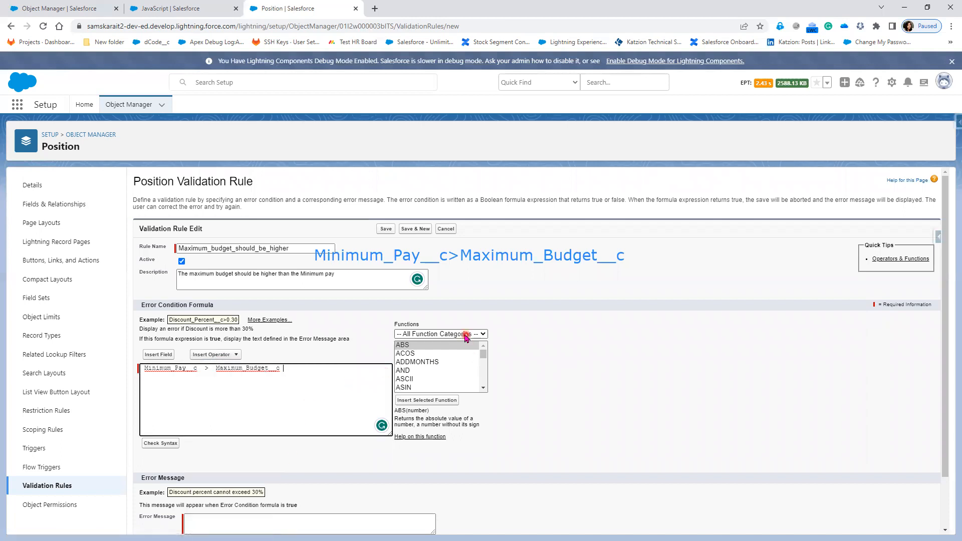
left_click(432, 345)
left_click(217, 396)
left_click(227, 356)
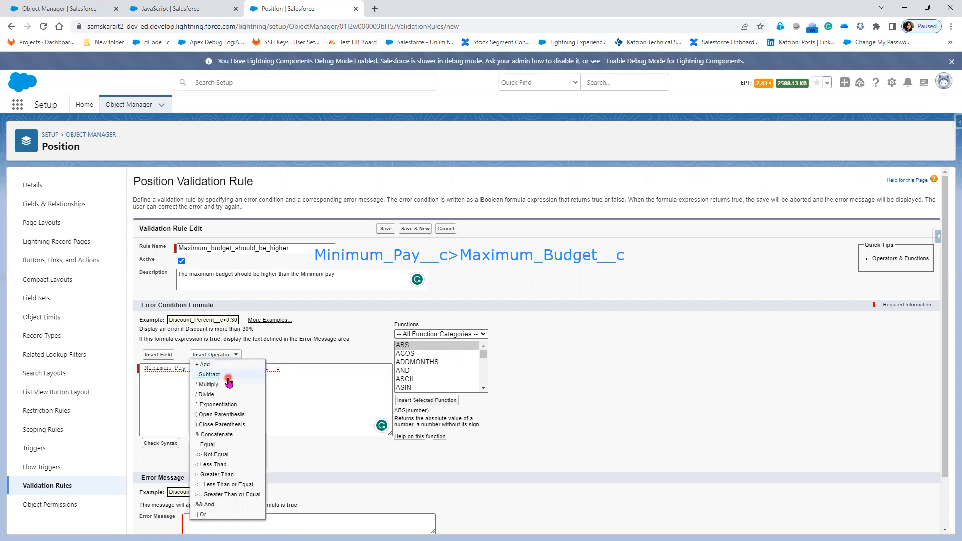
left_click(216, 435)
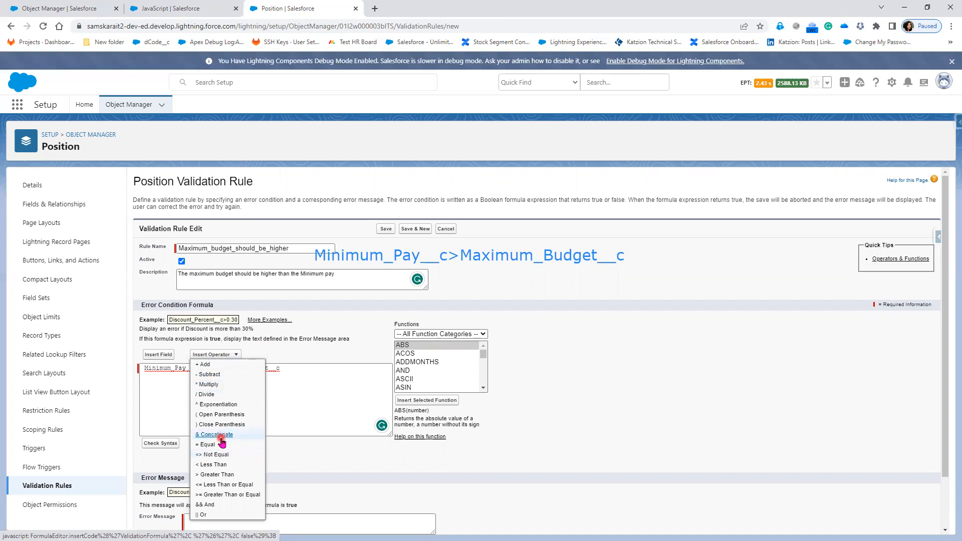
left_click(272, 380)
left_click(282, 389)
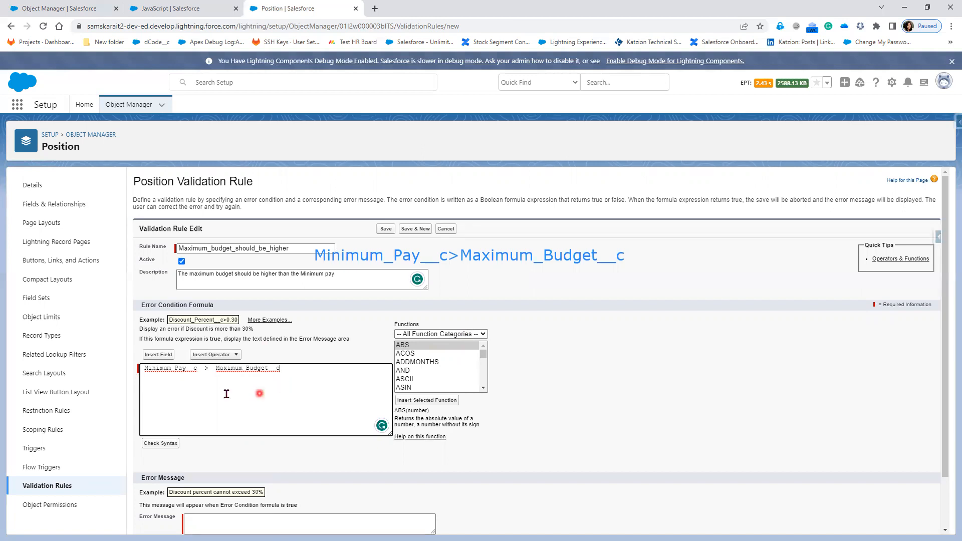
scroll(402, 423, "down", 2)
Step: Enter error message 'Maximum budget should be higher than Minimum Pay' at the Maximum Budget field and save
left_click(264, 463)
type("M")
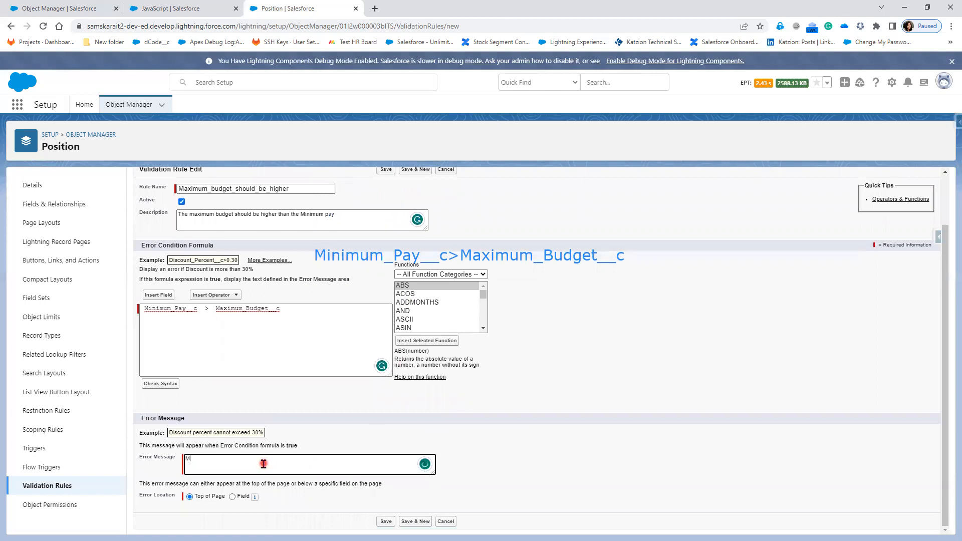
type("aximum")
type(" bug")
type("get s")
type("hould be higher")
type(" than Minim")
type("um Pay")
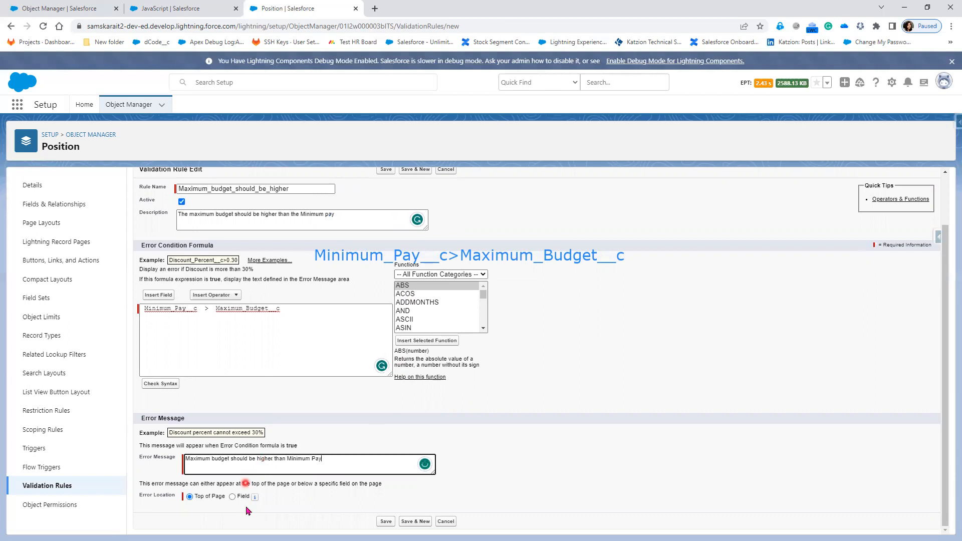
left_click(231, 497)
left_click(231, 496)
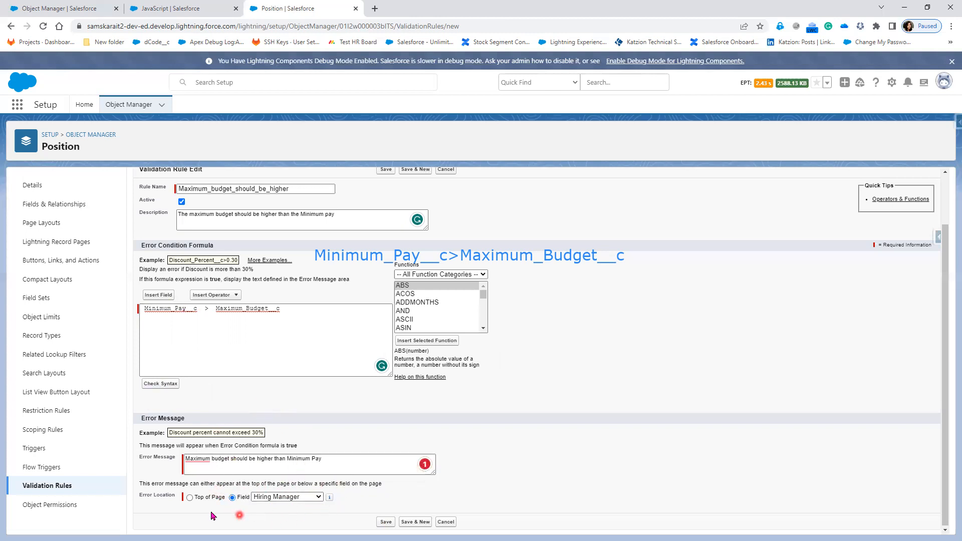
left_click(304, 498)
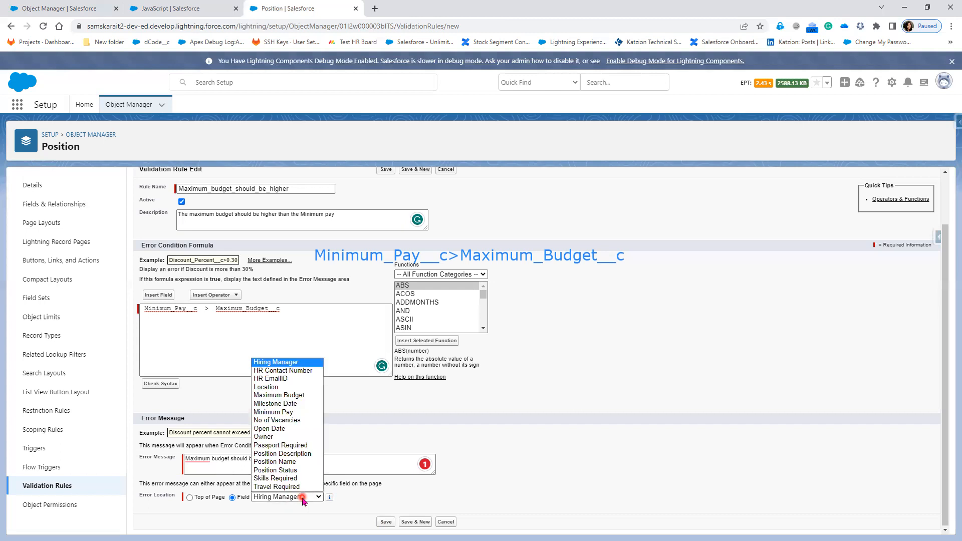
left_click(296, 396)
left_click(386, 523)
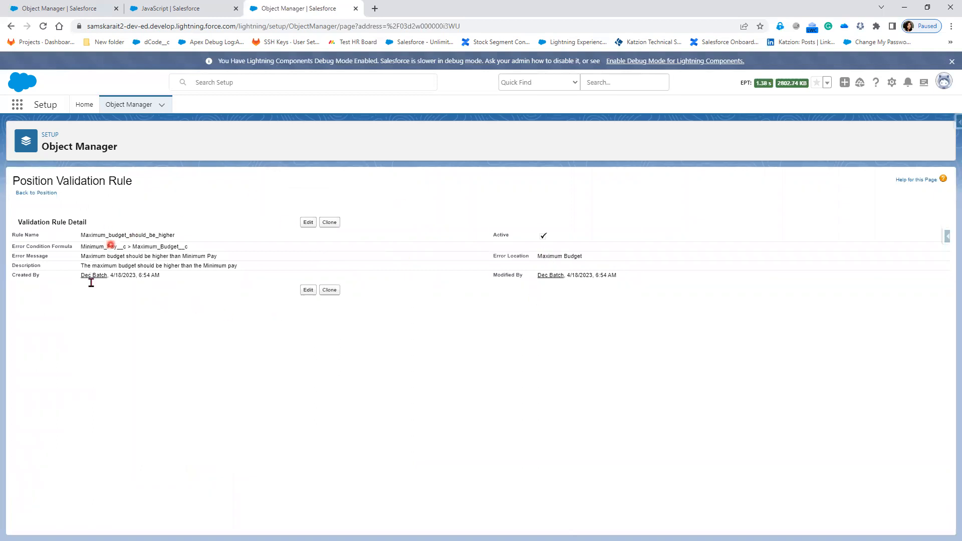
Step: On the JavaScript position, see Maximum Budget 40000 rejected, then save 70000
left_click(158, 9)
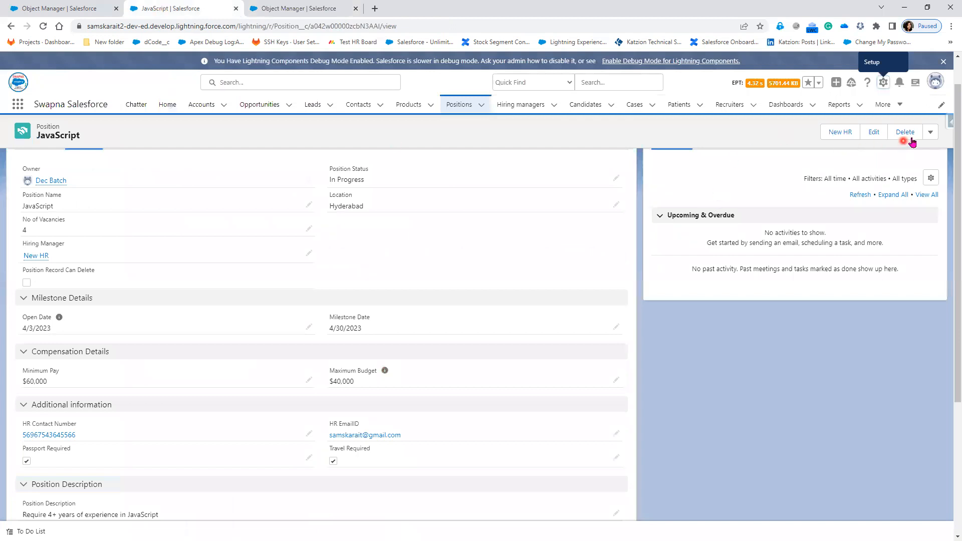
left_click(616, 381)
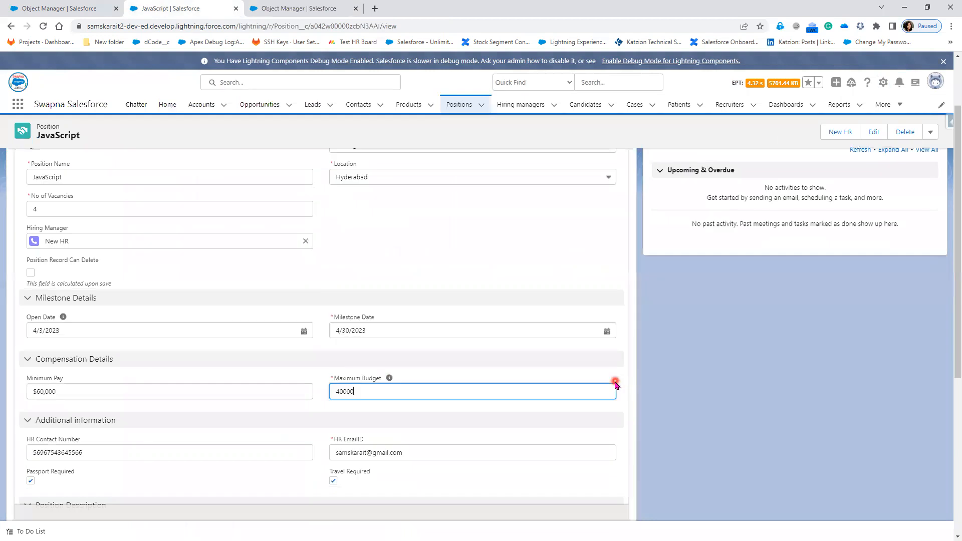
left_click(353, 507)
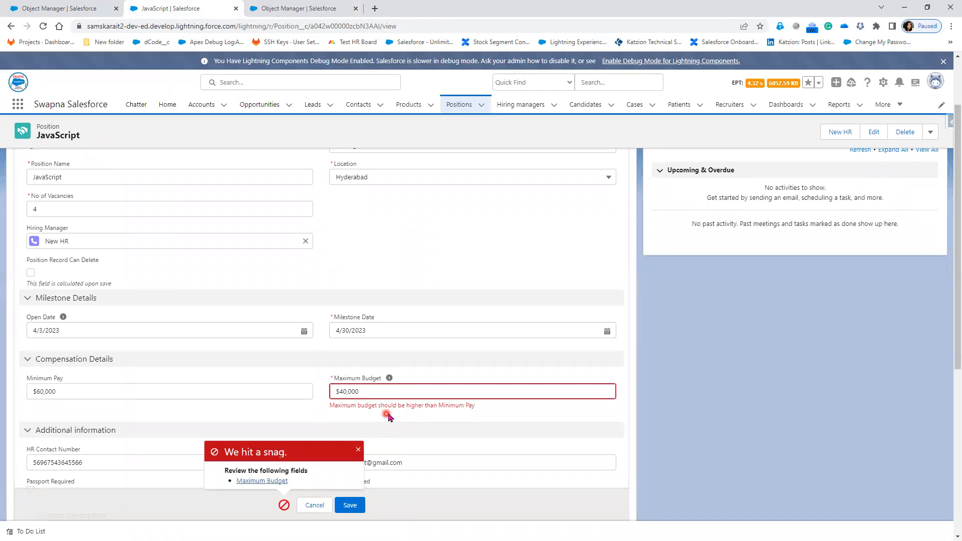
left_click(343, 393)
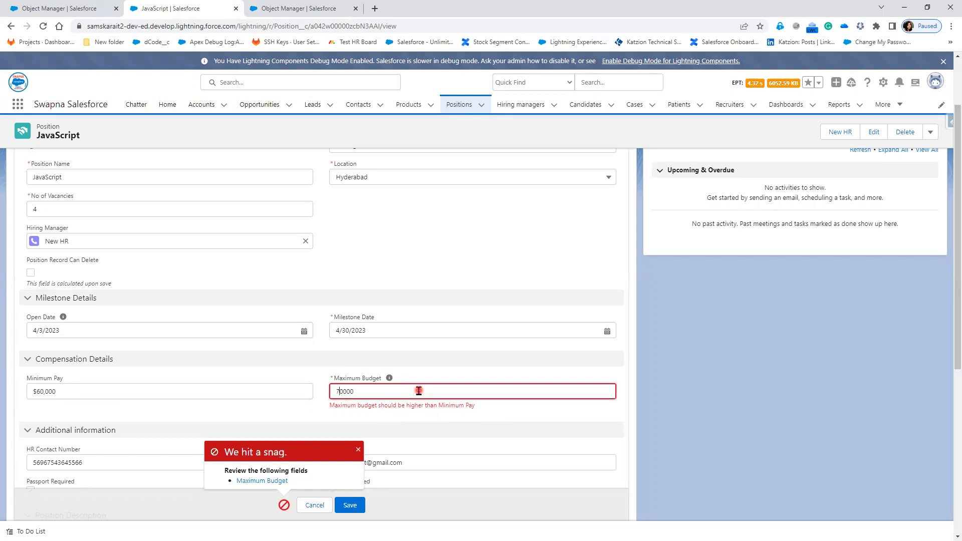
left_click(349, 509)
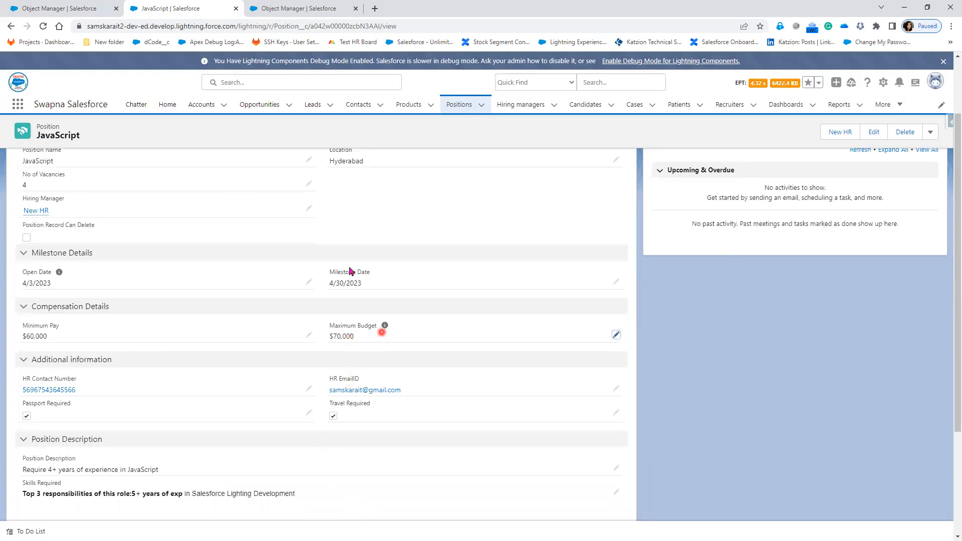
Step: Edit the rule's formula to Minimum_Pay__c >= Maximum_Budget__c and save it
left_click(306, 8)
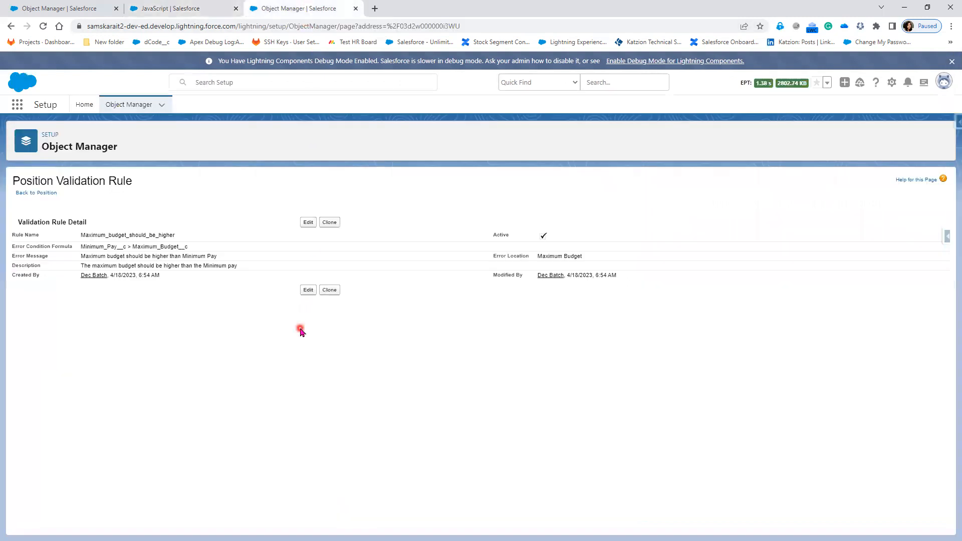
left_click(308, 222)
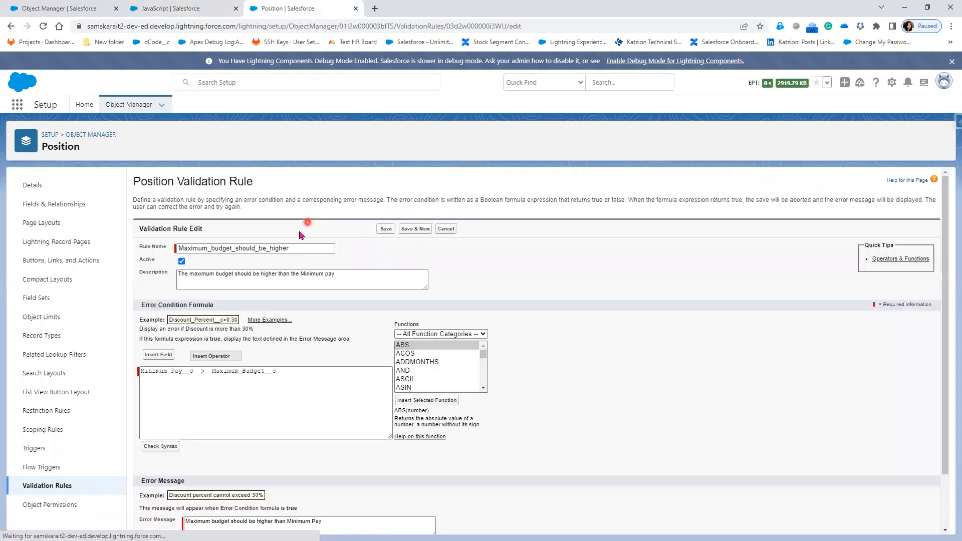
left_click(207, 369)
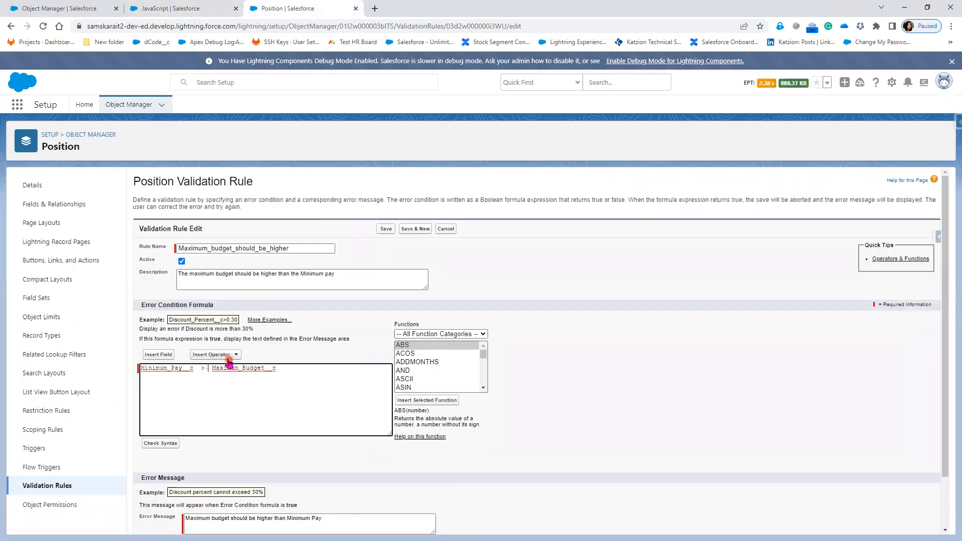
left_click(228, 355)
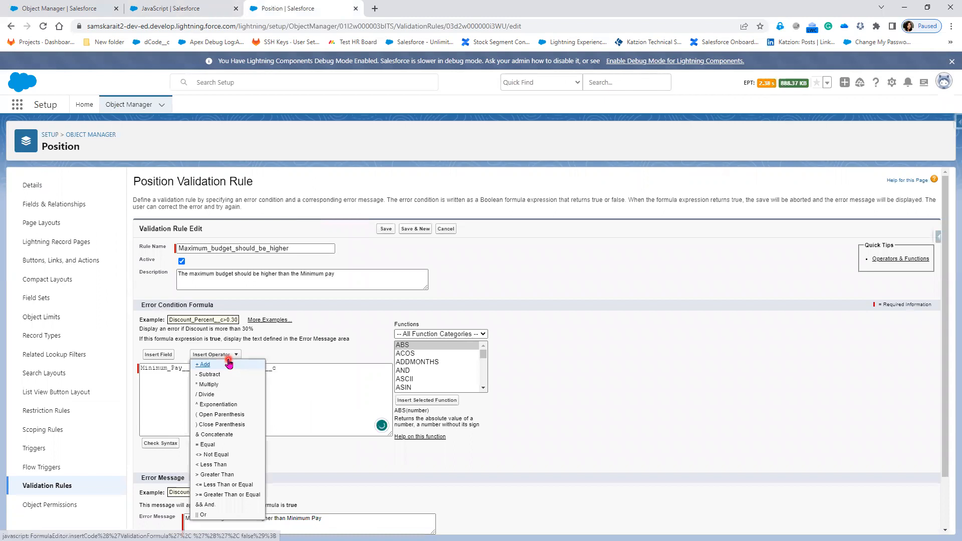
left_click(245, 496)
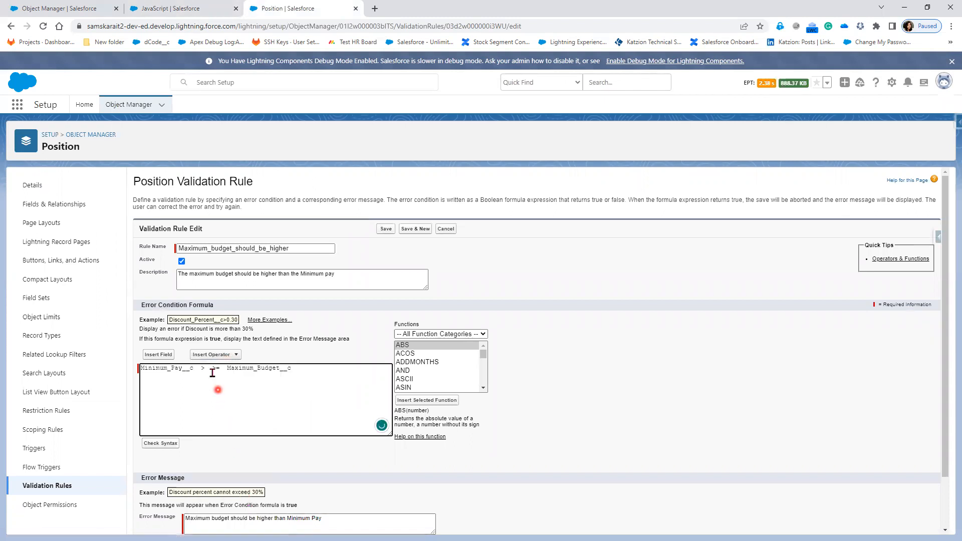
key("BackSpace")
key("BackSpace")
key("BackSpace")
key("BackSpace")
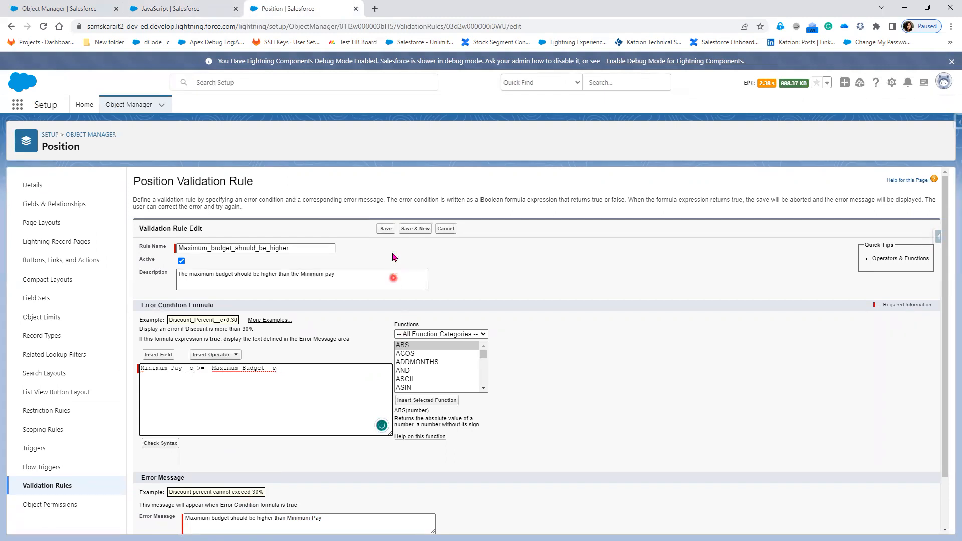
left_click(387, 229)
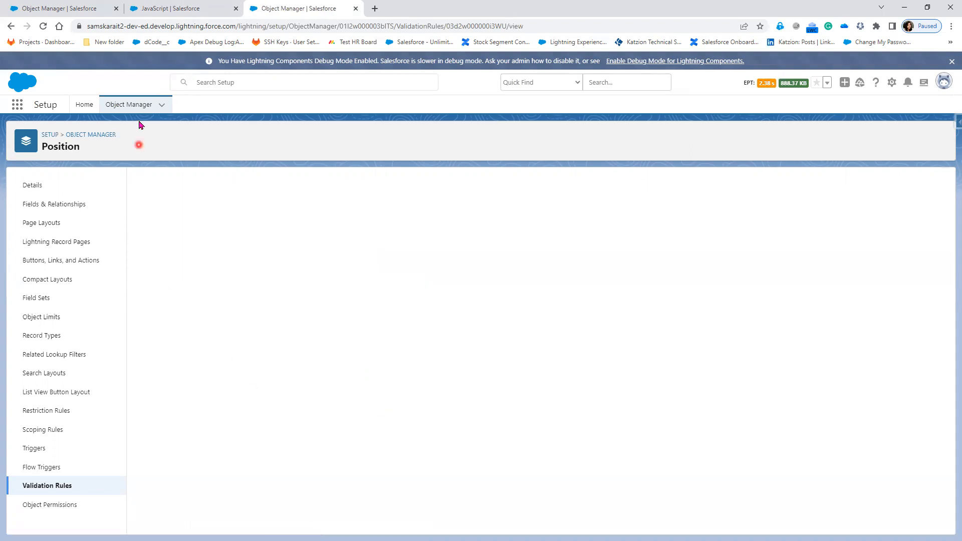
Step: Enter 60000 as the JavaScript position's Maximum Budget and save to trigger the rule error
left_click(183, 8)
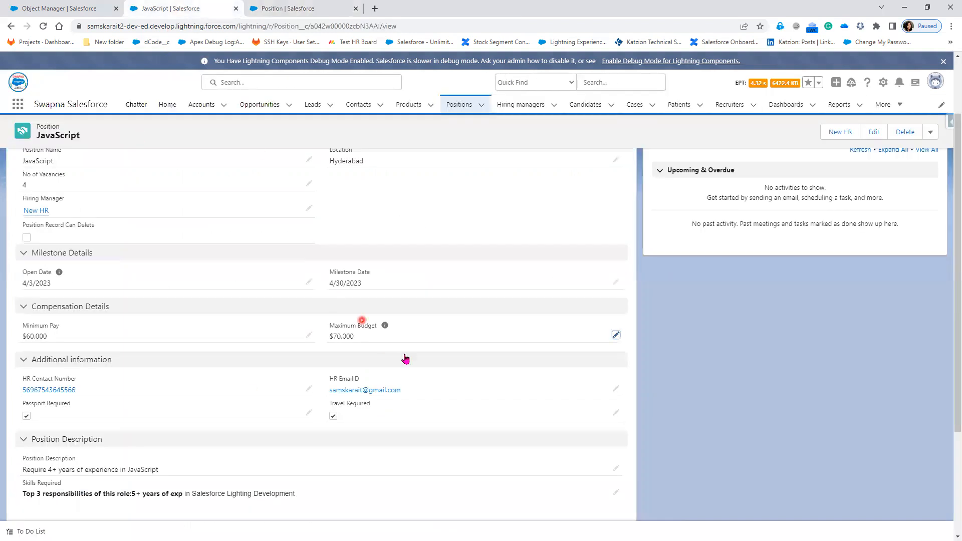
left_click(617, 335)
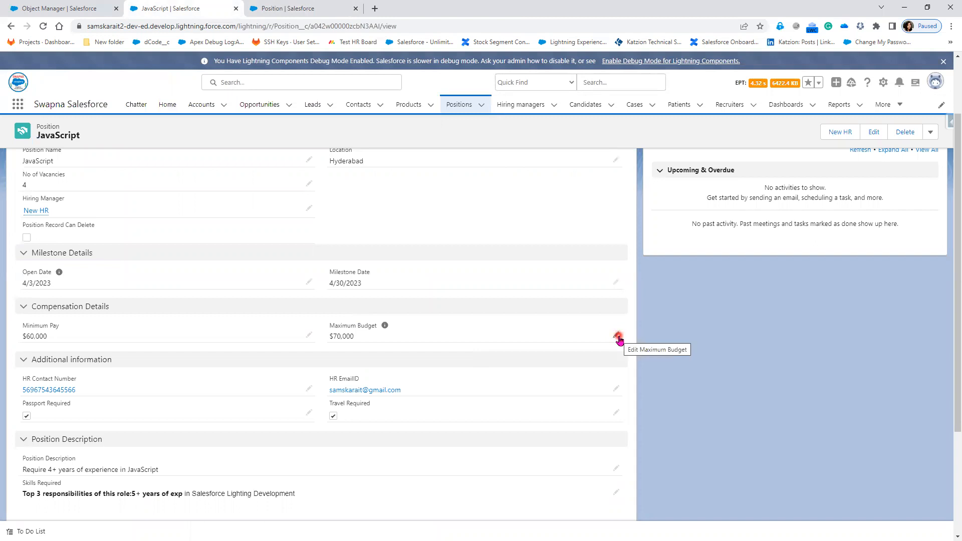
left_click(345, 348)
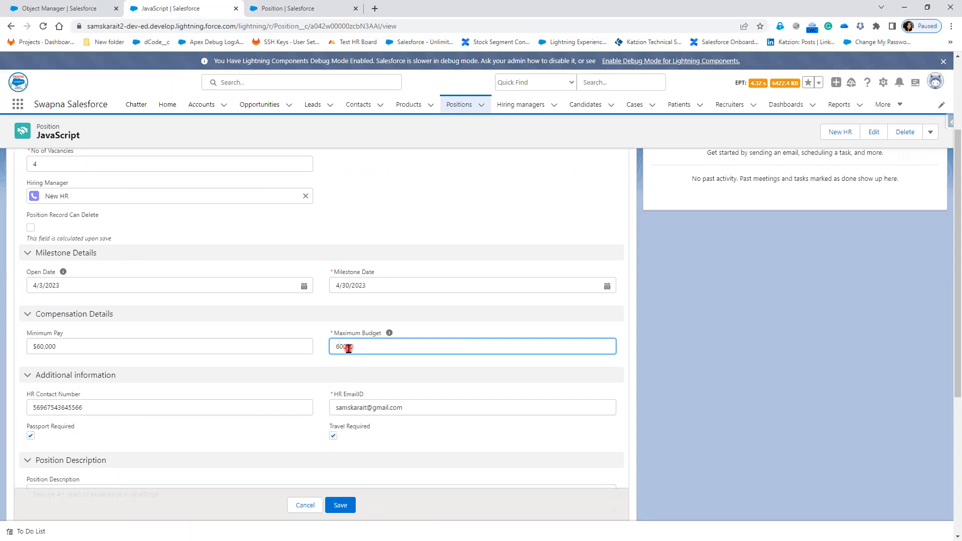
left_click(345, 504)
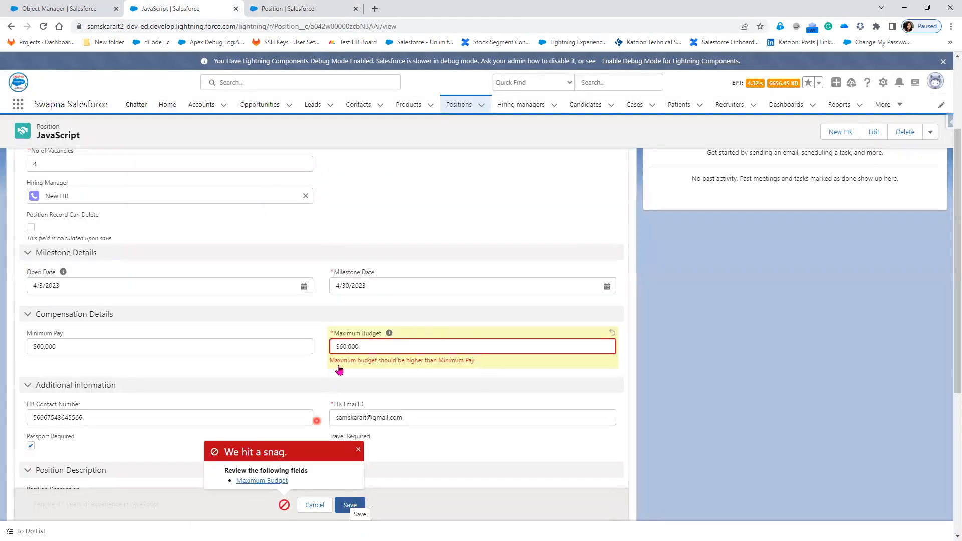
Step: Reload the record and discard the rejected change, keeping Maximum Budget $70,000
left_click(288, 11)
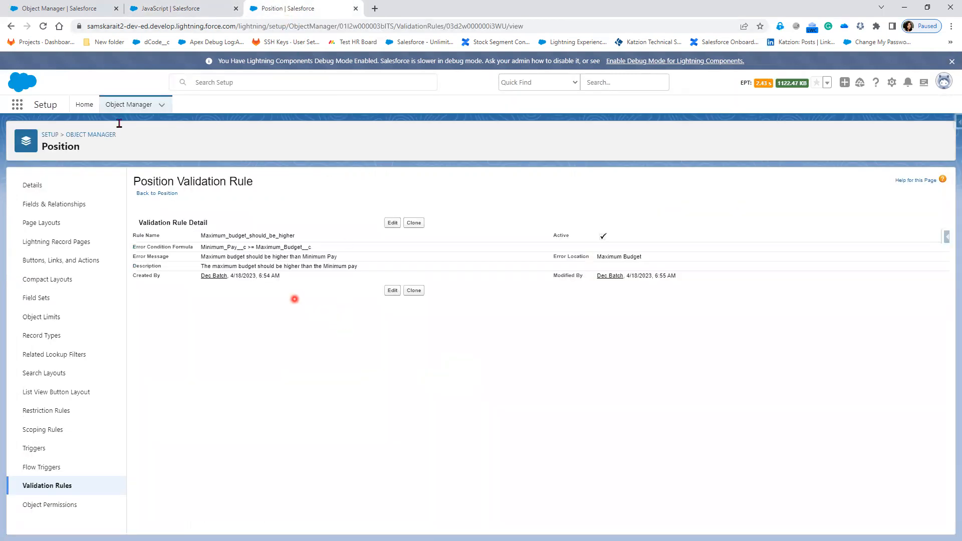
left_click(163, 14)
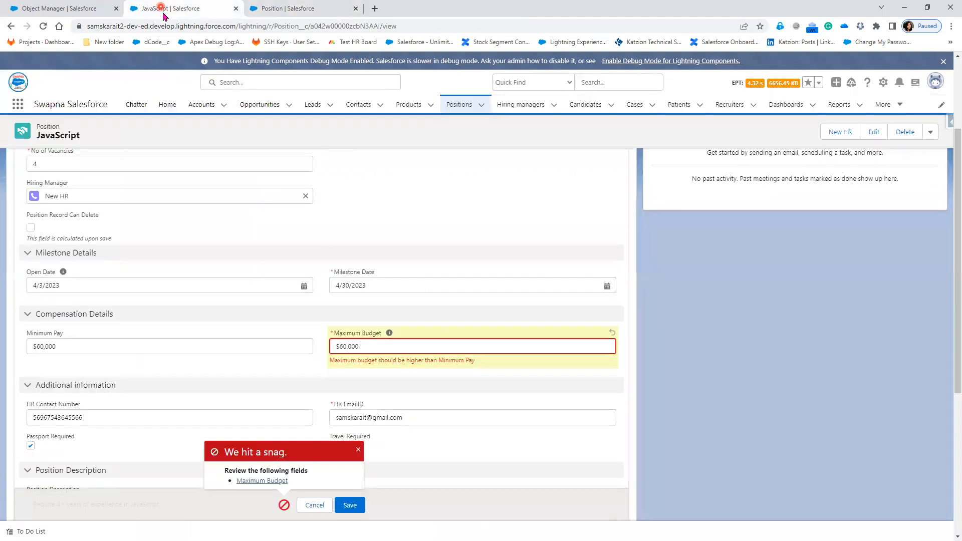
left_click(43, 26)
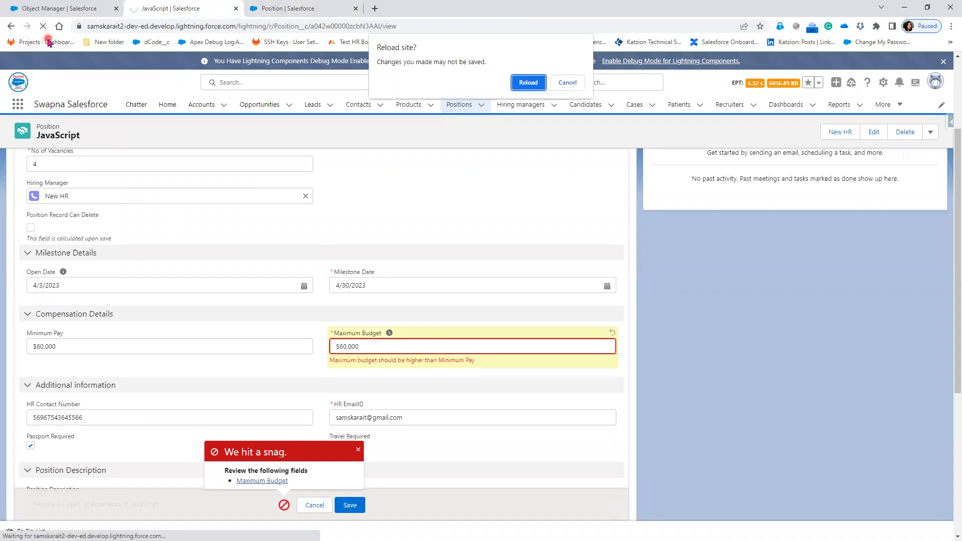
left_click(529, 83)
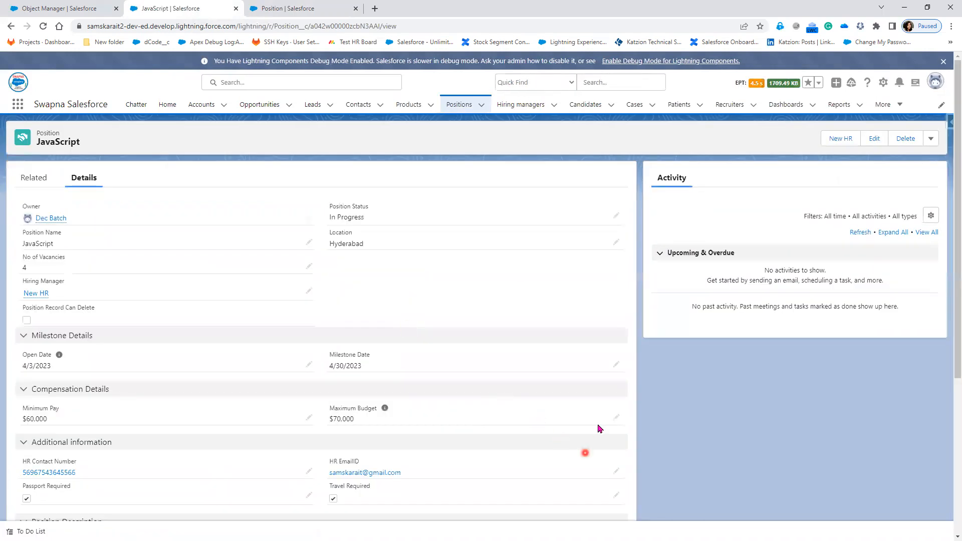
Step: See Maximum Budget 60000 rejected again, then save the JavaScript position with 61000
left_click(615, 420)
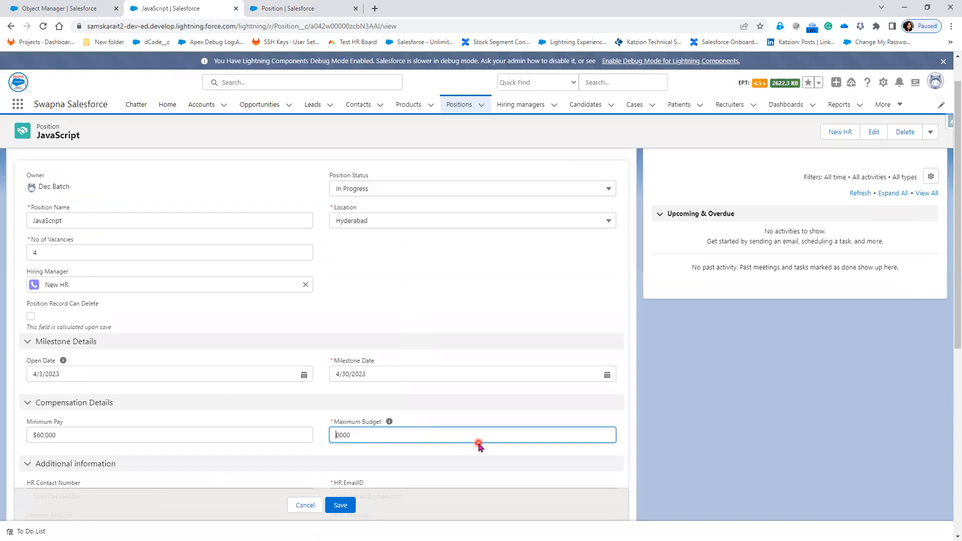
left_click(346, 506)
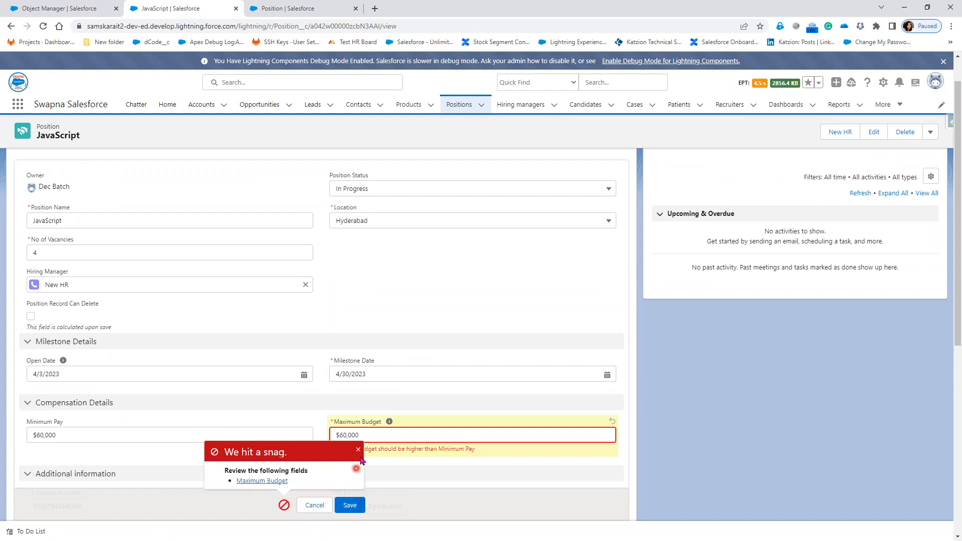
left_click(357, 452)
left_click(343, 435)
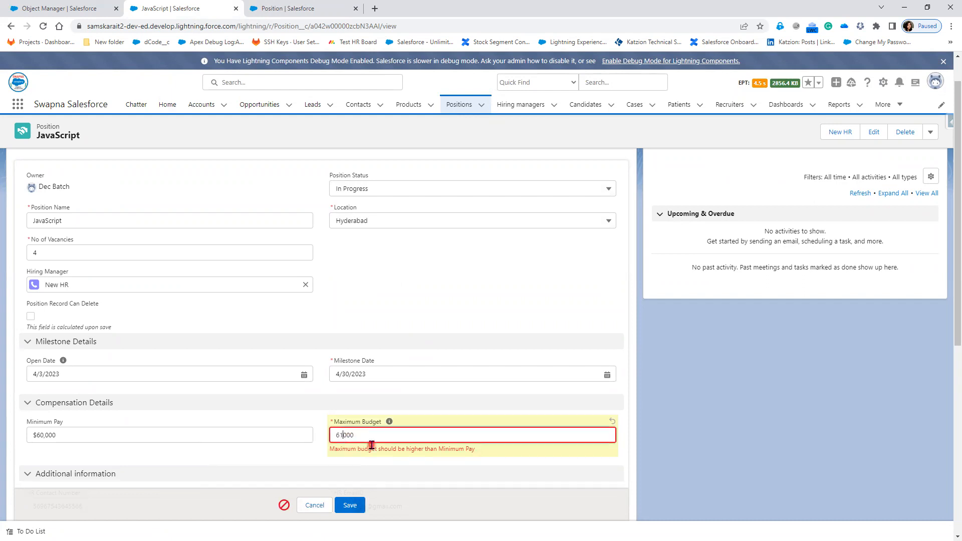
left_click(356, 507)
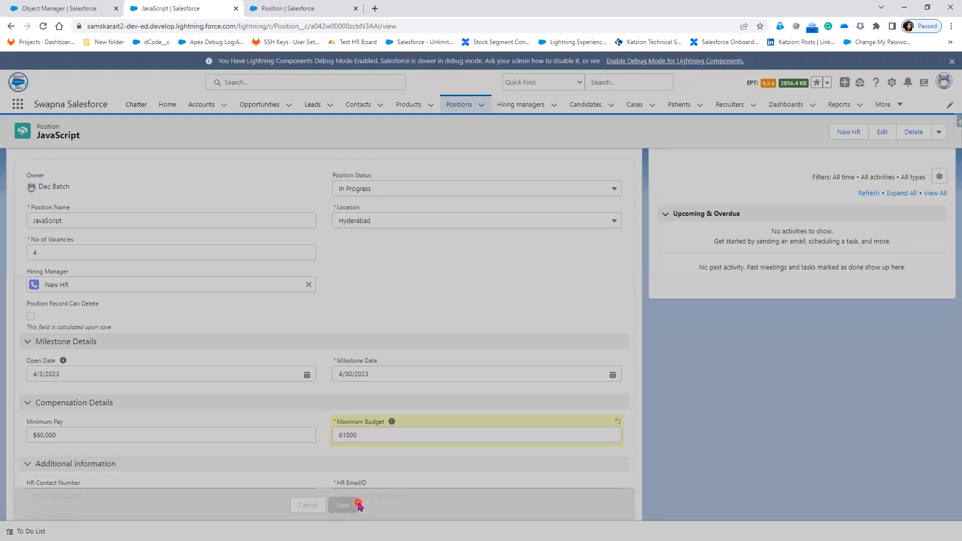
left_click(279, 9)
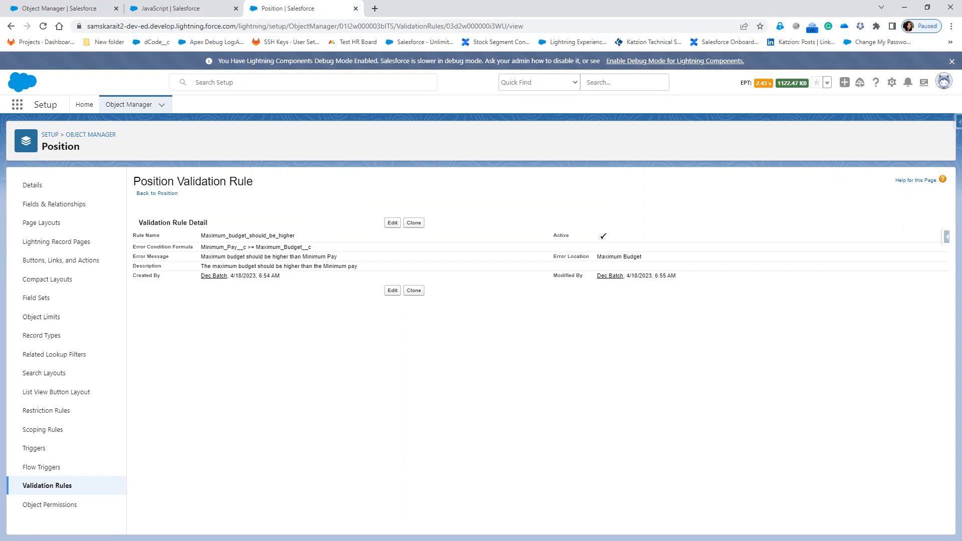
Step: Advance the presentation to the 'Validation Rule - Function' slide and reveal the IsChanged bullet
key("alt+Tab")
left_click(370, 271)
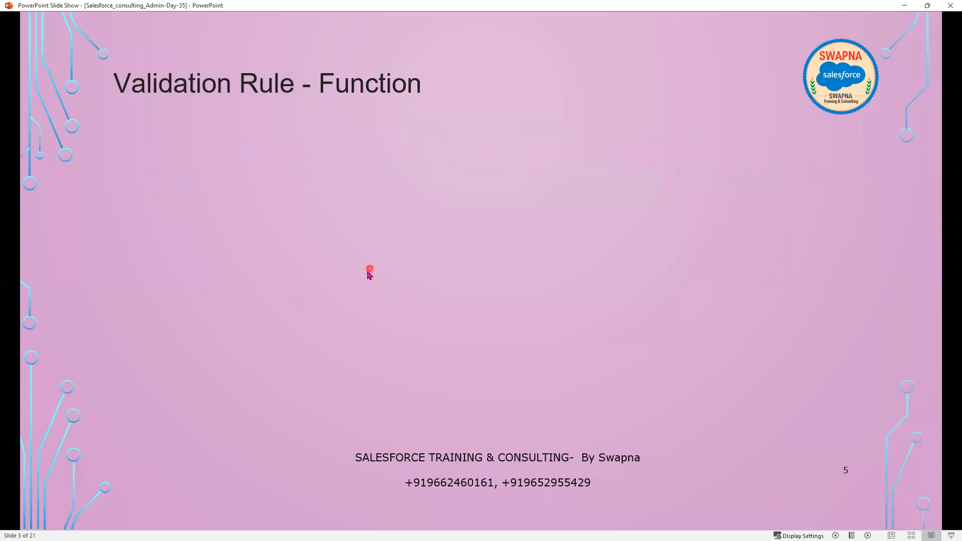
left_click(369, 274)
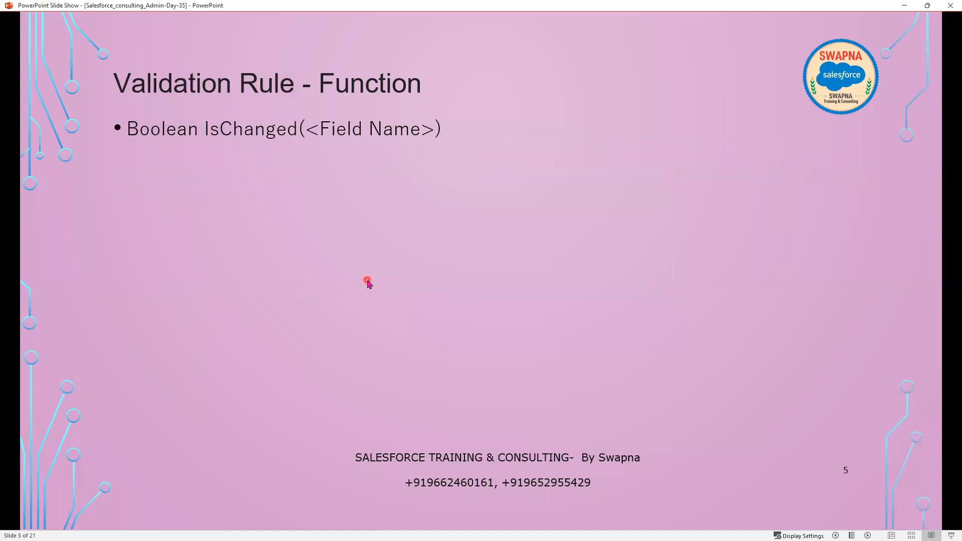
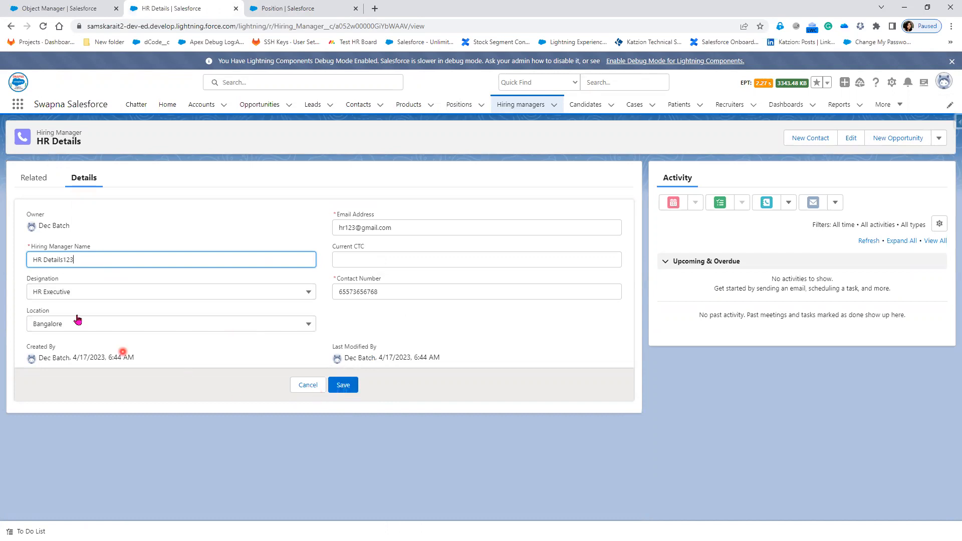
Step: Save the name as HR Details123, then remove '123' and save it as HR Details again
left_click(337, 386)
left_click(343, 391)
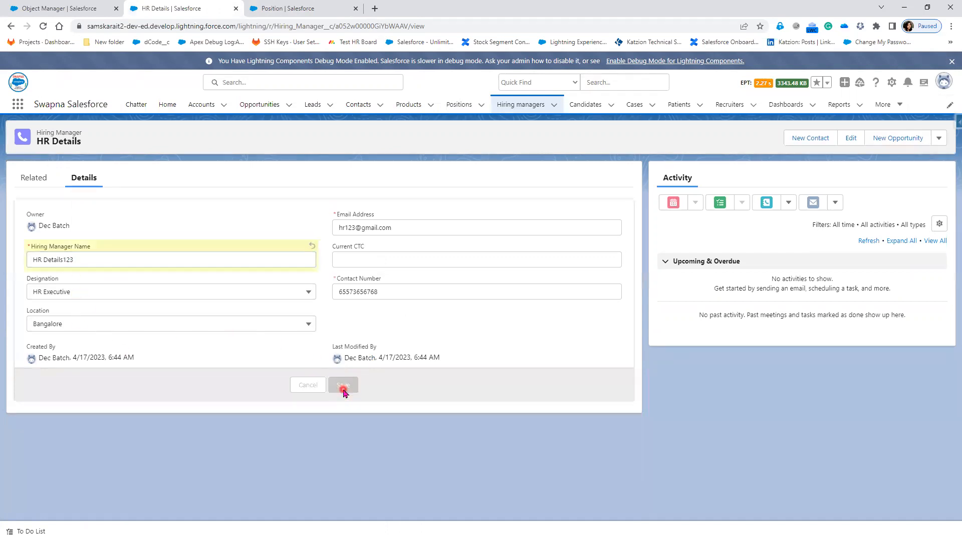
left_click(312, 243)
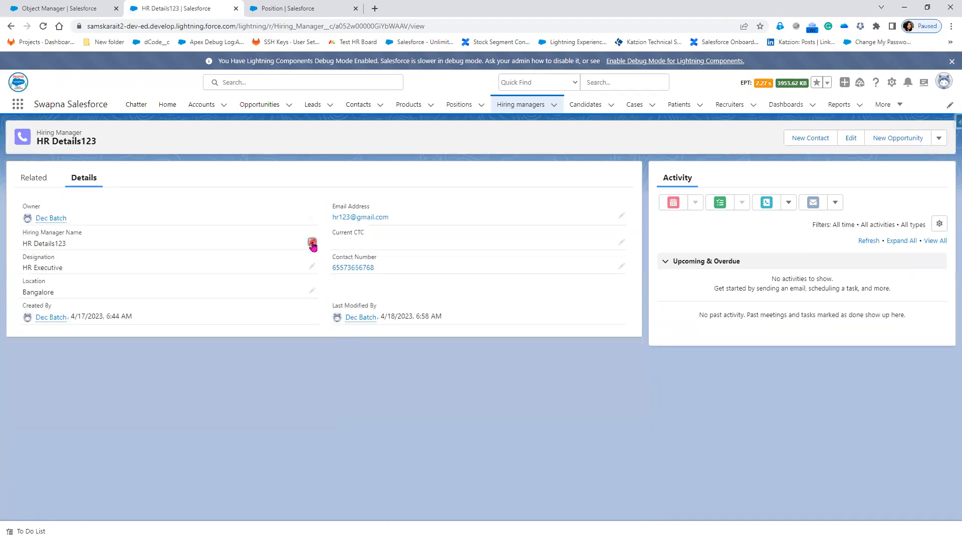
left_click(65, 261)
left_click_drag(64, 260, 100, 264)
key("BackSpace")
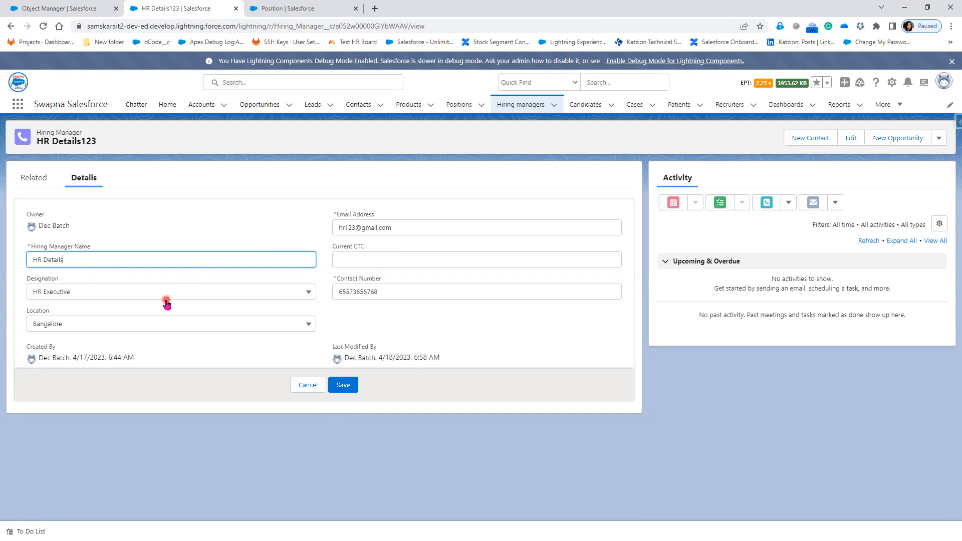
left_click(343, 386)
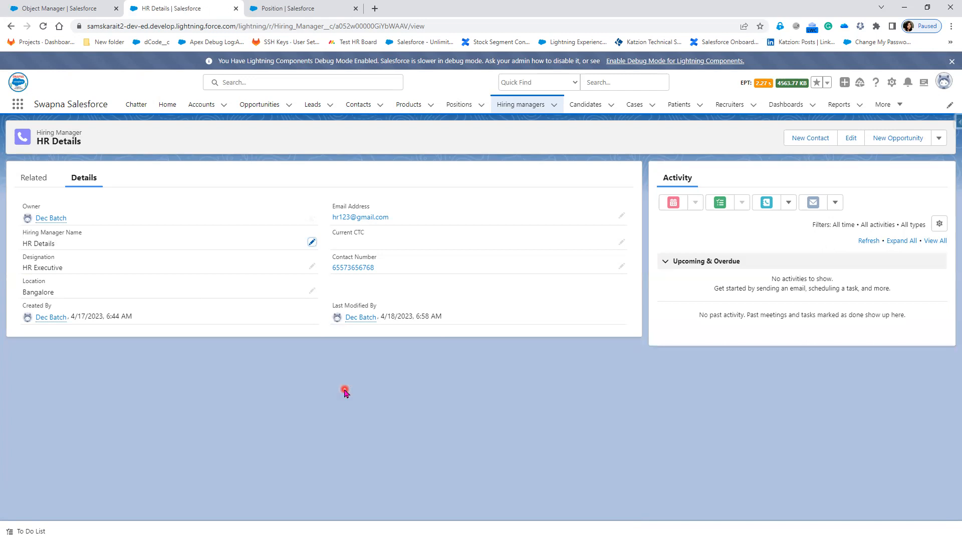
Step: Present the IsChanged slide on blocking HR record name changes, then return to the Position rule page
left_click(302, 9)
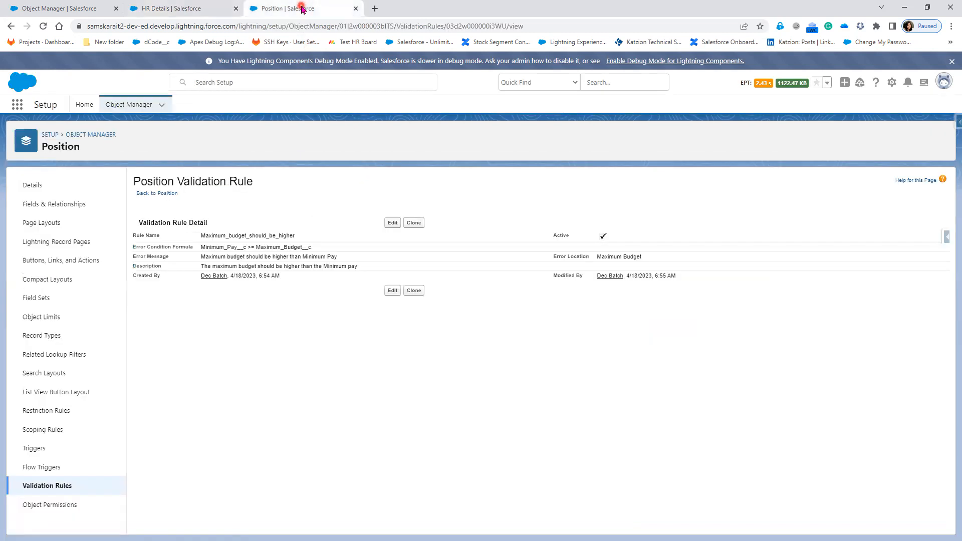
left_click(908, 9)
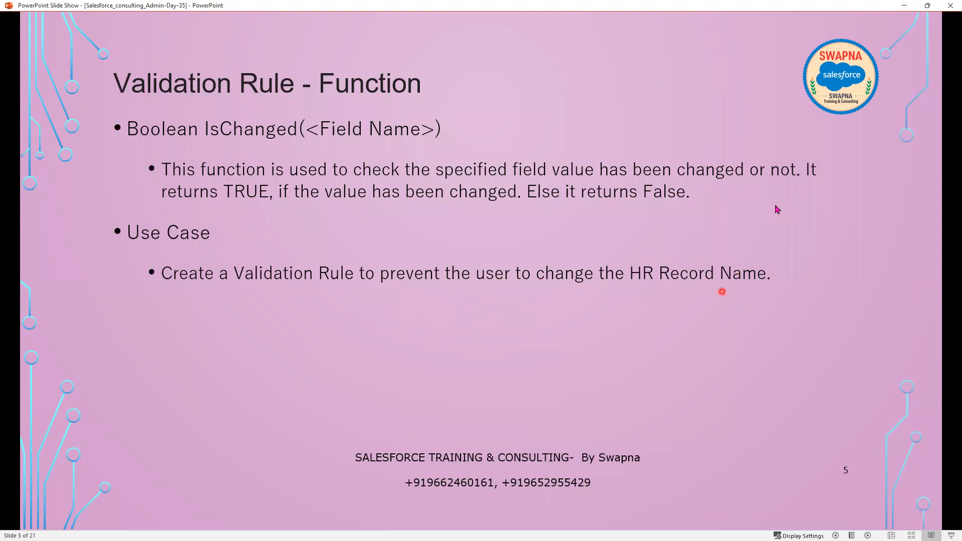
key("alt+Tab")
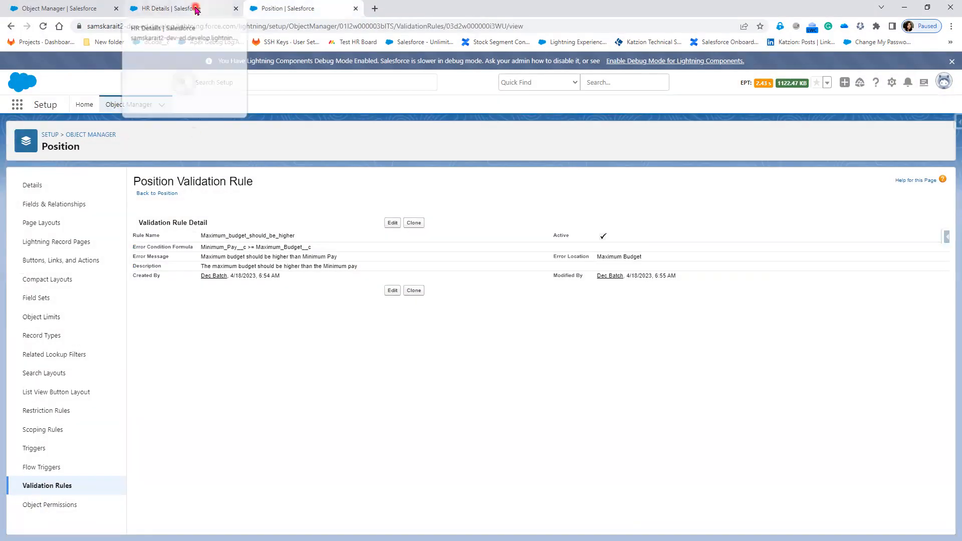
Step: Find the Hiring Manager object with Quick Find 'hir' and create a new validation rule for it
left_click(134, 106)
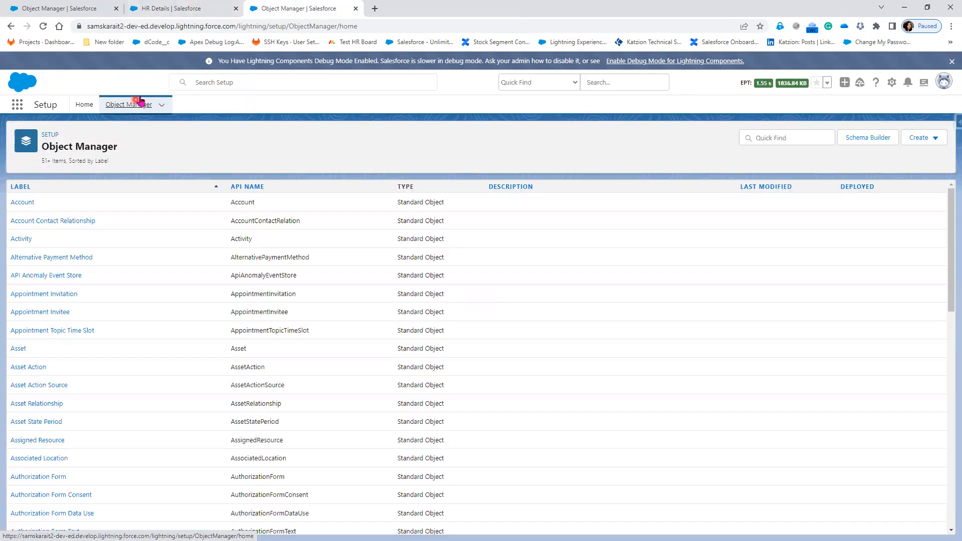
left_click(789, 137)
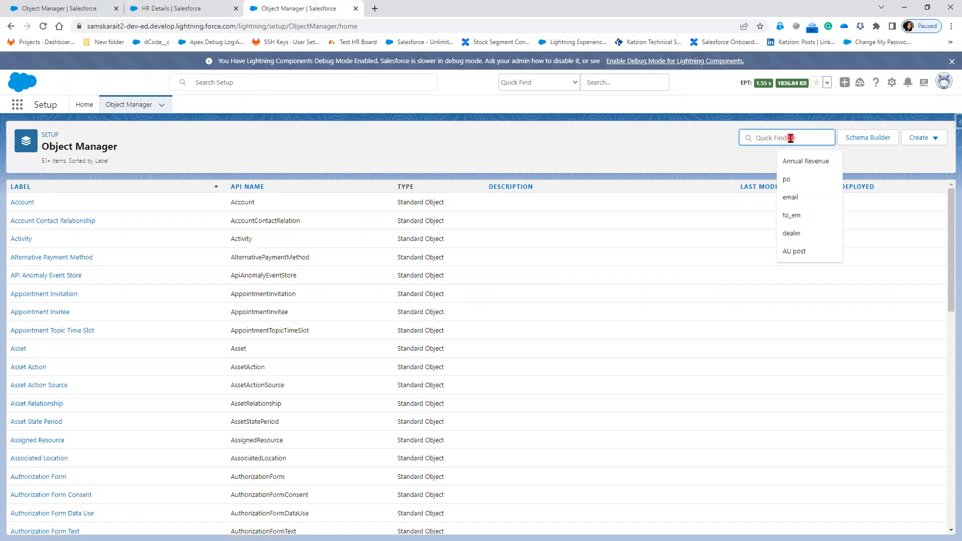
type("hir")
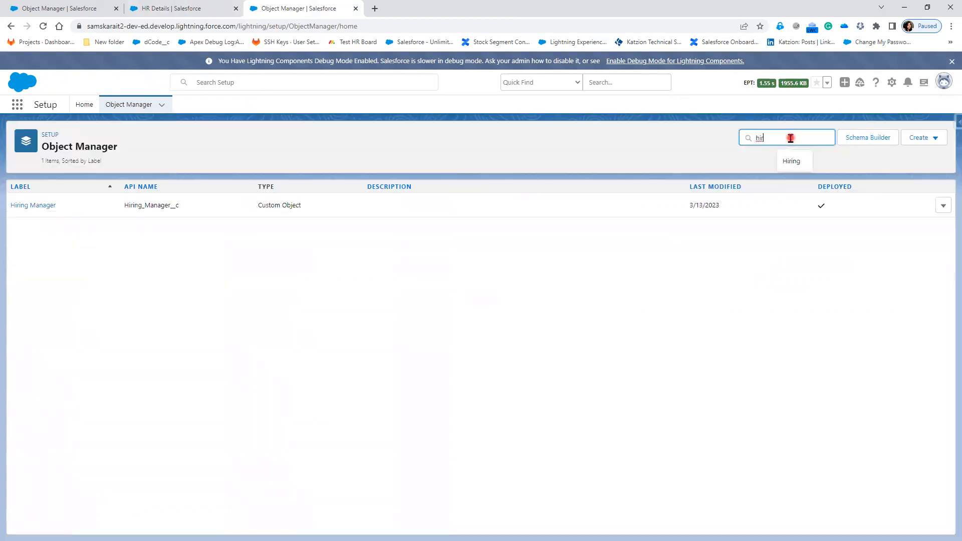
left_click(25, 207)
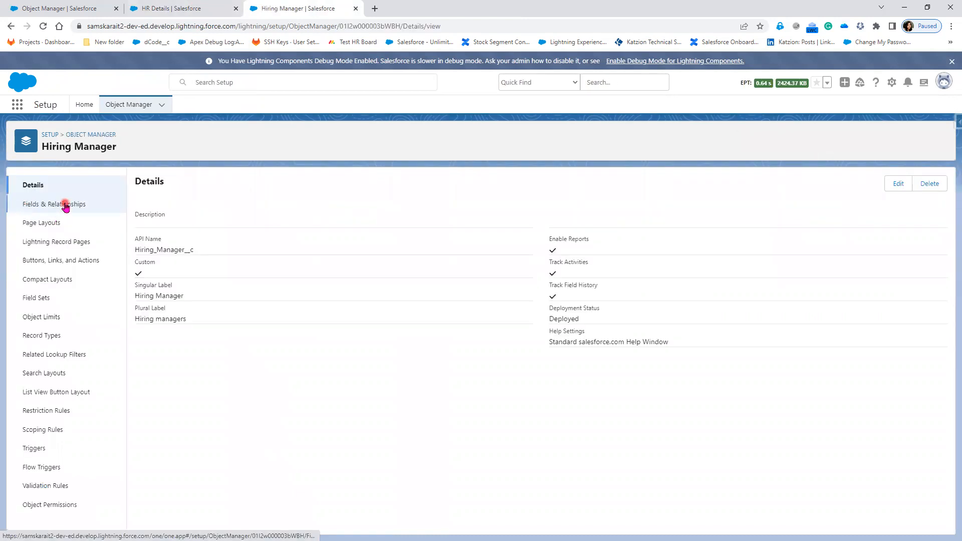
left_click(58, 488)
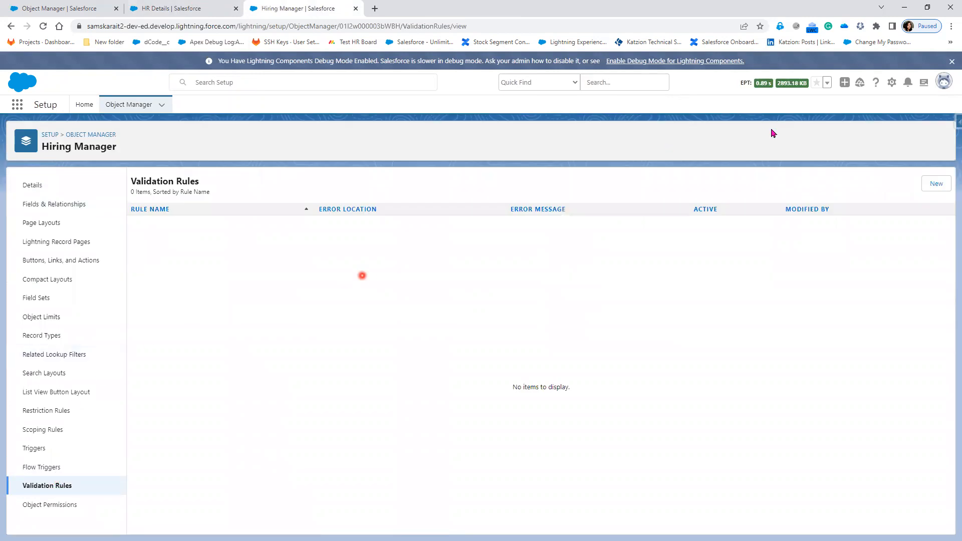
left_click(944, 186)
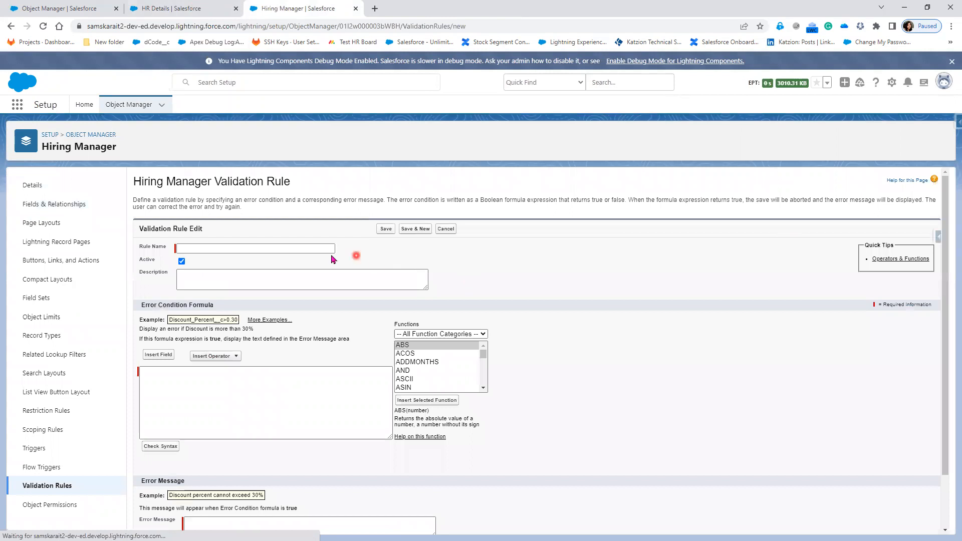
Step: Name the rule Prevent_user_to_change_HR_Name and paste the same text as its description
left_click(284, 249)
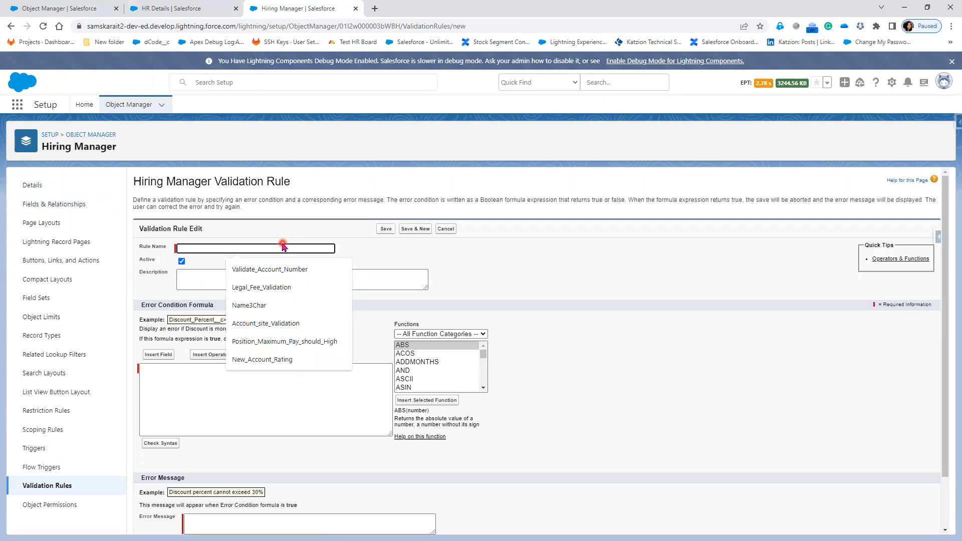
type("Prevent user t")
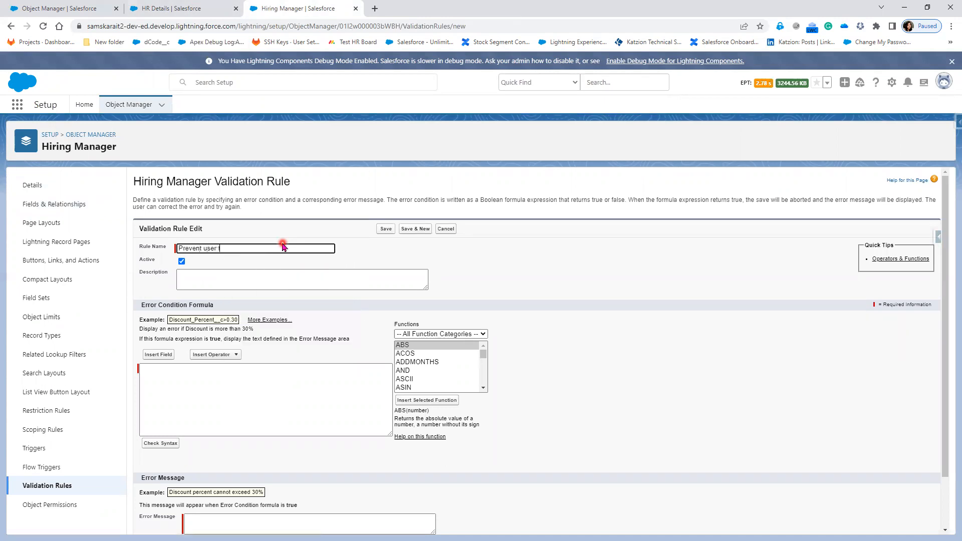
type("o change HR Name")
left_click(259, 276)
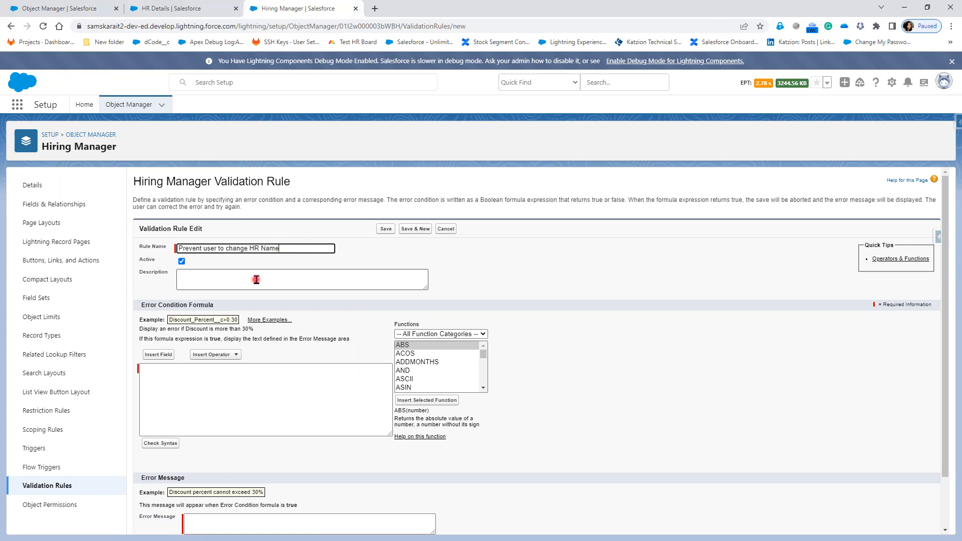
double_click(284, 246)
key("ctrl+c")
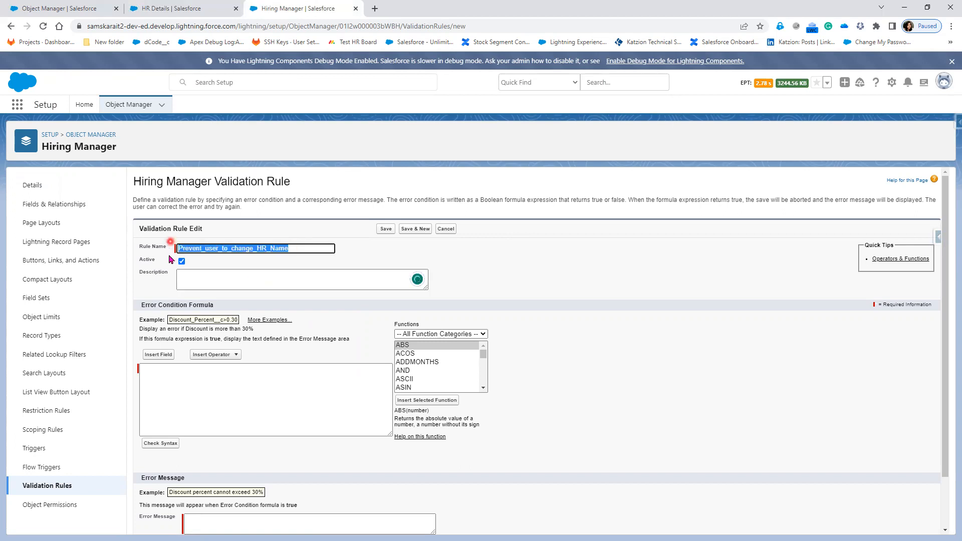
left_click(207, 288)
key("ctrl+v")
Step: Build the error condition ISCHANGED( Name ) from the ISCHANGED function and Hiring Manager Name field
left_click(168, 377)
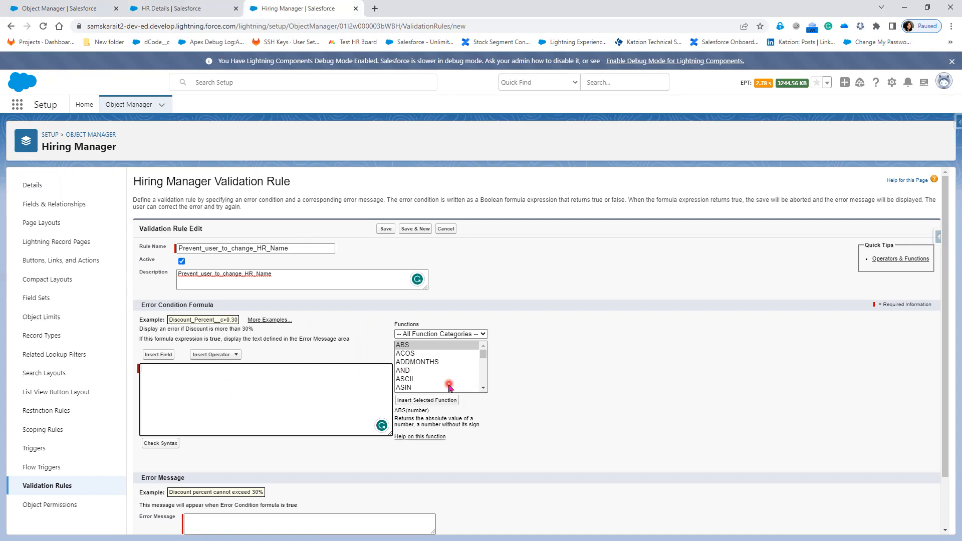
scroll(449, 387, "down", 6)
scroll(449, 387, "down", 4)
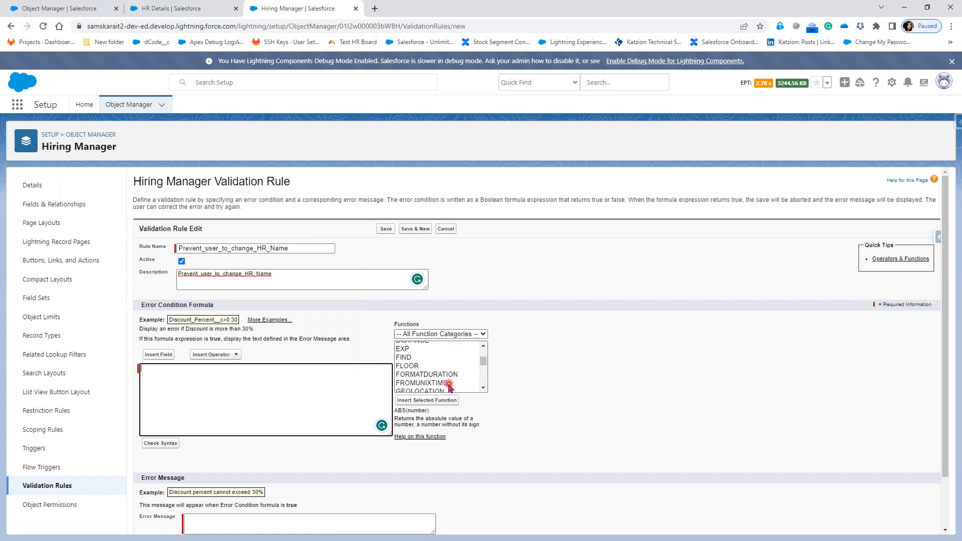
scroll(449, 387, "down", 2)
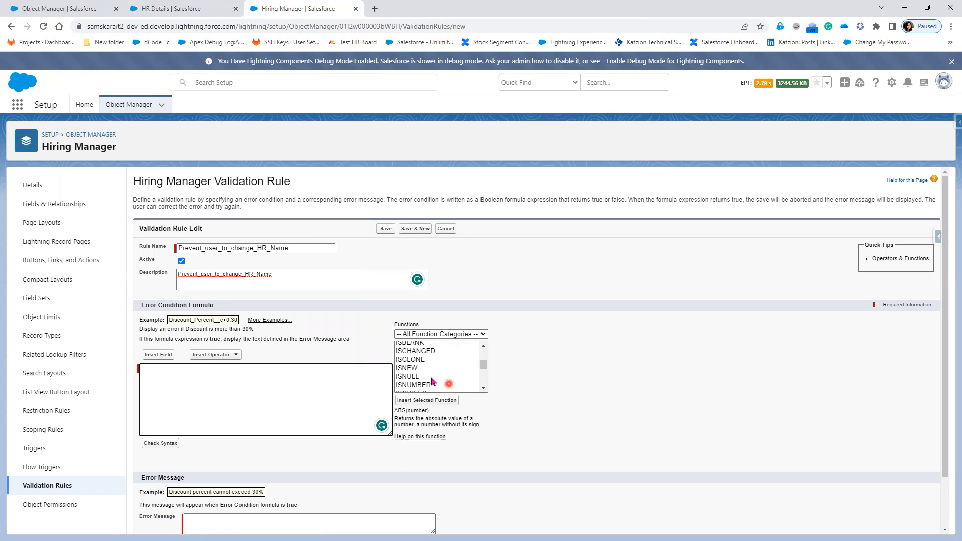
left_click(417, 352)
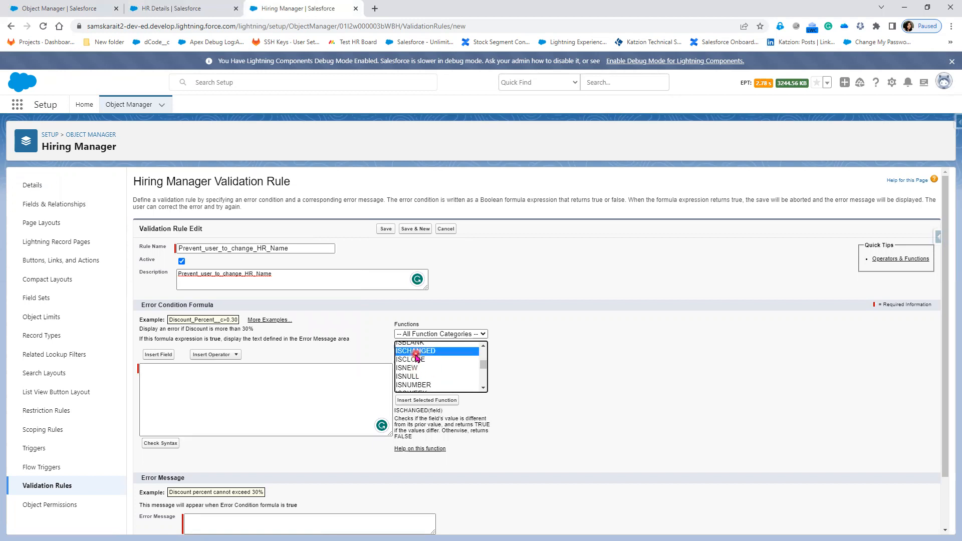
left_click(430, 401)
double_click(192, 368)
key("BackSpace")
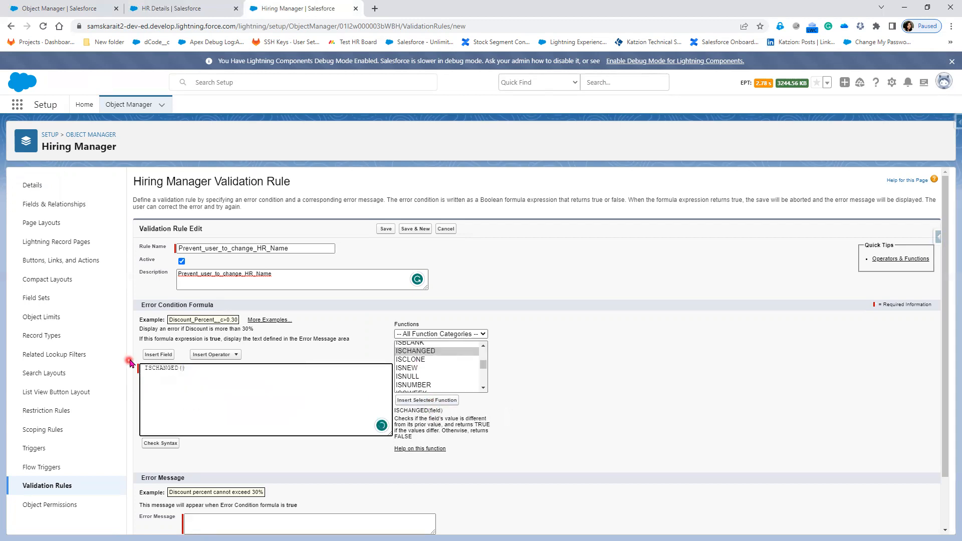
left_click(153, 355)
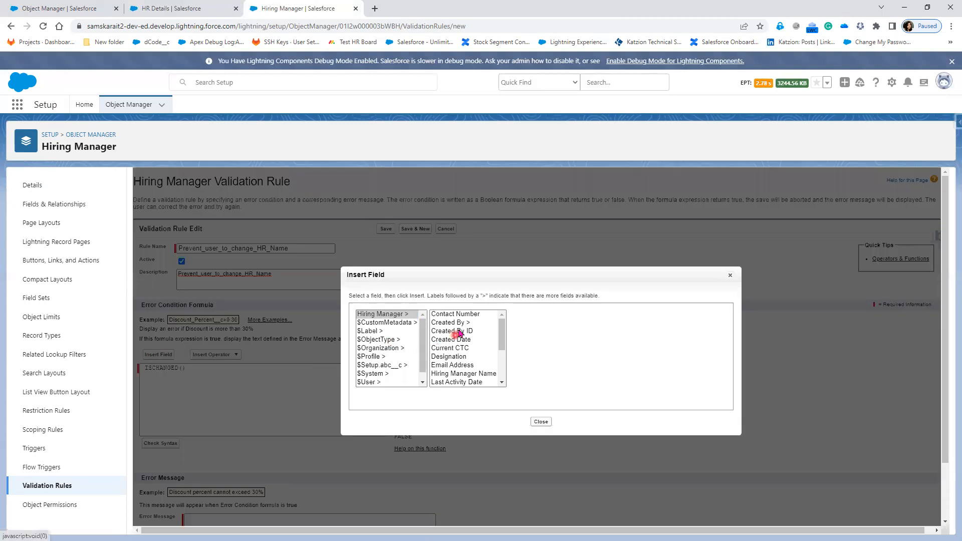
left_click(470, 374)
left_click(540, 368)
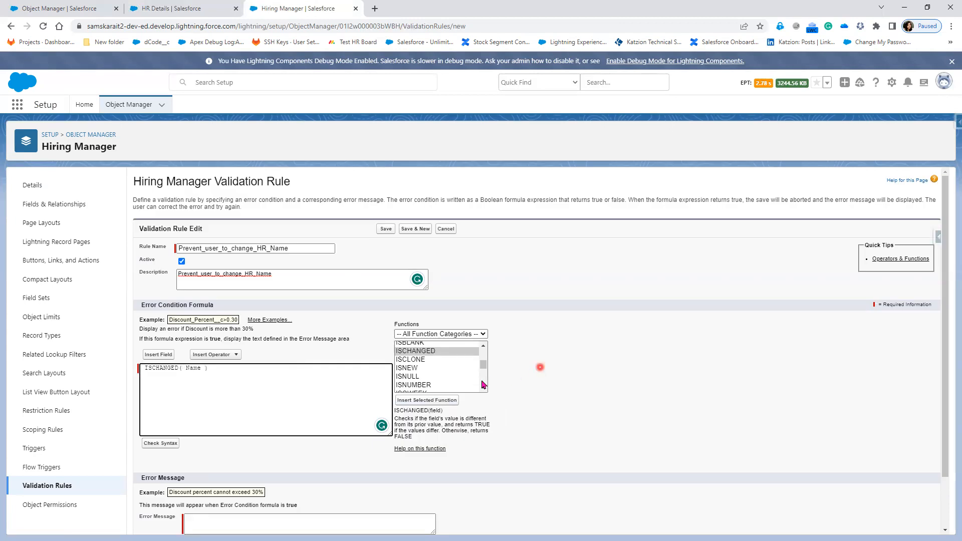
left_click_drag(143, 369, 213, 370)
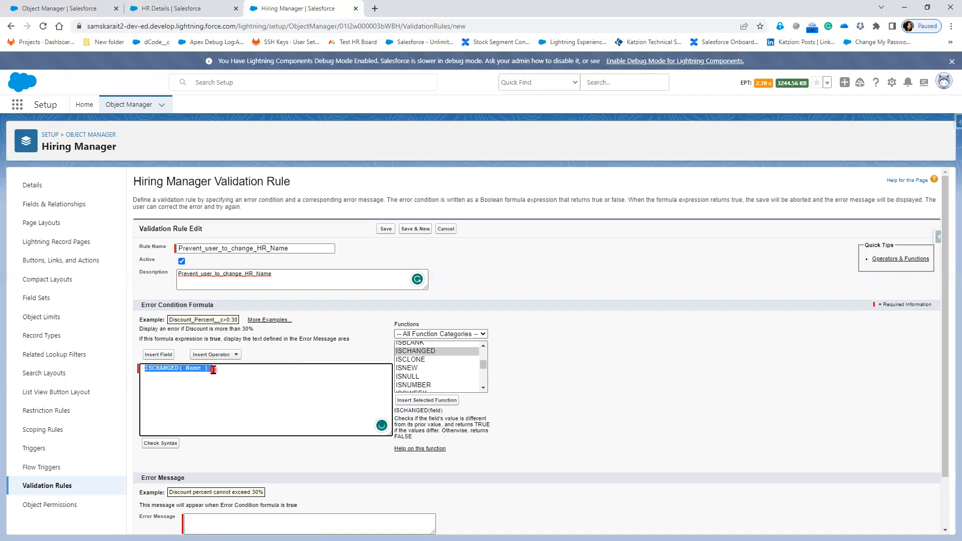
mouse_move(213, 370)
left_mouse_down()
mouse_move(163, 373)
mouse_move(231, 371)
left_mouse_up()
scroll(229, 404, "down", 1)
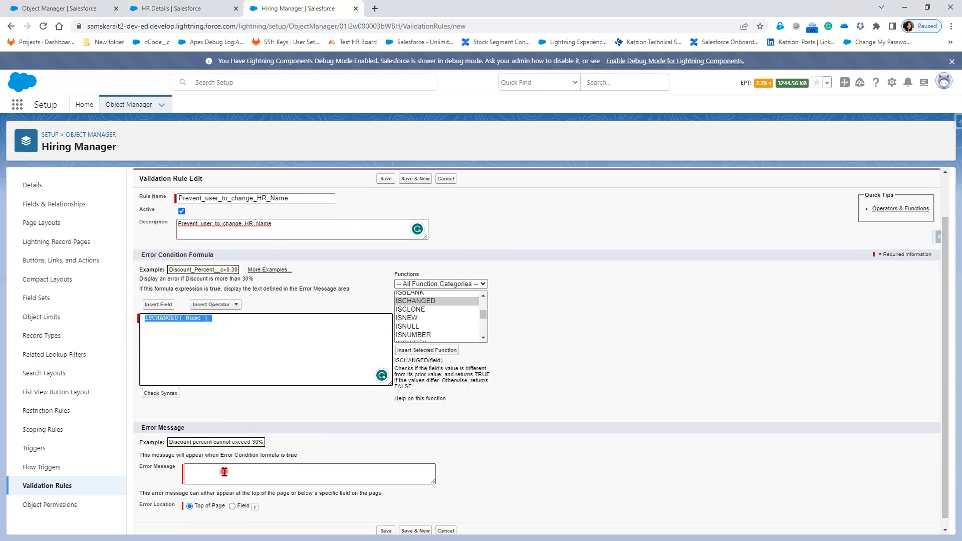
Step: Enter the error message 'We can't change the Hiring Manager Record Name'
left_click(224, 472)
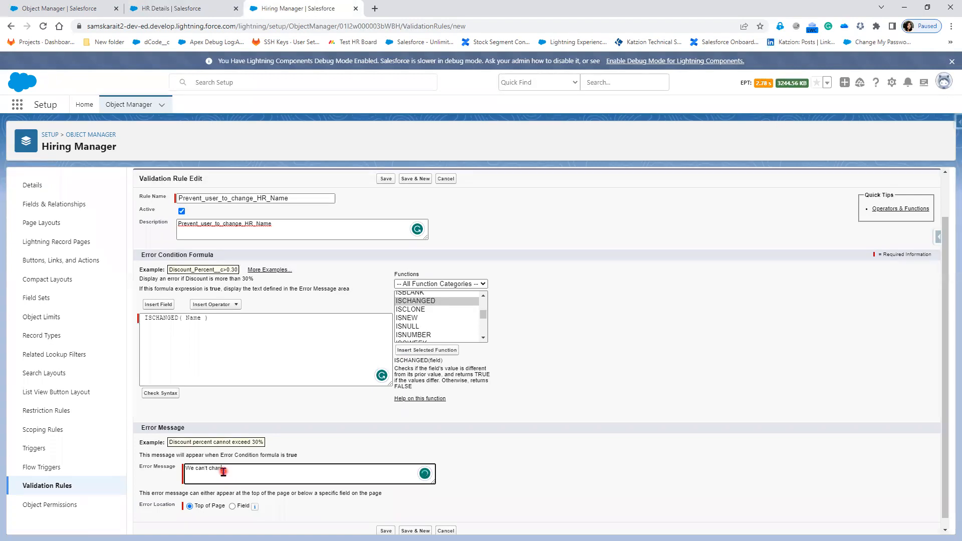
type("H")
left_click(254, 468)
left_click(288, 469)
Step: Show the error at the Hiring Manager Name field and save the rule
left_click(232, 507)
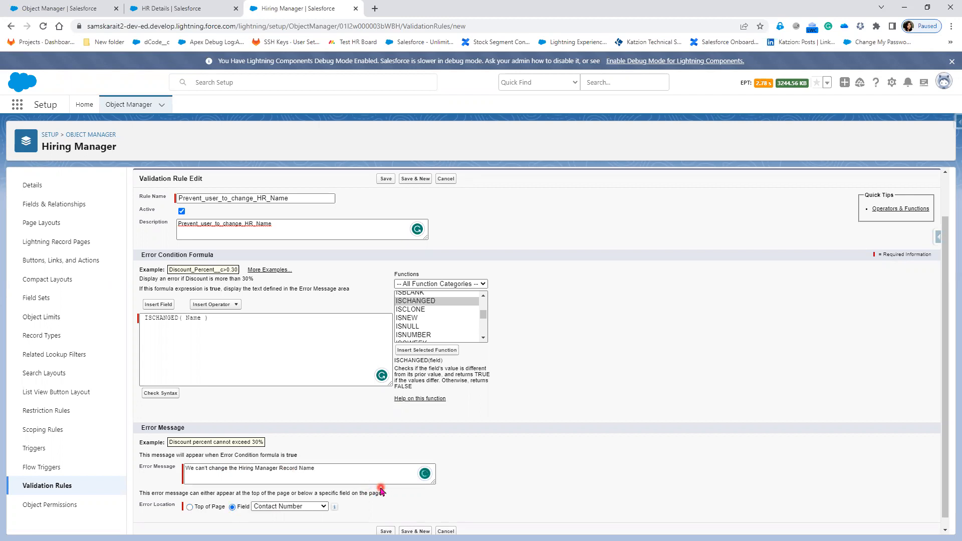
scroll(381, 491, "down", 1)
left_click(318, 496)
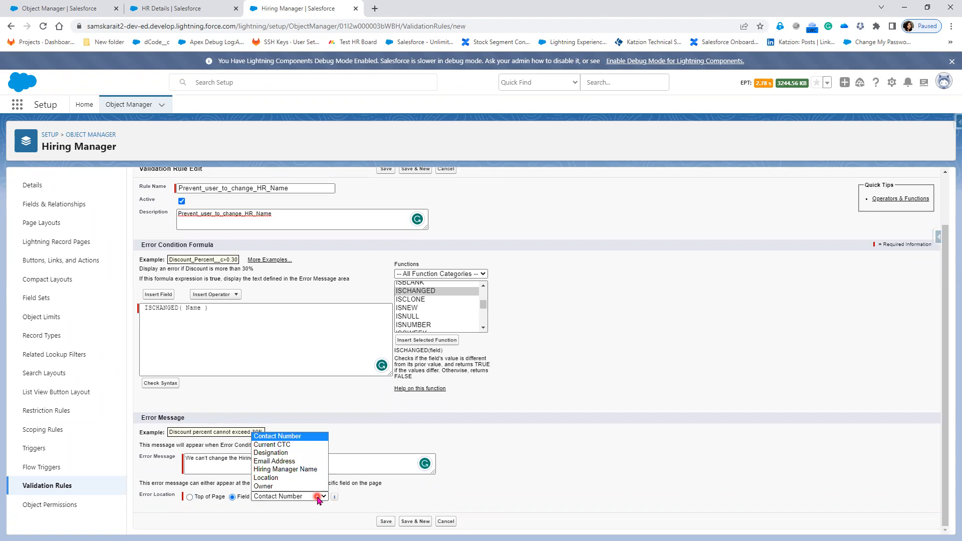
left_click(304, 470)
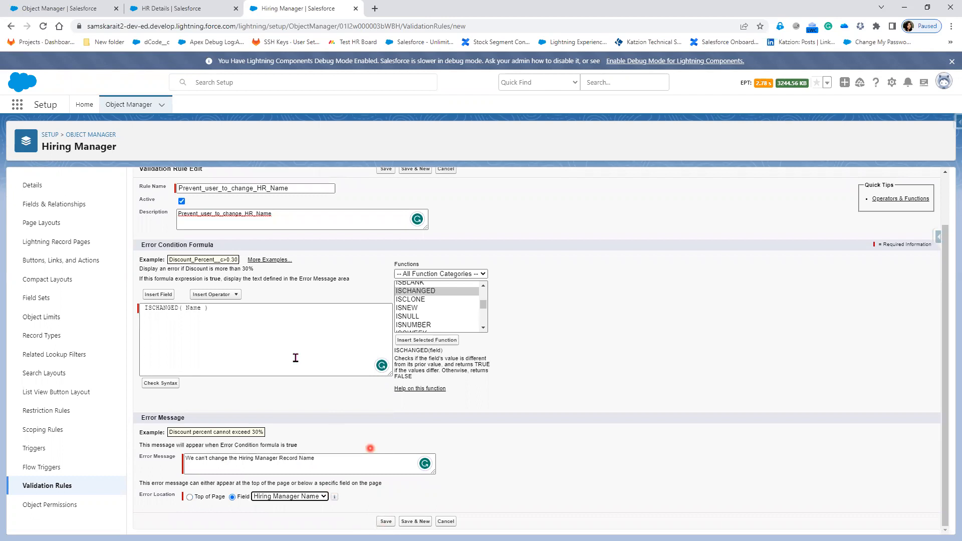
left_click(385, 521)
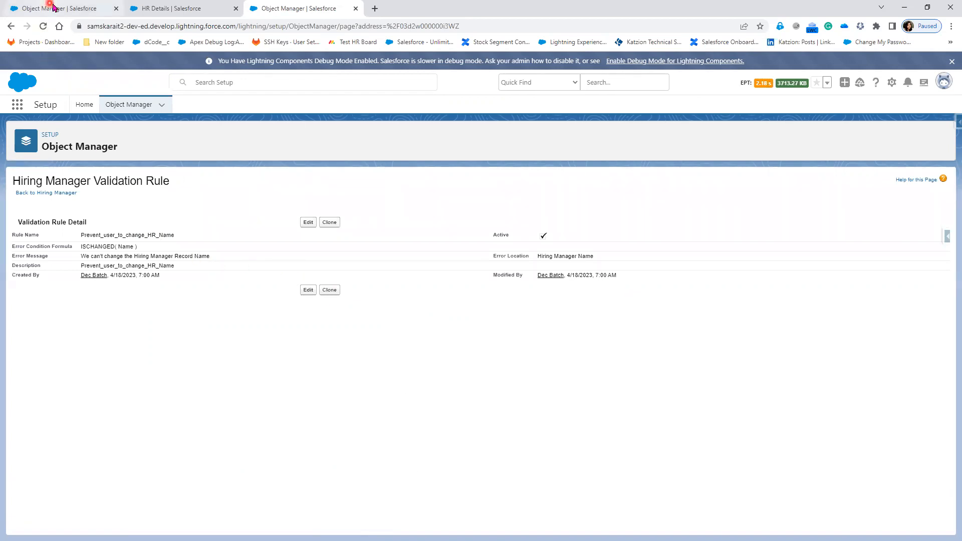
Step: Append 123 to the HR Details Hiring Manager Name and save, triggering the validation error
left_click(142, 9)
left_click(309, 240)
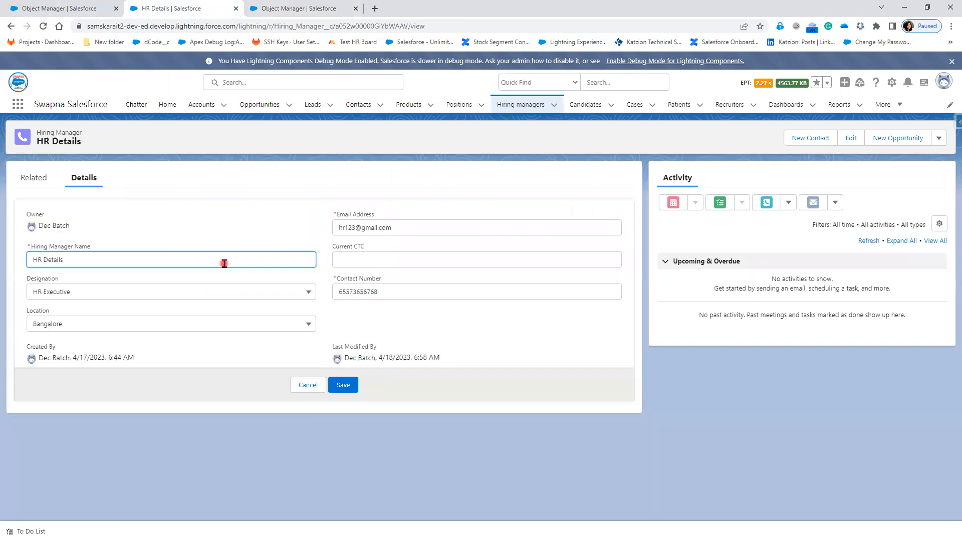
type("123")
left_click(343, 386)
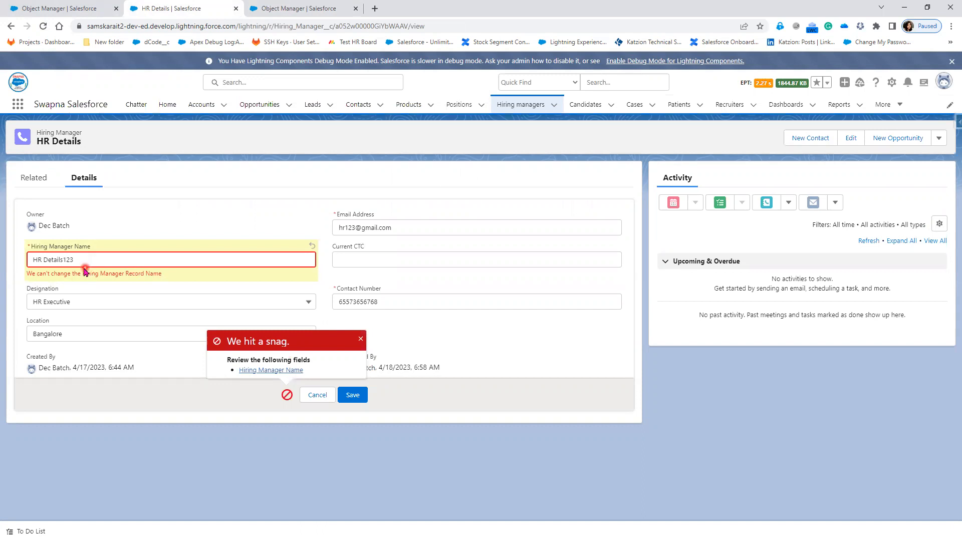
Step: Select the added 123 and close the 'We hit a snag' error popup
left_click_drag(66, 261, 81, 261)
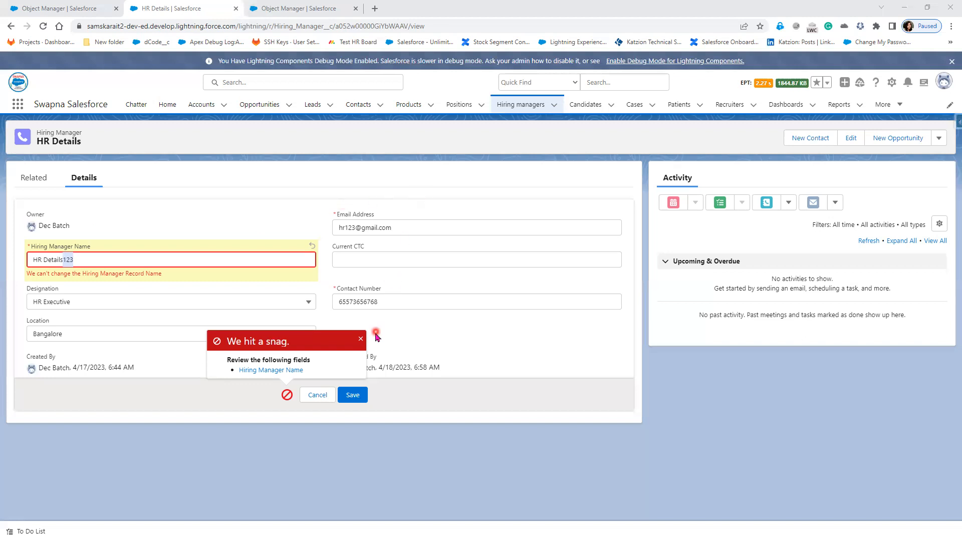
left_click(359, 341)
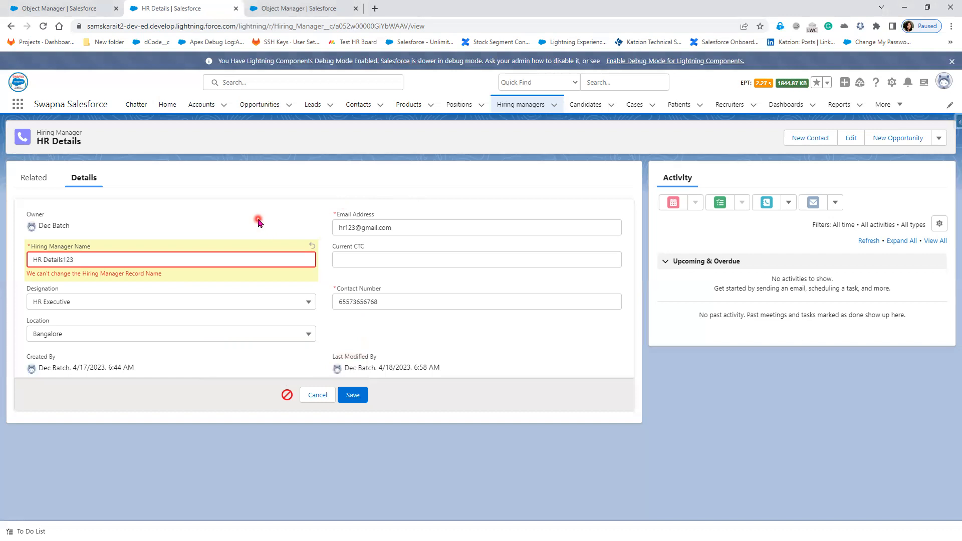
Step: Discard the unsaved hiring manager edit and open Burlington Textiles Corp of America to check its Service Tax
left_click(200, 103)
left_click(486, 327)
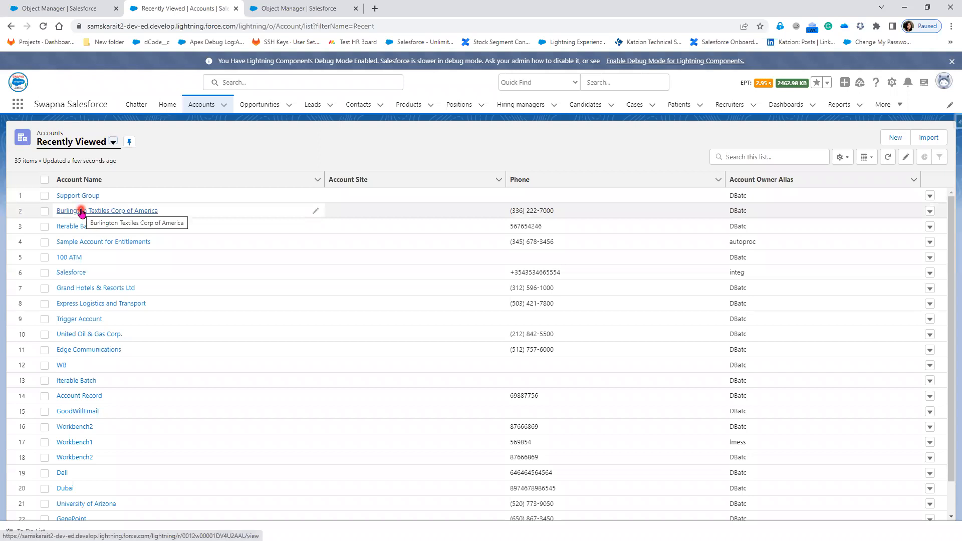
left_click(82, 210)
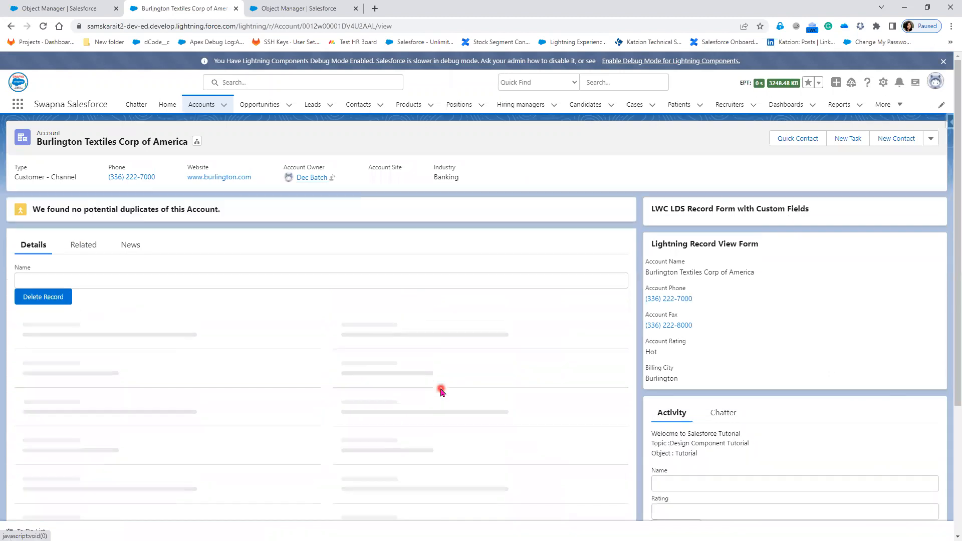
scroll(438, 400, "down", 4)
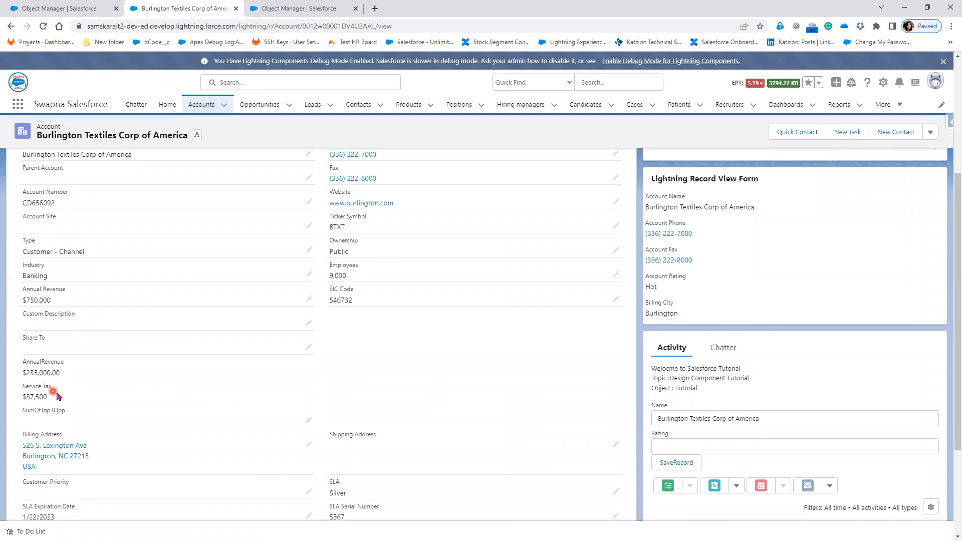
Step: Open the Account object's Validation Rules in Setup's Object Manager
left_click(83, 9)
left_click(131, 105)
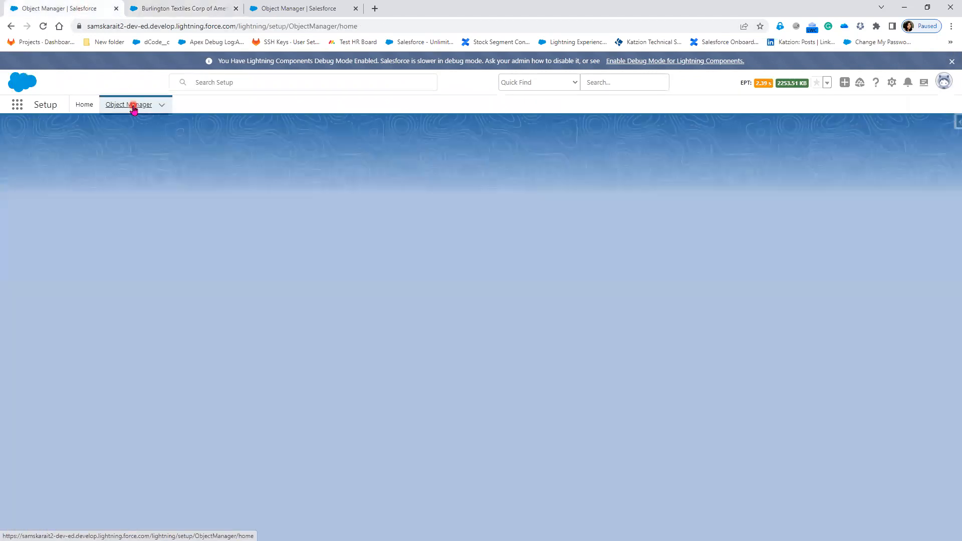
left_click(26, 203)
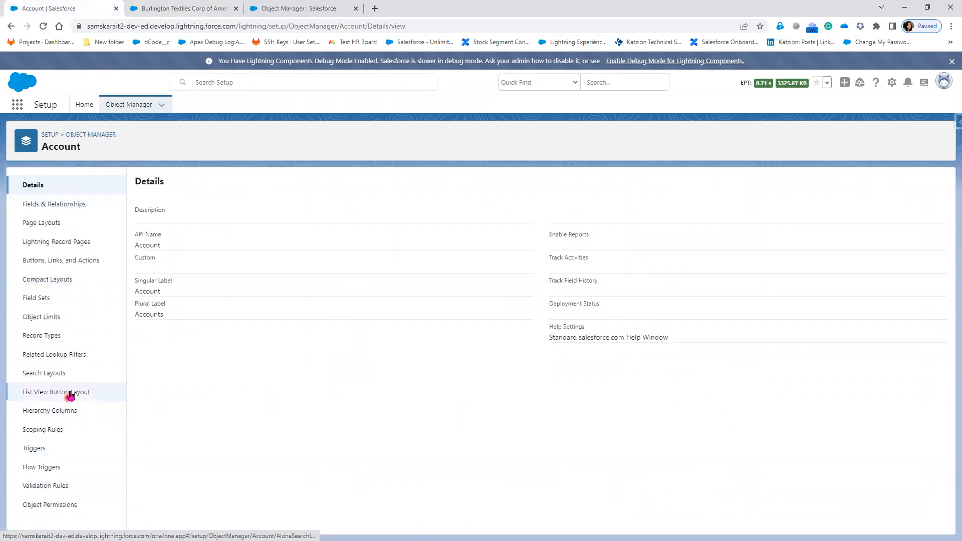
left_click(50, 487)
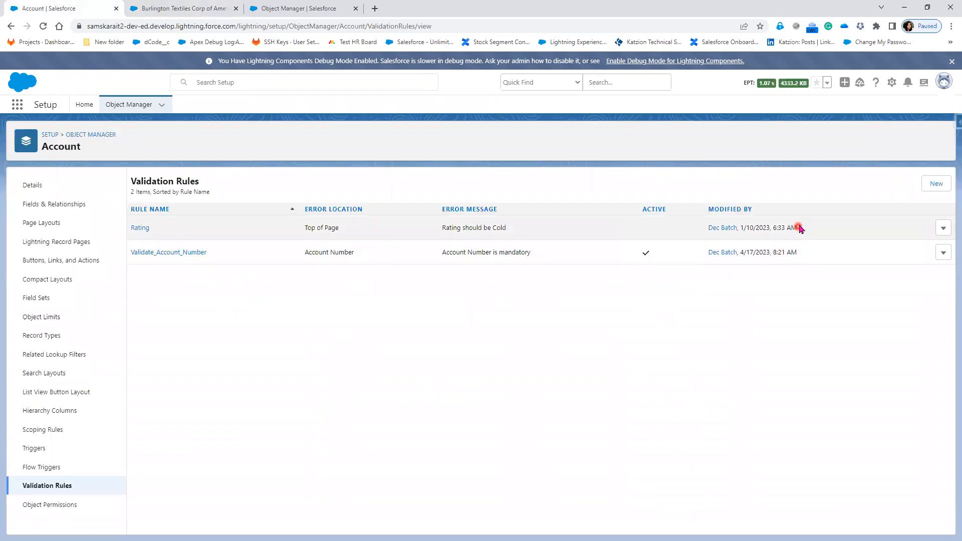
Step: Start a new Account validation rule with the Service_Tax__c field inserted into its formula
left_click(937, 184)
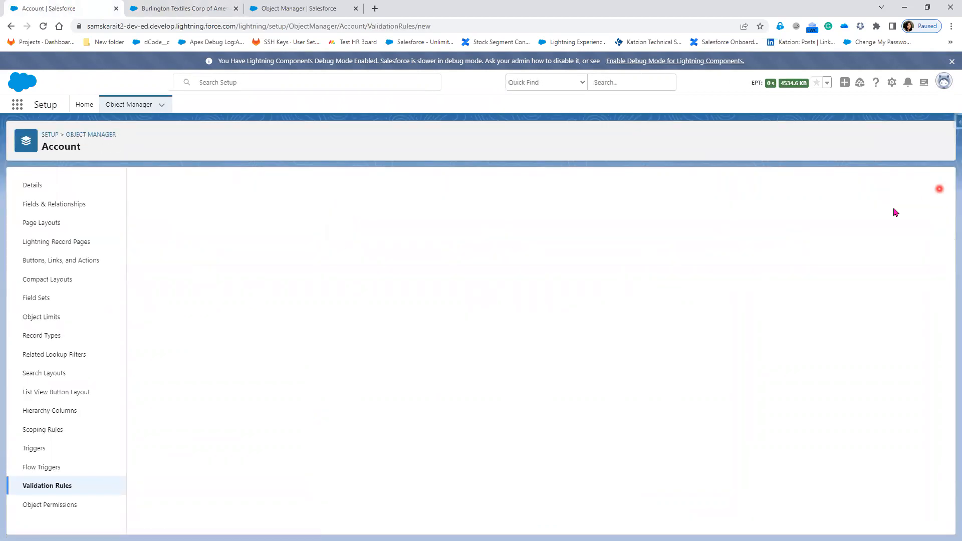
left_click(171, 354)
scroll(492, 360, "down", 4)
scroll(492, 361, "down", 5)
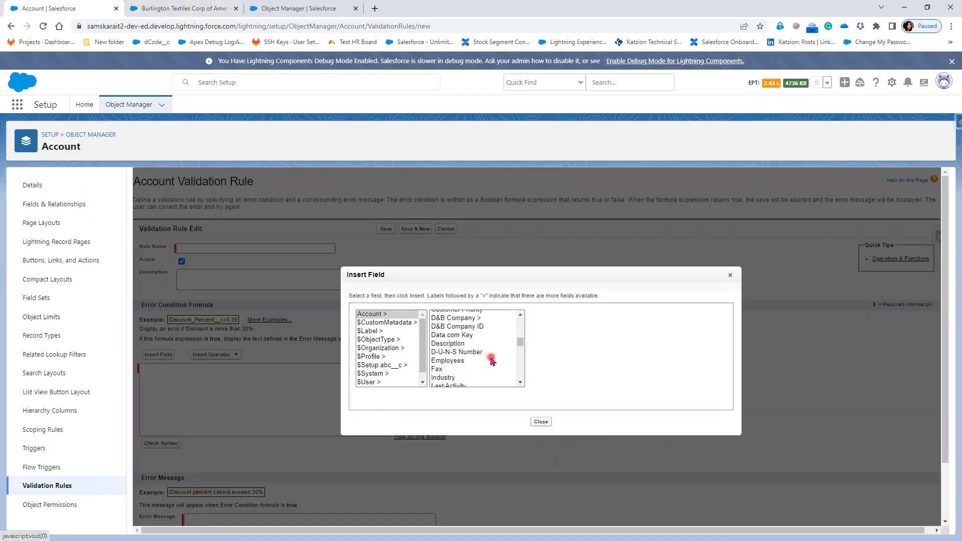
scroll(492, 361, "down", 8)
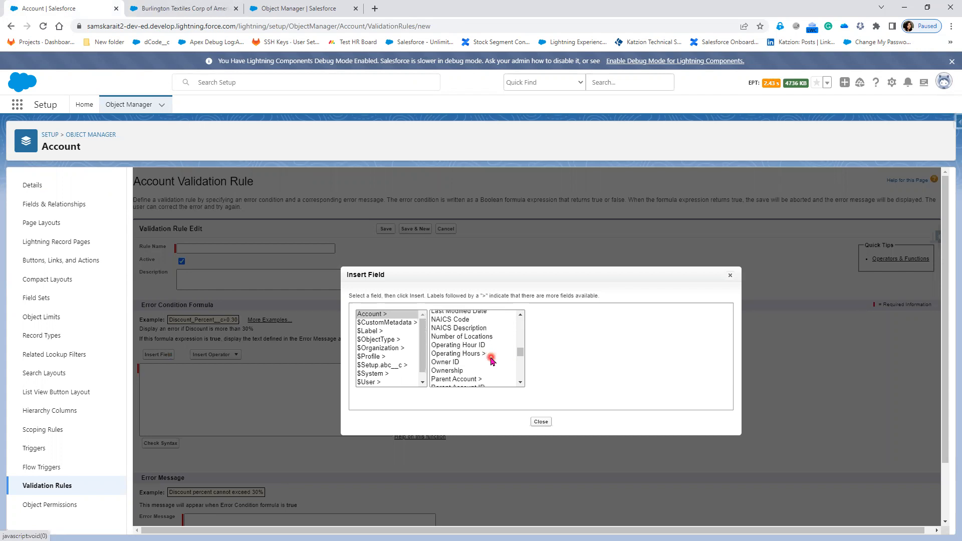
scroll(491, 360, "up", 2)
left_click(476, 363)
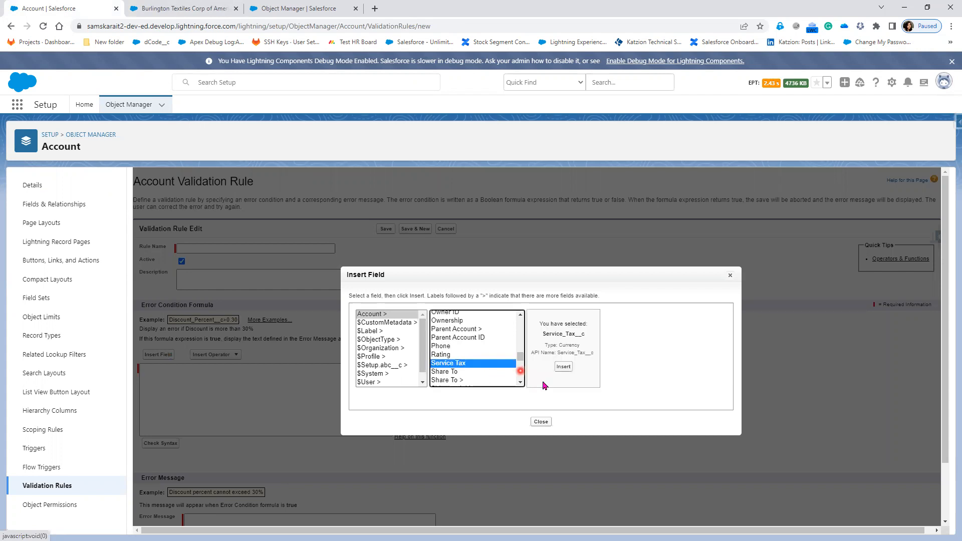
left_click(563, 368)
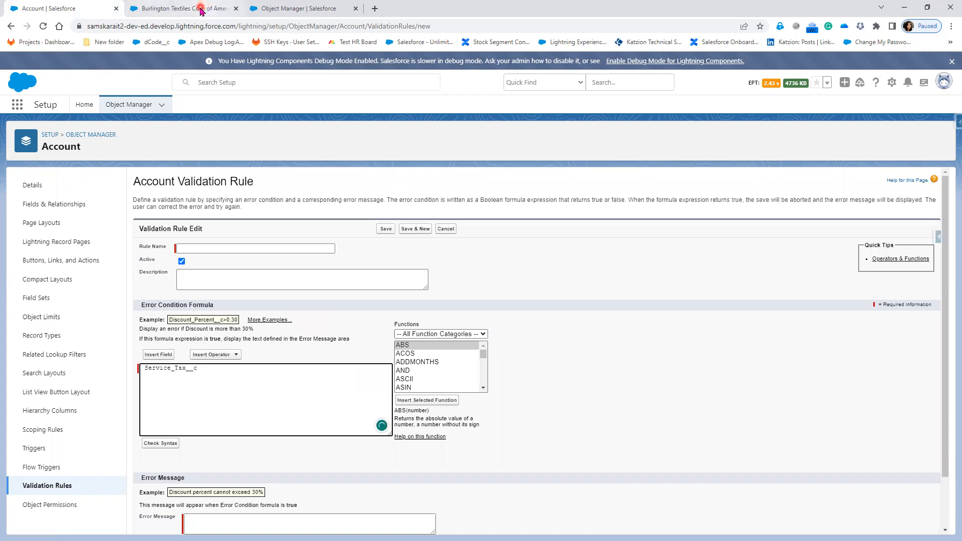
Step: Compare against the hiring manager rule and Burlington Textiles' Service Tax of $37,500
left_click(297, 9)
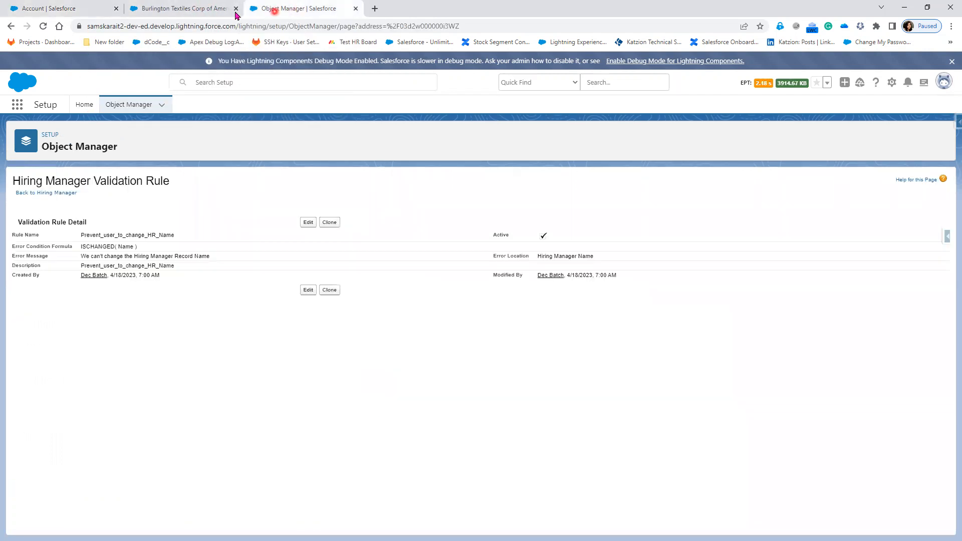
left_click(200, 12)
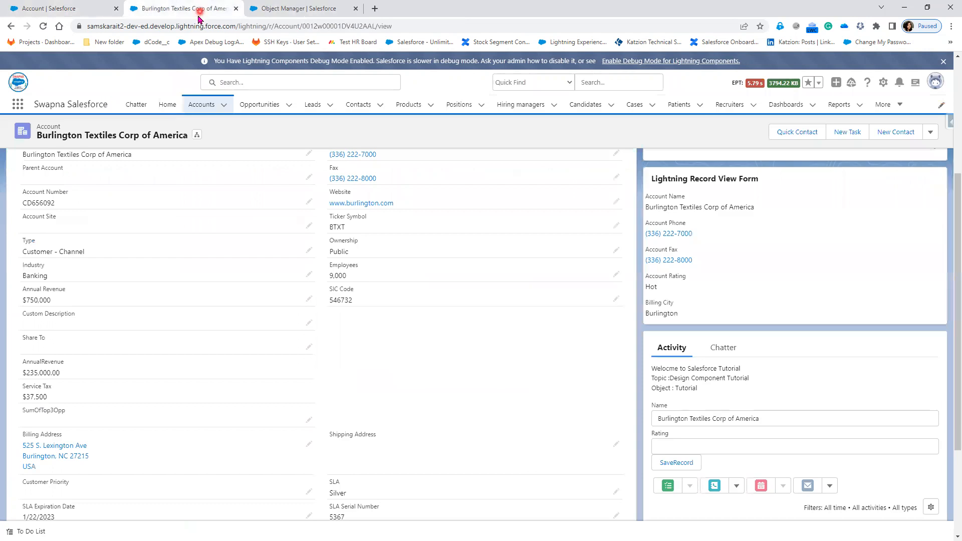
left_click(315, 8)
left_click(204, 9)
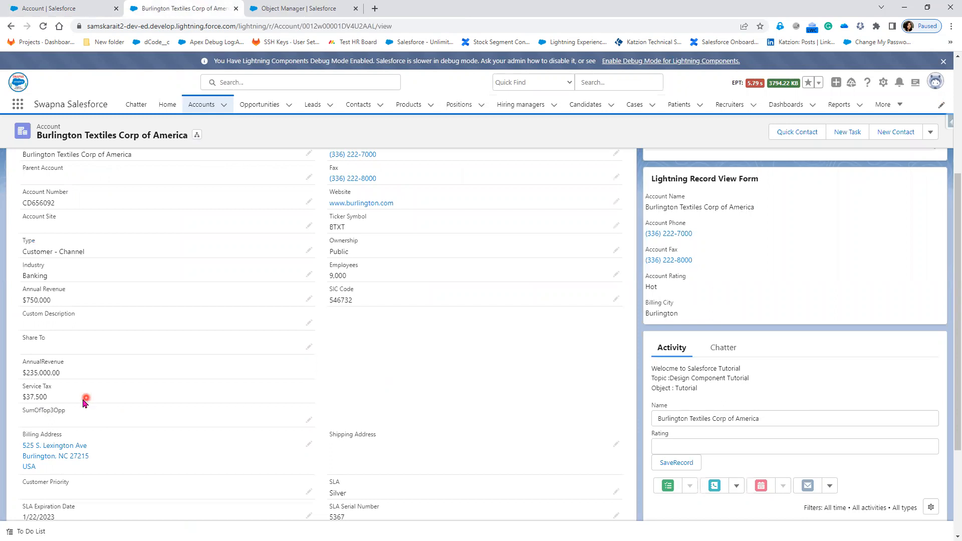
Step: Complete the condition as Service_Tax__c >30000, name the rule Formula_validation, and check syntax
left_click(44, 9)
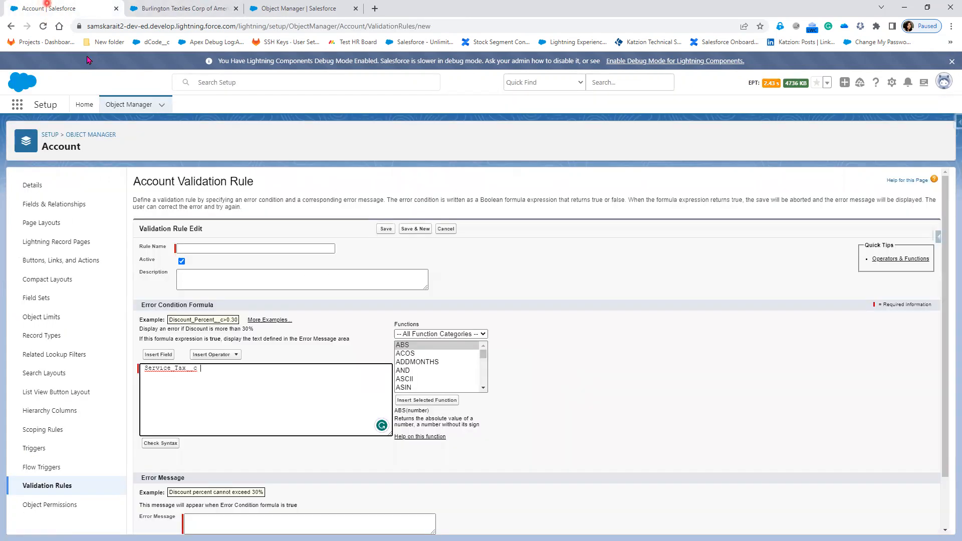
type(">30000")
left_click(232, 249)
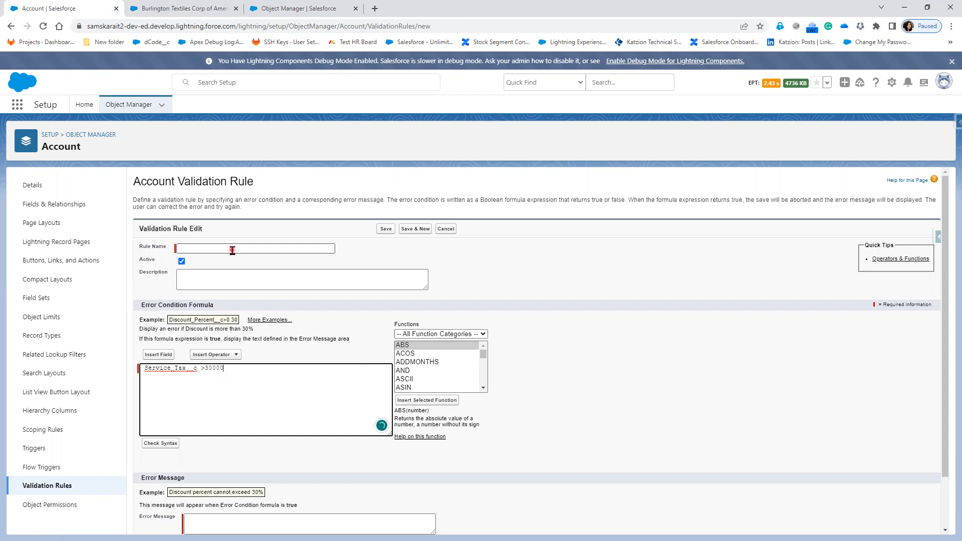
type("Fo")
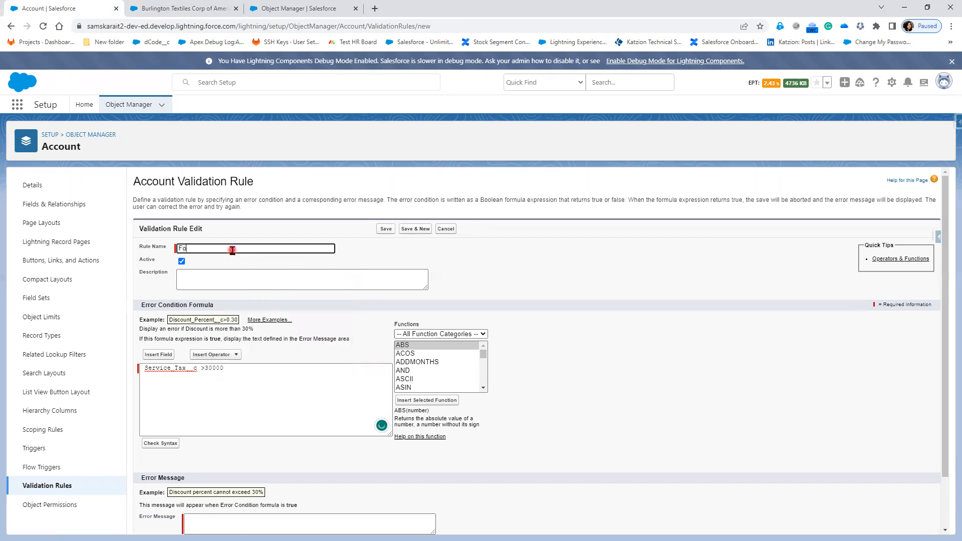
type("rmula validation")
key("Tab")
key("Tab")
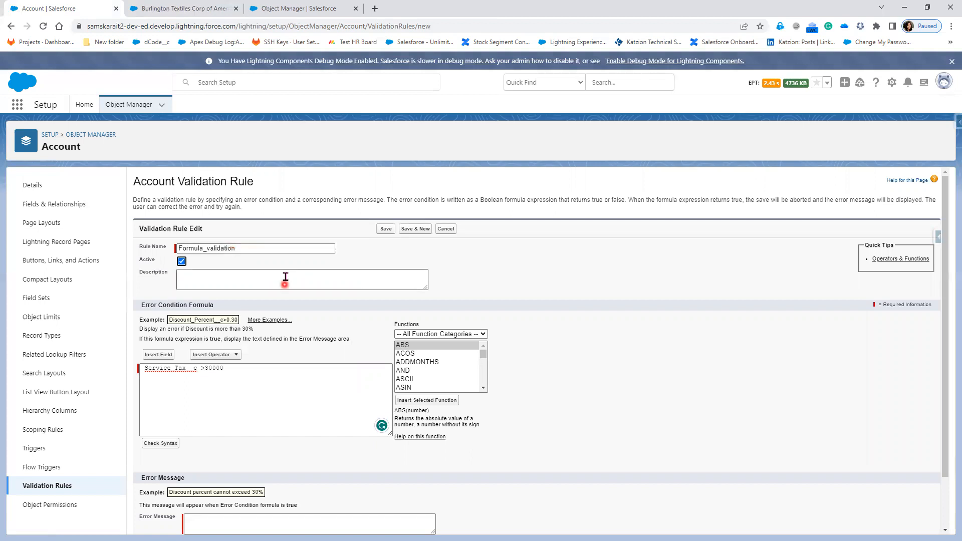
scroll(174, 393, "down", 1)
left_click(169, 385)
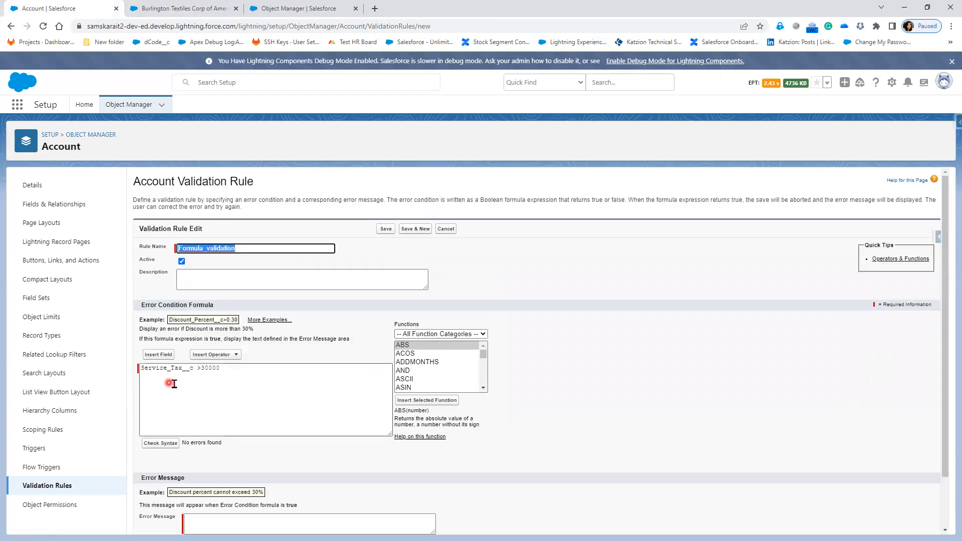
Step: Enter the error message 'Please enter bbelow the 30000' and choose the Field error location
left_click(226, 461)
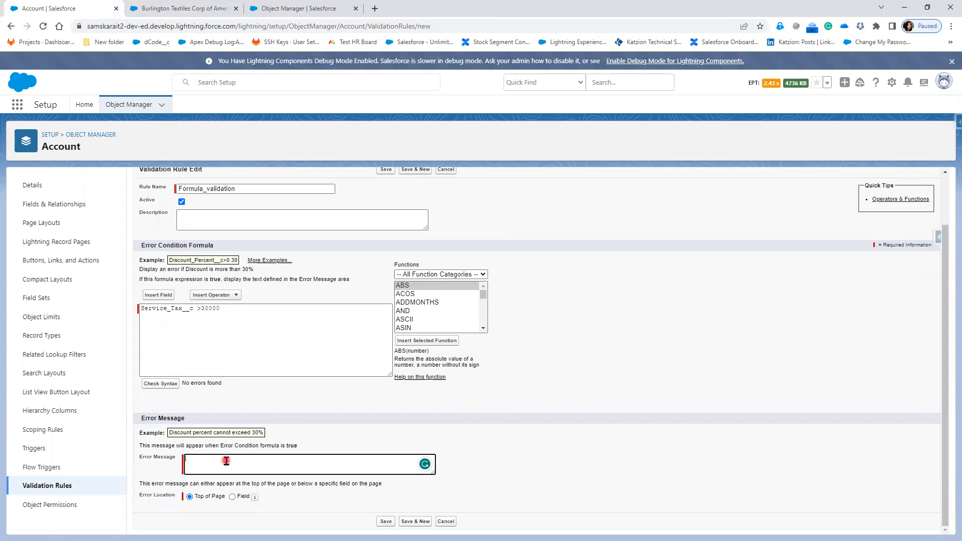
type("Please enter below the 20000")
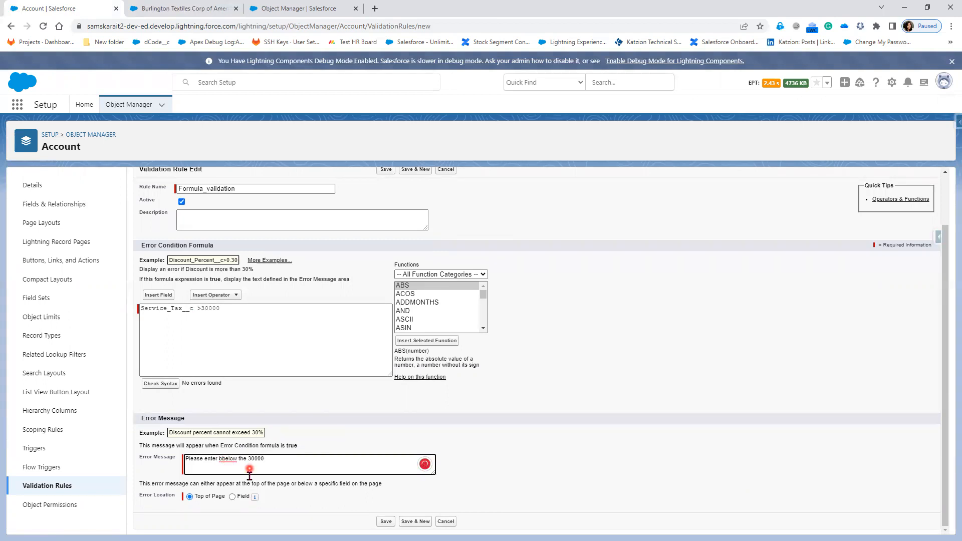
left_click(232, 497)
Step: Leave the error field unset, place the error at Top of Page, and save Formula_validation
left_click(308, 497)
scroll(301, 451, "down", 15)
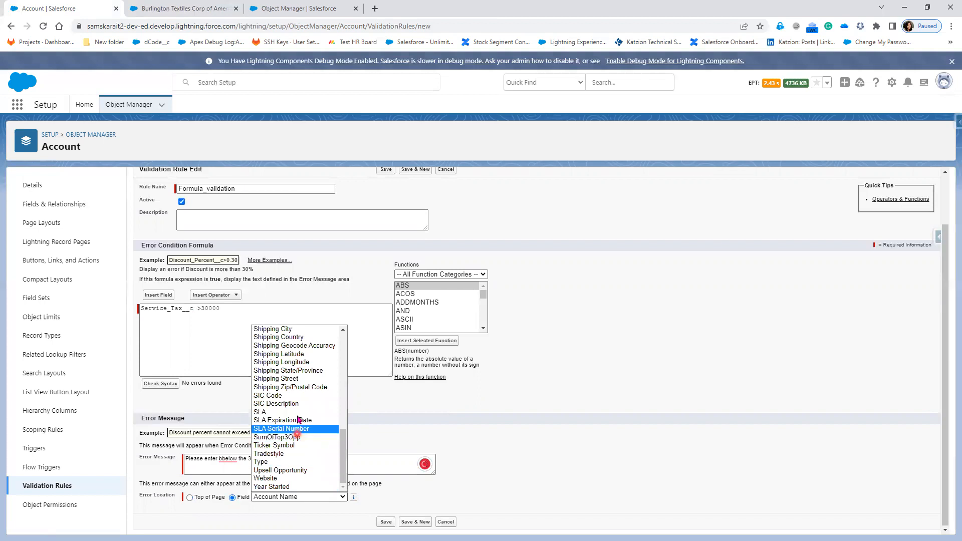
scroll(300, 436, "up", 4)
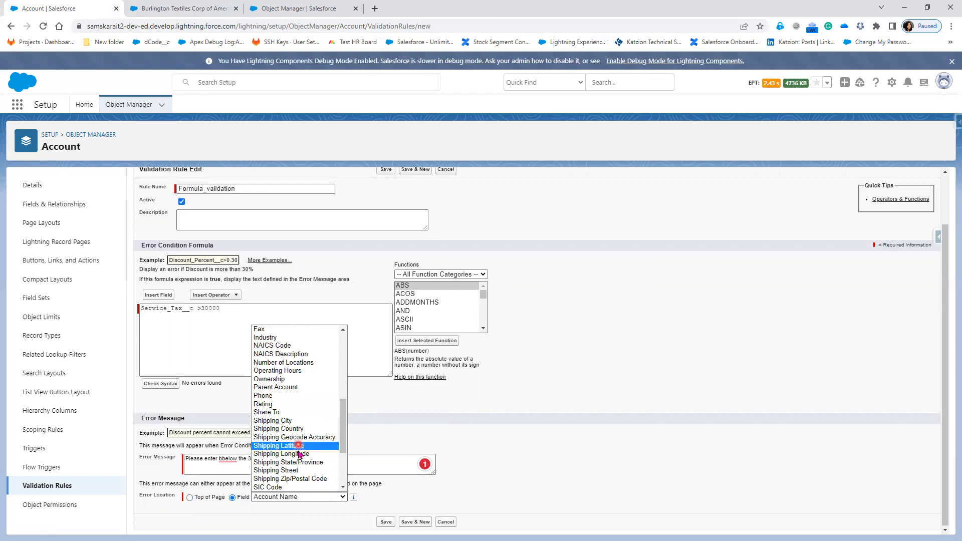
scroll(302, 482, "down", 4)
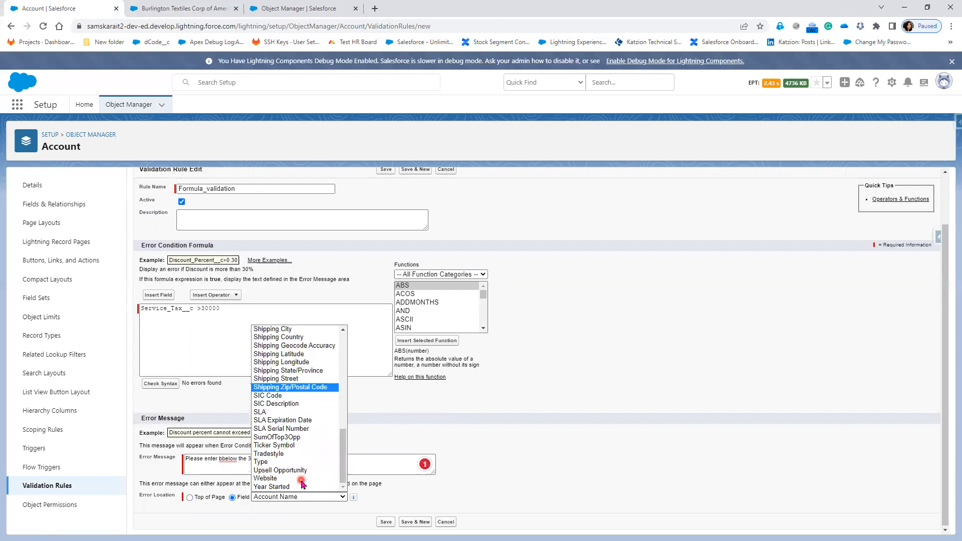
scroll(293, 461, "up", 4)
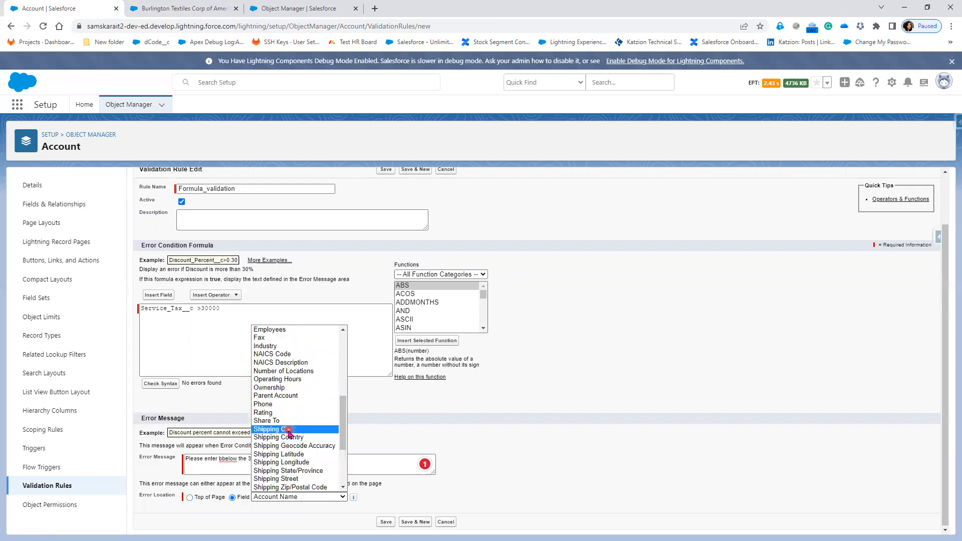
left_click(565, 464)
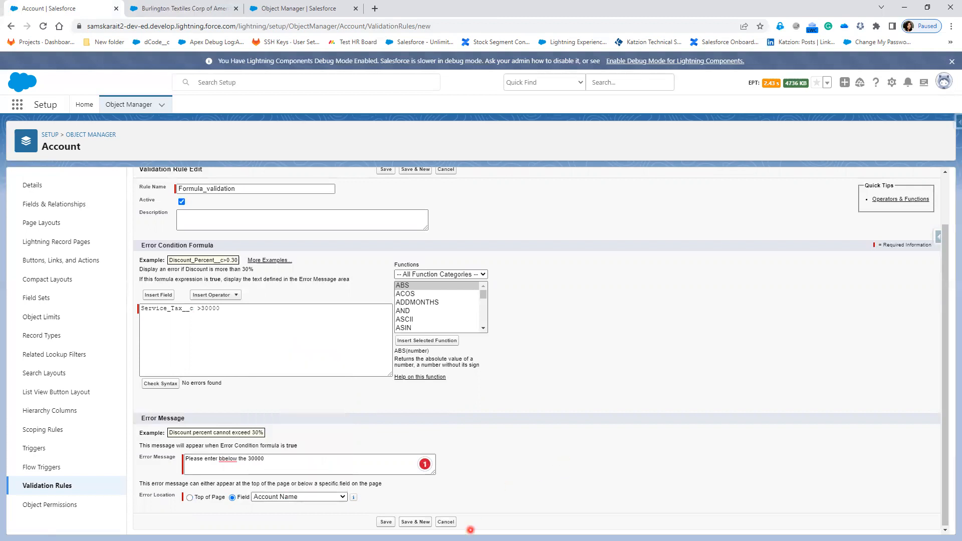
left_click(231, 498)
left_click(213, 499)
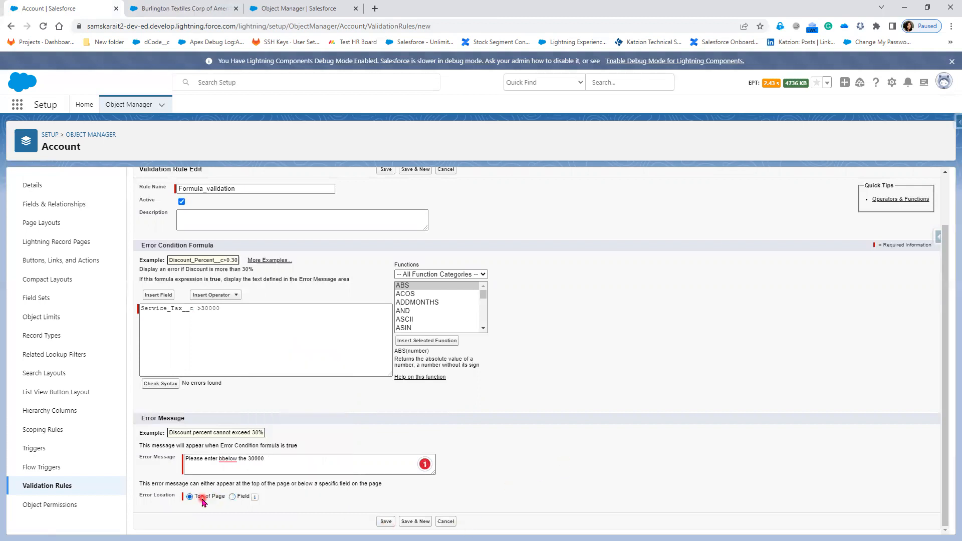
left_click(385, 522)
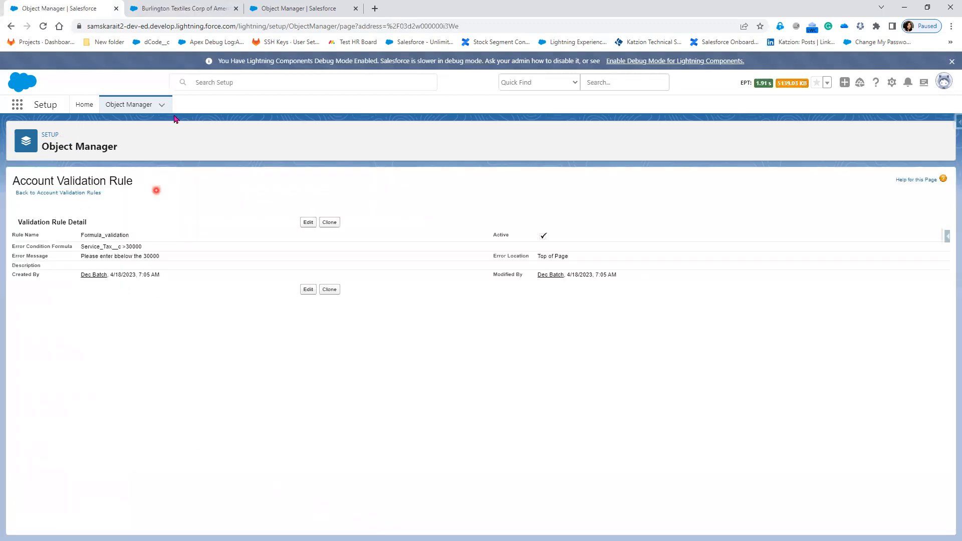
Step: Inline-edit and save the Burlington Textiles account to trigger the 30000 validation error
left_click(191, 8)
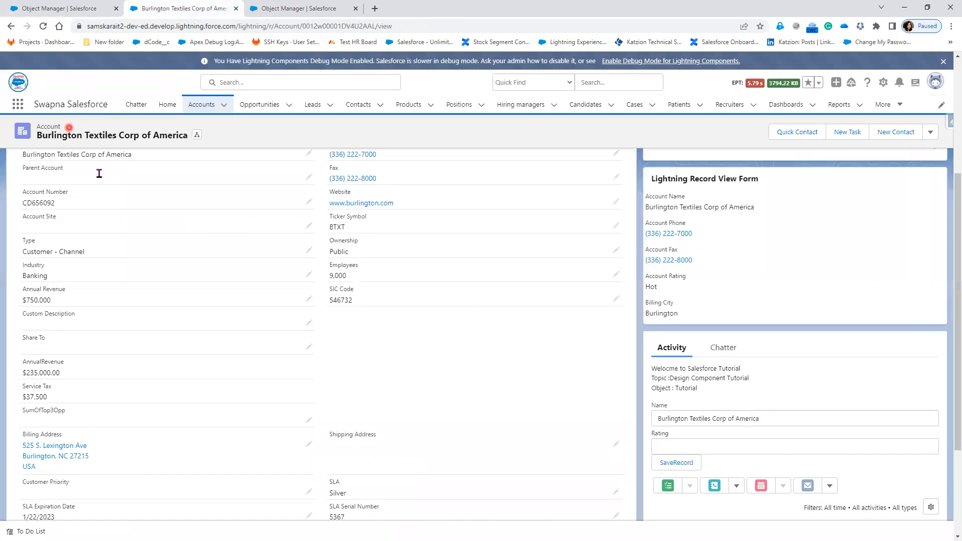
left_click(309, 349)
left_click(351, 509)
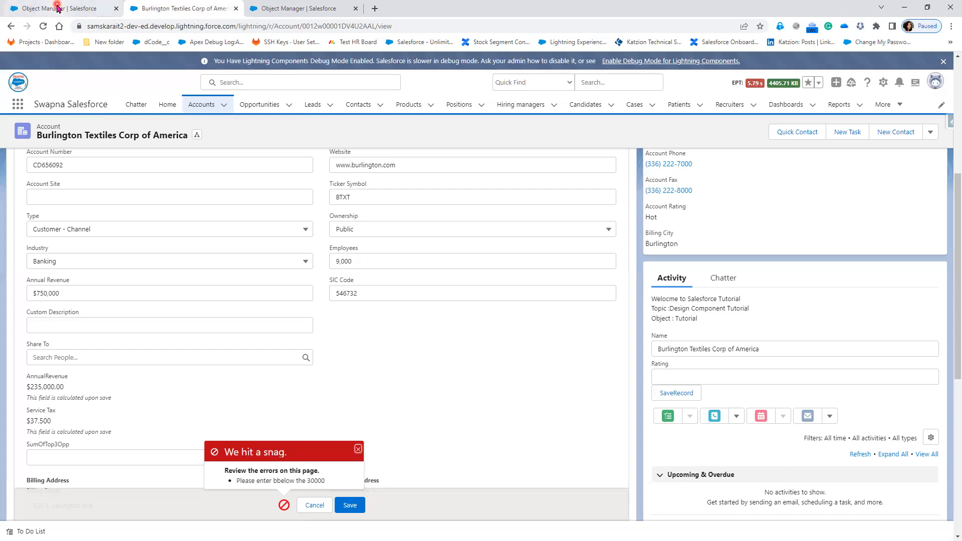
mouse_move(59, 9)
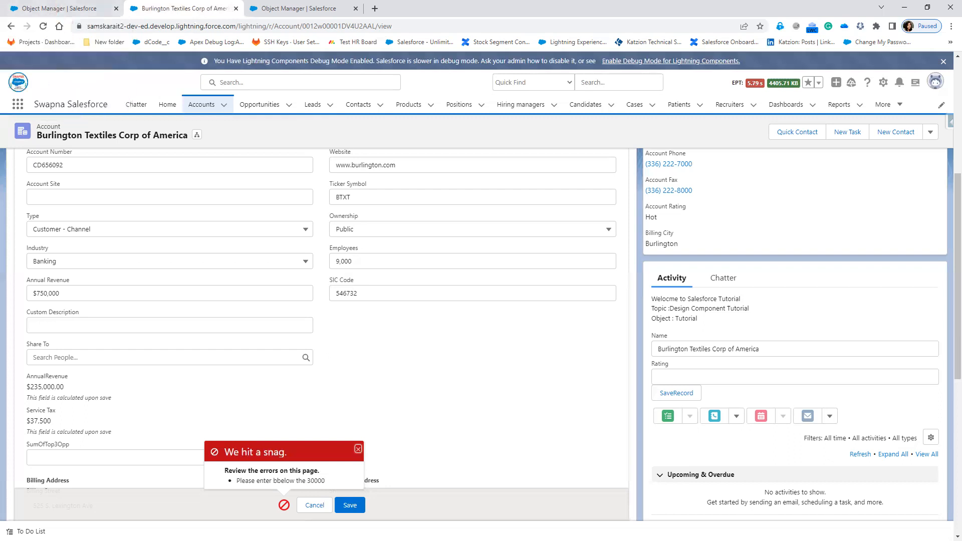
key("alt+Tab")
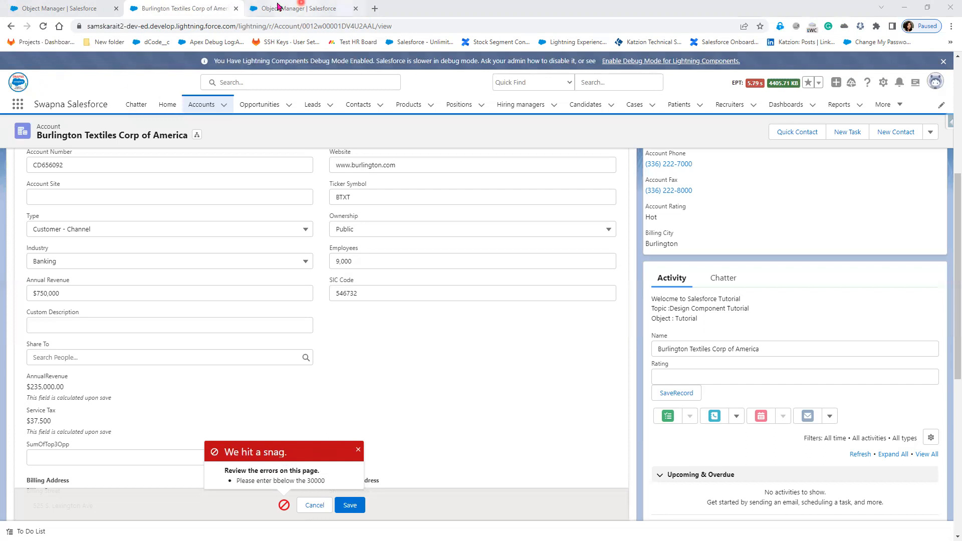
Step: Return to the Account validation rules and go to the Account Object Limits page
left_click(65, 8)
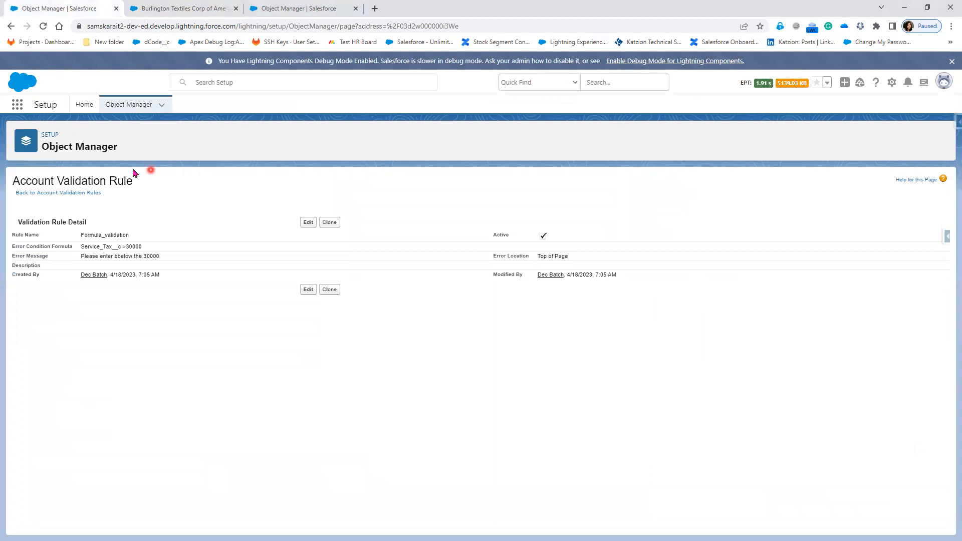
left_click(71, 194)
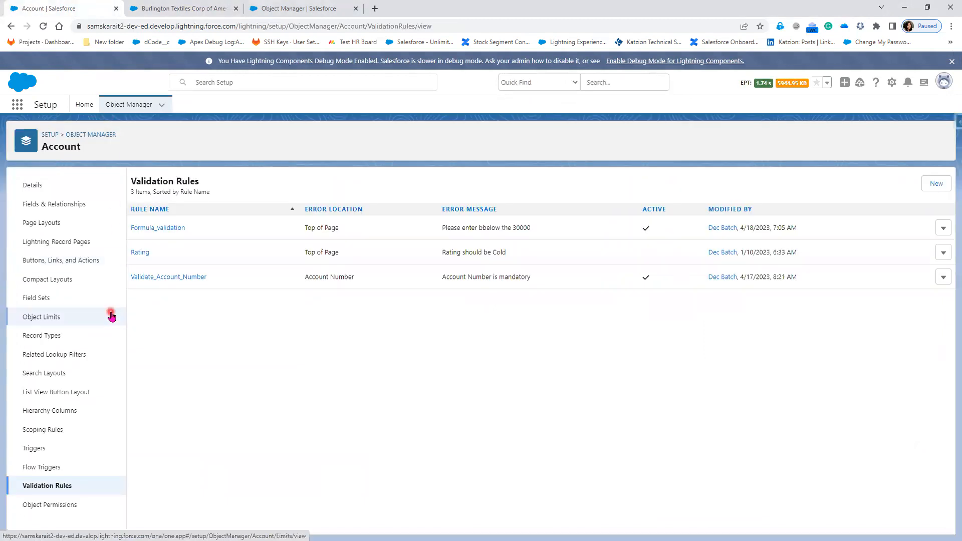
left_click(87, 314)
left_click(45, 319)
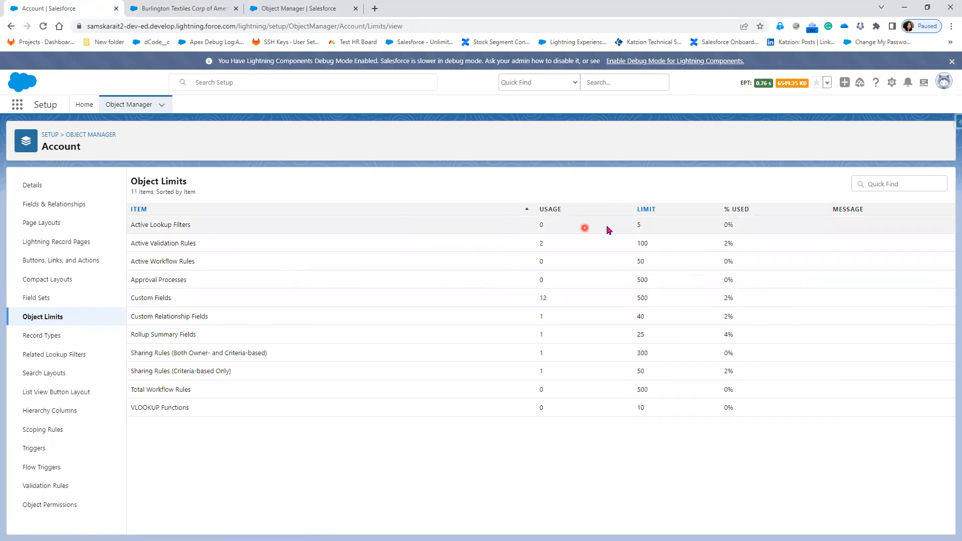
Step: Highlight the limits for Lookup Filters (5), Validation Rules (100), Approval Processes and Custom Fields (500)
left_click_drag(637, 222, 663, 377)
left_click(650, 455)
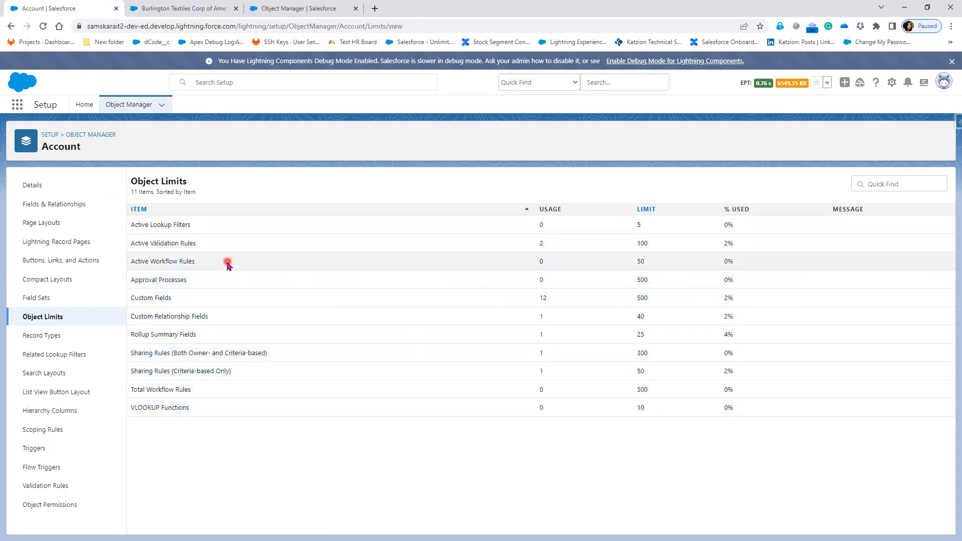
double_click(644, 227)
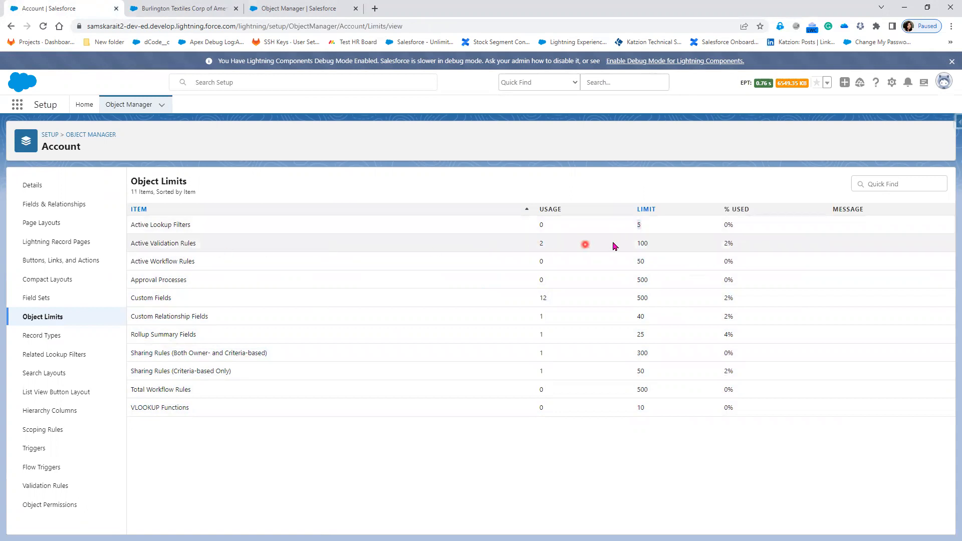
left_click_drag(635, 244, 652, 248)
left_click(635, 264)
left_click_drag(637, 282, 656, 287)
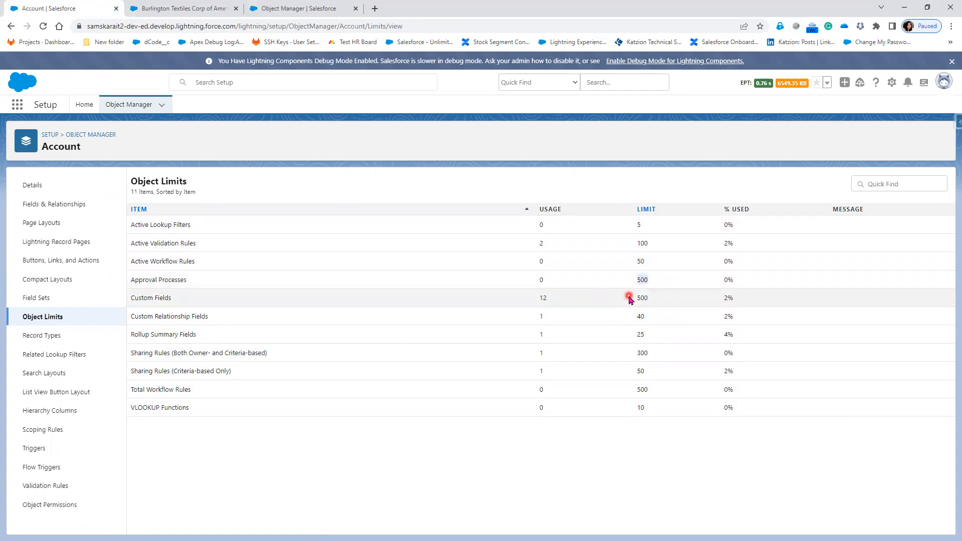
left_click_drag(632, 299, 650, 301)
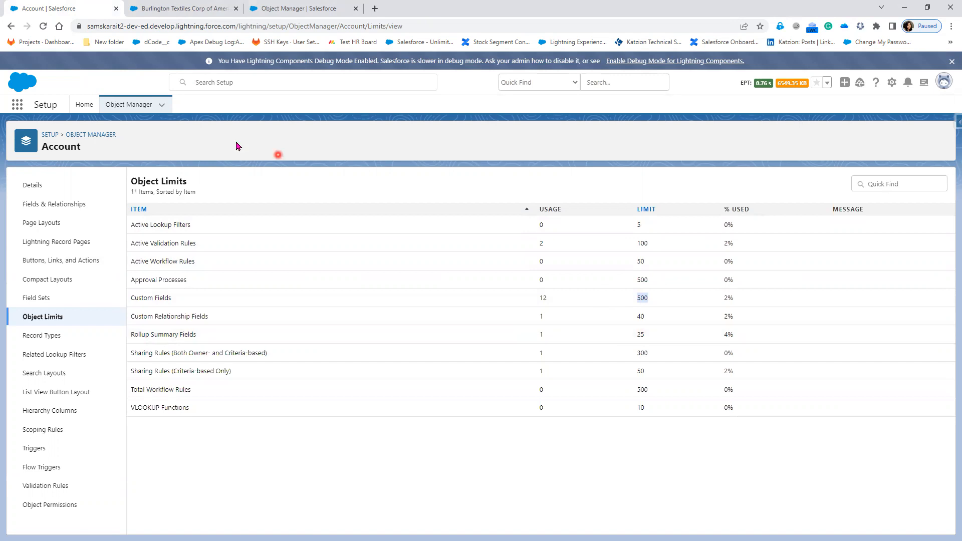
Step: Look through the Account Fields & Relationships list, then return to Object Limits
left_click(37, 204)
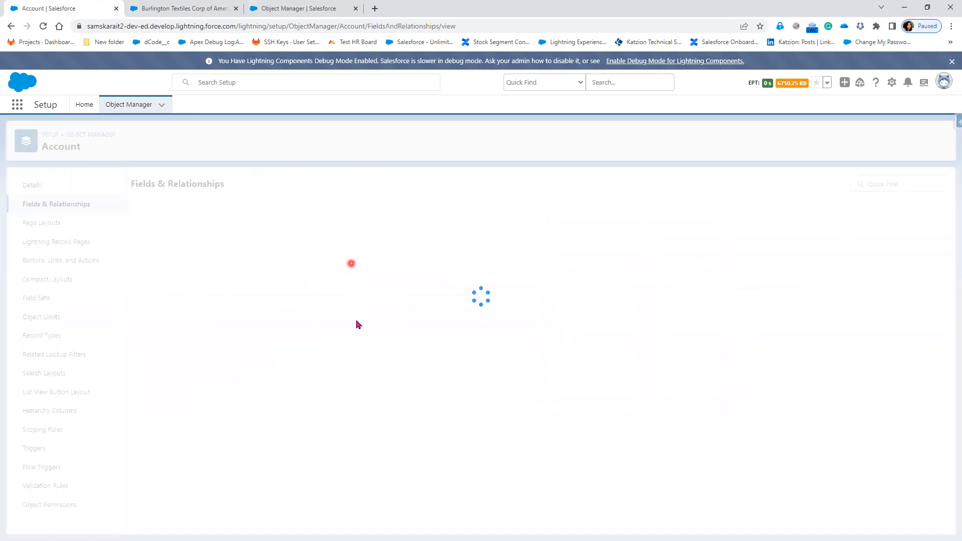
scroll(218, 441, "down", 3)
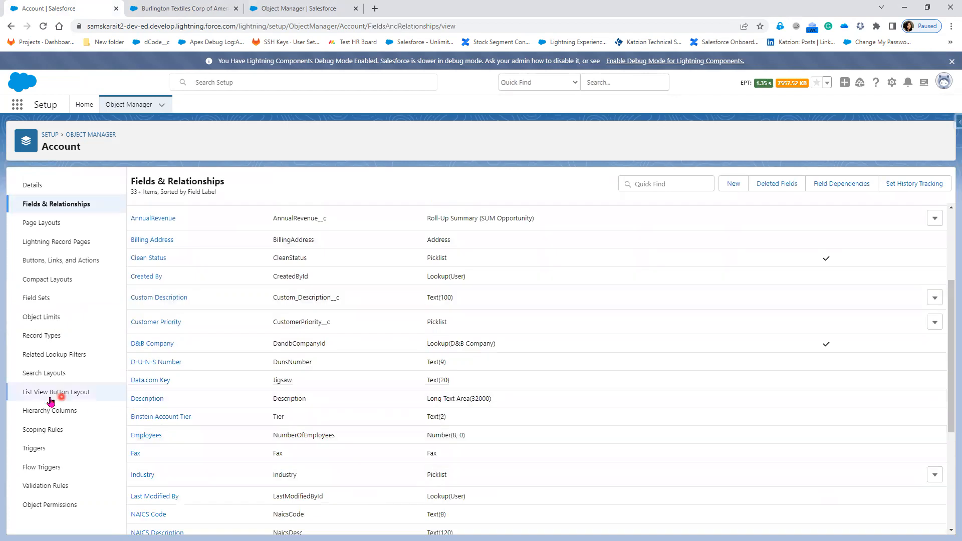
left_click(44, 320)
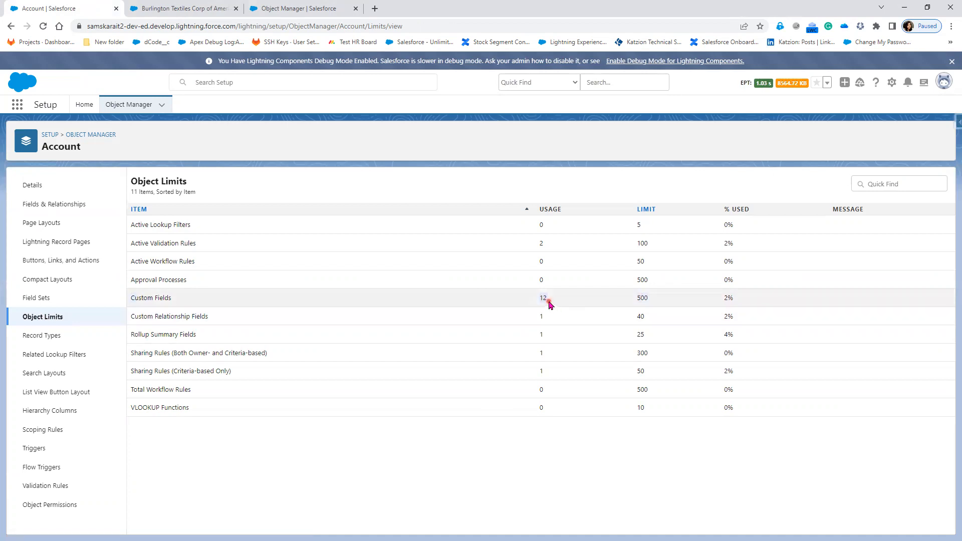
Step: Highlight Custom Fields usage 12, Rollup Summary limit 25 and Validation Rules limit 100, then return to PowerPoint
left_click(656, 297)
left_click(546, 305)
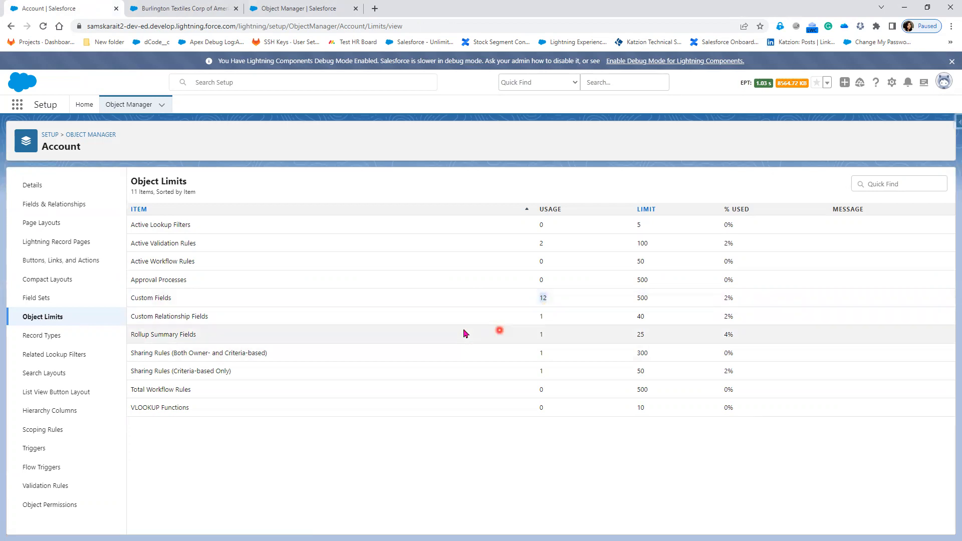
double_click(639, 335)
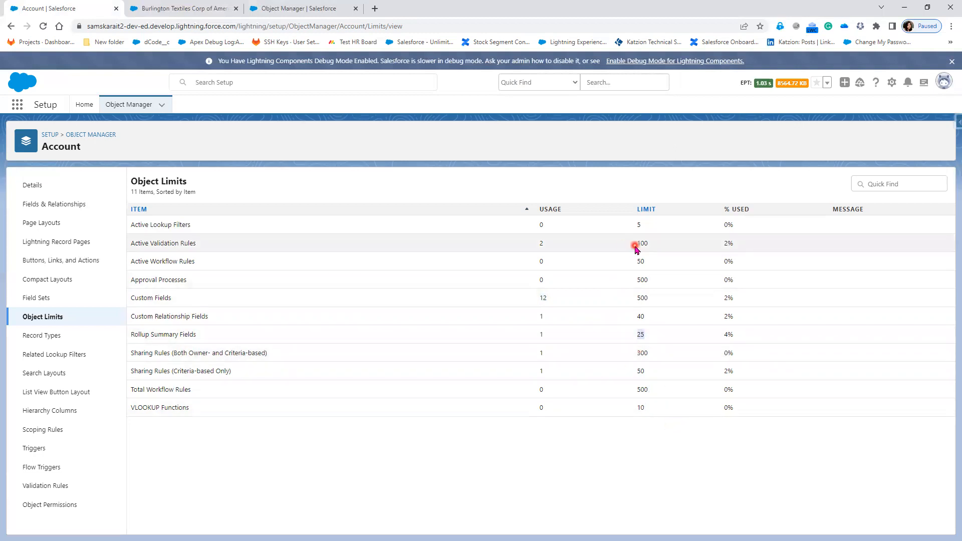
left_click_drag(635, 245, 651, 240)
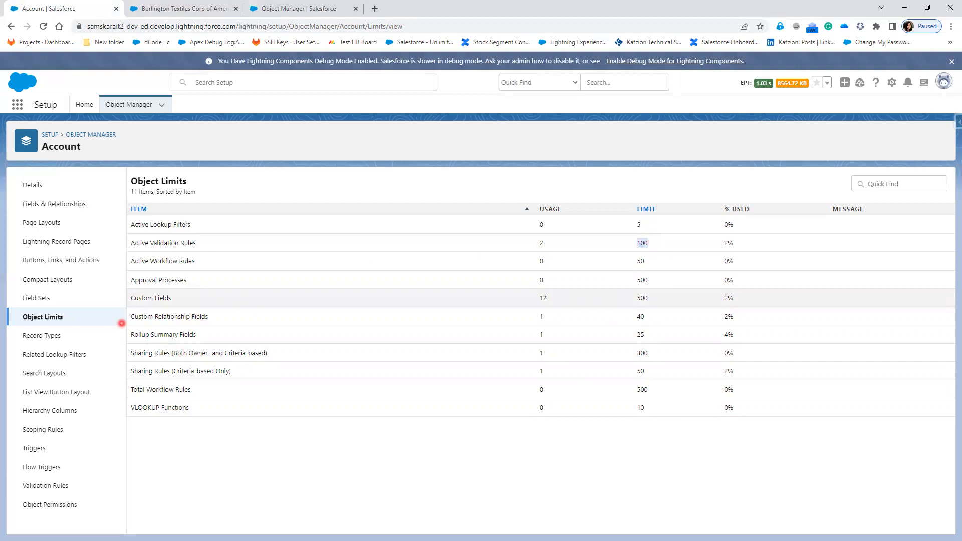
key("alt+Tab")
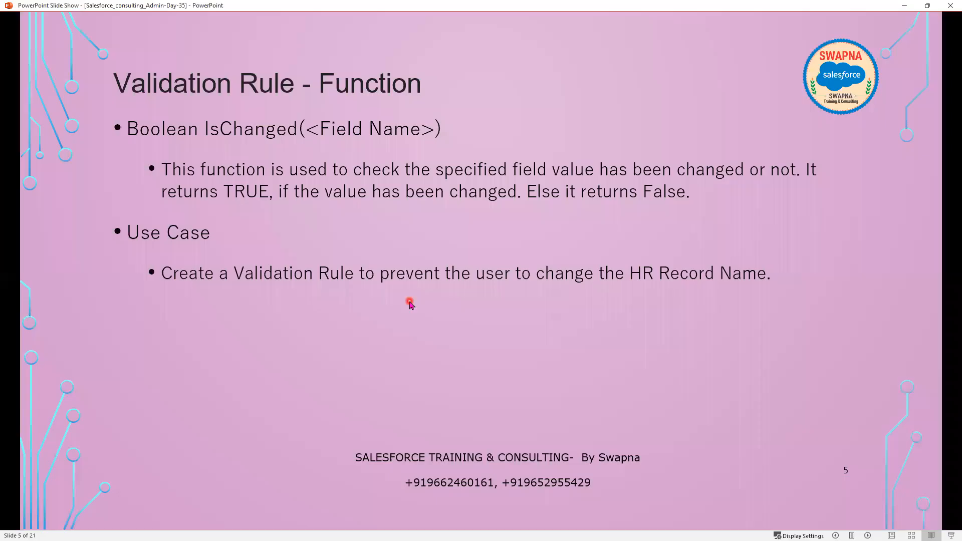
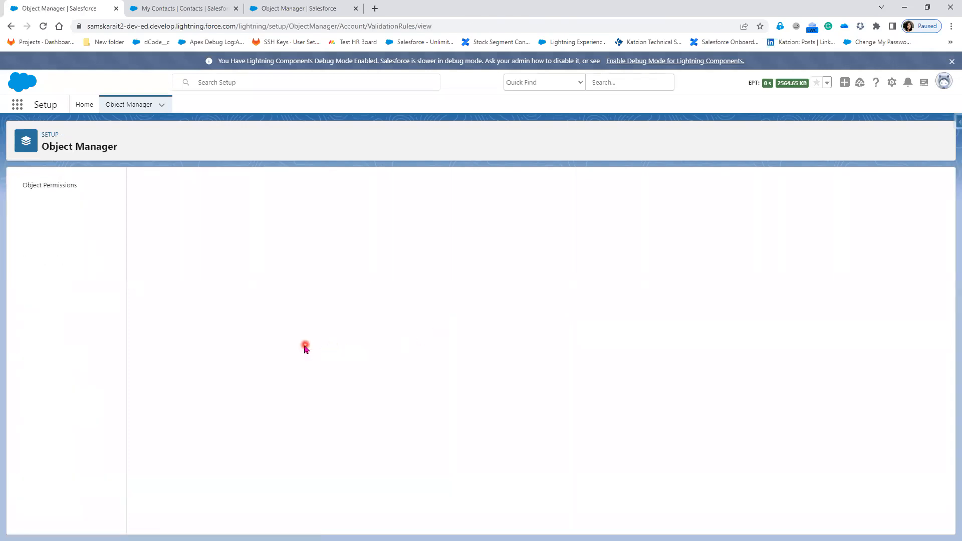
Step: Open the sample contact's details and expand its Lead Source picklist, currently set to Web
left_click(196, 7)
left_click(70, 201)
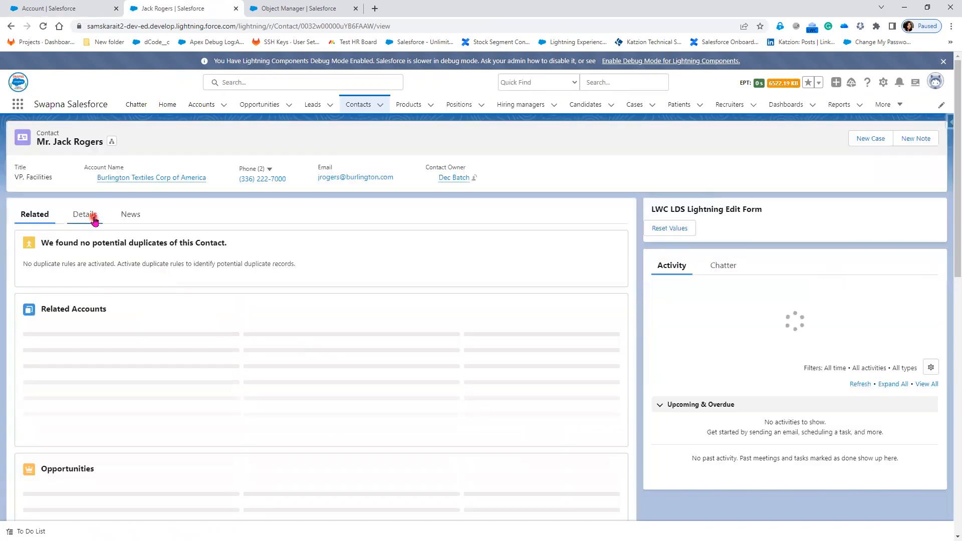
left_click(94, 218)
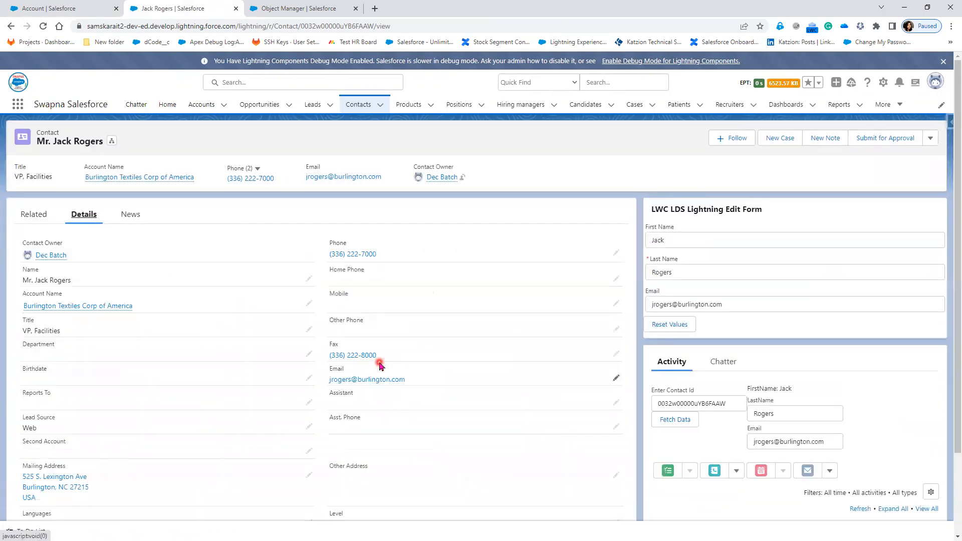
left_click(309, 428)
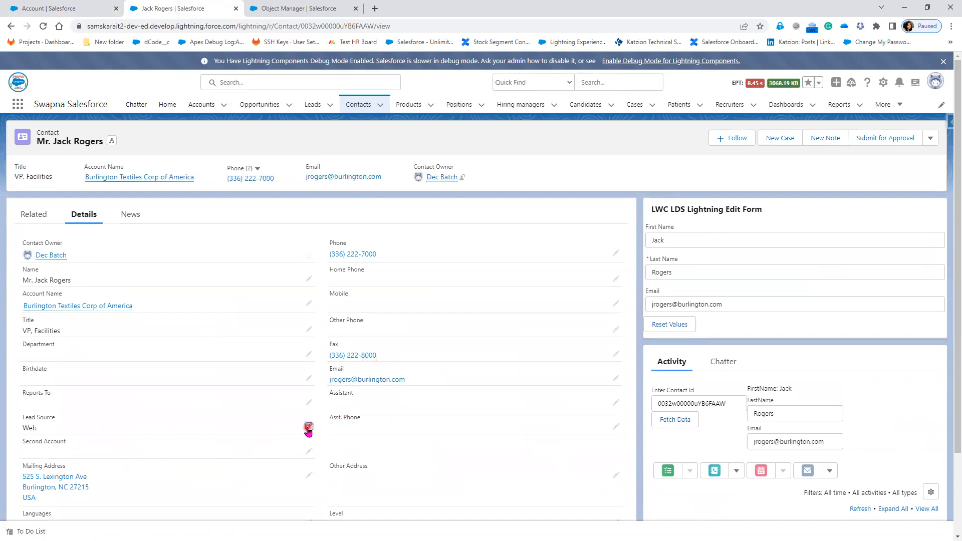
left_click(298, 439)
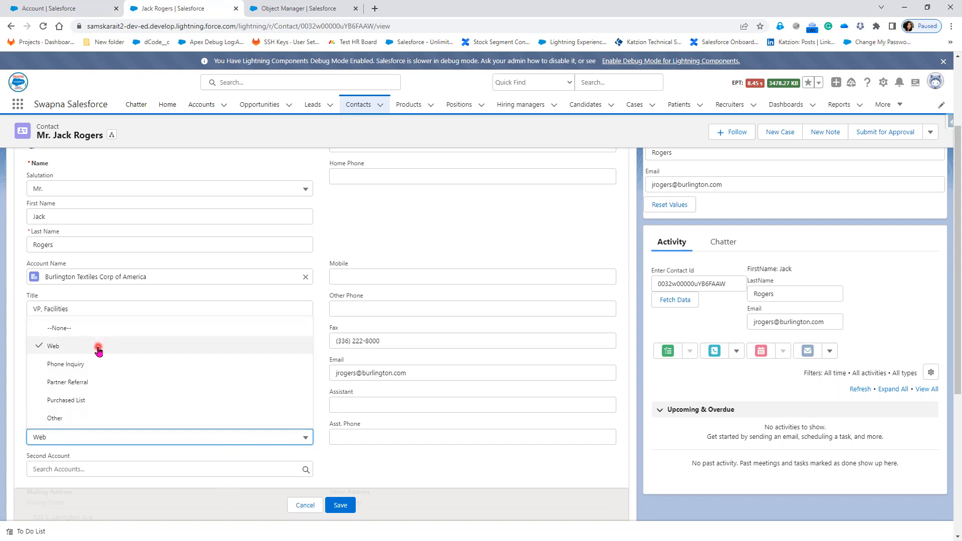
Step: Look back at the Hiring Manager validation rule, then return to the Text() function slide
left_click(57, 10)
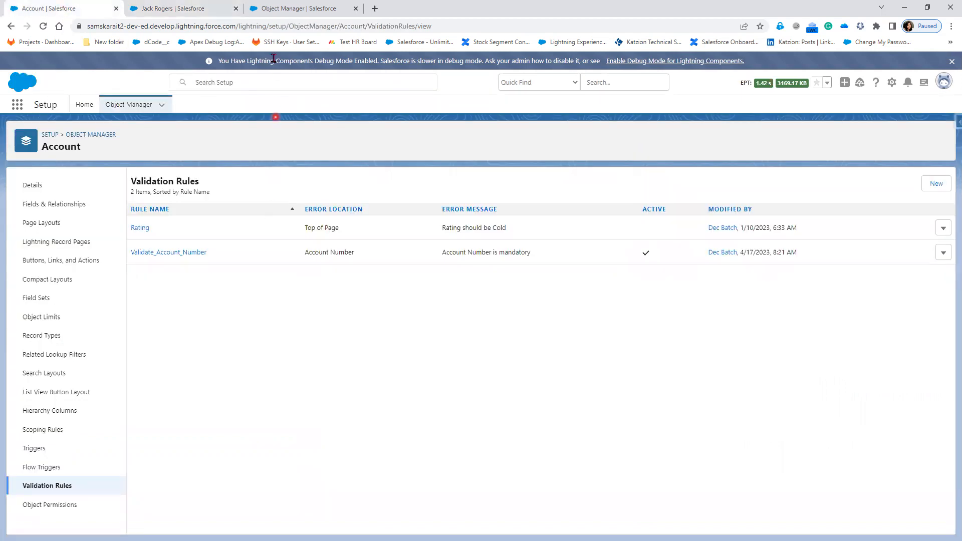
left_click(295, 9)
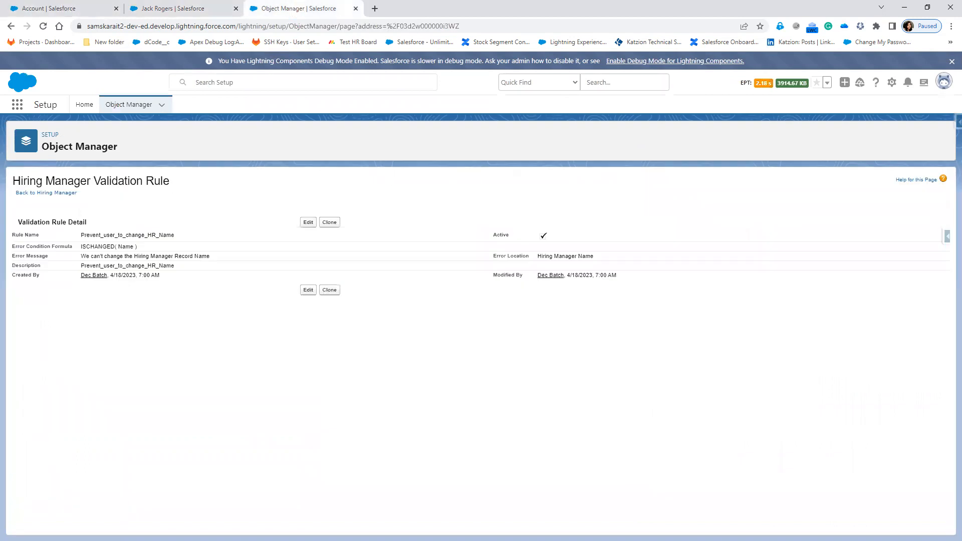
key("alt+Tab")
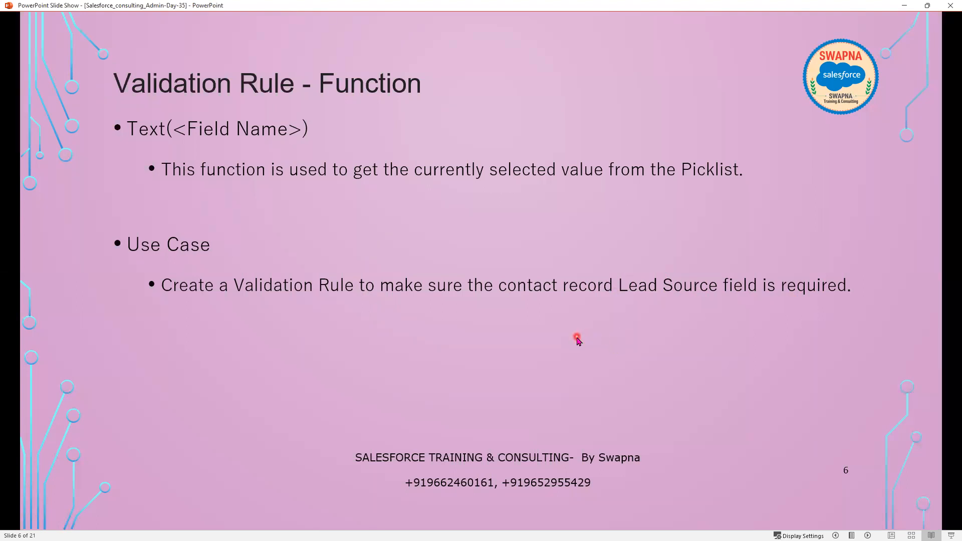
Step: Review slides 4 and 5 on use cases and IsChanged, then the Text function slide in reading view
key("Escape")
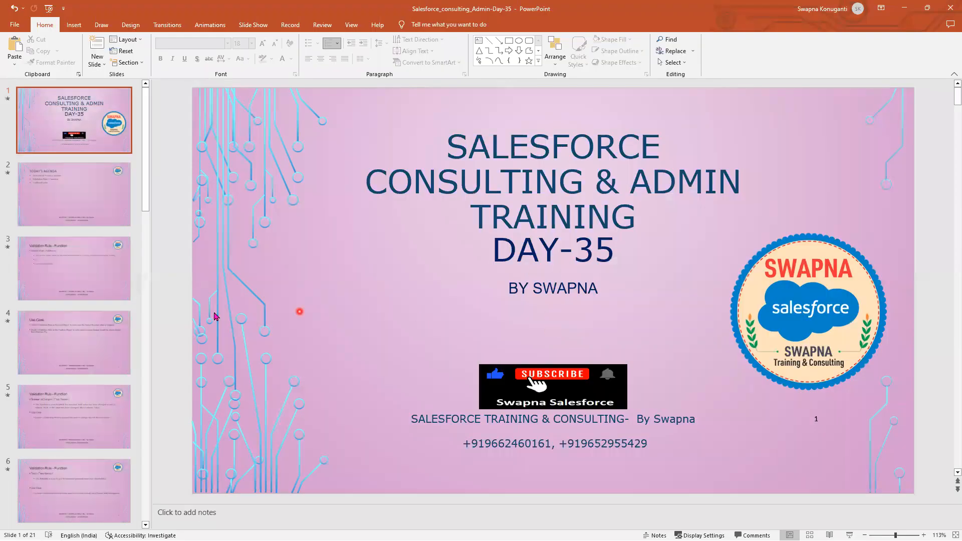
left_click(57, 352)
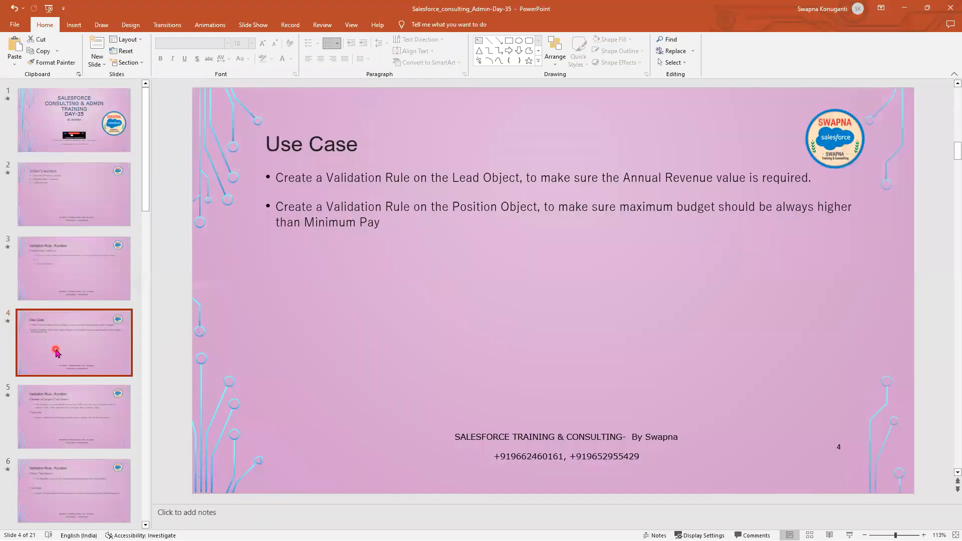
left_click(57, 428)
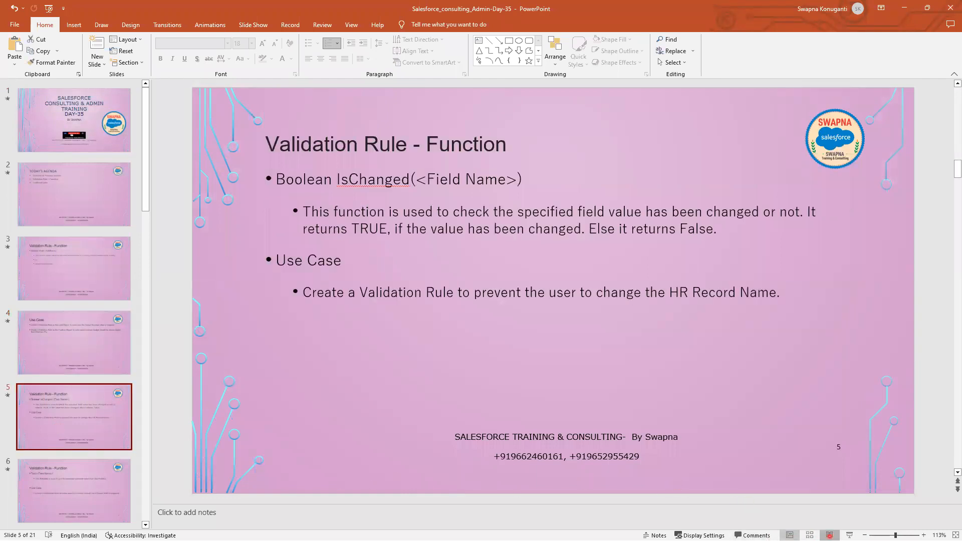
left_click(829, 535)
scroll(599, 437, "down", 9)
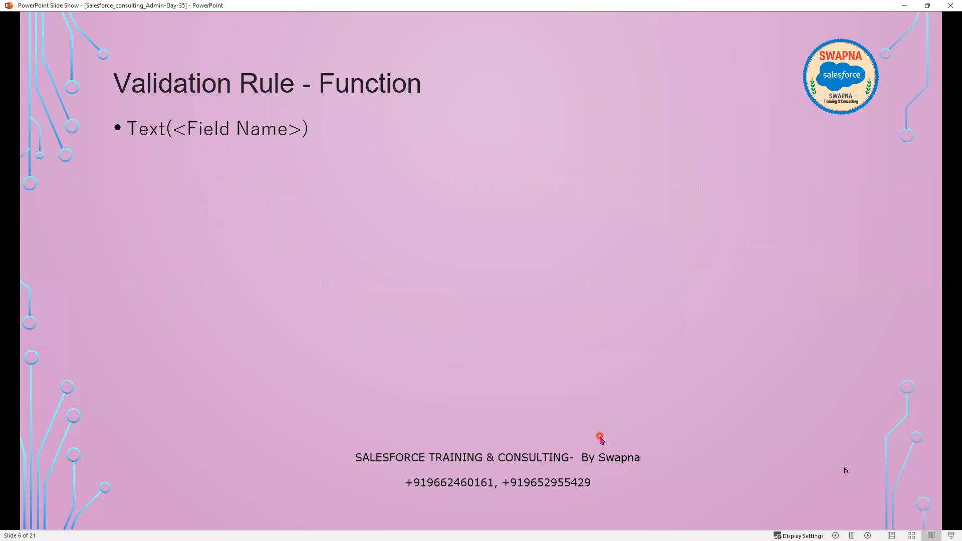
key("alt+Tab")
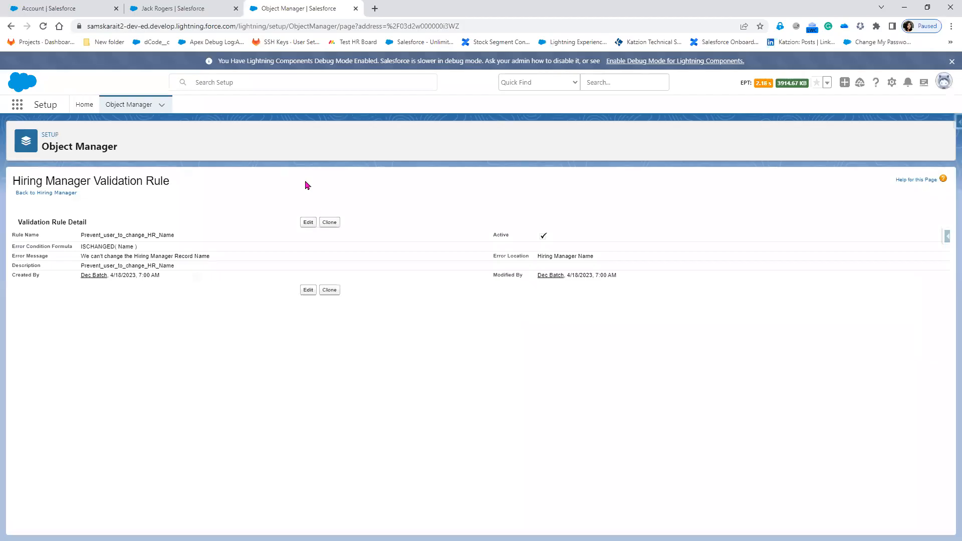
Step: Find the Contact object via Quick Find 'con' and start a new validation rule
left_click(191, 8)
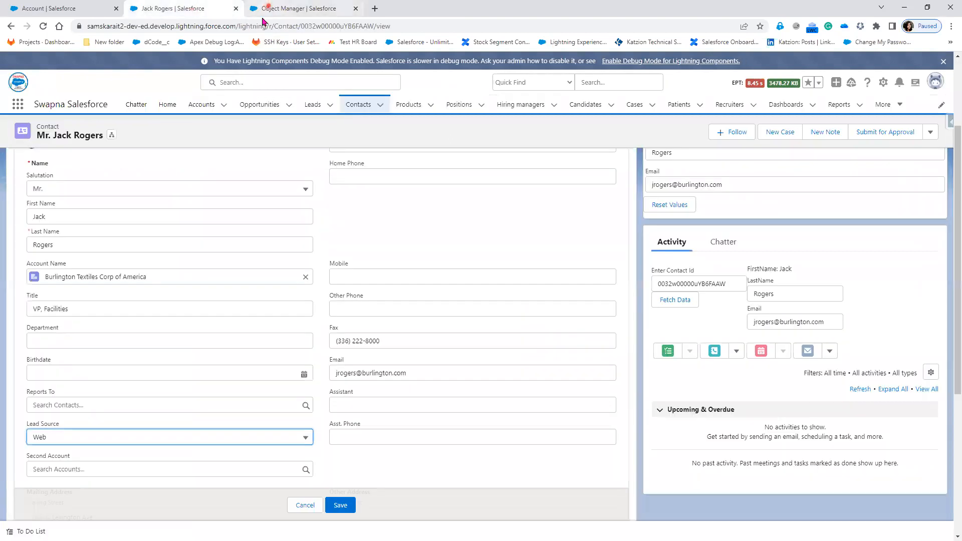
left_click(265, 9)
left_click(150, 104)
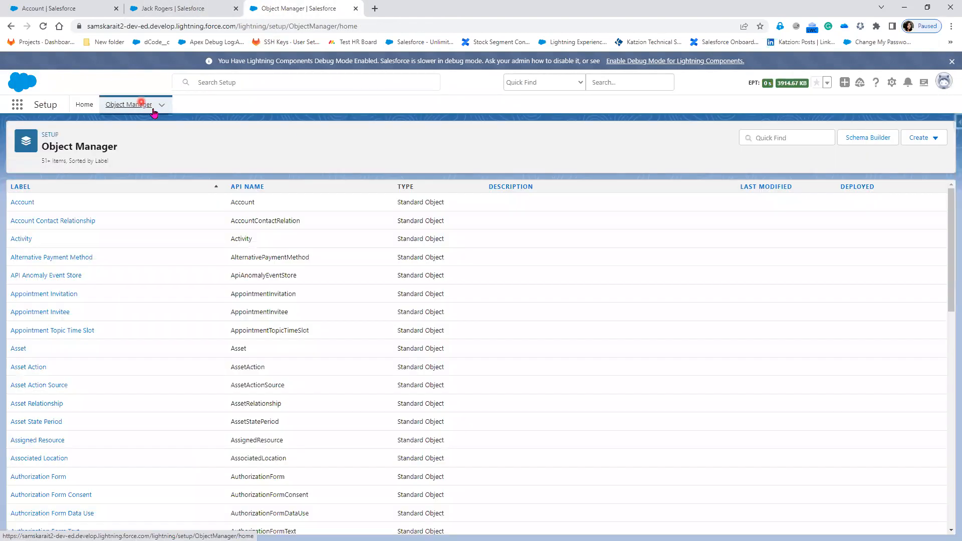
left_click(772, 138)
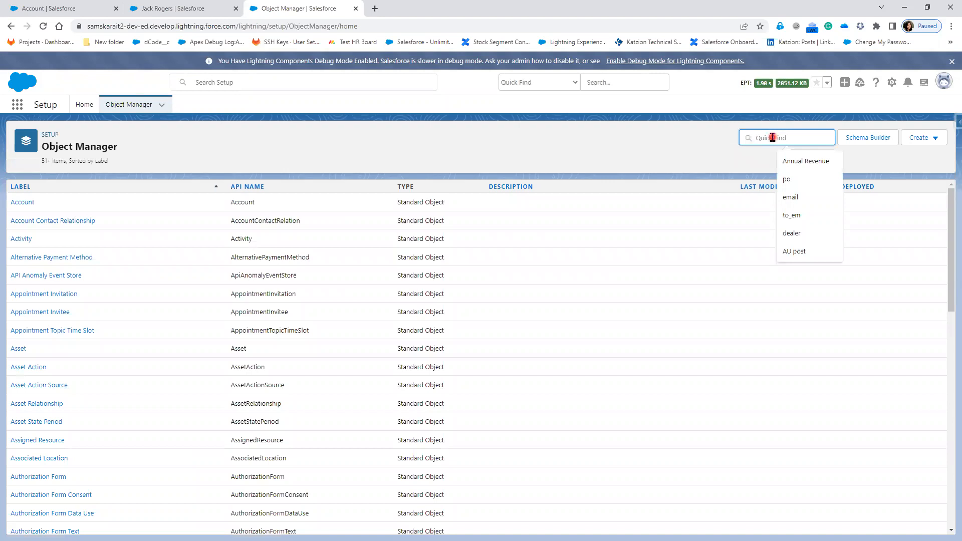
type("co")
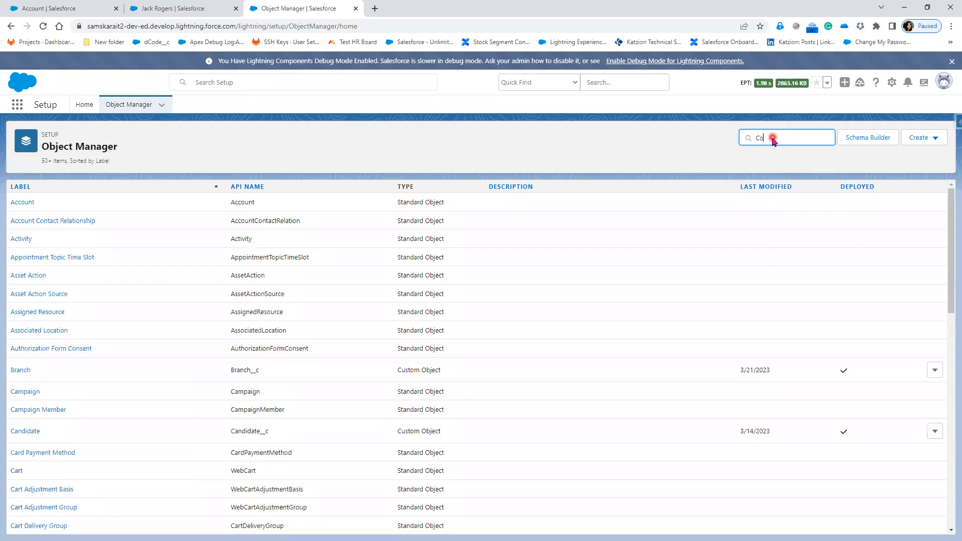
type("n")
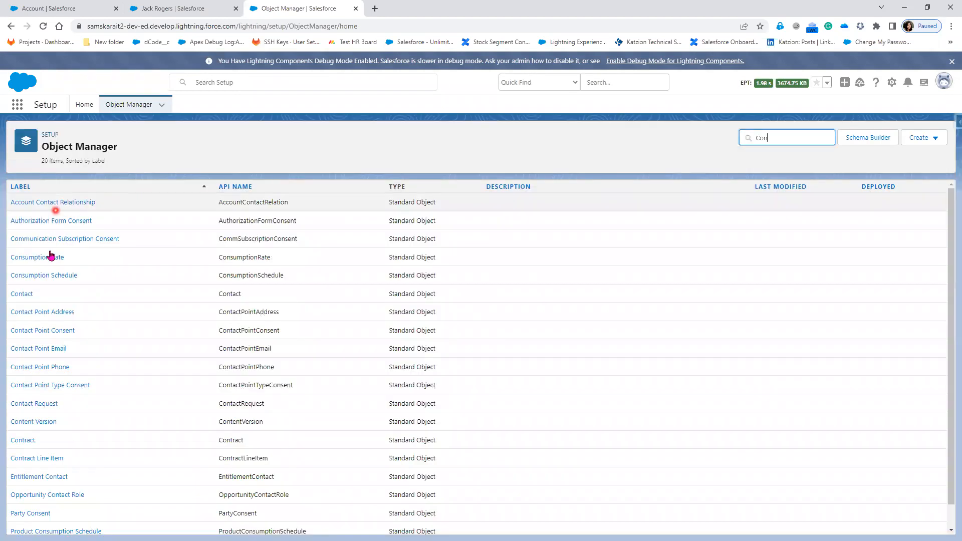
left_click(25, 299)
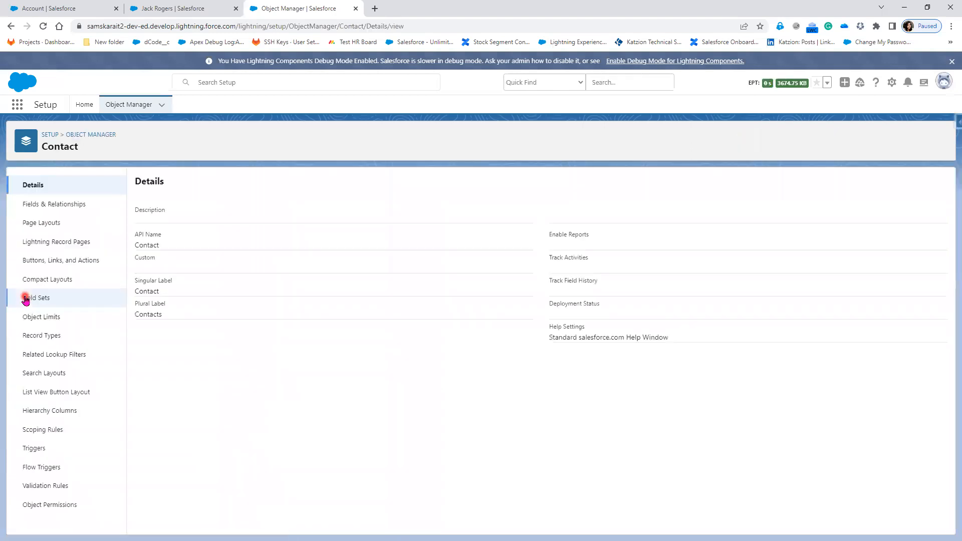
left_click(40, 487)
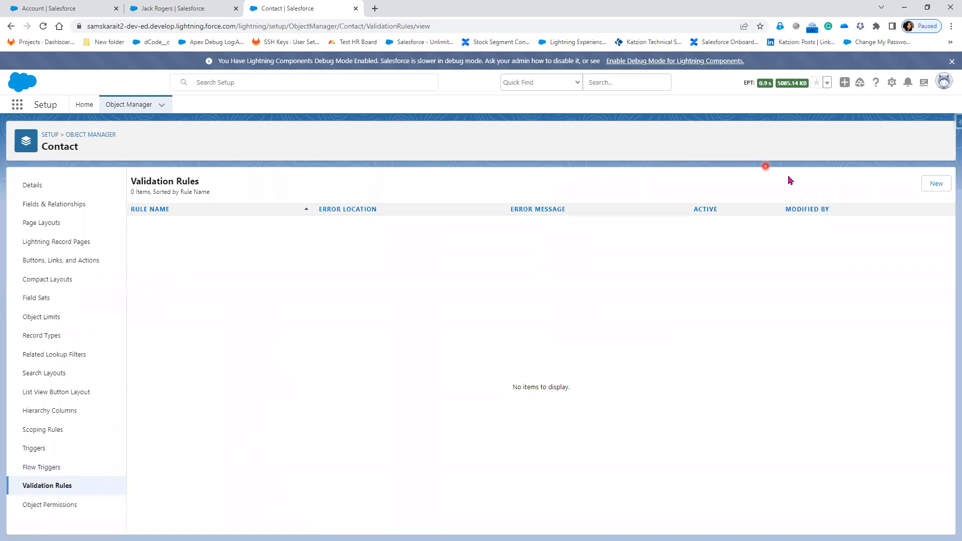
left_click(936, 186)
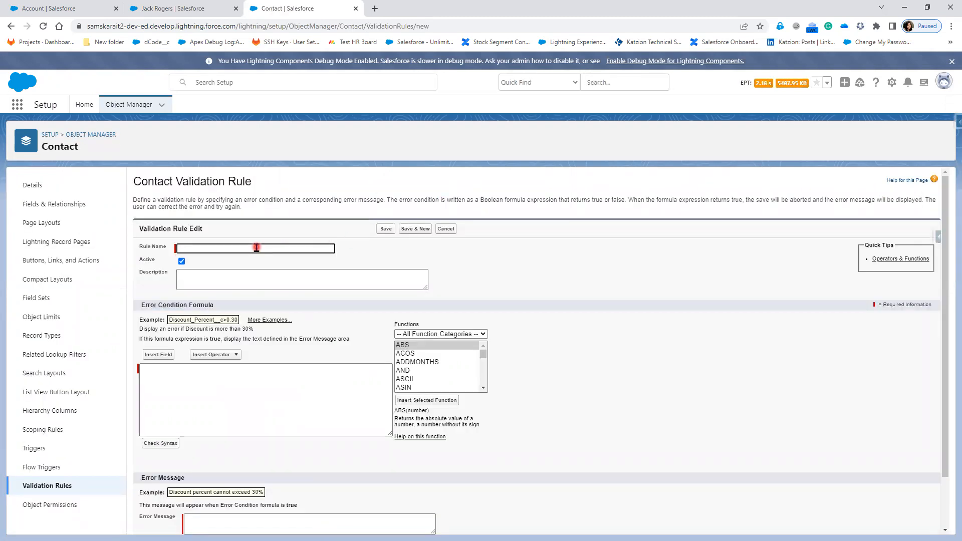
Step: Name the rule 'Validate Lead Source'
left_click(256, 248)
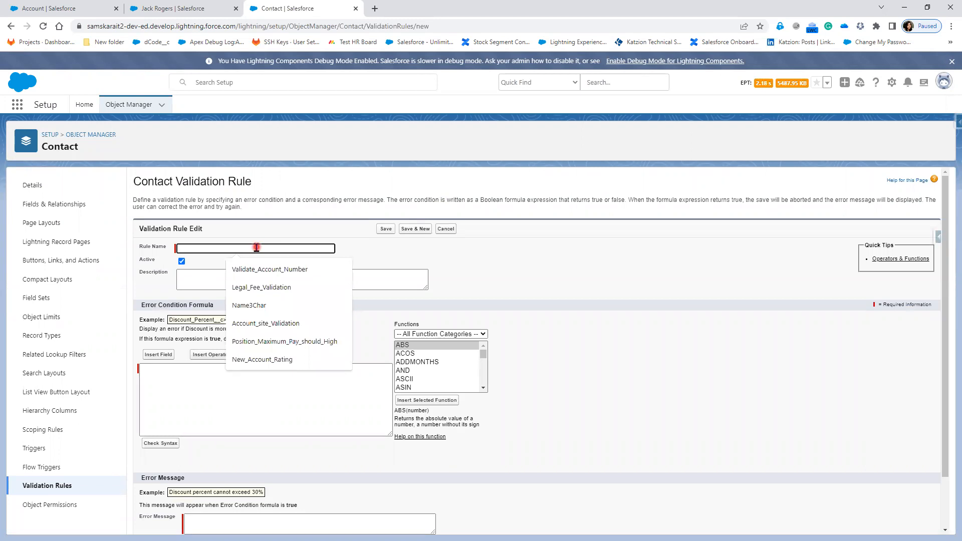
type("Validate")
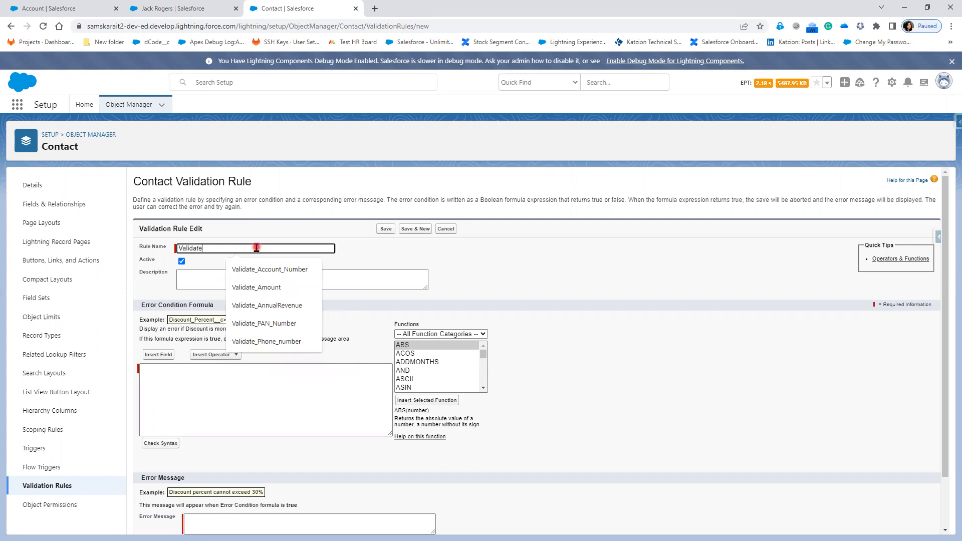
key("Escape")
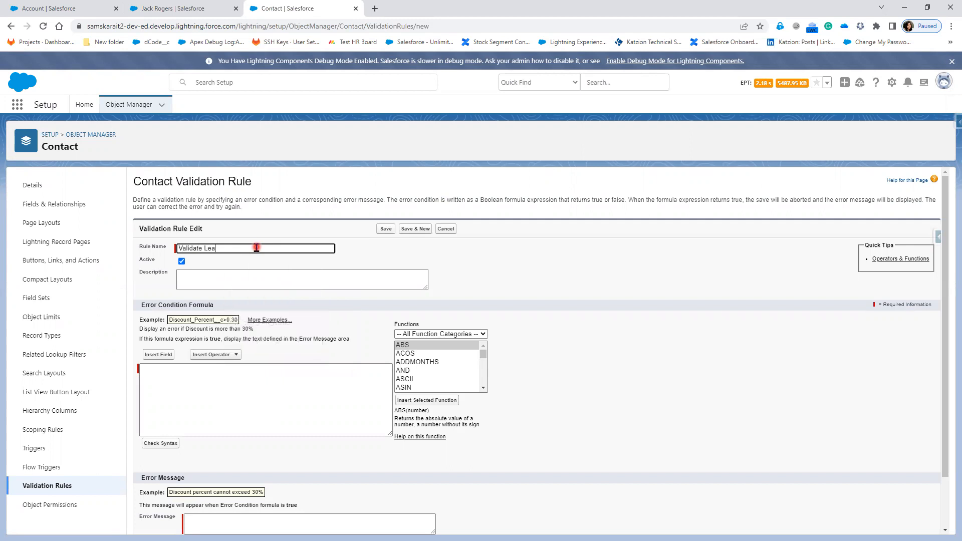
type("alidate Lead Source")
key("Tab")
Step: Insert the Lead Source field into the error condition formula
left_click(243, 372)
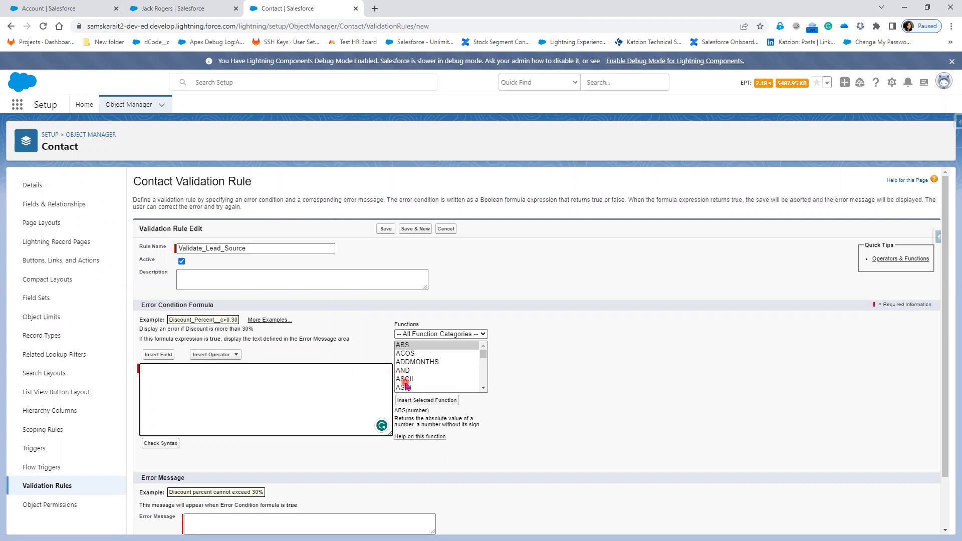
left_click(155, 359)
scroll(494, 357, "down", 2)
scroll(494, 357, "down", 4)
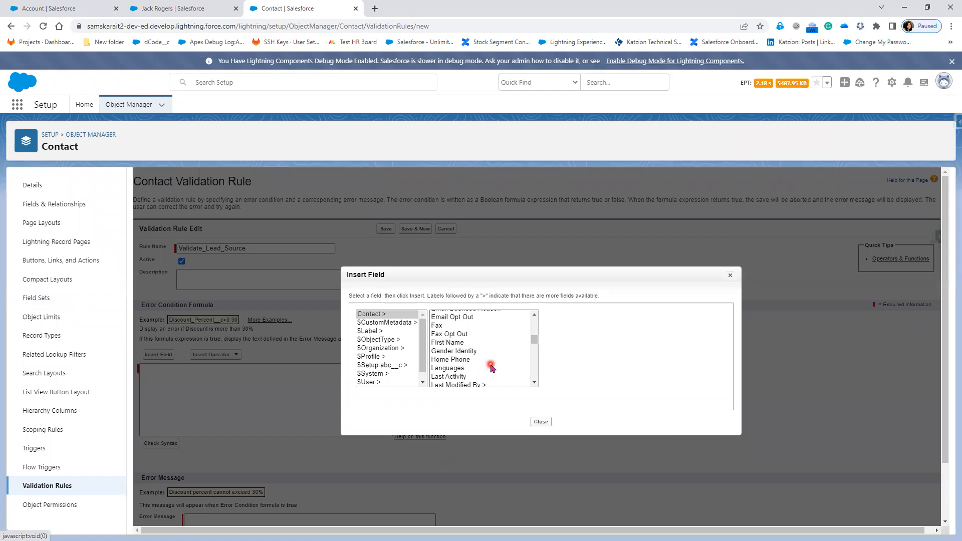
scroll(471, 374, "down", 2)
scroll(467, 373, "down", 2)
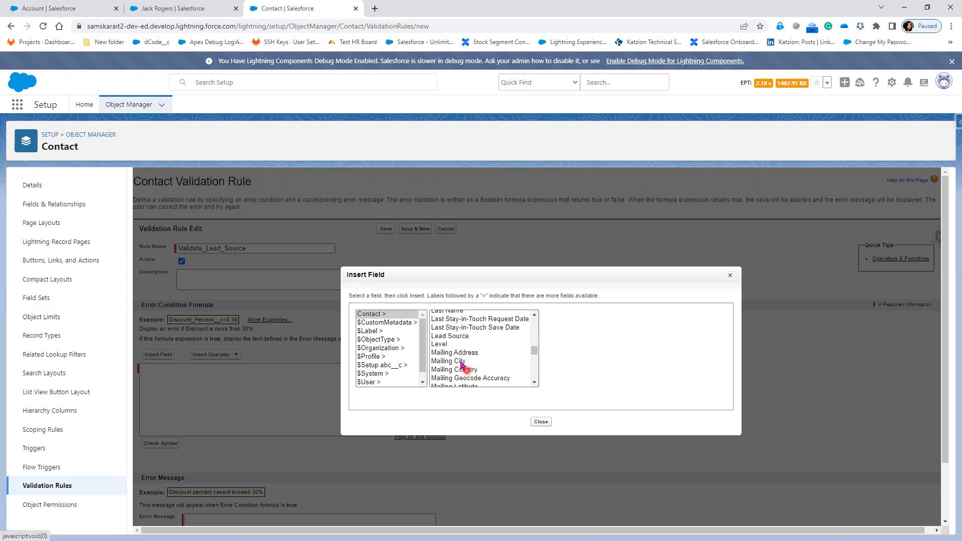
left_click(457, 336)
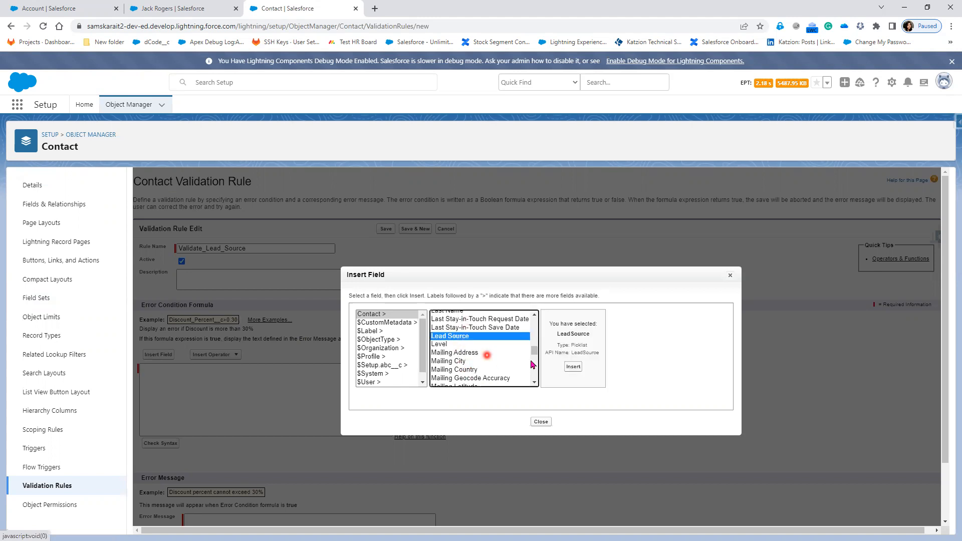
left_click(573, 369)
Step: Wrap LeadSource in ISBLANK and run the syntax check, which flags the picklist field
left_click(141, 368)
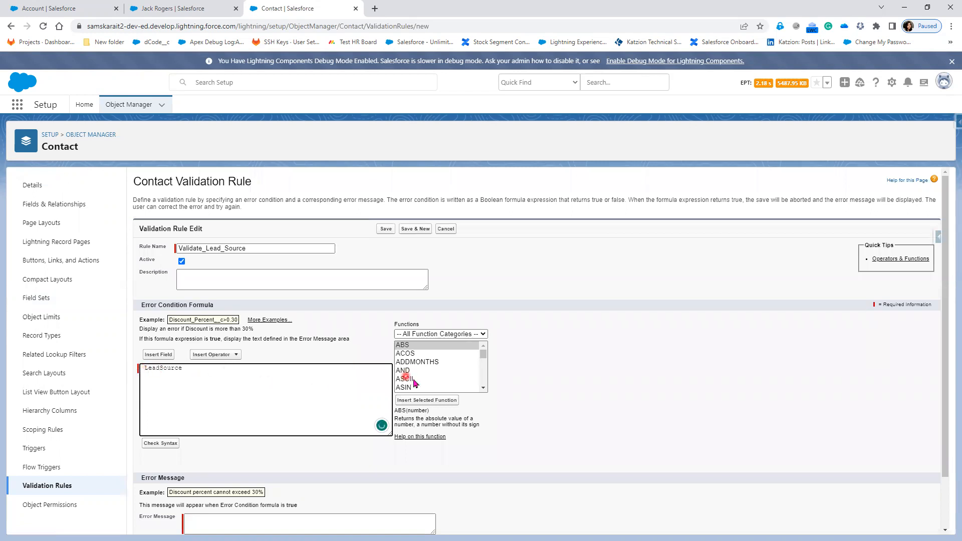
scroll(421, 374, "down", 2)
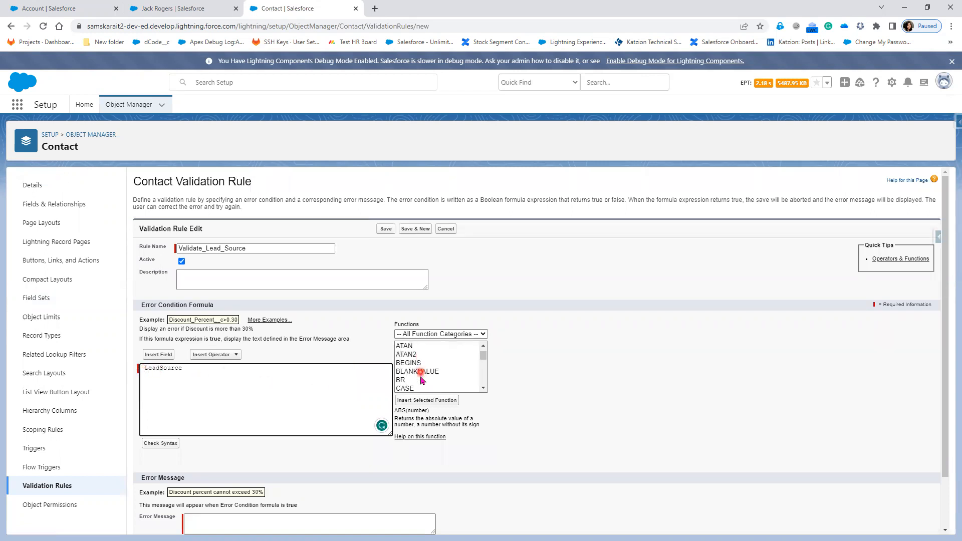
scroll(421, 380, "down", 4)
scroll(421, 387, "down", 6)
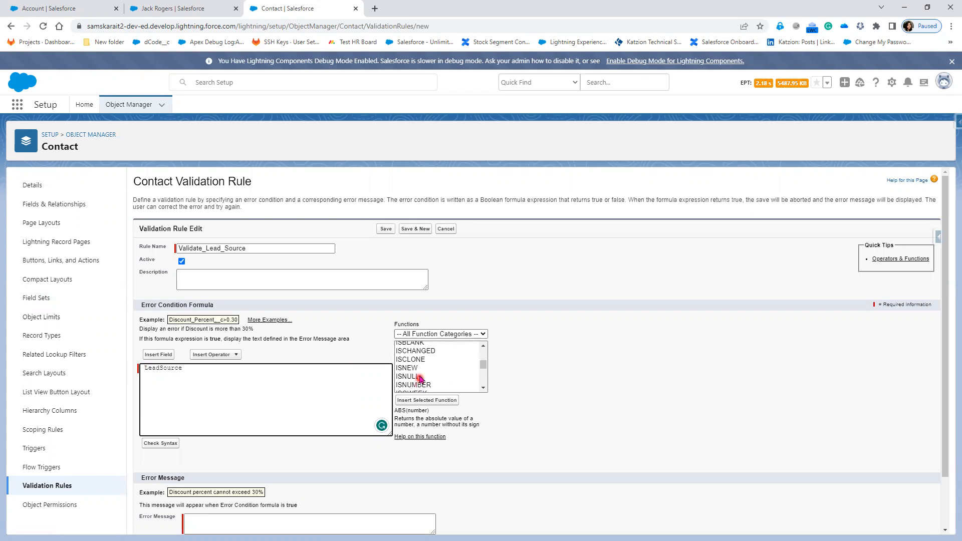
scroll(423, 378, "down", 2)
scroll(423, 377, "up", 2)
left_click(415, 347)
left_click(431, 400)
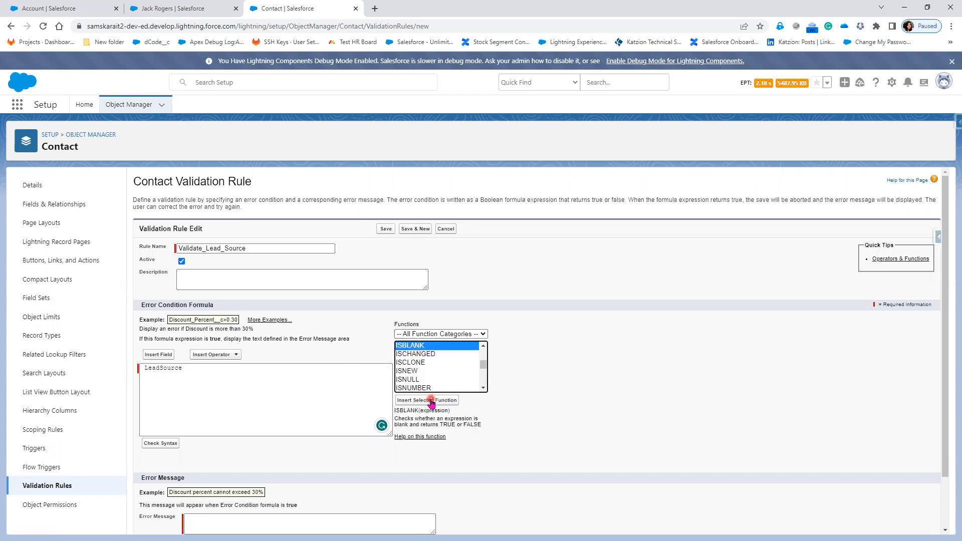
double_click(243, 368)
key("ctrl+c")
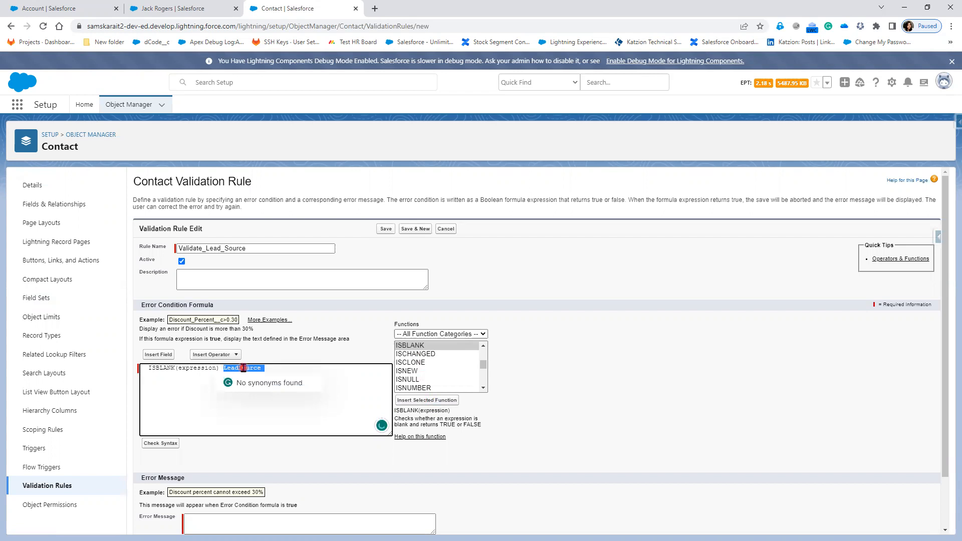
double_click(241, 369)
key("BackSpace")
double_click(196, 369)
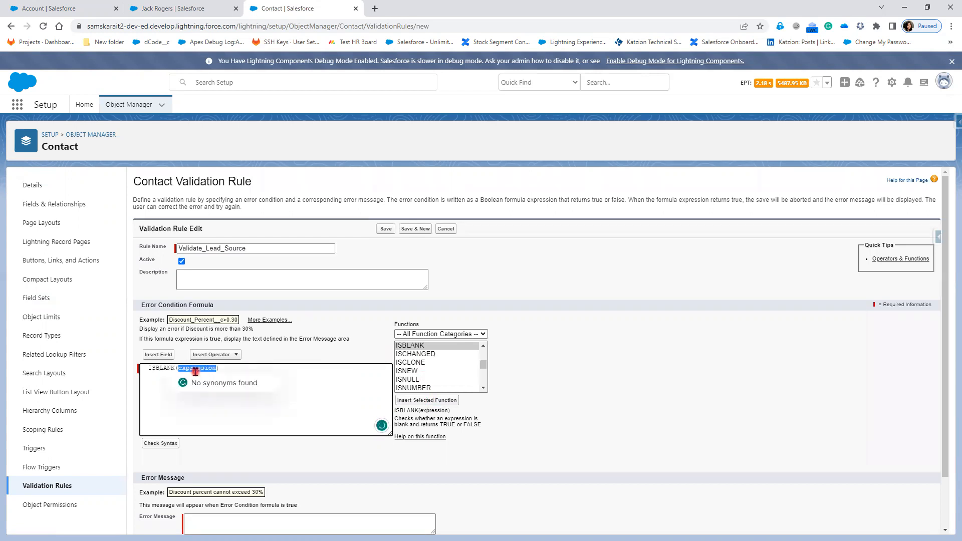
key("ctrl+v")
left_click(161, 444)
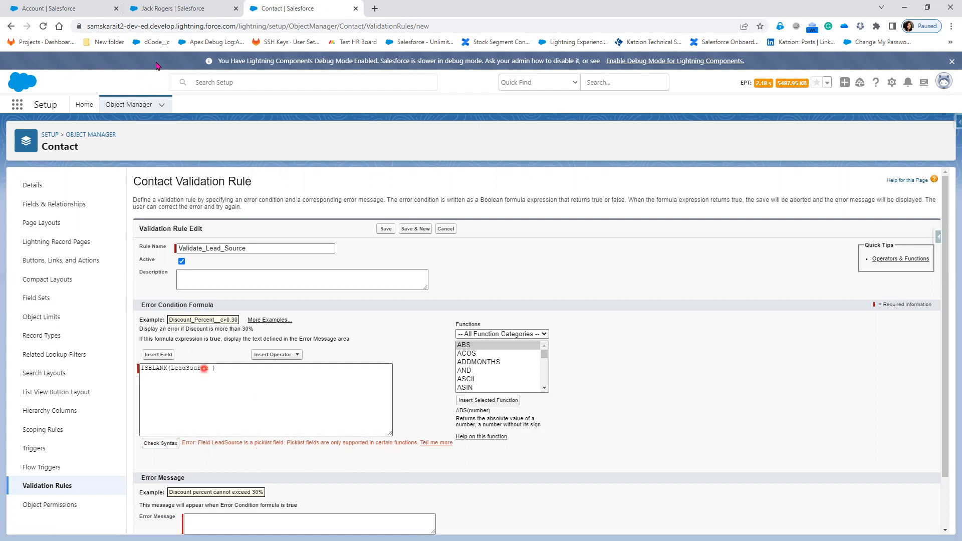
left_click(166, 8)
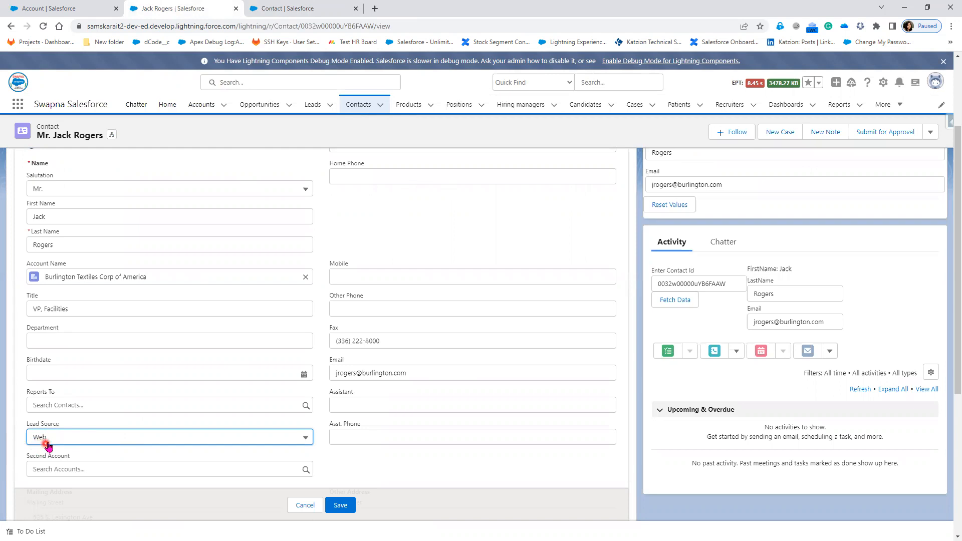
Step: Insert the TEXT function just inside ISBLANK( in the error condition
left_click(311, 11)
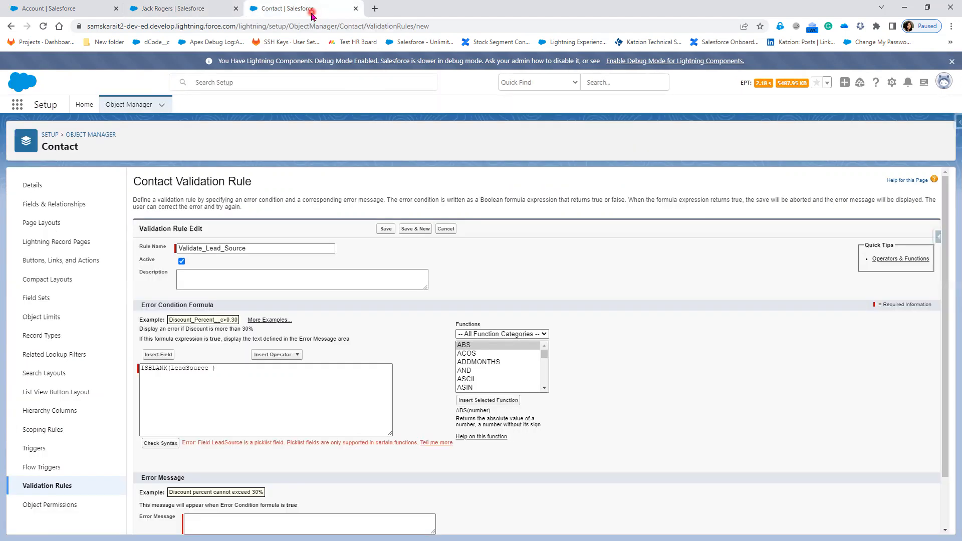
left_click(229, 393)
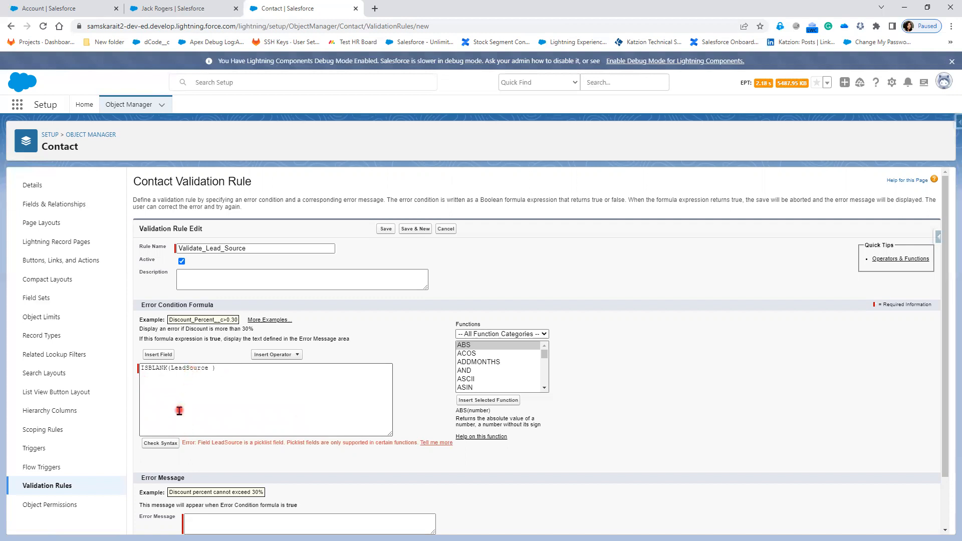
left_click(171, 370)
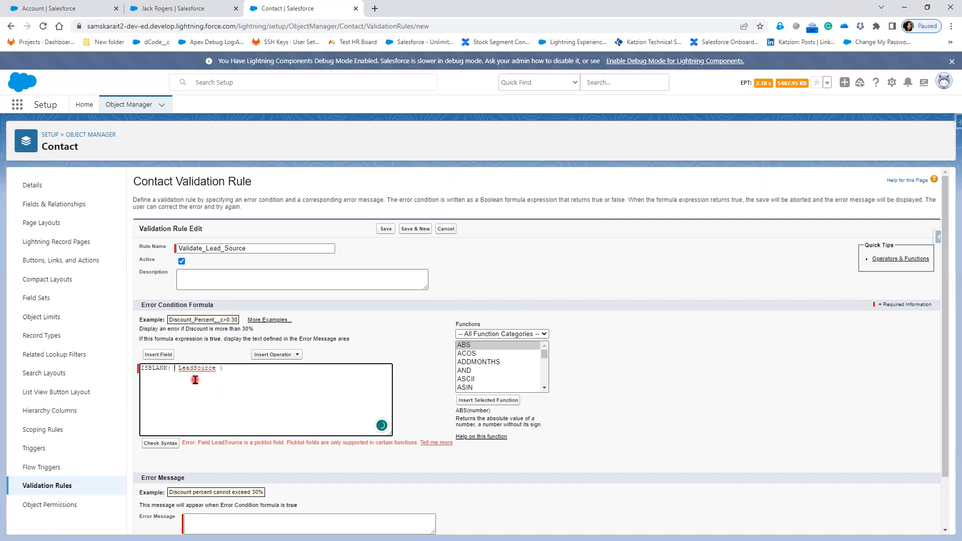
left_click(501, 382)
key("t")
key("e")
left_click(493, 400)
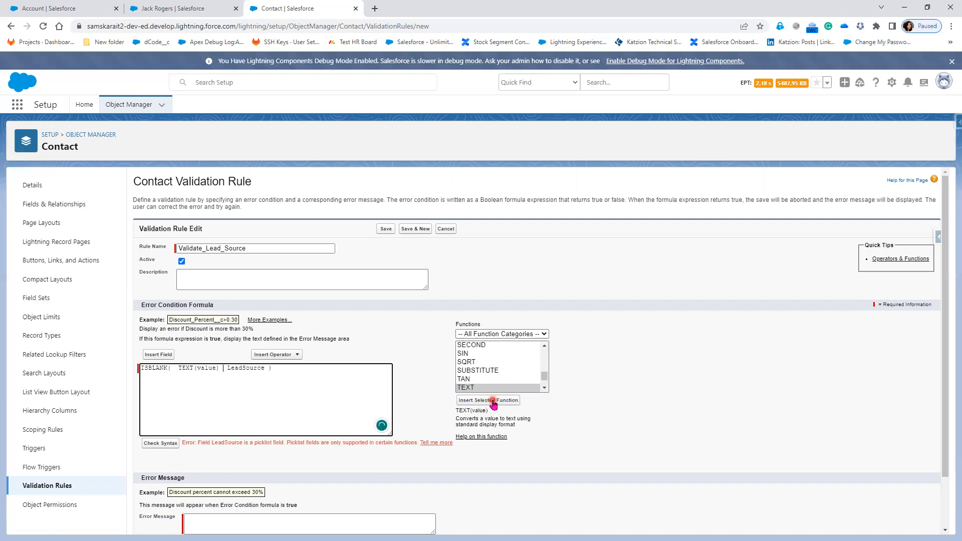
Step: Move LeadSource into TEXT, trim extra spaces, and pass the syntax check with ISBLANK(TEXT(LeadSource))
double_click(243, 367)
key("ctrl+c")
key("BackSpace")
double_click(209, 369)
key("ctrl+v")
key("BackSpace")
key("BackSpace")
left_click(175, 369)
key("Delete")
key("BackSpace")
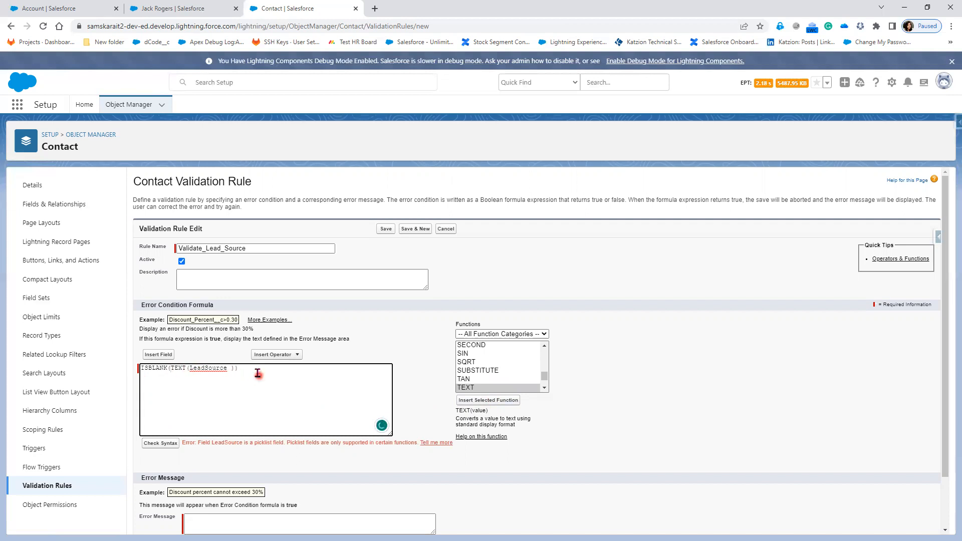
left_click(165, 443)
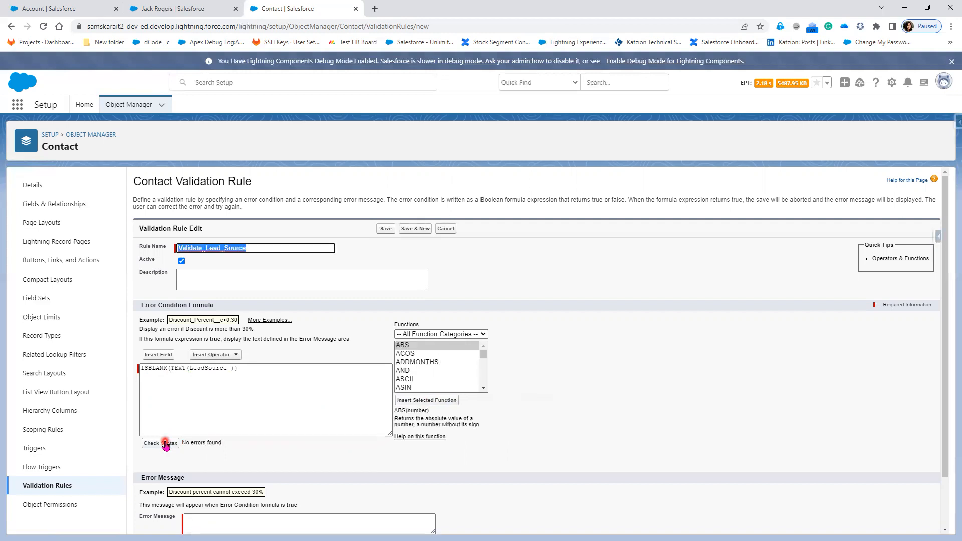
Step: Review the formula and enter the error message 'Lead source onContact Record is mandatory'
double_click(210, 369)
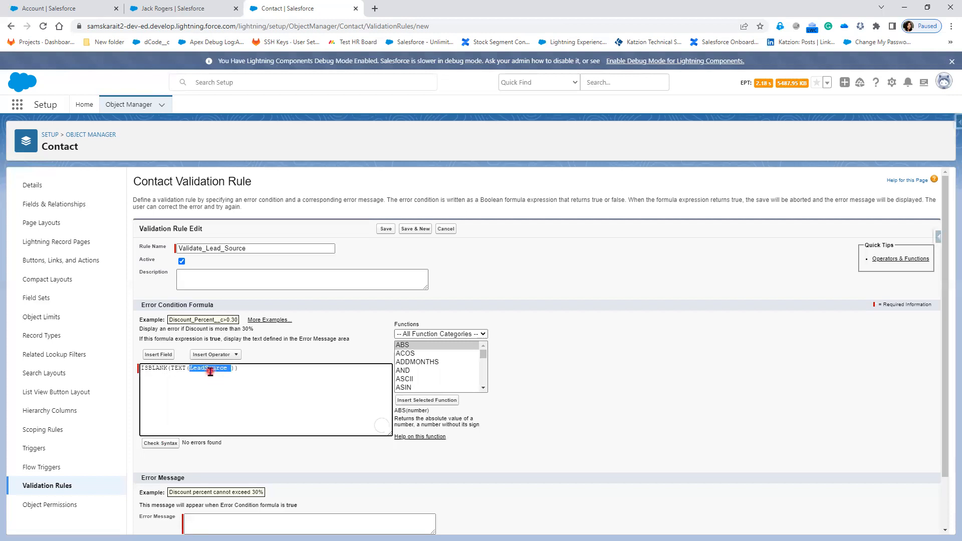
double_click(181, 369)
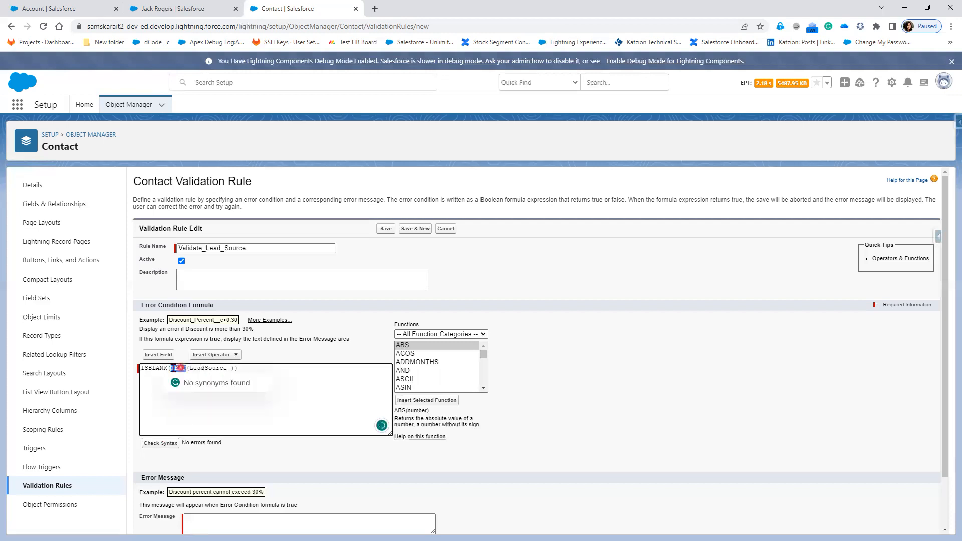
left_click(160, 373)
left_click(205, 369)
scroll(226, 466, "down", 1)
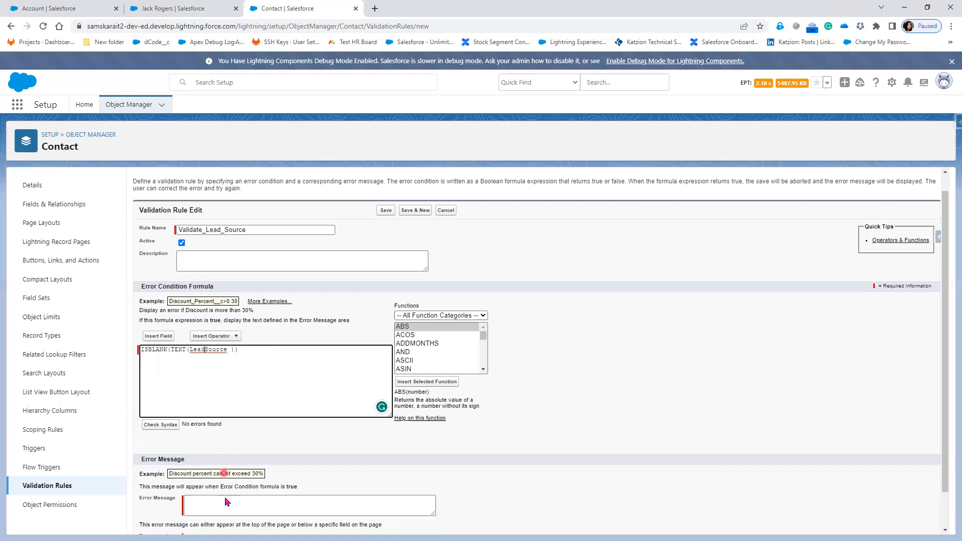
left_click(221, 471)
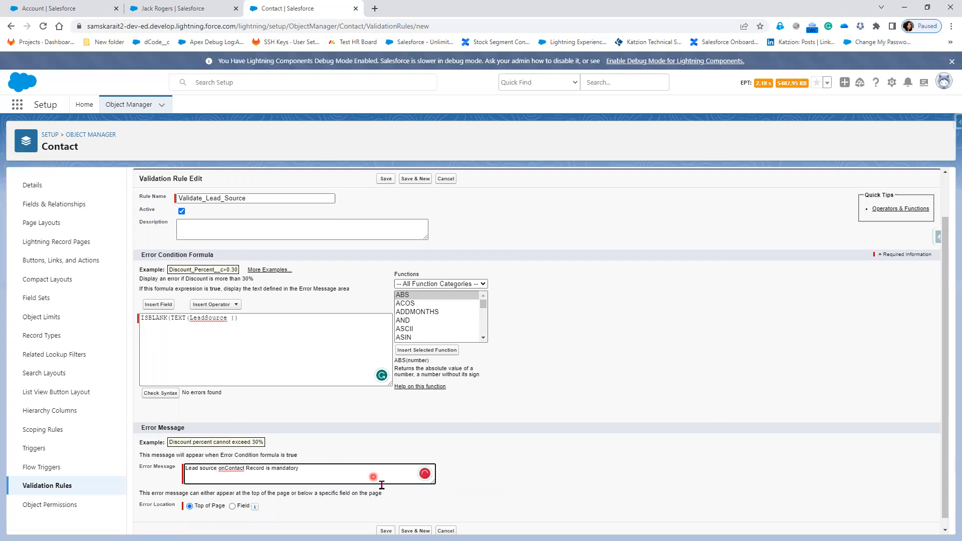
Step: Show the error at the Lead Source field and save the rule
scroll(376, 478, "down", 1)
left_click(233, 497)
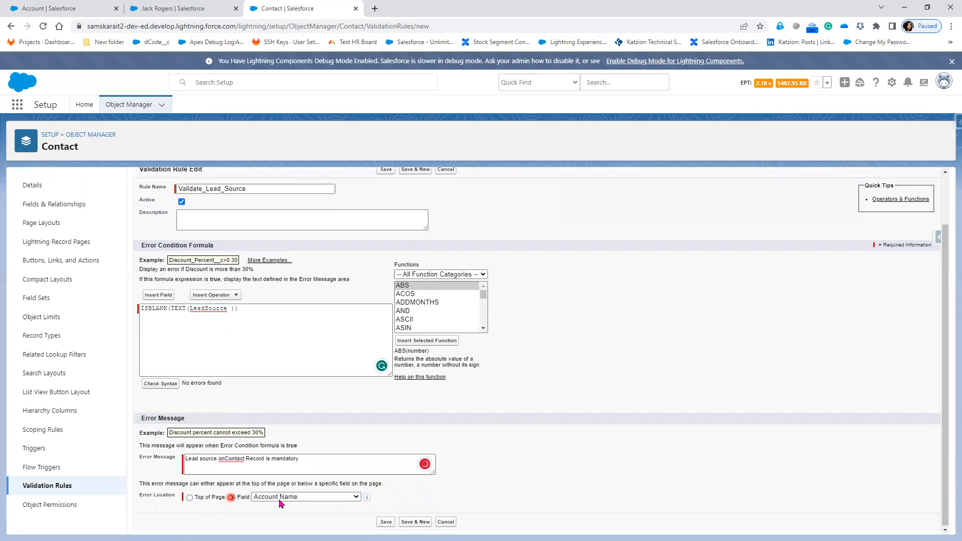
left_click(294, 497)
scroll(298, 486, "down", 4)
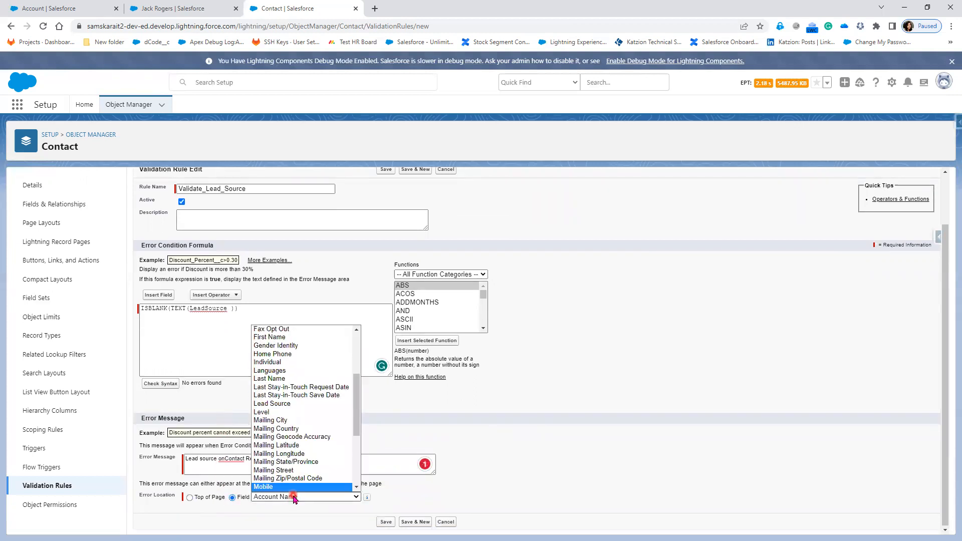
left_click(295, 403)
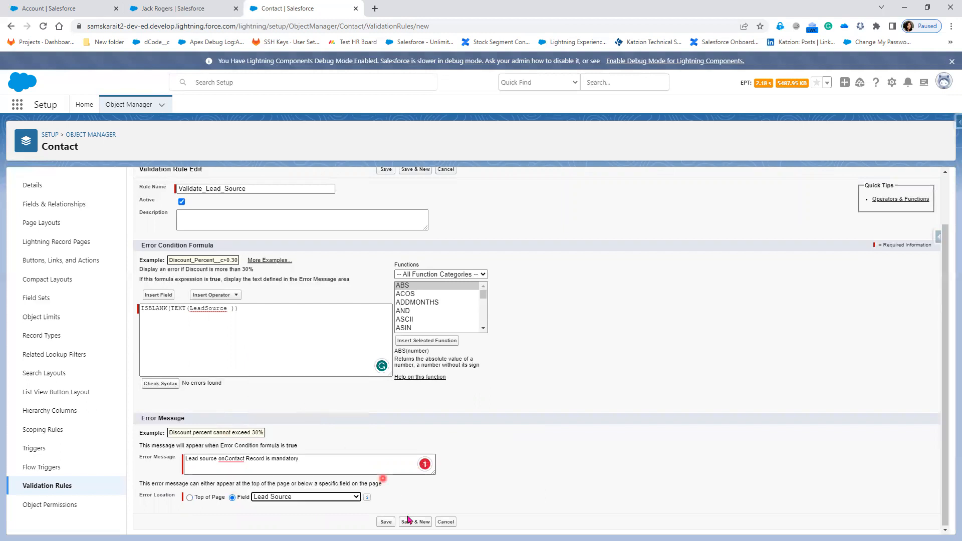
left_click(388, 522)
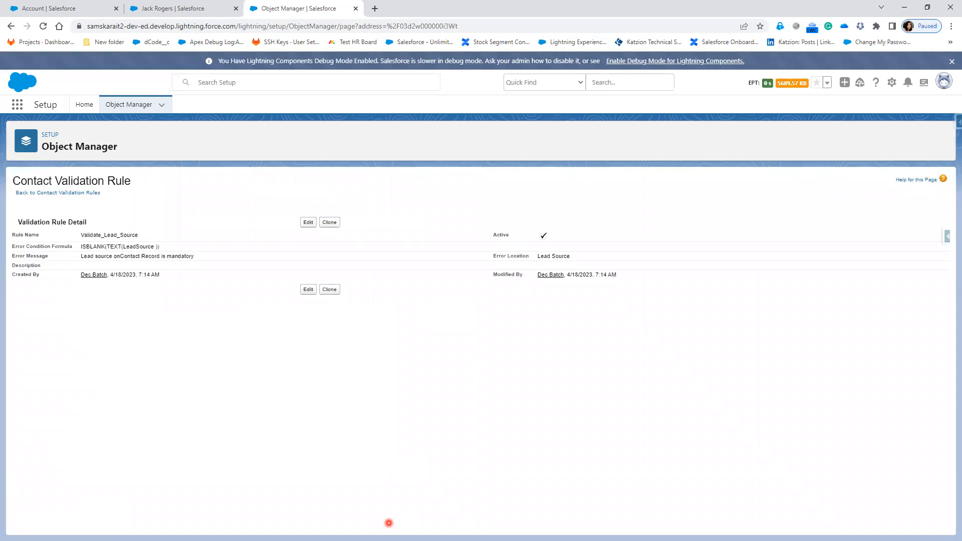
Step: Set the contact's Lead Source to --None-- and confirm saving fails with the validation error
left_click(176, 10)
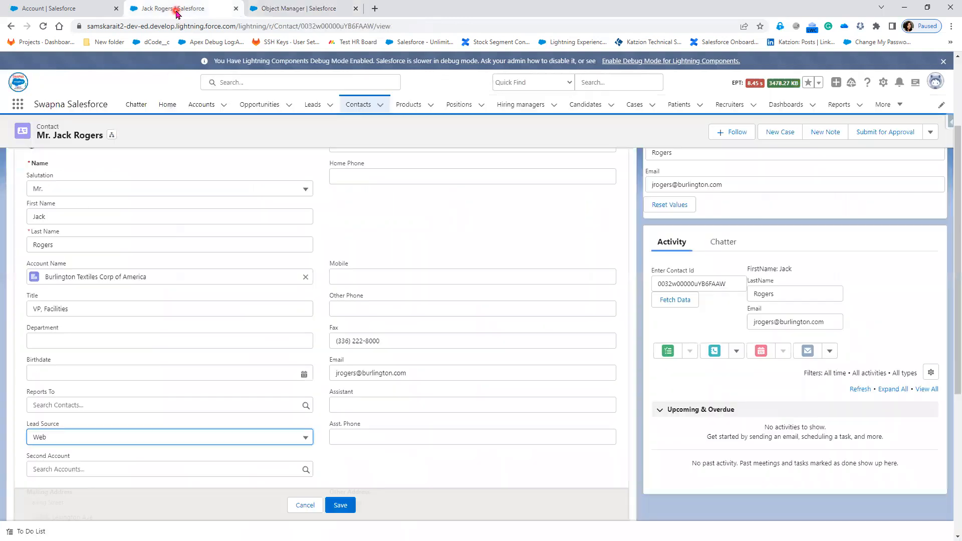
left_click(210, 437)
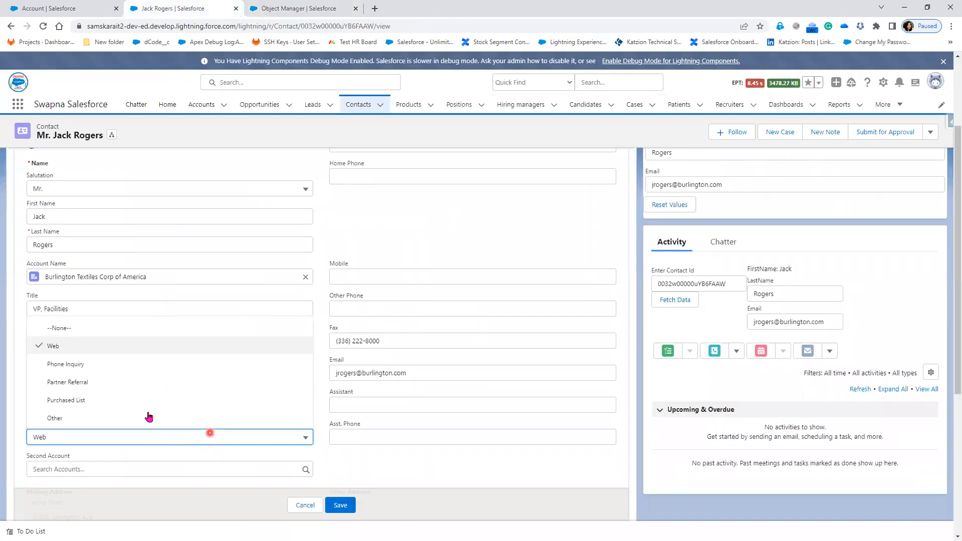
left_click(126, 329)
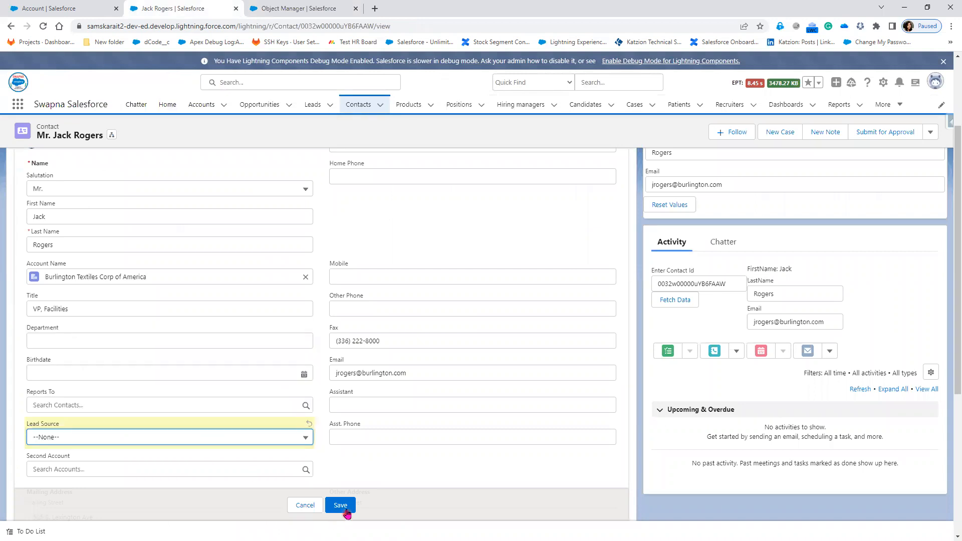
left_click(345, 509)
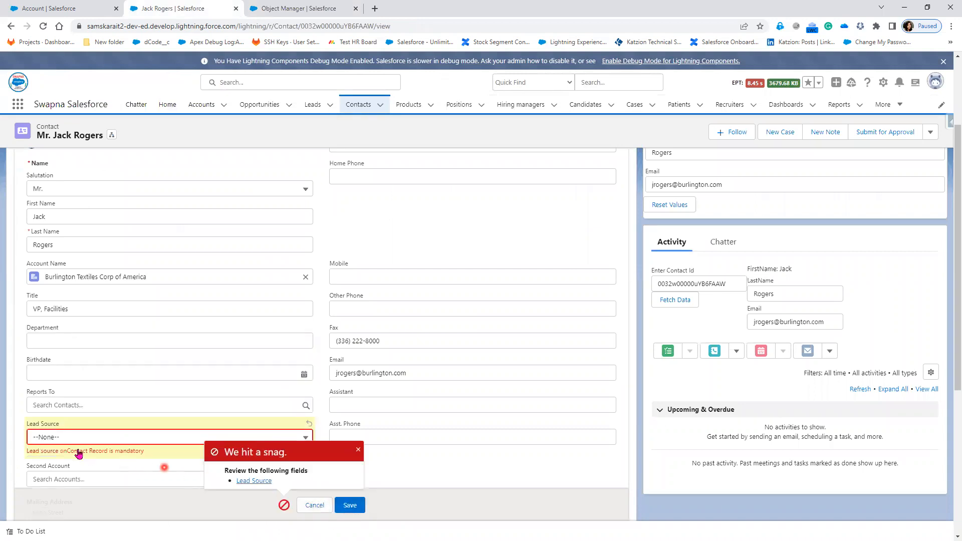
left_click_drag(30, 452, 145, 456)
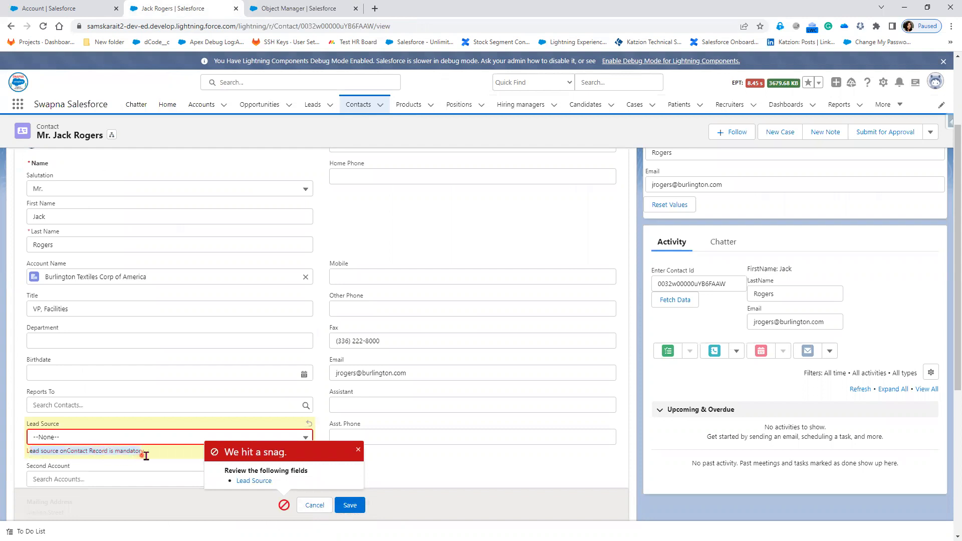
Step: Set Lead Source back to Web and save the contact
left_click(65, 437)
left_click(65, 351)
left_click(350, 506)
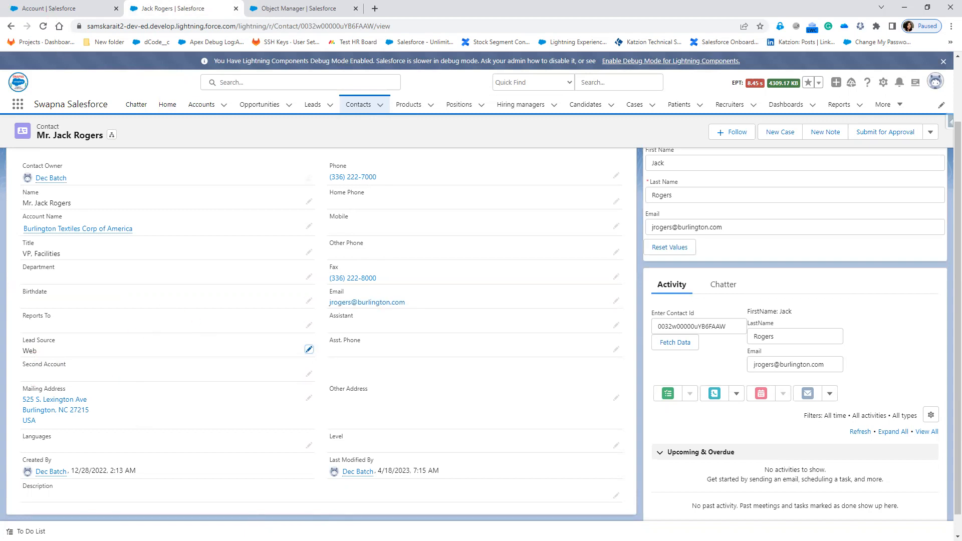
key("alt+Tab")
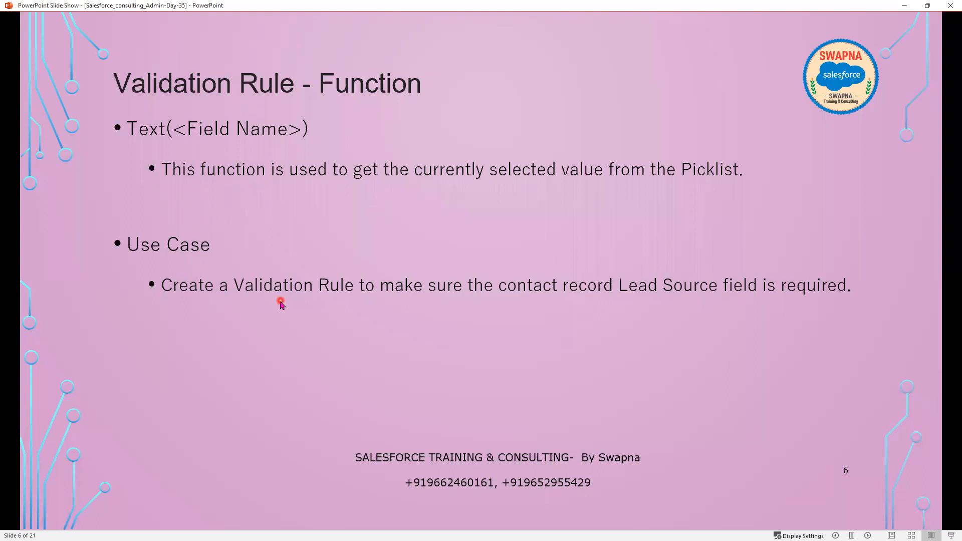
Step: Advance to slide 7, briefly revealing then hiding the AND () Function bullet
key("Right")
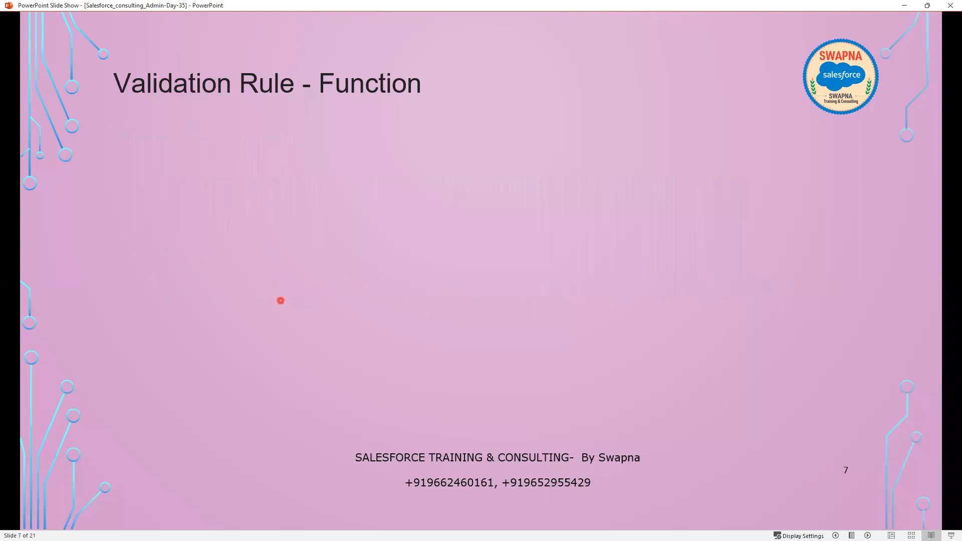
key("Right")
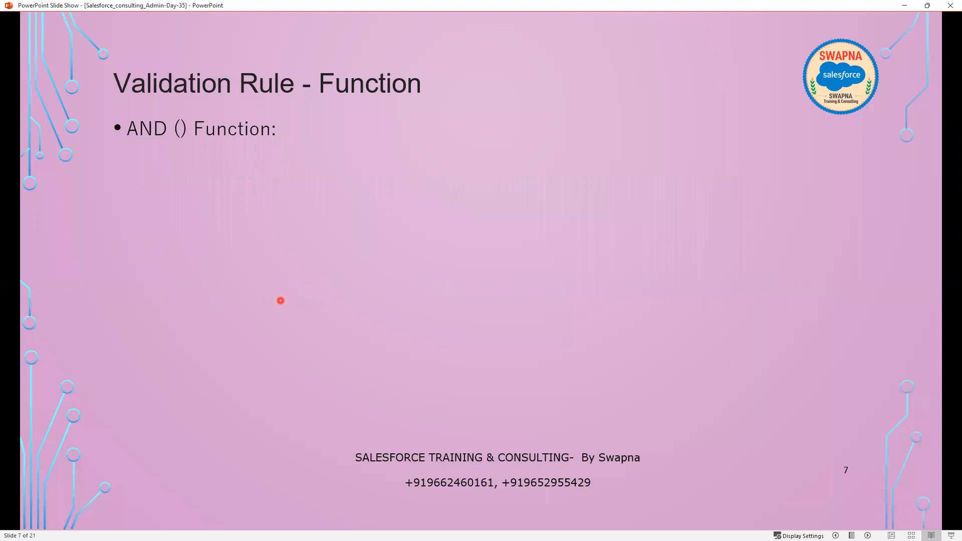
key("Left")
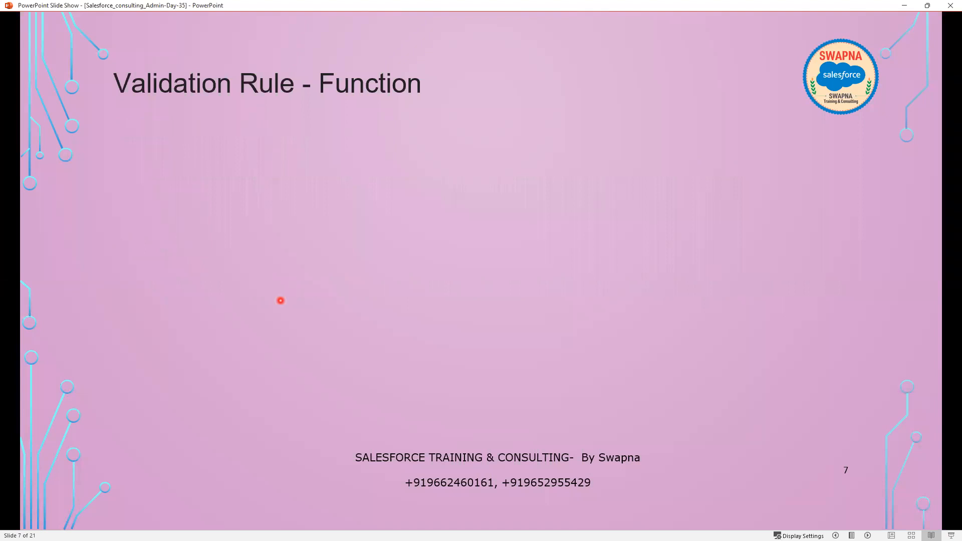
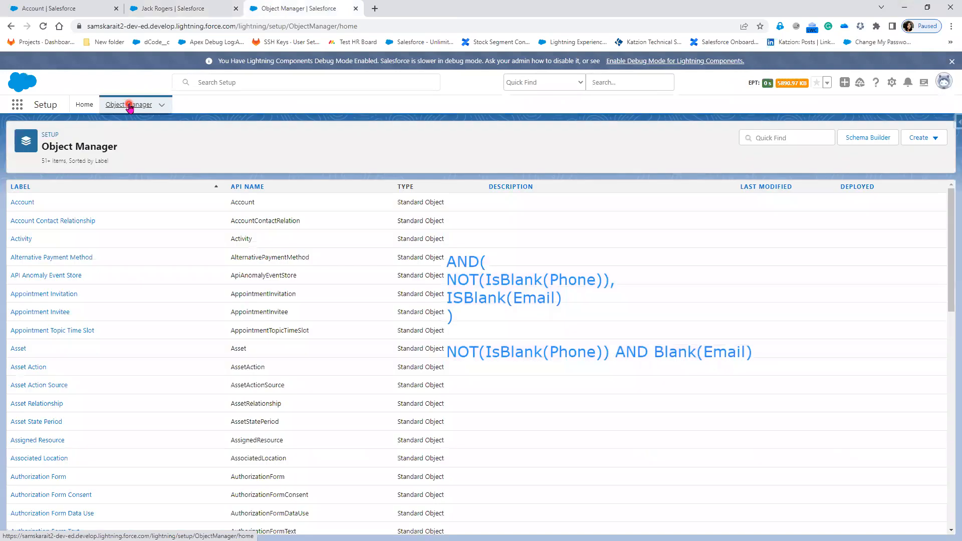
Step: Filter Object Manager for 'con' and open the Contact object's Validation Rules
left_click(772, 139)
type("con")
left_click(12, 296)
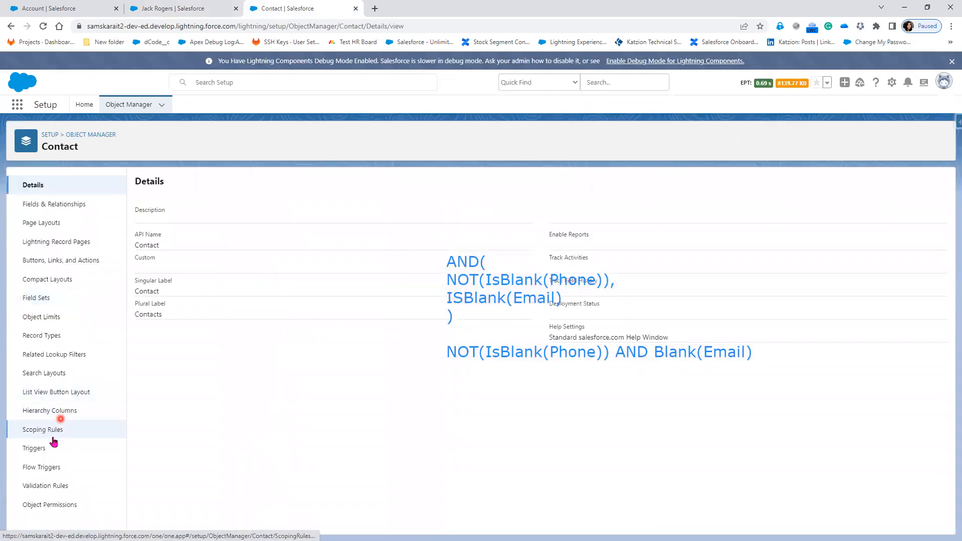
left_click(37, 487)
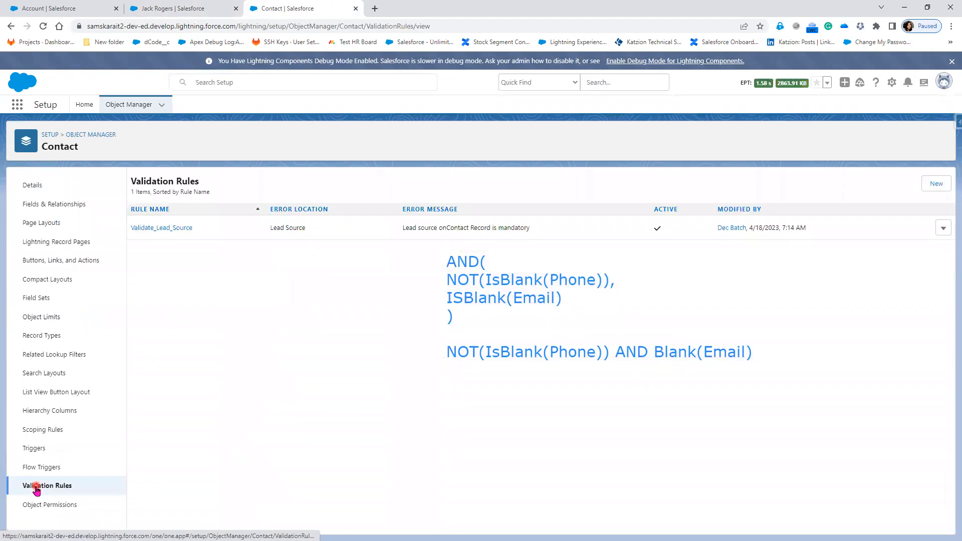
Step: Create a new validation rule and edit its name to Email_is_required_for_the_Phone
left_click(935, 185)
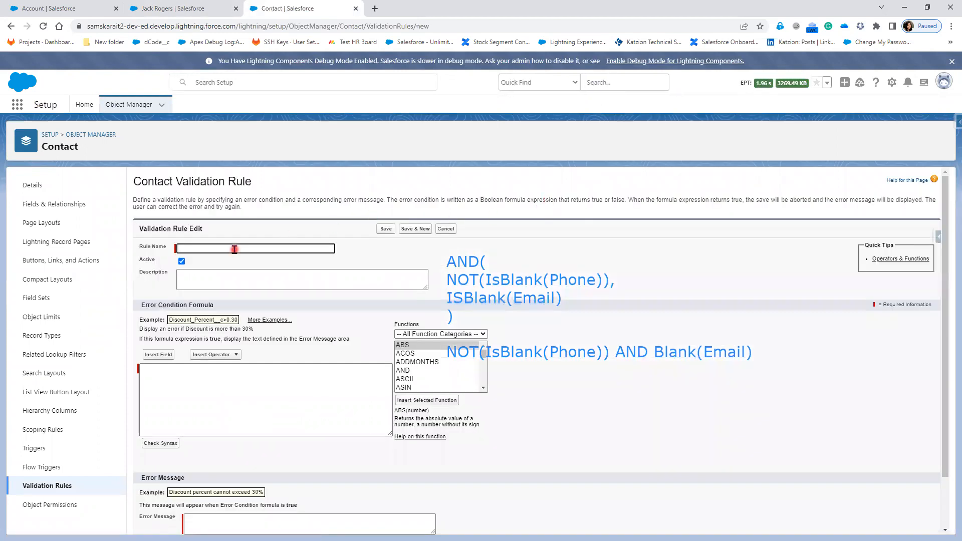
type("Em")
type("ail is required if the Phone is not Bl")
double_click(216, 249)
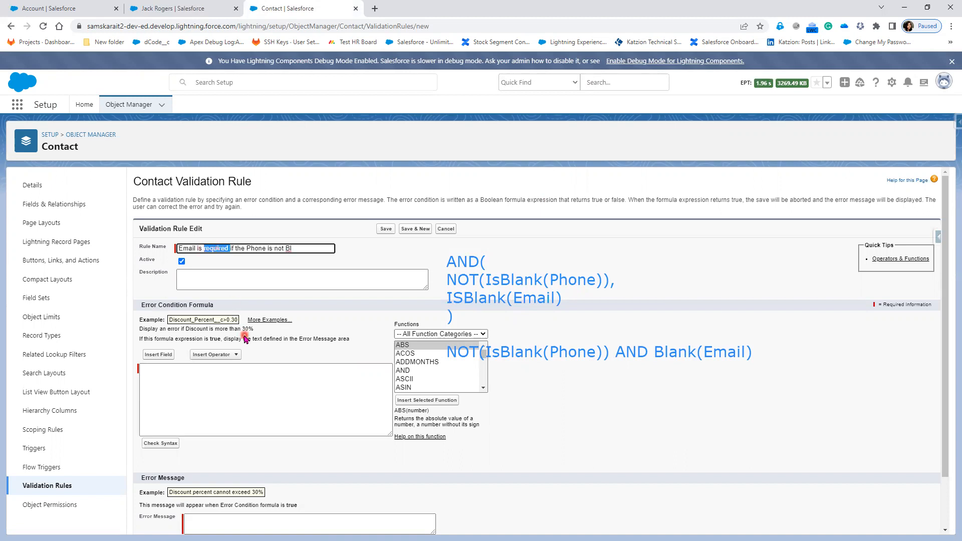
left_click_drag(300, 249, 177, 249)
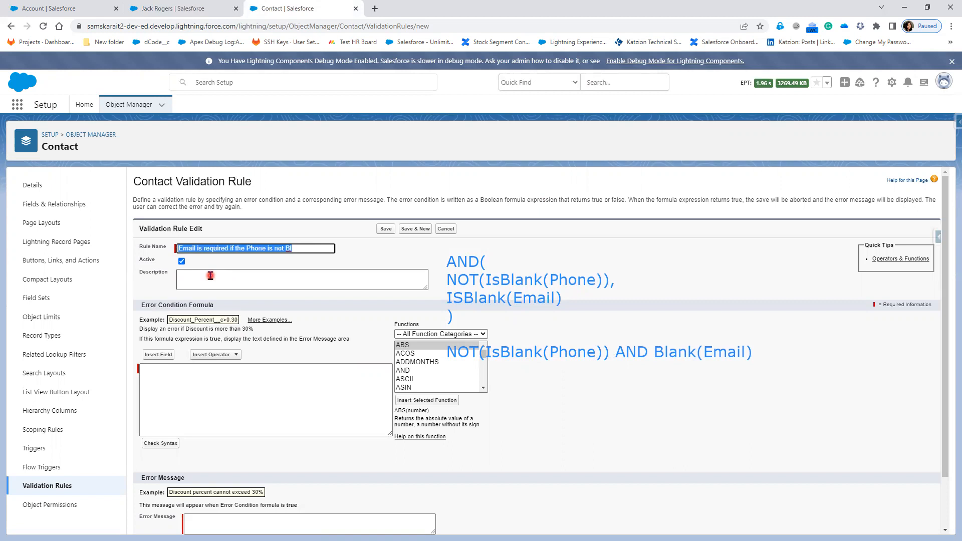
double_click(232, 248)
key("Left")
key("shift+Right")
key("shift+Right")
key("shift+Right")
key("shift+Right")
key("shift+Right")
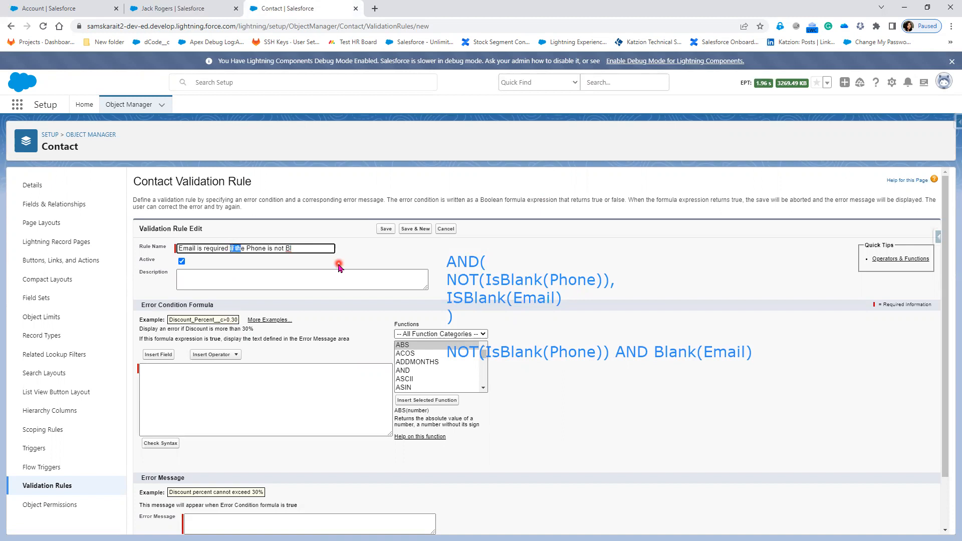
type("for th")
key("BackSpace")
key("BackSpace")
key("BackSpace")
key("BackSpace")
key("BackSpace")
key("BackSpace")
key("BackSpace")
key("BackSpace")
key("BackSpace")
type("e")
left_click(257, 281)
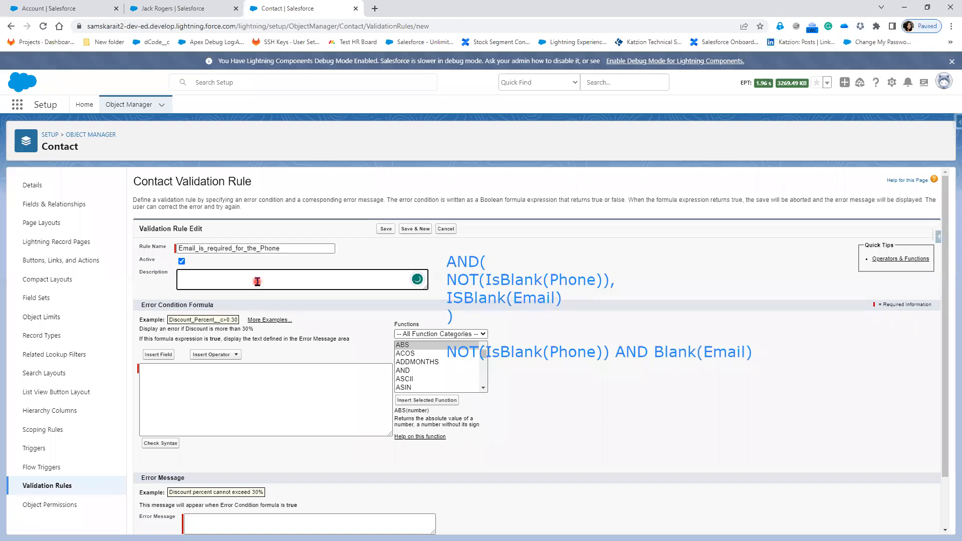
Step: Enter the description 'Email is mandatory when user enter the Phone number', fixing 'userenter' via spell-check
type("Email is manadatory when")
type("the")
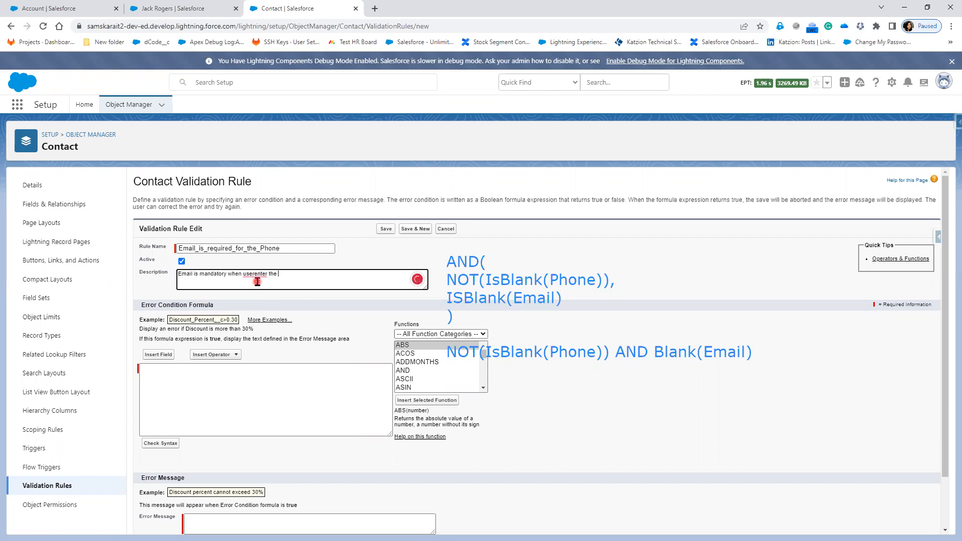
type(" Phone number")
right_click(257, 281)
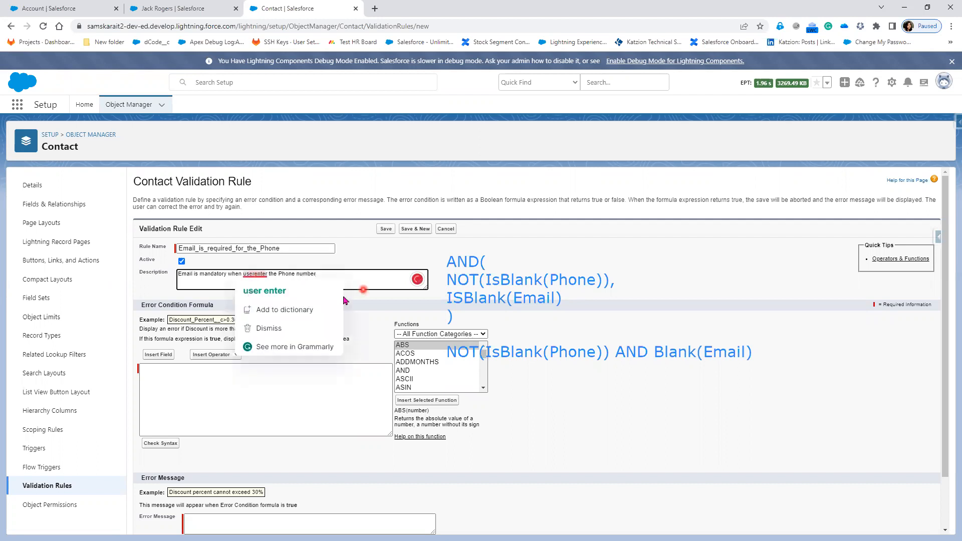
left_click(340, 292)
left_click(188, 377)
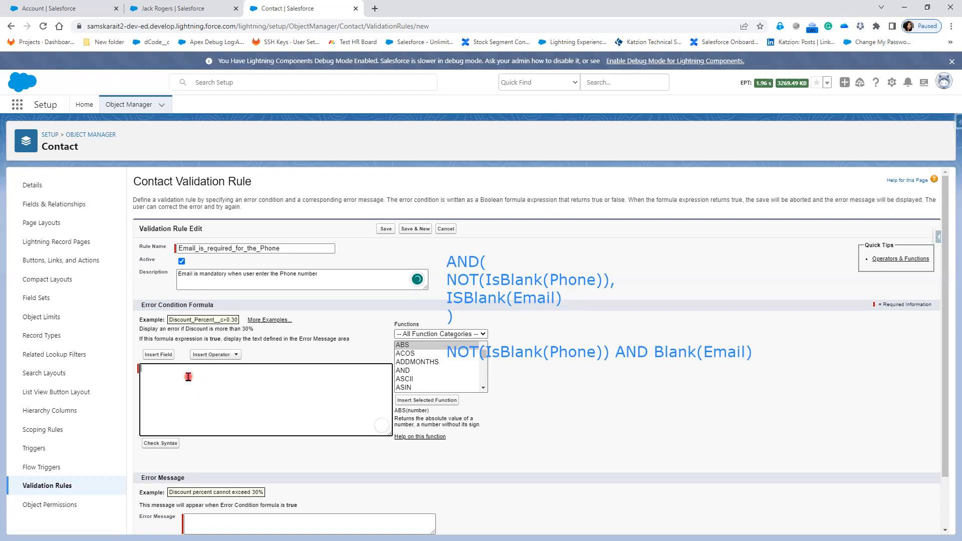
Step: Insert the AND function into the formula and reword the description to 'when the user enters'
left_click(412, 371)
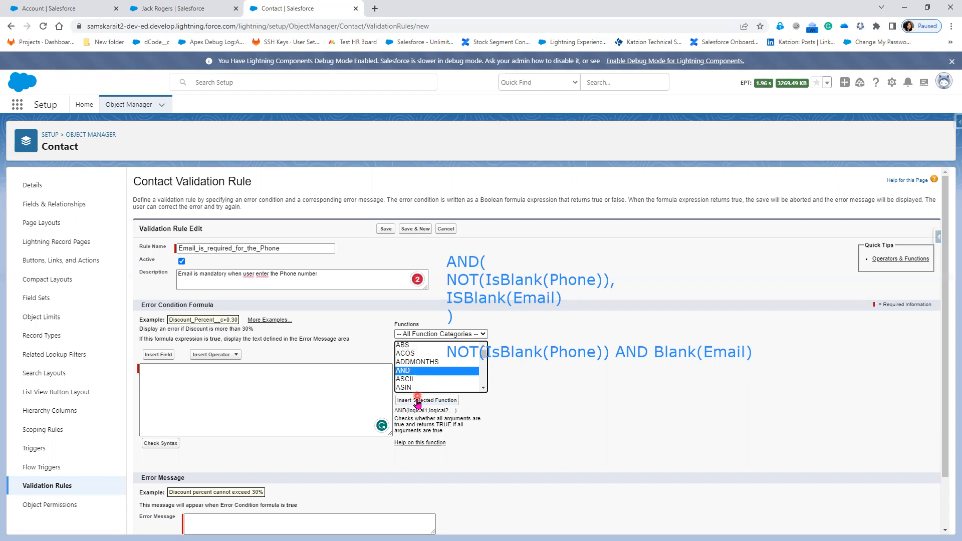
left_click(417, 401)
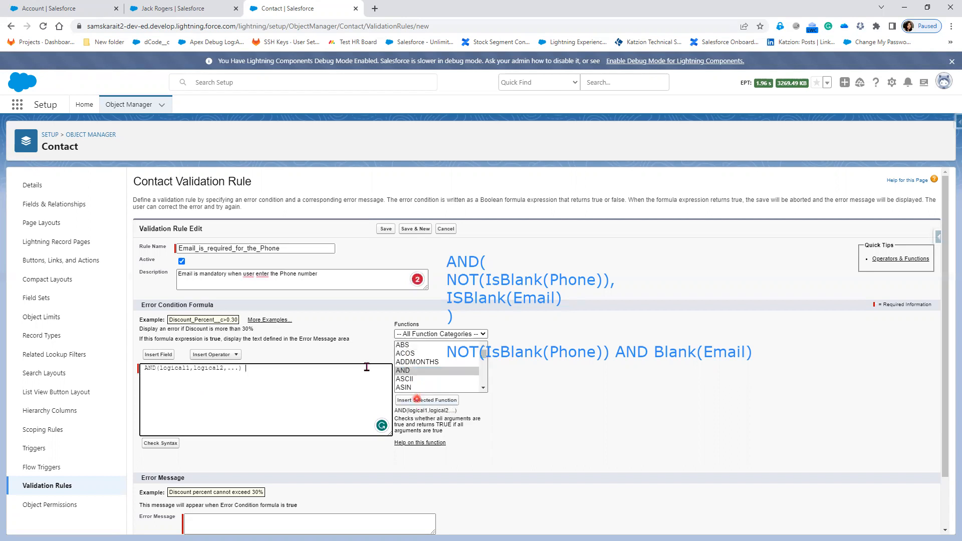
left_click(249, 274)
left_click(249, 299)
mouse_move(273, 274)
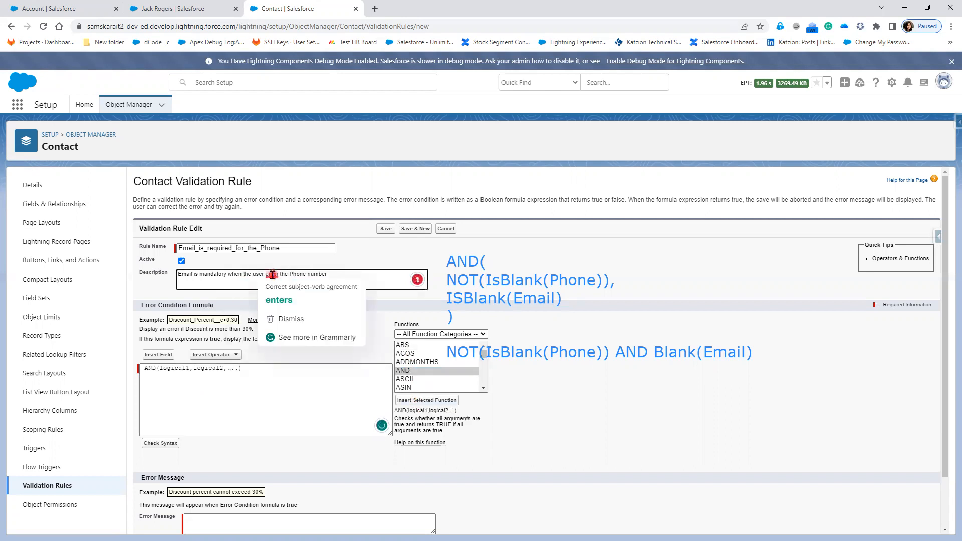
left_click(273, 299)
Step: Clear AND's placeholder arguments and split the formula onto an indented second line
left_click(170, 368)
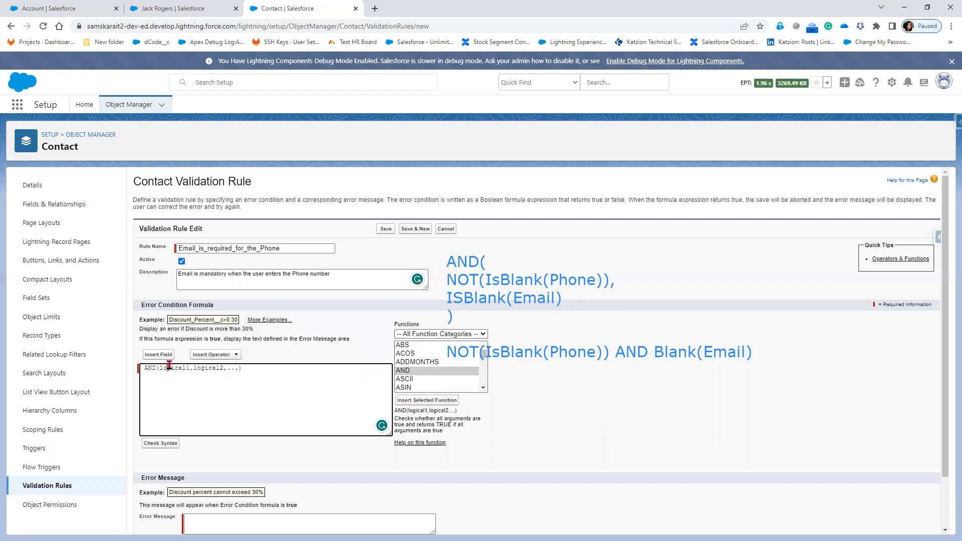
double_click(172, 369)
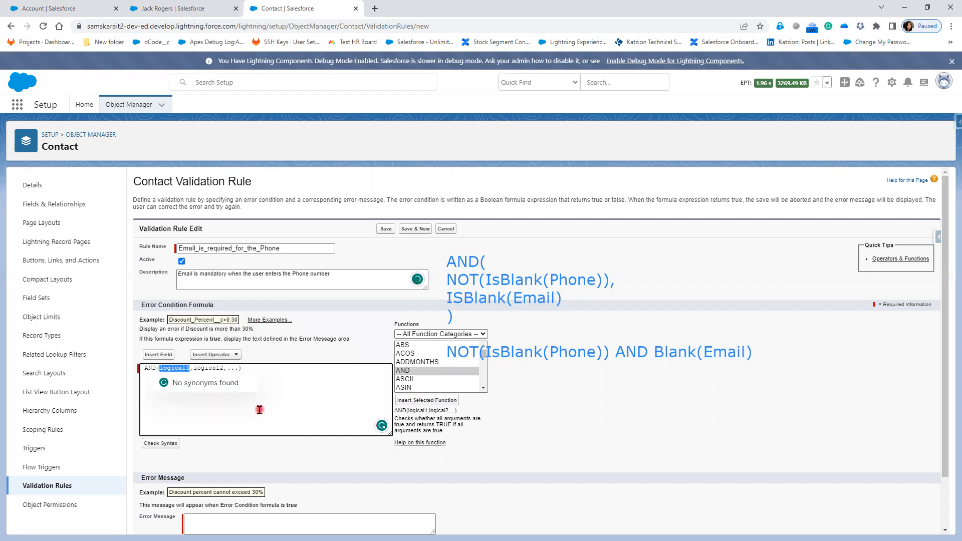
key("Delete")
key("Delete")
key("Delete")
key("Delete")
key("Delete")
key("Delete")
key("Delete")
key("Delete")
key("Delete")
key("Delete")
key("Delete")
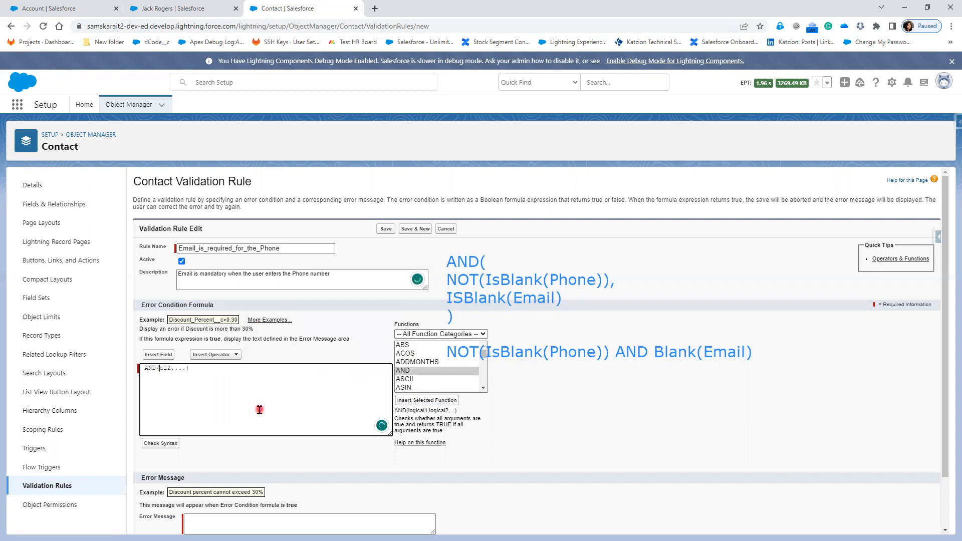
key("Delete")
key("Delete")
key("Return")
left_click(178, 373)
key("Tab")
left_click(178, 374)
scroll(424, 385, "down", 15)
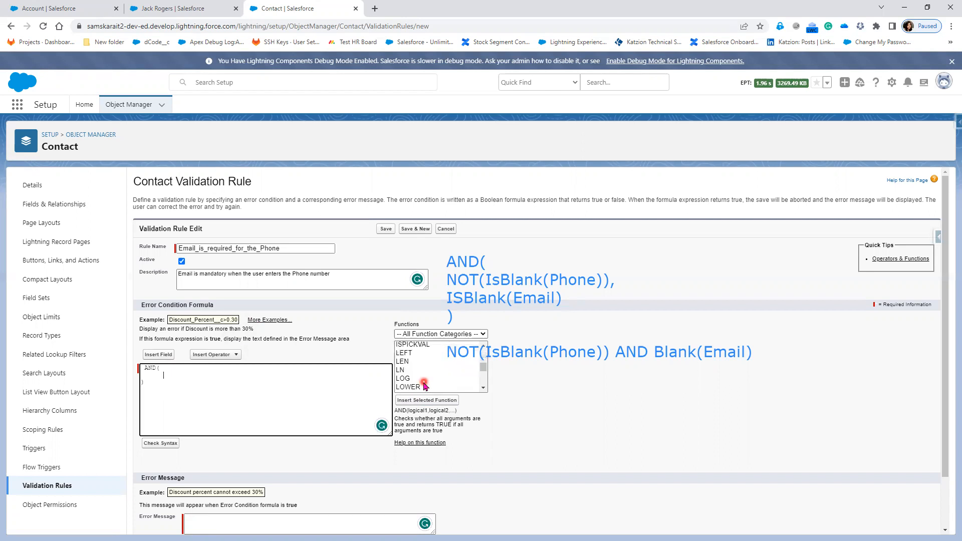
scroll(424, 385, "down", 5)
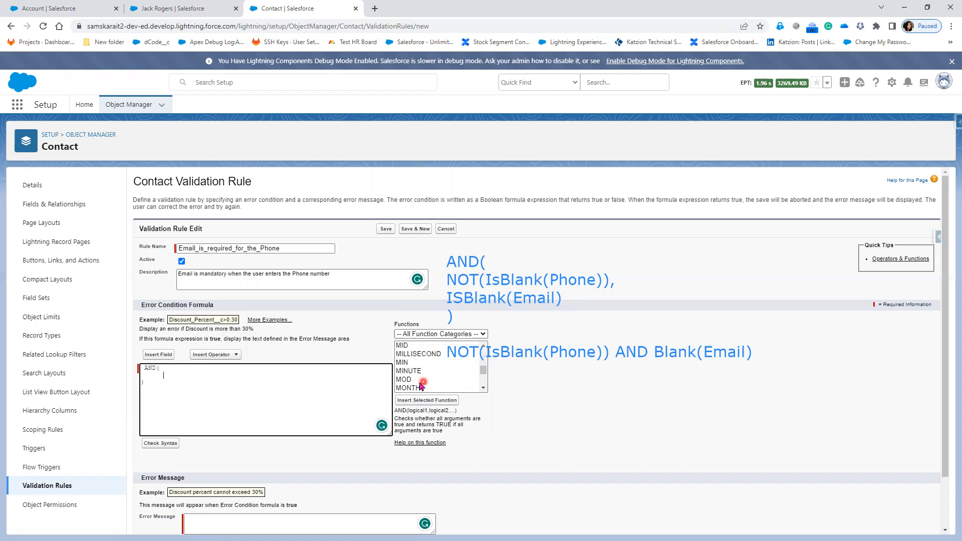
Step: Nest ISBLANK inside NOT on the second line, removing their placeholders
left_click(407, 347)
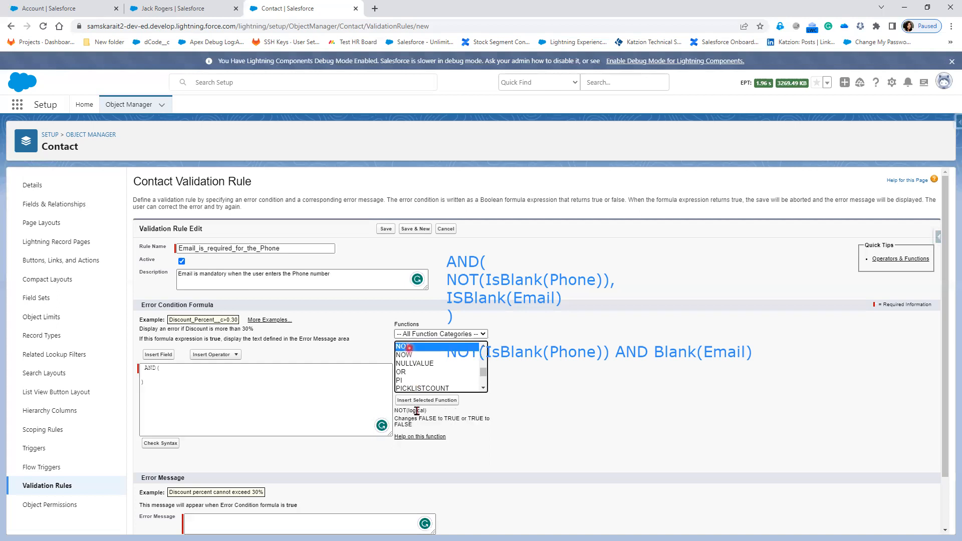
left_click(417, 401)
double_click(193, 375)
key("BackSpace")
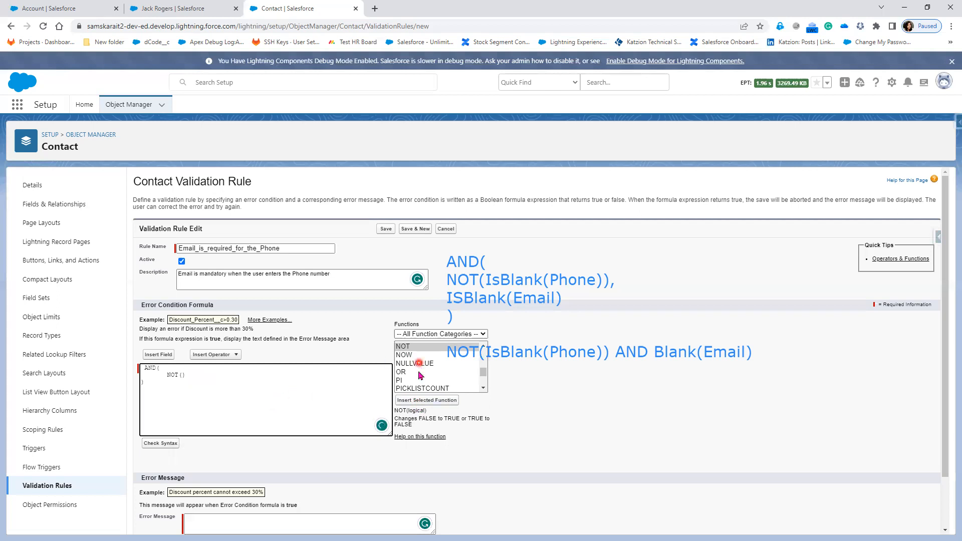
scroll(420, 383, "up", 3)
scroll(420, 382, "up", 5)
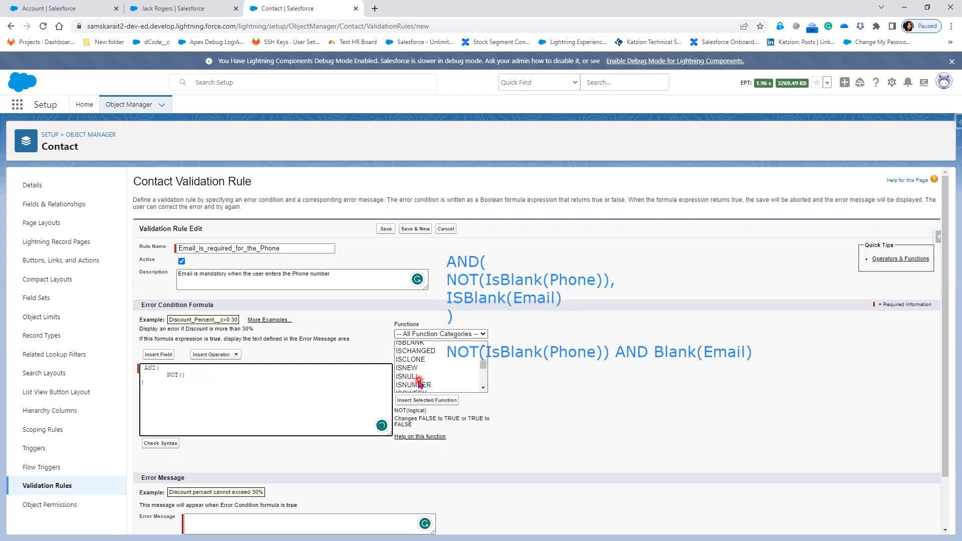
left_click(417, 345)
left_click(425, 401)
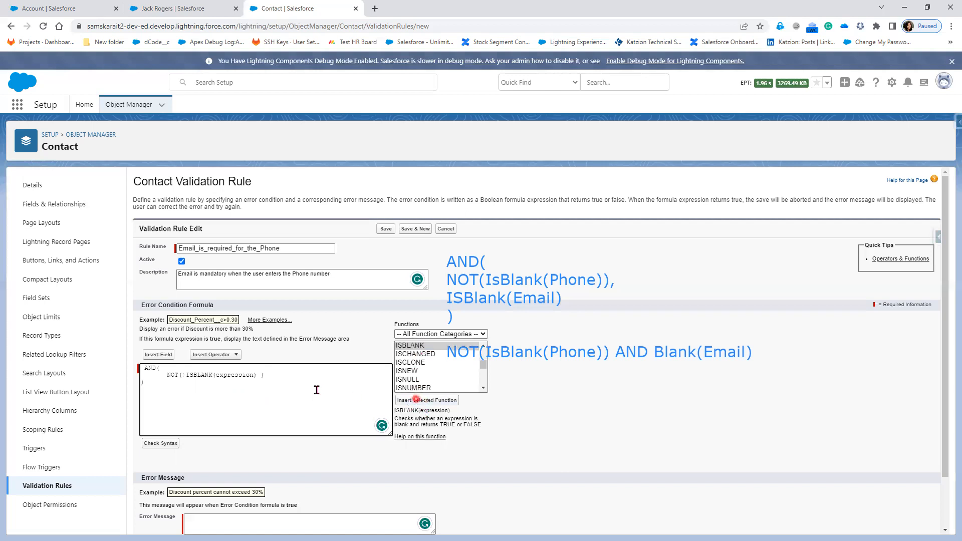
double_click(224, 376)
key("BackSpace")
Step: Insert the Phone field into ISBLANK, giving NOT(ISBLANK(Phone)), and start the next line
left_click(159, 355)
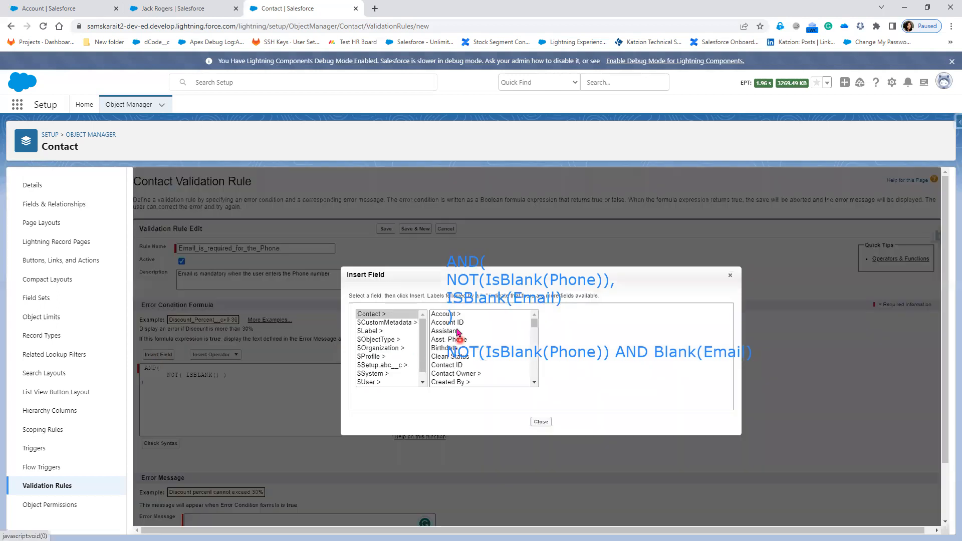
scroll(462, 373, "down", 5)
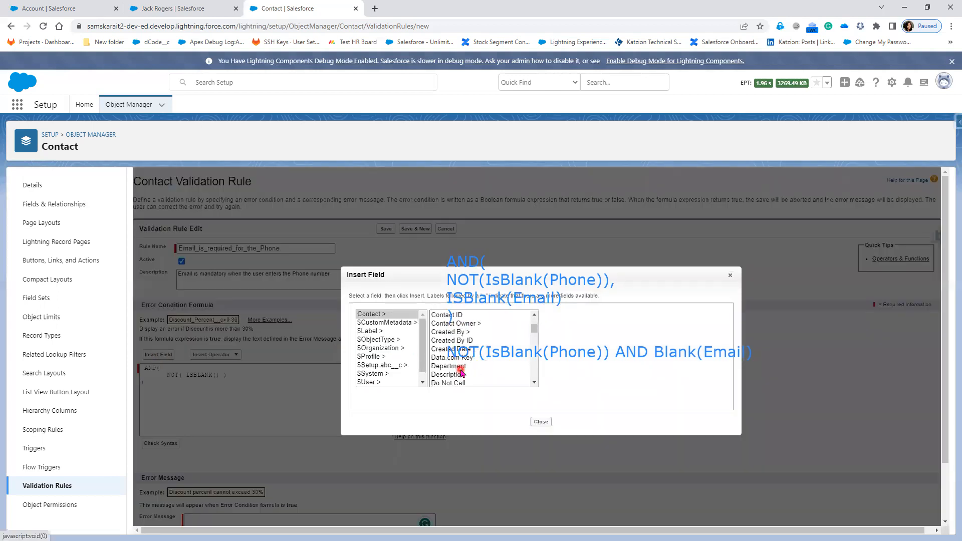
scroll(462, 373, "down", 6)
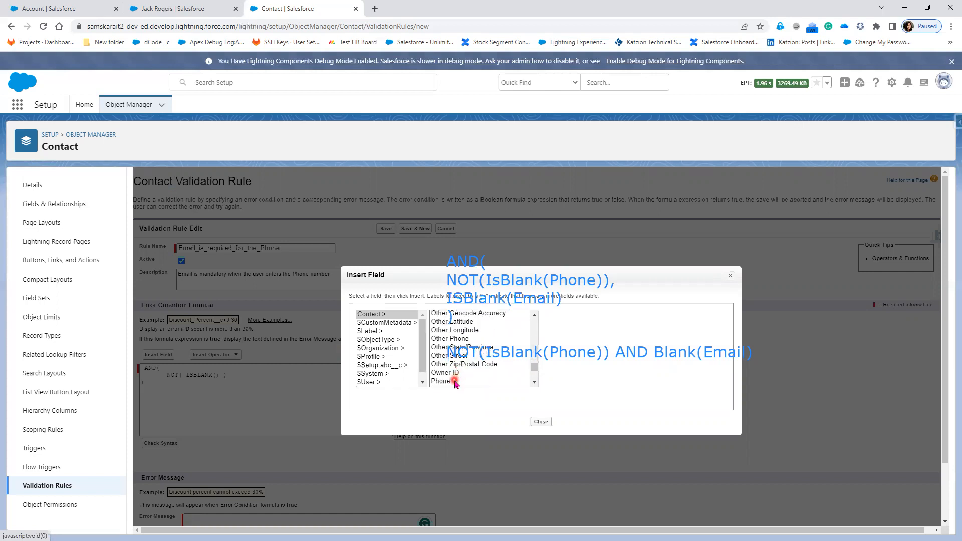
left_click(451, 381)
left_click(567, 369)
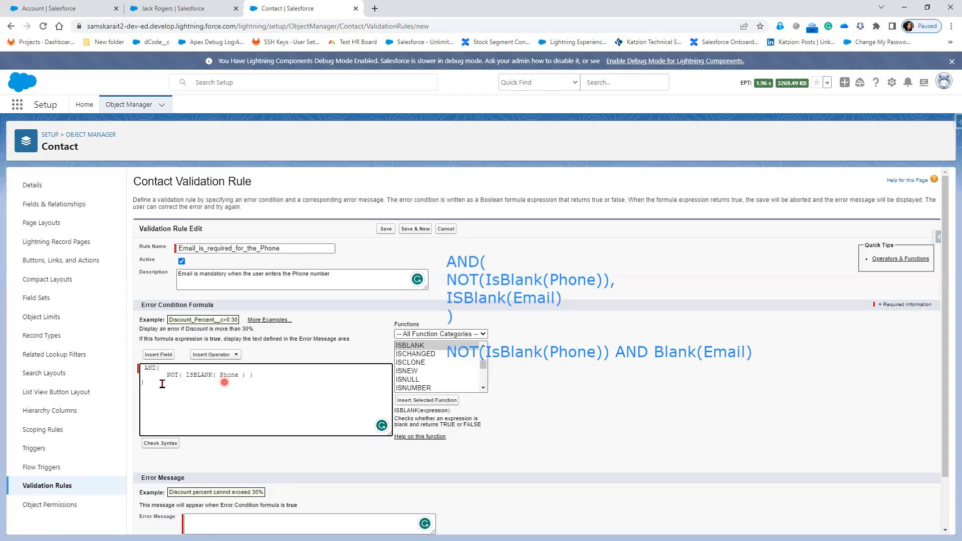
left_click(273, 375)
key("Tab")
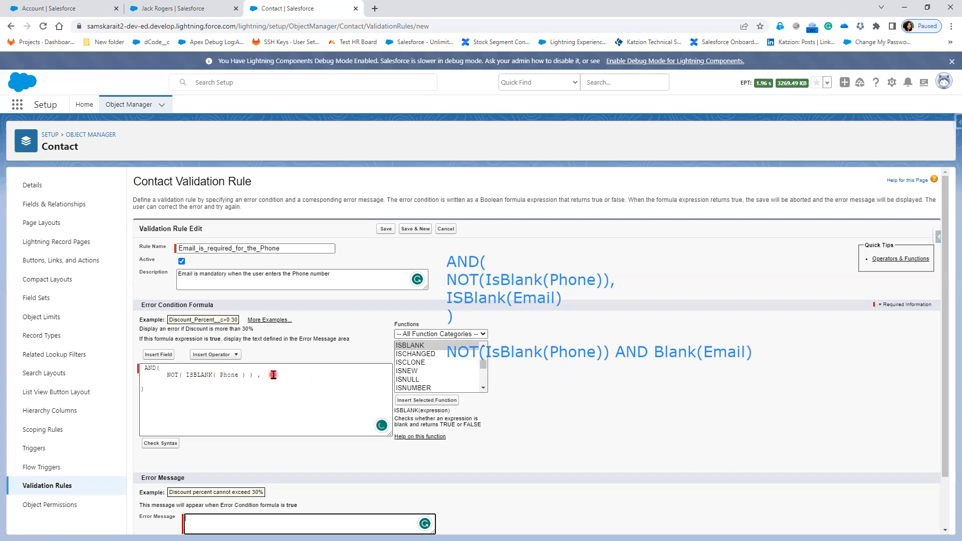
left_click(216, 383)
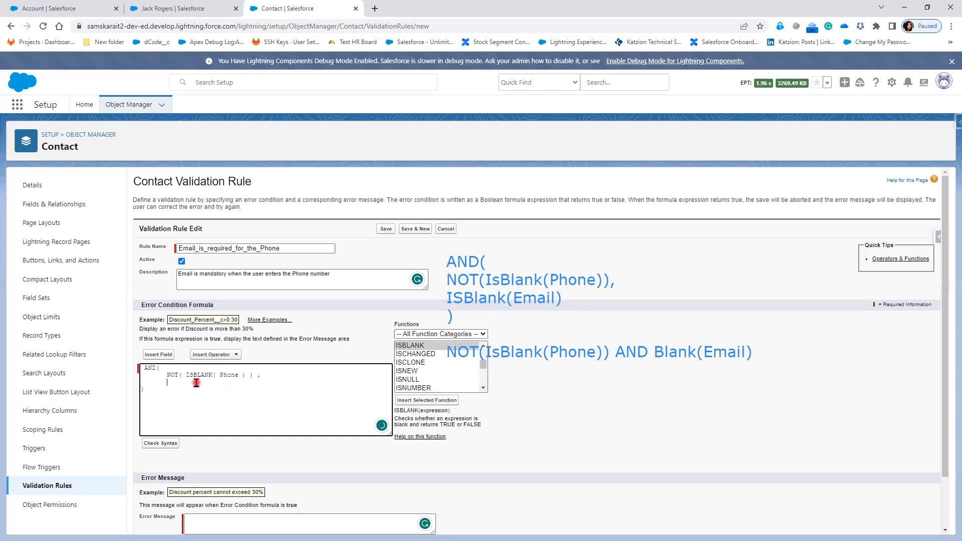
Step: Add ISBLANK(Email) on the next line and check the syntax, which reports no errors
type("ISBLANK(Email")
left_click(167, 444)
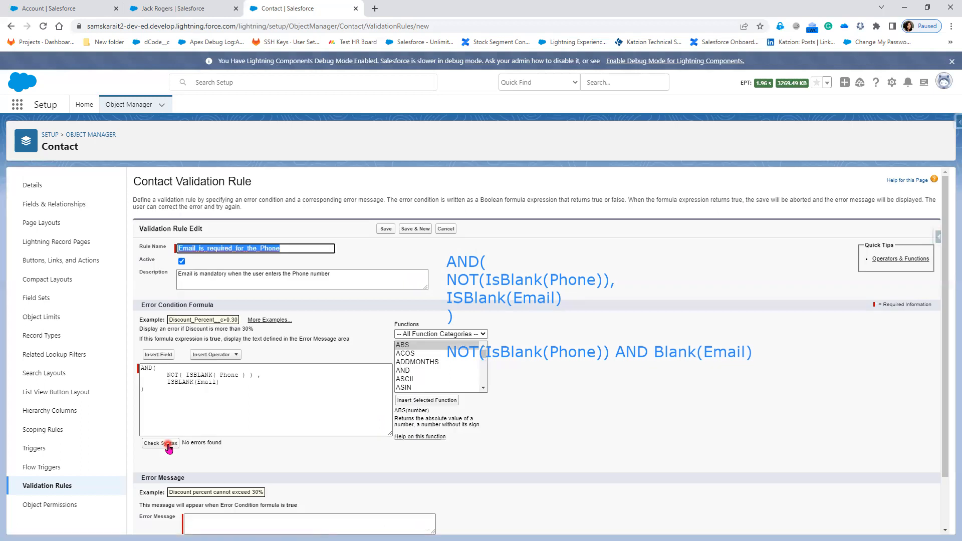
Step: Type the error message 'Email field is mandatory when Phone has value'
scroll(169, 449, "down", 1)
left_click(208, 466)
type("Ema")
key("BackSpace")
key("BackSpace")
key("BackSpace")
key("BackSpace")
type("Emailfield")
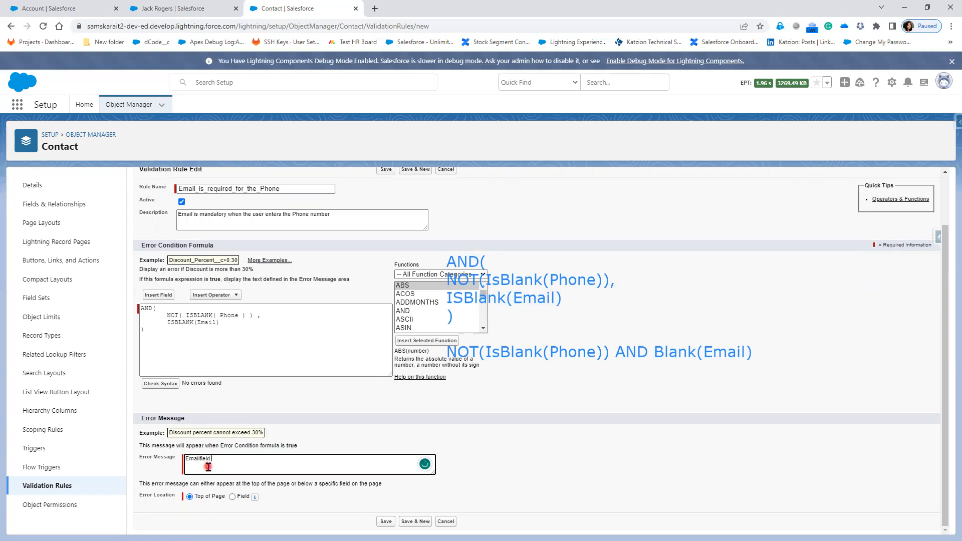
key("Left")
key("Left")
key("Left")
key("Left")
key("Left")
left_click(222, 460)
type("is man")
type("datory")
type(" for")
key("BackSpace")
key("BackSpace")
key("BackSpace")
type("when Phone")
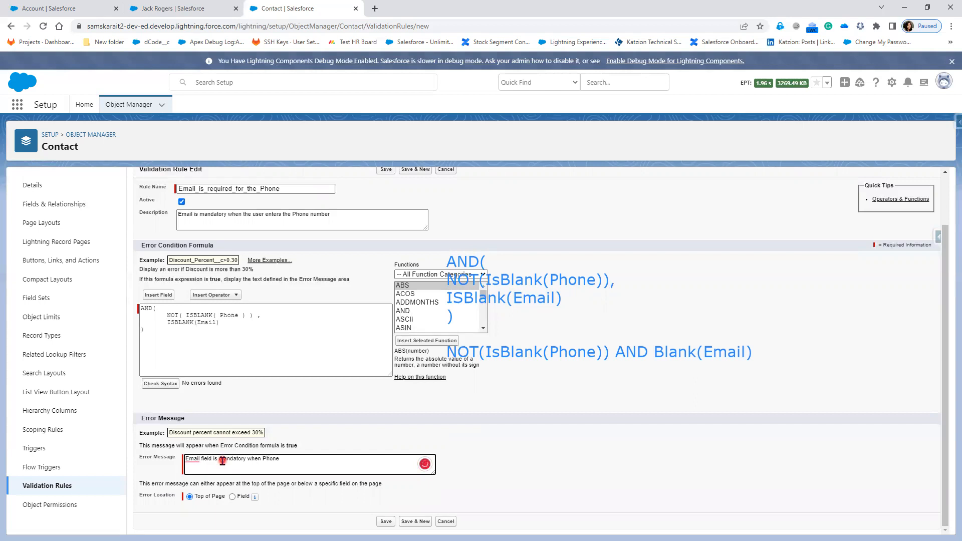
type(" is not bla")
key("BackSpace")
key("BackSpace")
key("BackSpace")
key("BackSpace")
key("BackSpace")
key("BackSpace")
key("BackSpace")
type("has valu")
Step: Show the error at the Email field, accept grammar fixes 'The email field' and 'the Phone', and save
left_click(232, 497)
left_click(287, 498)
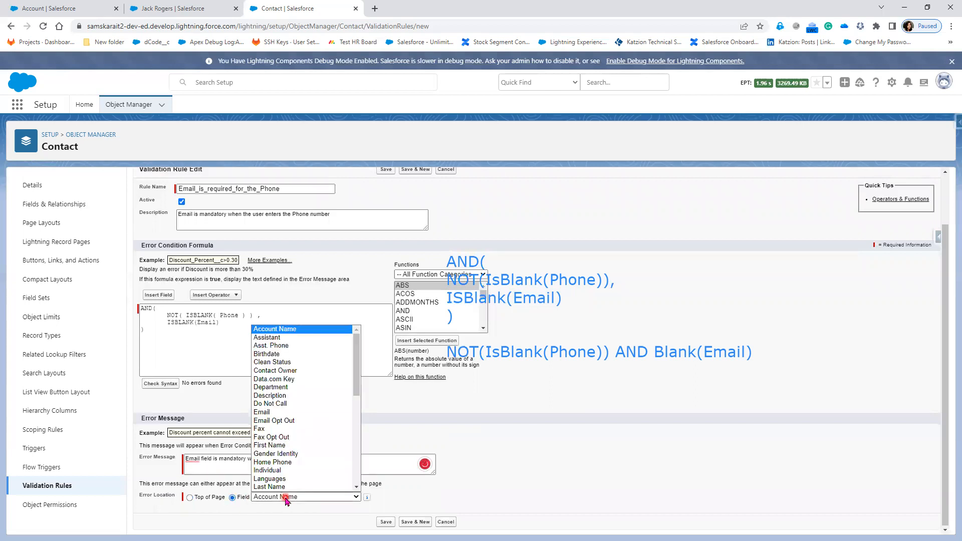
left_click(301, 412)
left_click(194, 460)
left_click(201, 488)
left_click(281, 460)
left_click(290, 487)
left_click(384, 522)
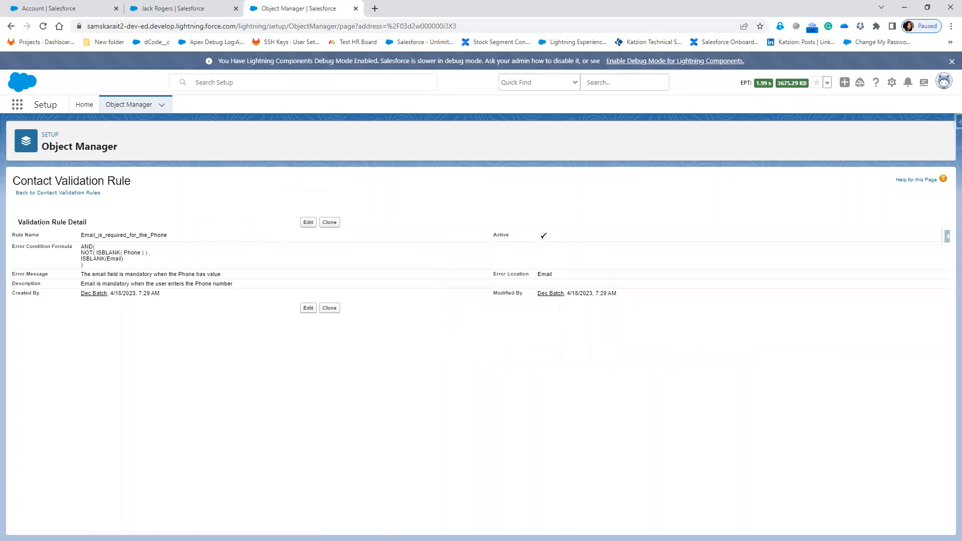
Step: Clear the contact's Email and save, triggering the Email-required validation error
left_click(203, 7)
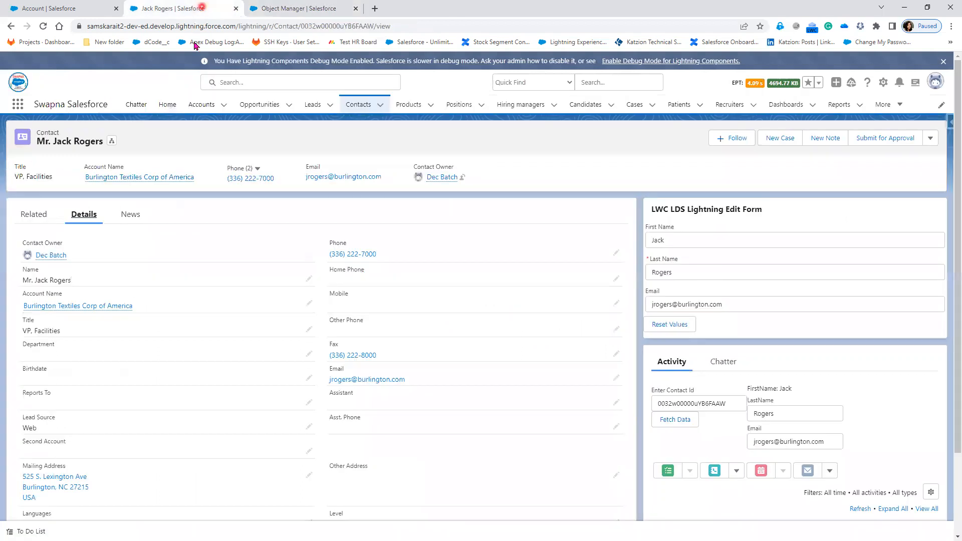
left_click(616, 378)
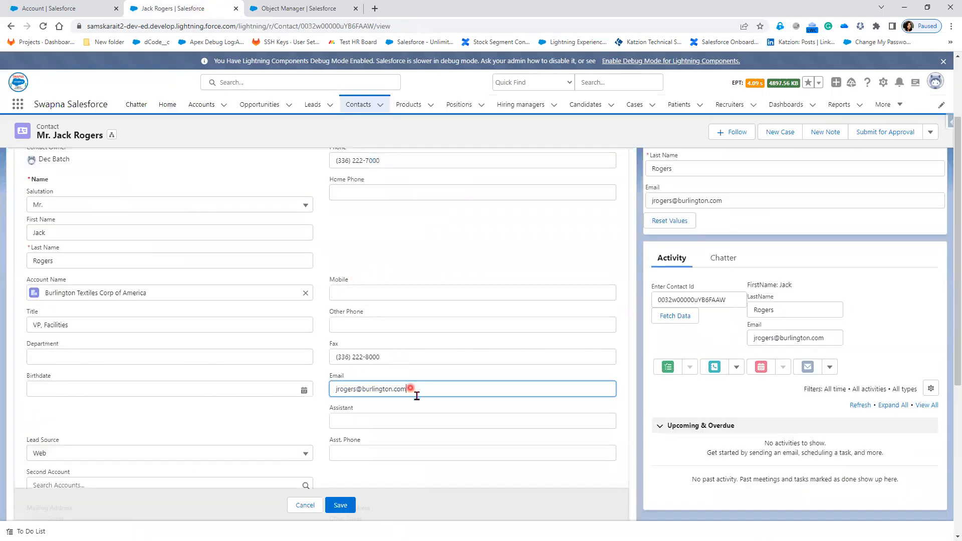
left_click_drag(413, 390, 236, 393)
key("BackSpace")
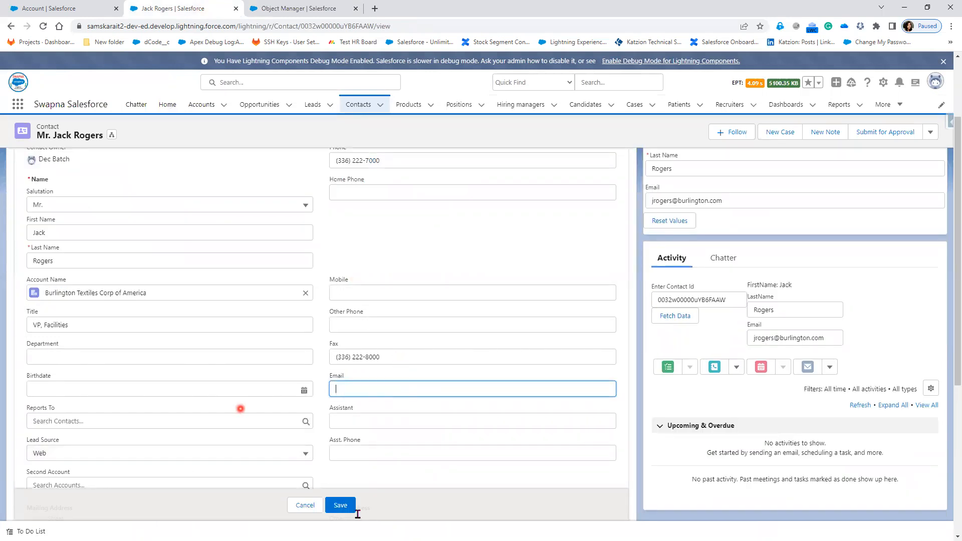
left_click(346, 507)
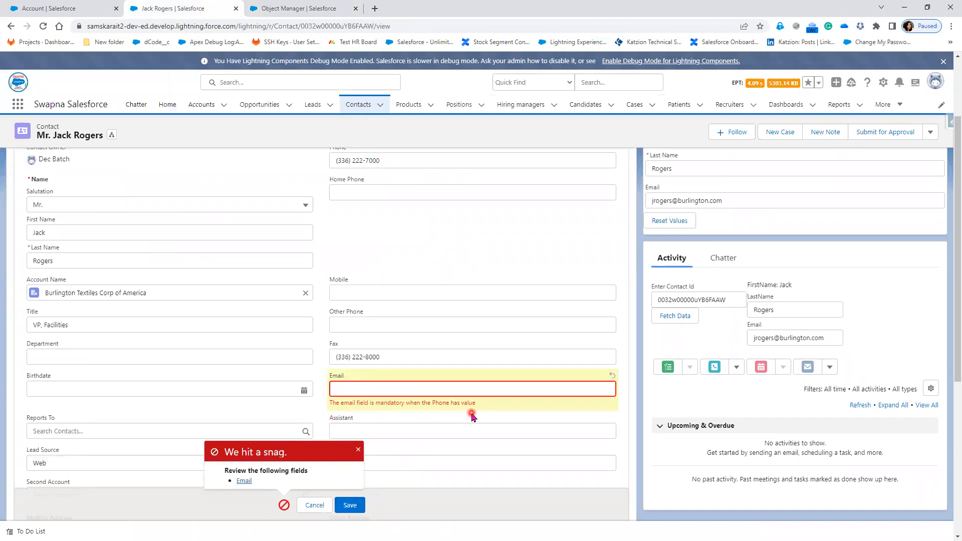
Step: Clear the Phone too and save the contact with both fields empty
scroll(409, 296, "up", 2)
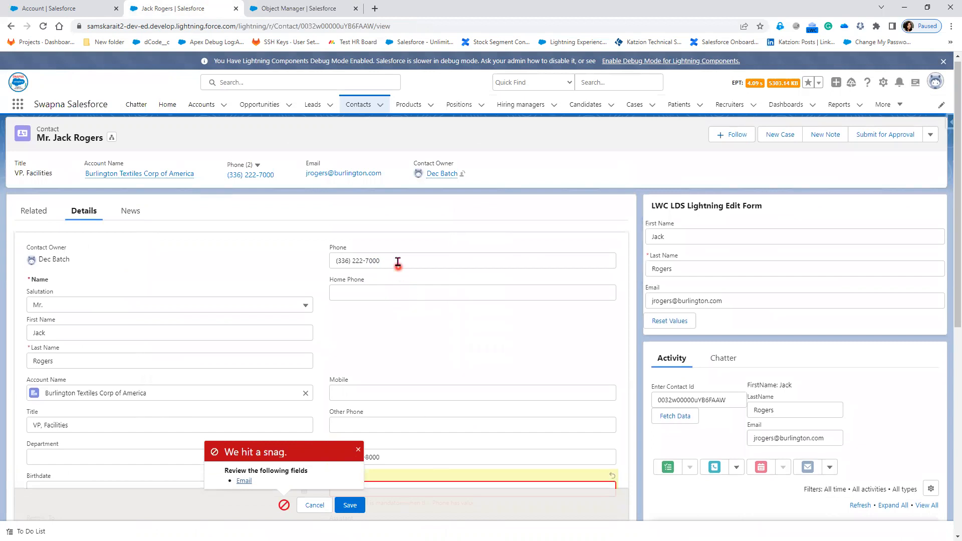
left_click_drag(398, 261, 283, 262)
key("BackSpace")
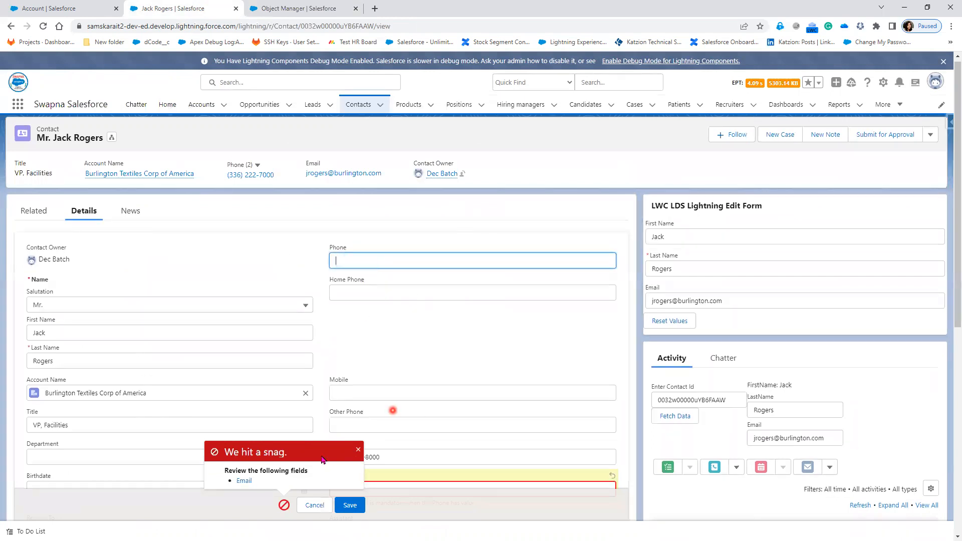
left_click(350, 506)
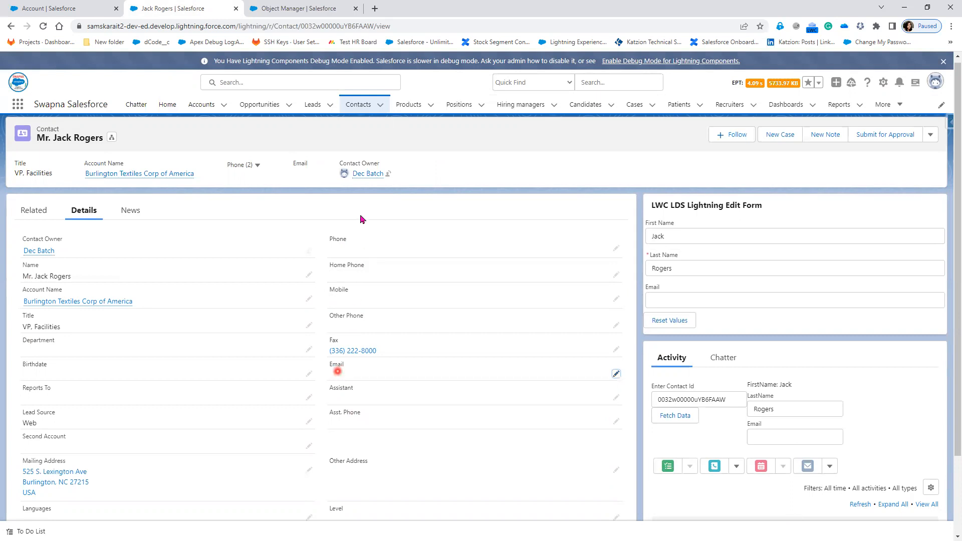
Step: Re-enter a saved phone number, see the save rejected without Email, cancel, and return to the slides
left_click(616, 248)
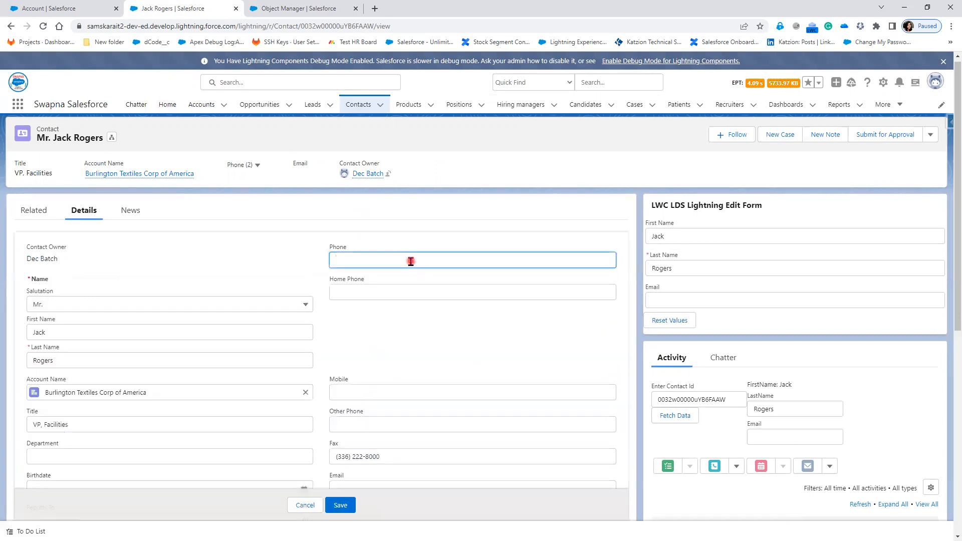
left_click(412, 261)
left_click(408, 326)
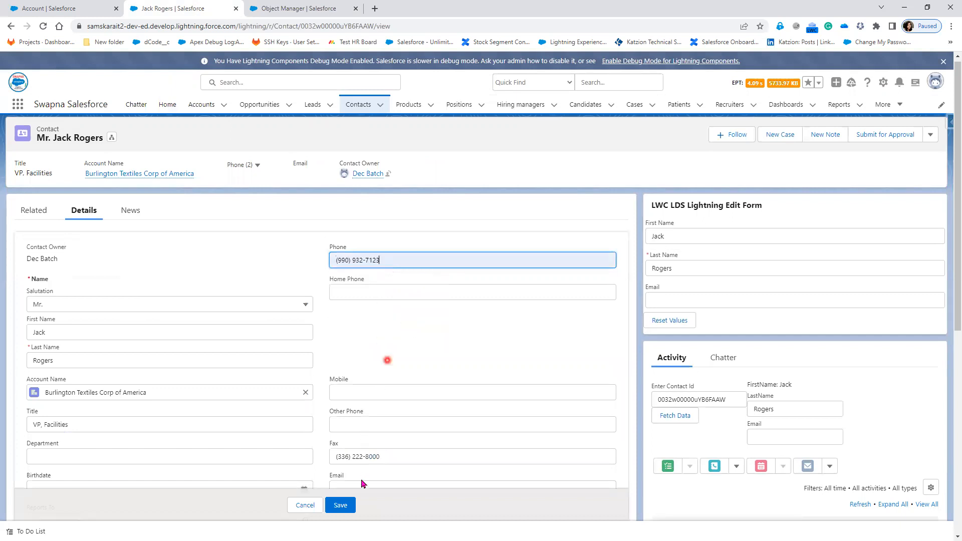
left_click(336, 502)
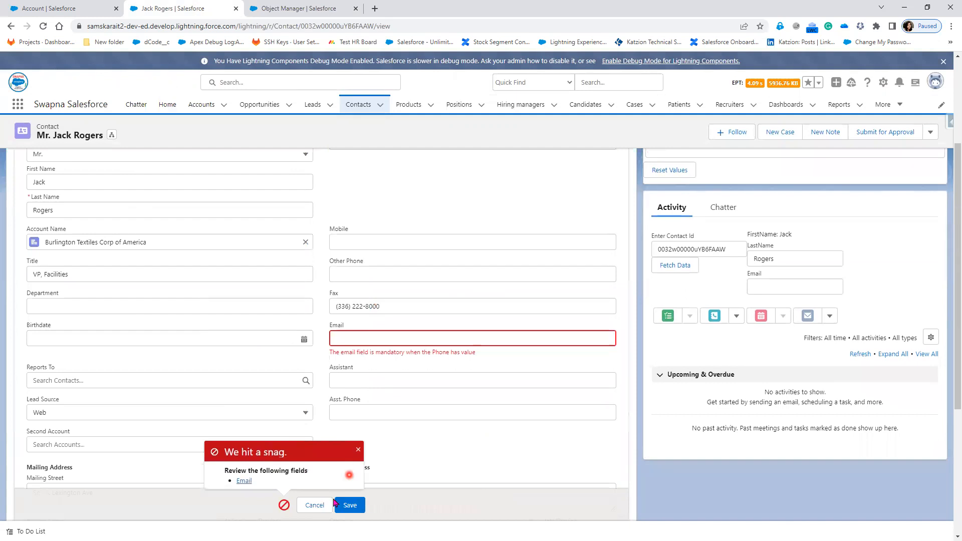
left_click(316, 505)
scroll(343, 410, "up", 3)
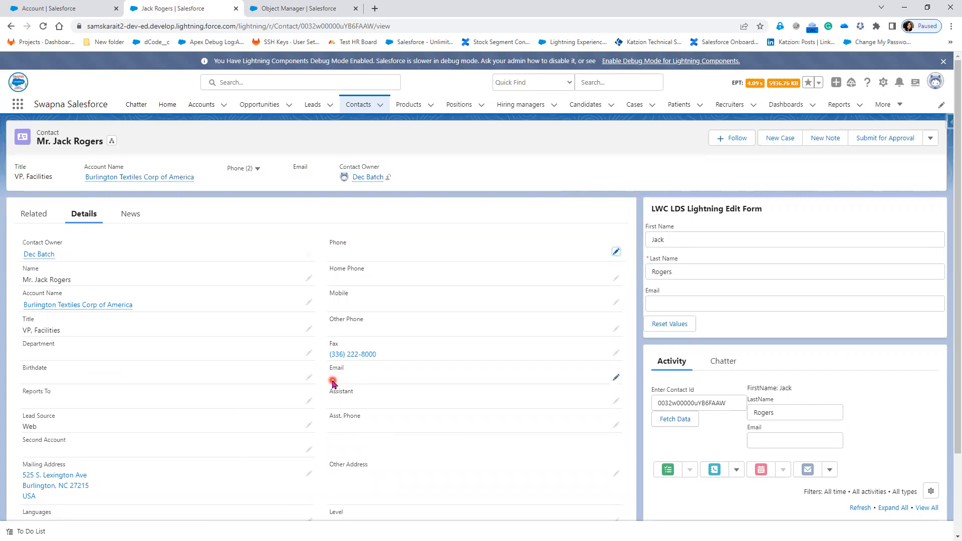
key("alt+Tab")
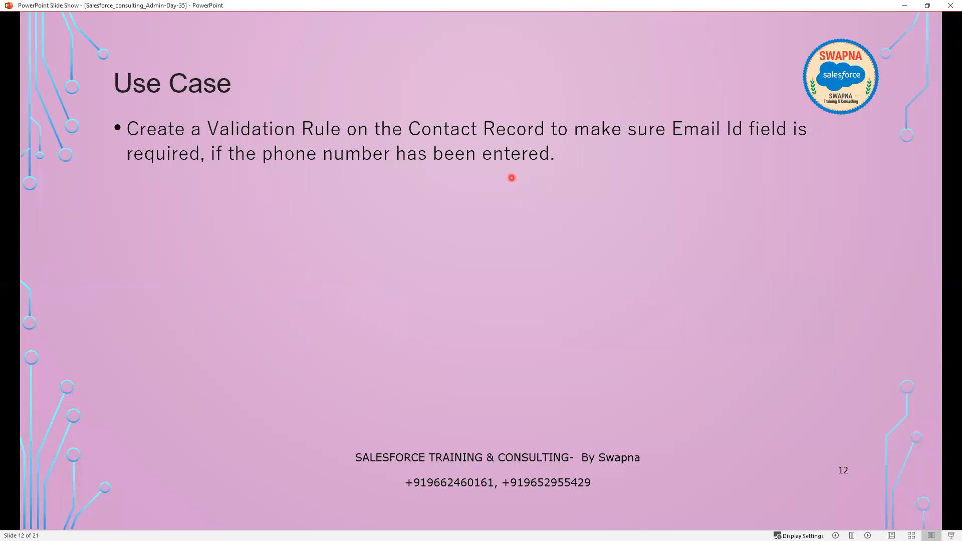
Step: Advance to slide 13 and reveal the IsNew() Function bullet and its explanation
left_click(469, 257)
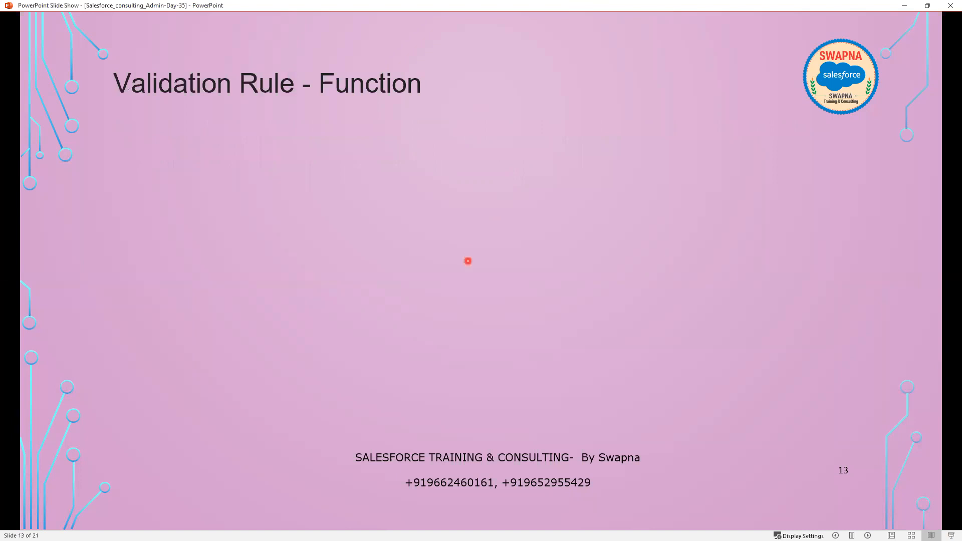
left_click(468, 261)
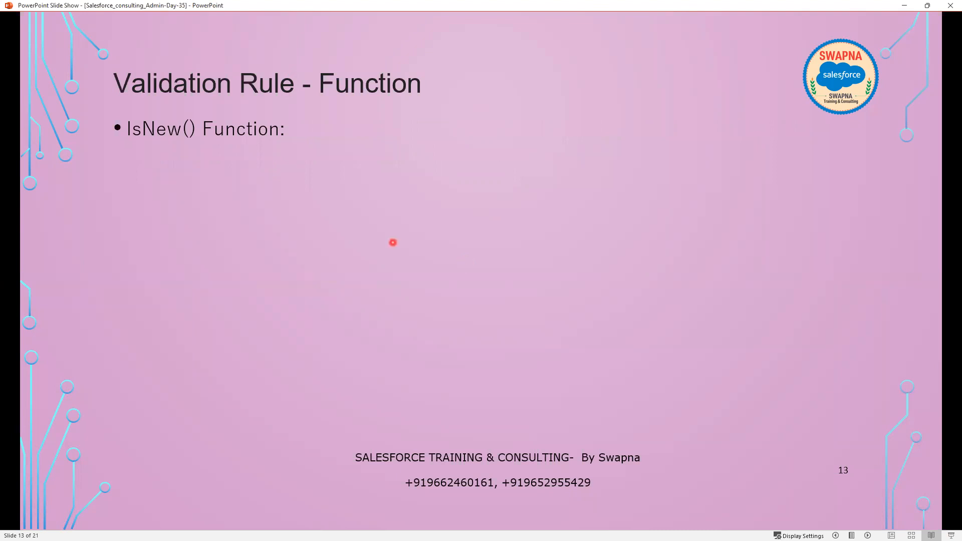
key("Right")
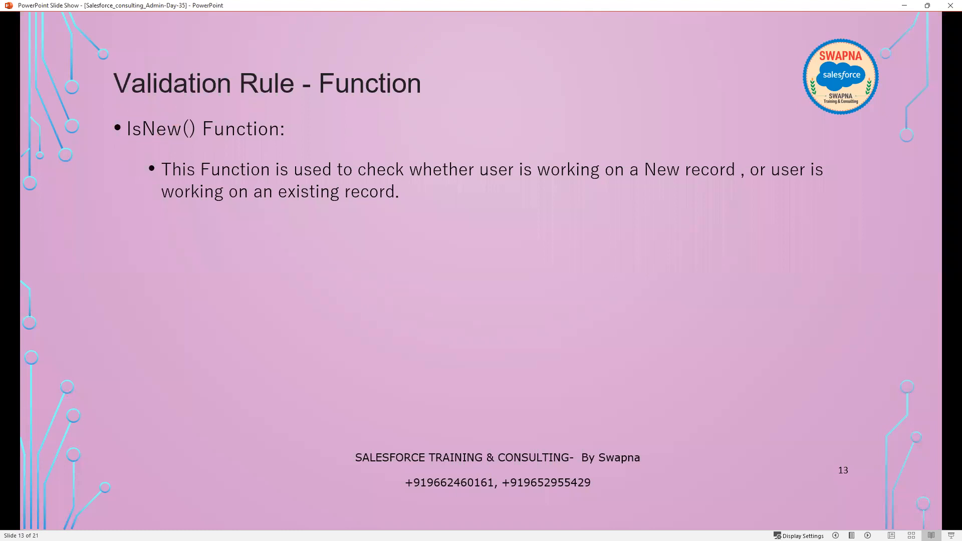
key("alt+Tab")
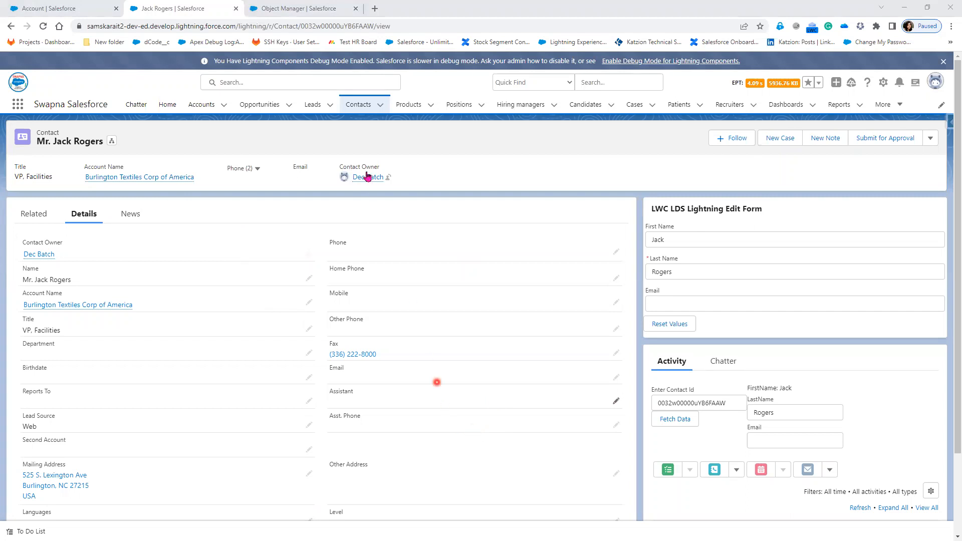
Step: Open the Contacts list, open and close a New Contact form, then open the profile menu
left_click(356, 104)
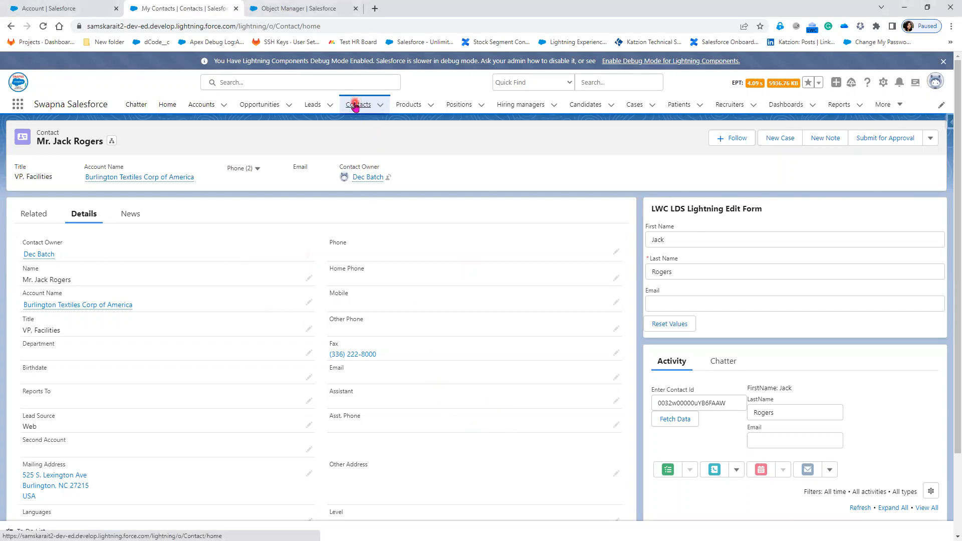
left_click(704, 145)
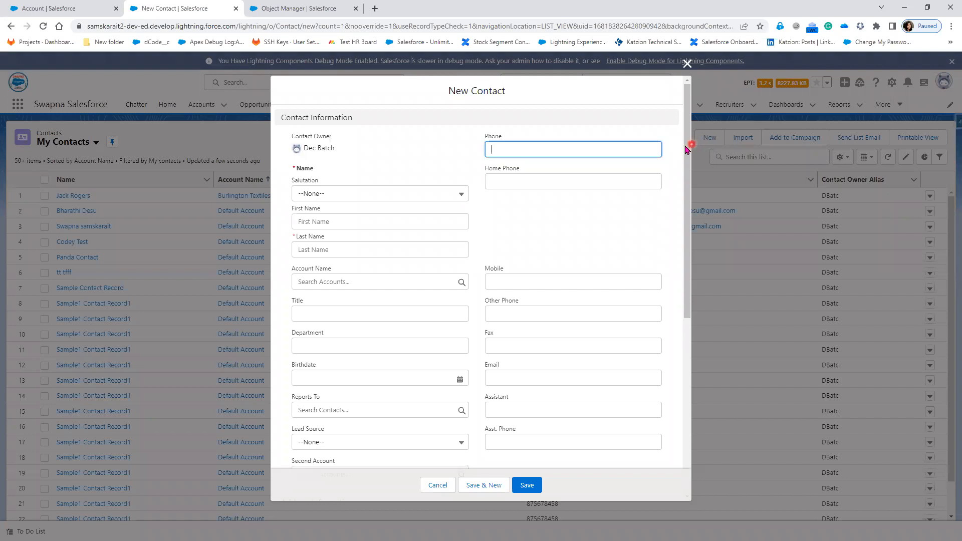
left_click(687, 63)
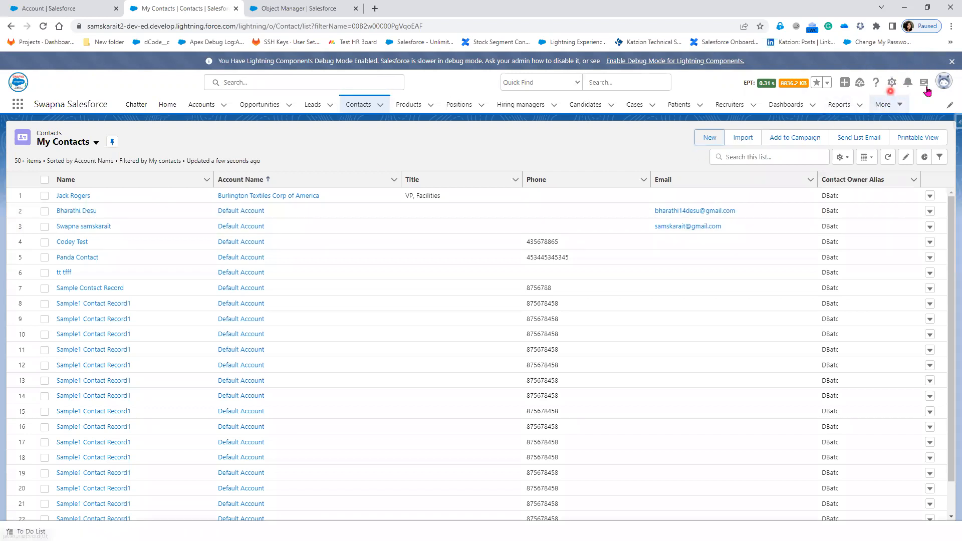
left_click(945, 85)
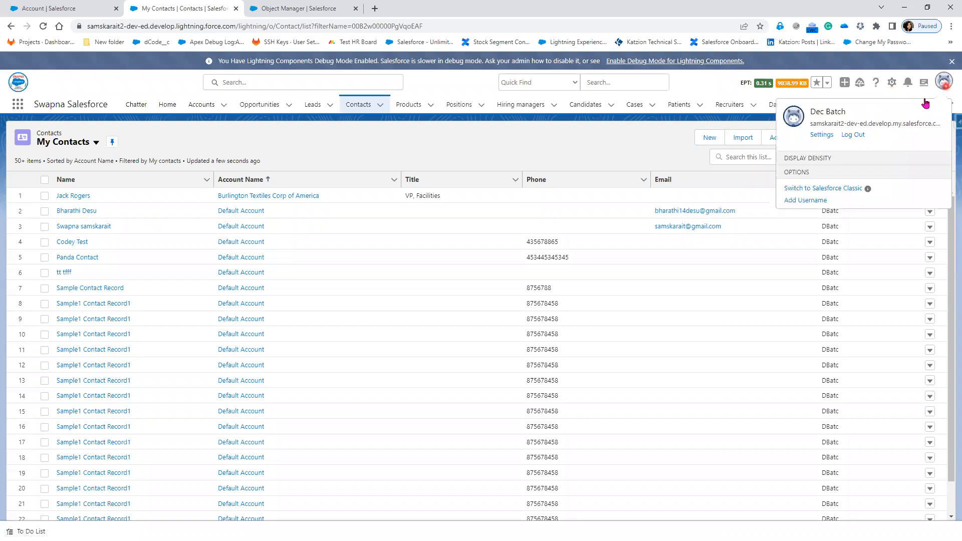
Step: Switch to Salesforce Classic, open Contacts > New, and select the new-contact page URL
left_click(815, 378)
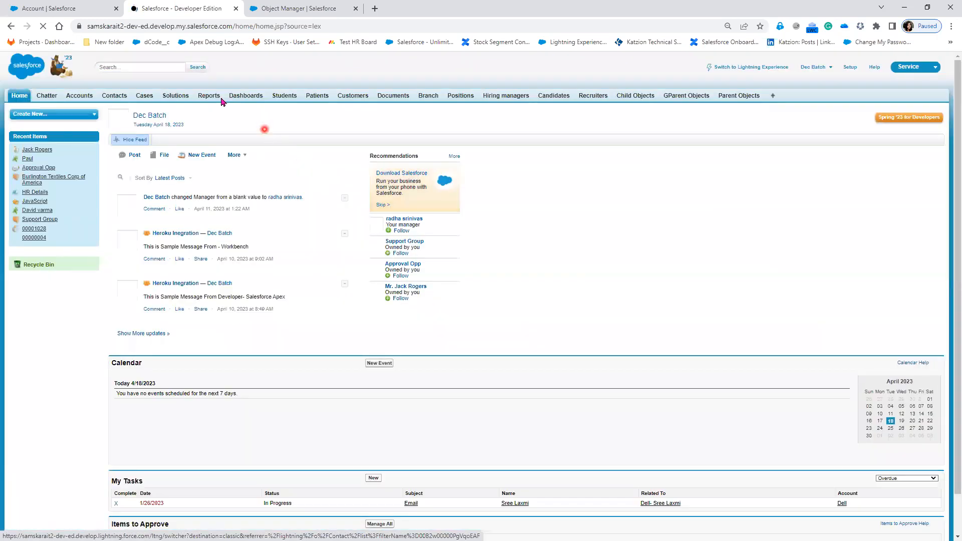
left_click(124, 97)
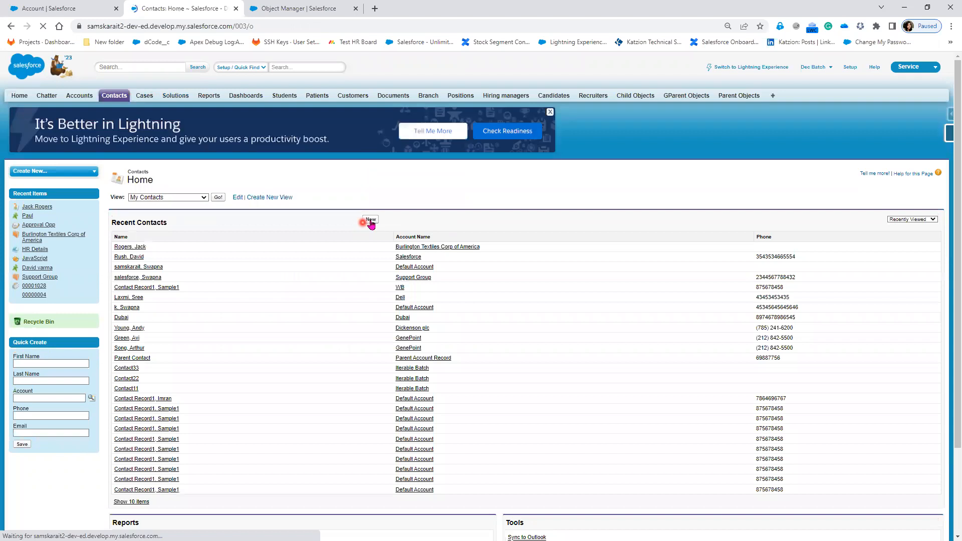
left_click(371, 220)
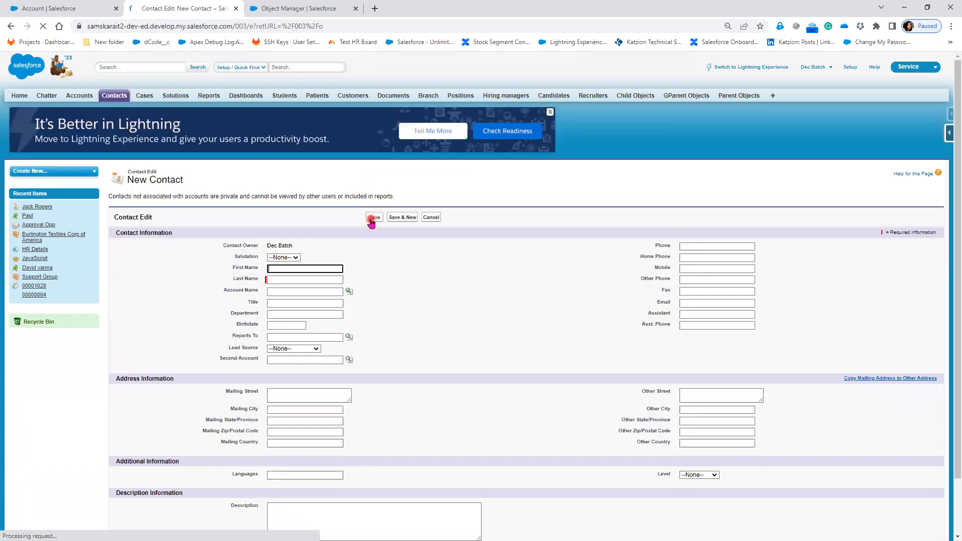
left_click(346, 26)
key("ctrl+c")
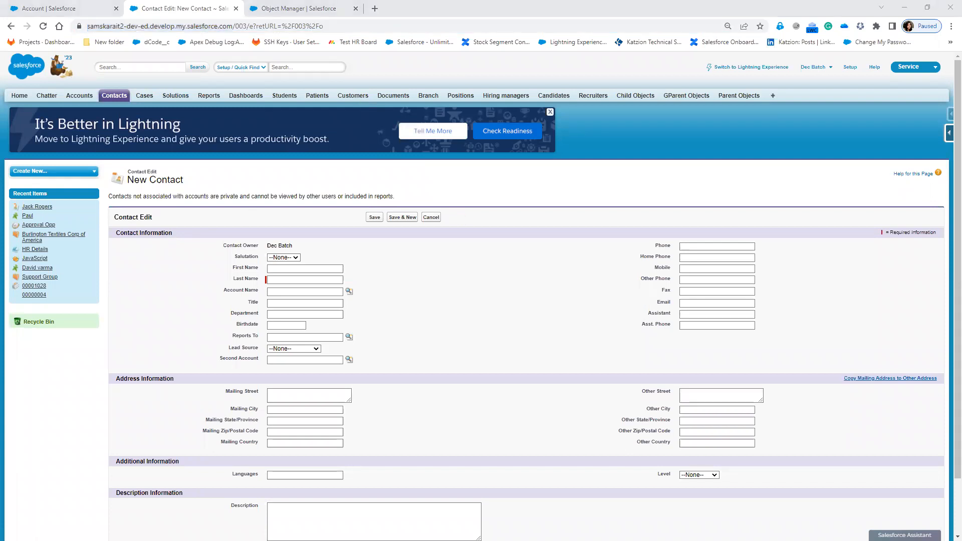
Step: Paste the new-contact URL into Notepad++ under the label 'New'
key("Return")
key("ctrl+v")
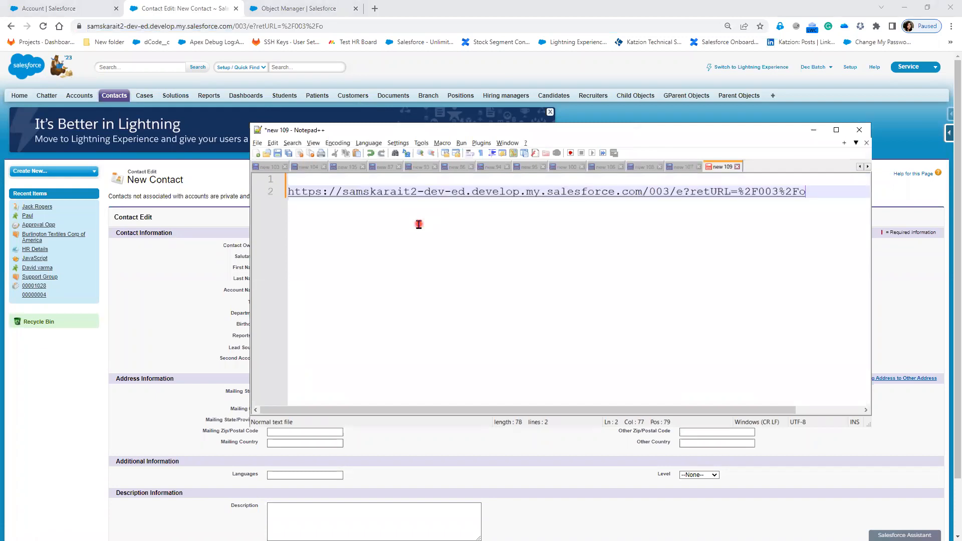
key("ctrl+Home")
type("New")
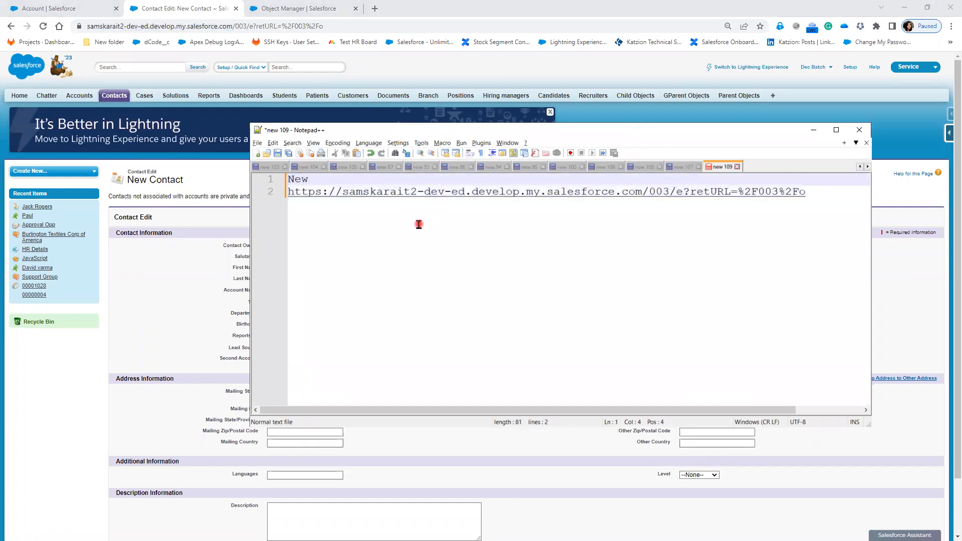
Step: Copy an existing contact's URL and paste it under the label 'old /existing Record :'
left_click(124, 99)
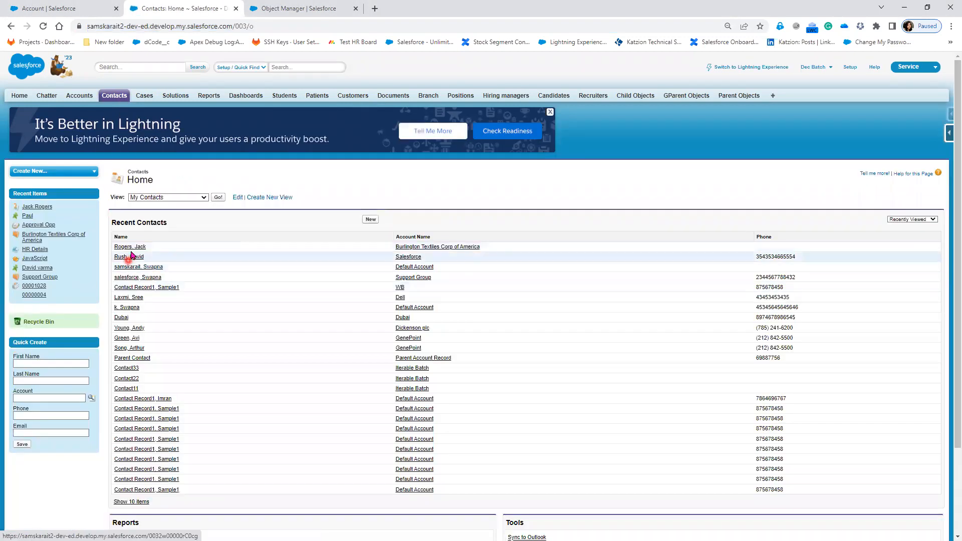
left_click(129, 247)
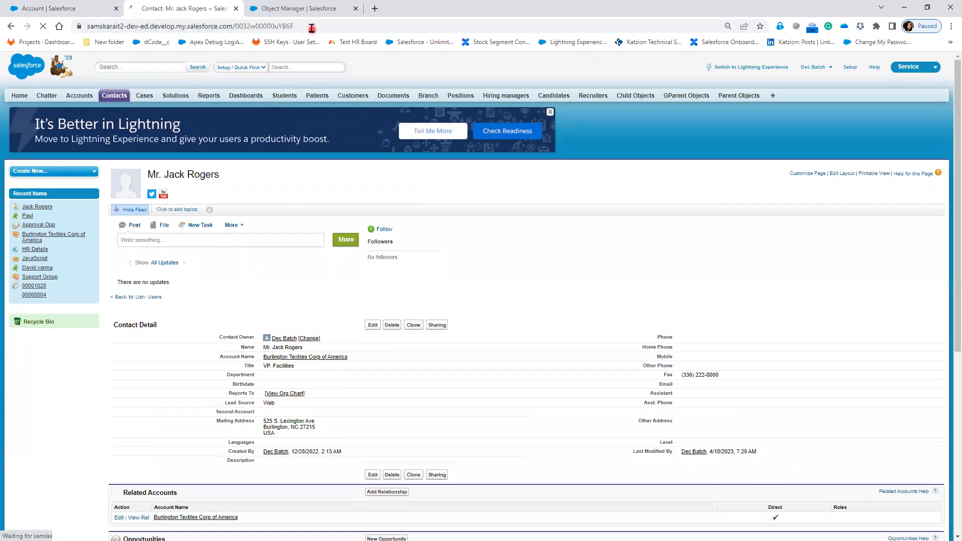
left_click(311, 26)
key("ctrl+c")
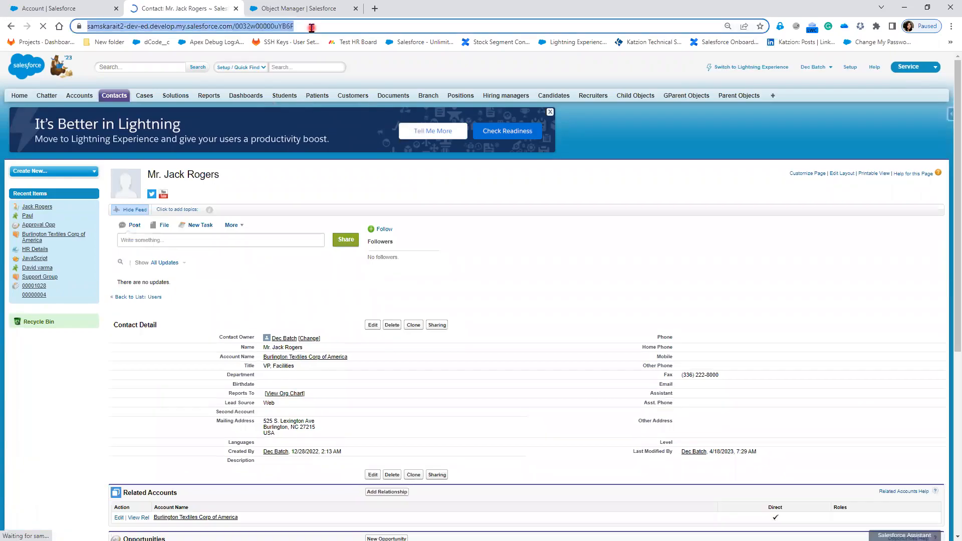
key("alt+Tab")
left_click(820, 191)
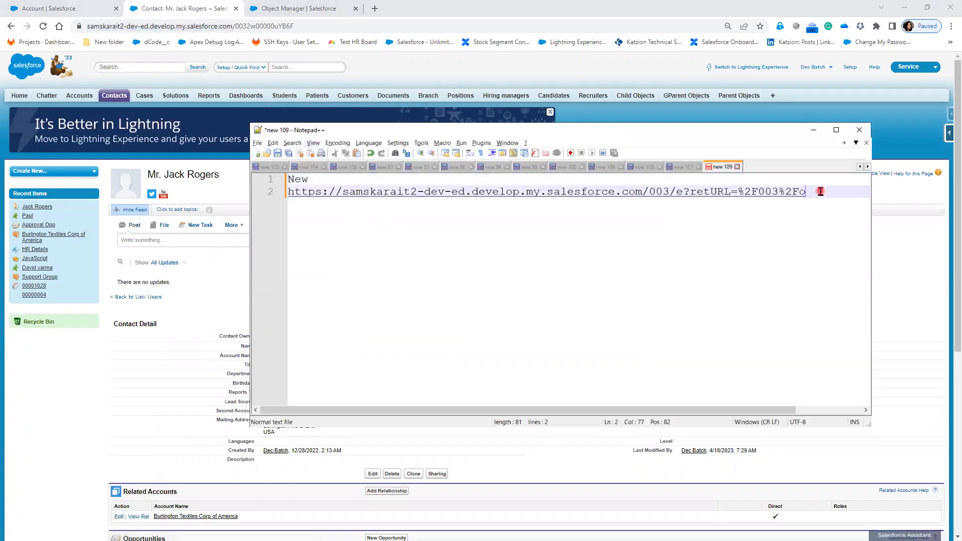
key("Return")
key("Return")
type("ol")
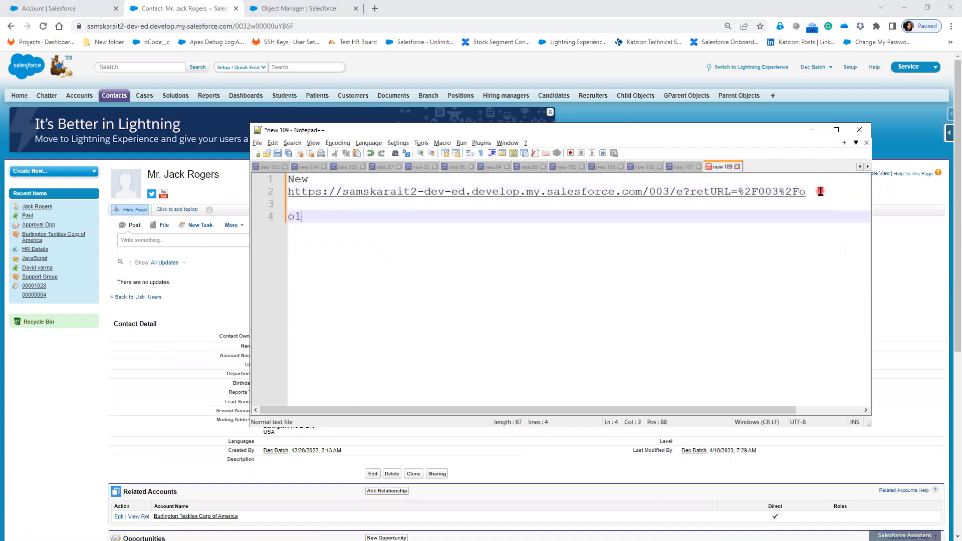
type("d :")
key("Return")
key("ctrl+v")
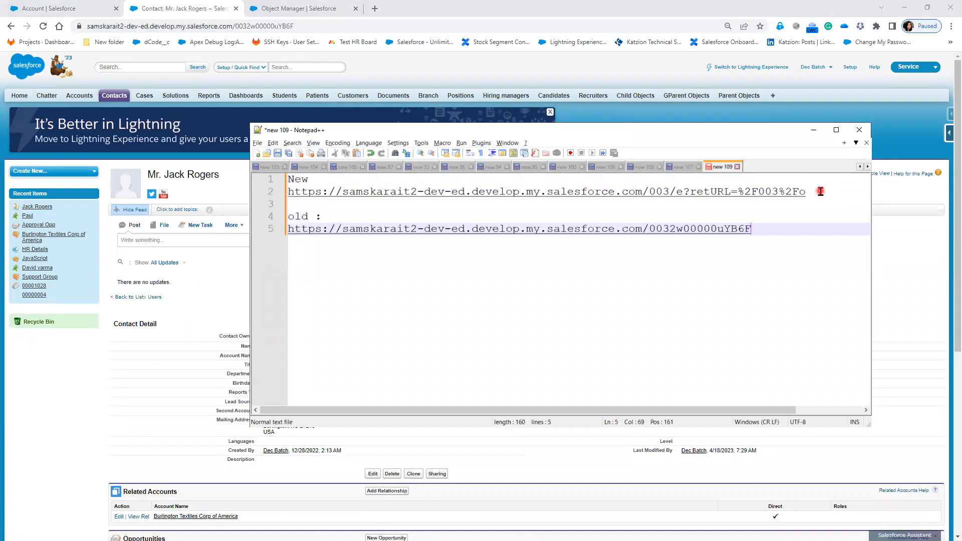
left_click(309, 216)
type("/existing ")
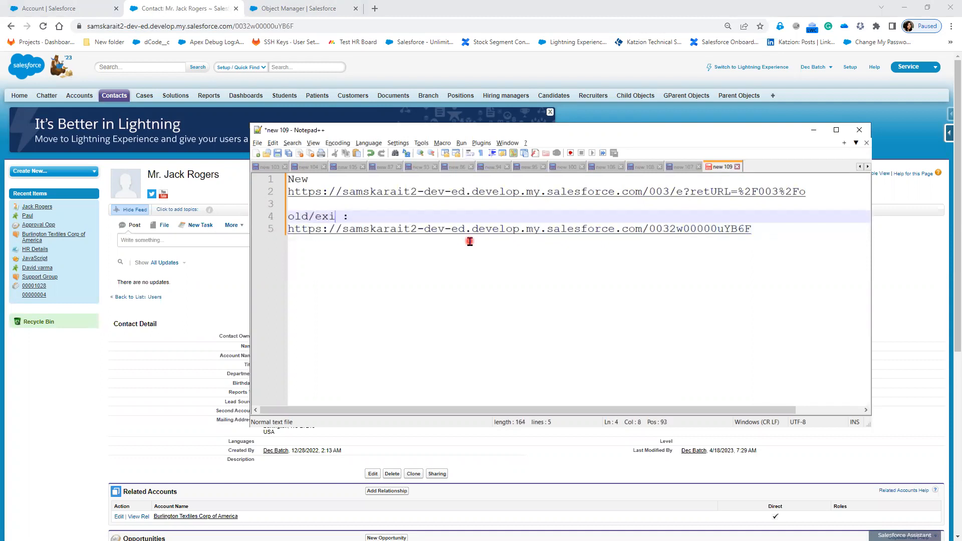
type("Record")
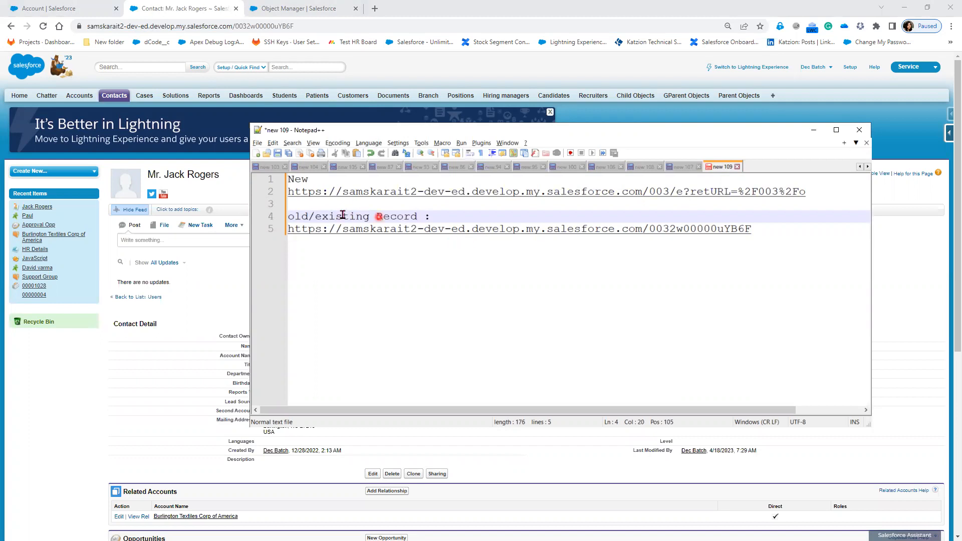
left_click(309, 216)
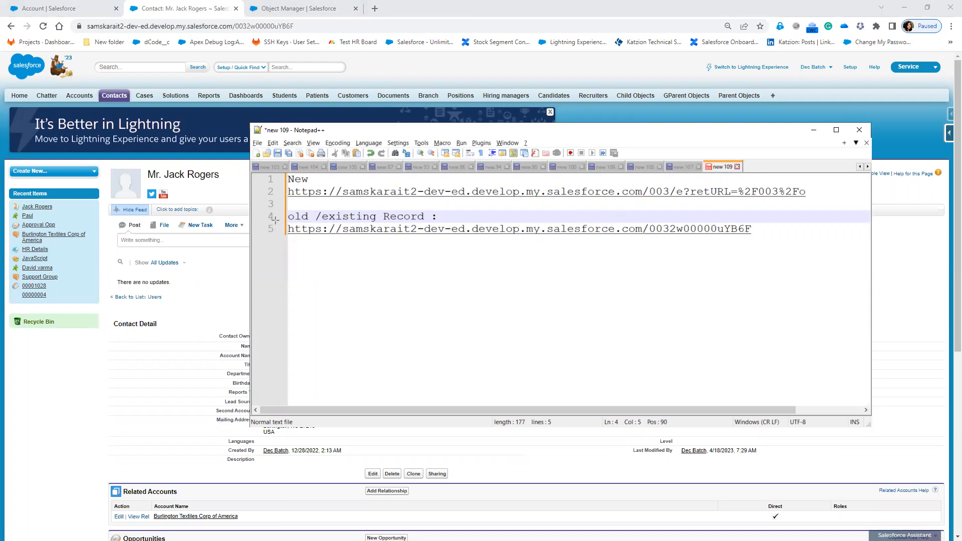
Step: Outline 003/e in the new URL against the existing record ID, then reveal IsNew()'s return-value bullet
mouse_move(281, 219)
left_mouse_down()
mouse_move(457, 238)
mouse_move(763, 240)
left_mouse_up()
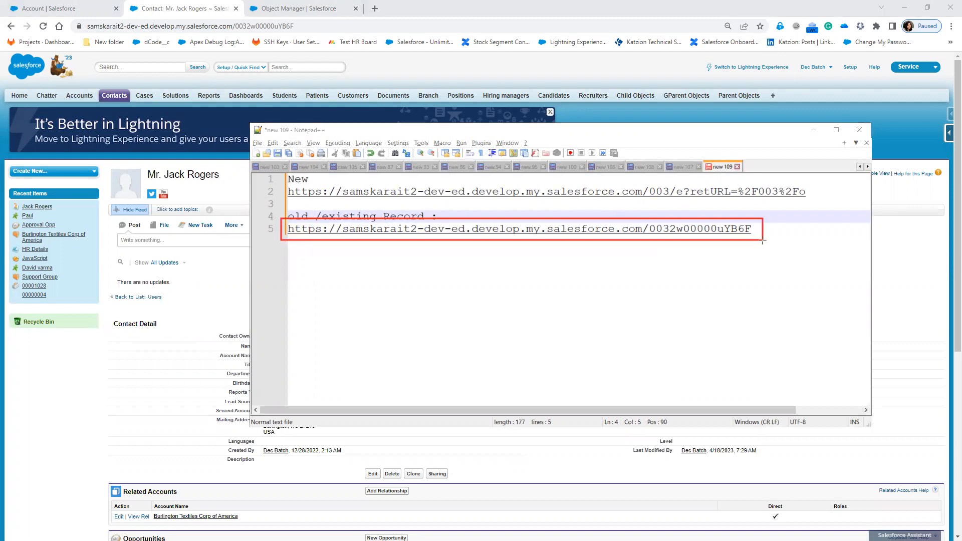
mouse_move(268, 178)
left_mouse_down()
mouse_move(542, 203)
mouse_move(830, 203)
left_mouse_up()
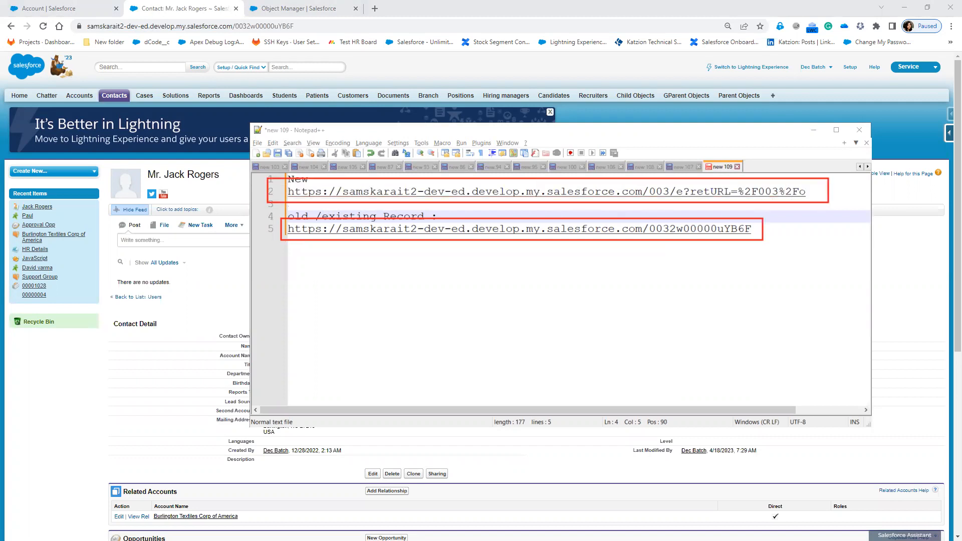
key("Escape")
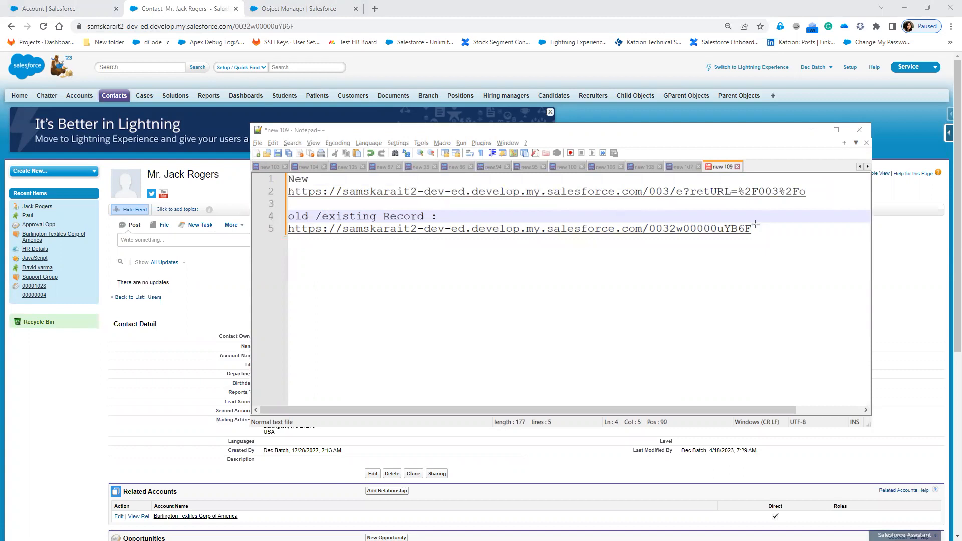
left_click_drag(646, 222, 758, 237)
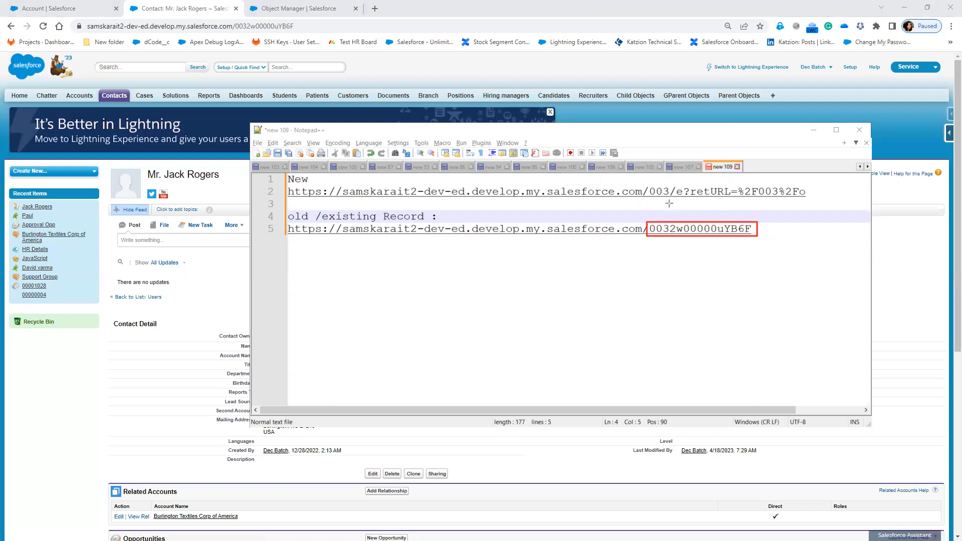
left_click_drag(647, 185, 681, 196)
key("Escape")
key("alt+Tab")
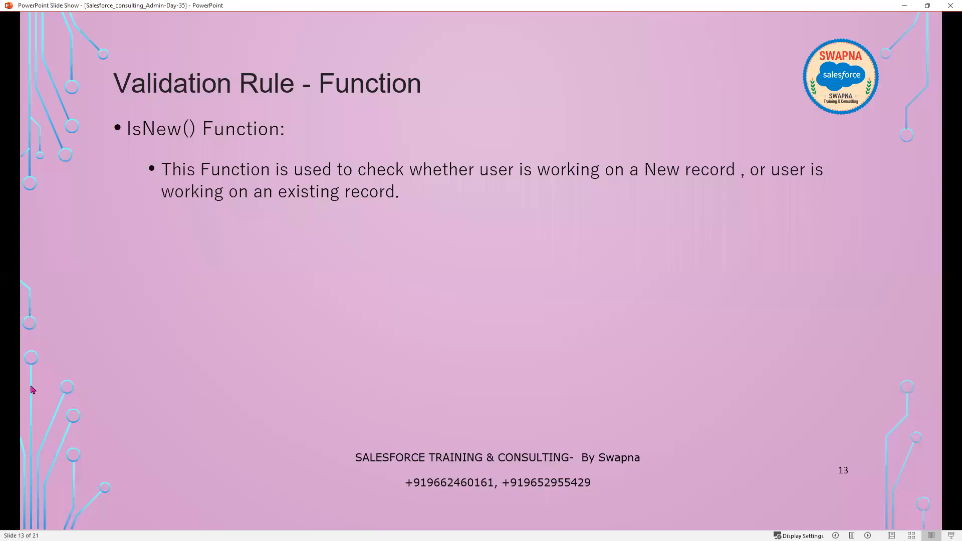
left_click(320, 297)
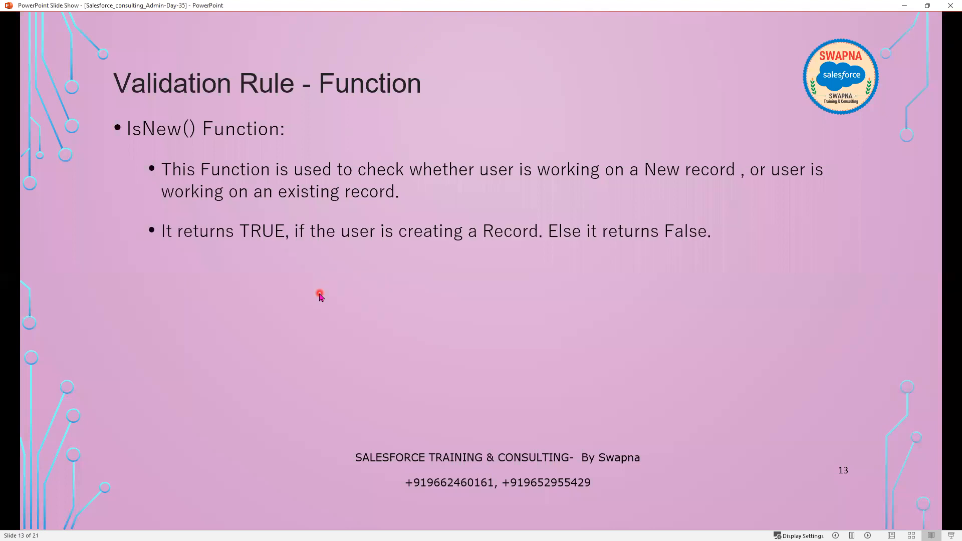
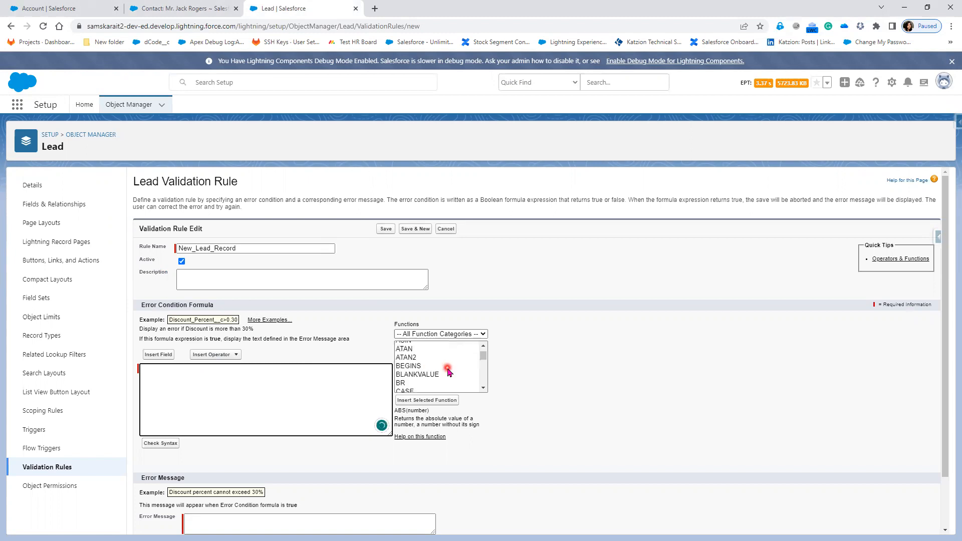
Step: Insert AND() with its placeholder arguments cleared, then add ISNEW() as its first argument
scroll(446, 370, "up", 4)
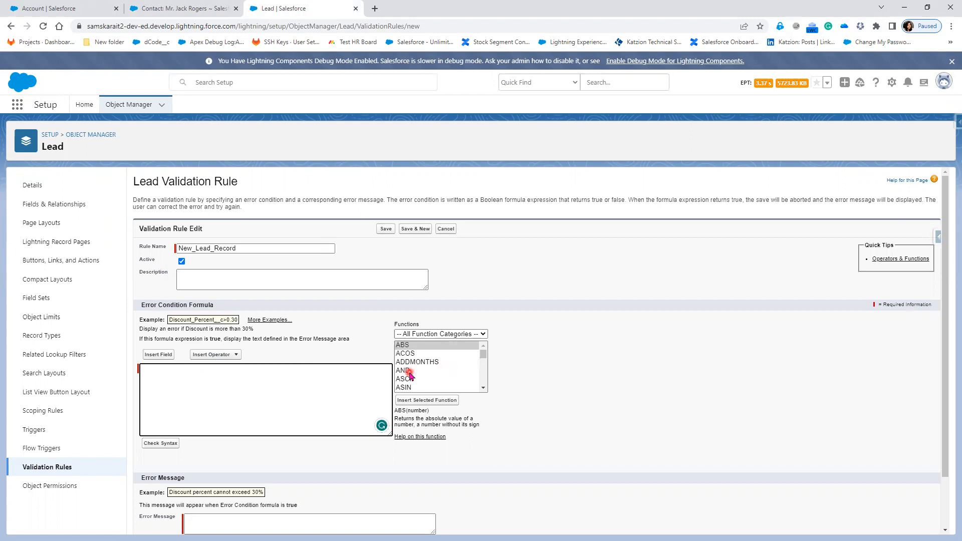
left_click(404, 370)
left_click(422, 400)
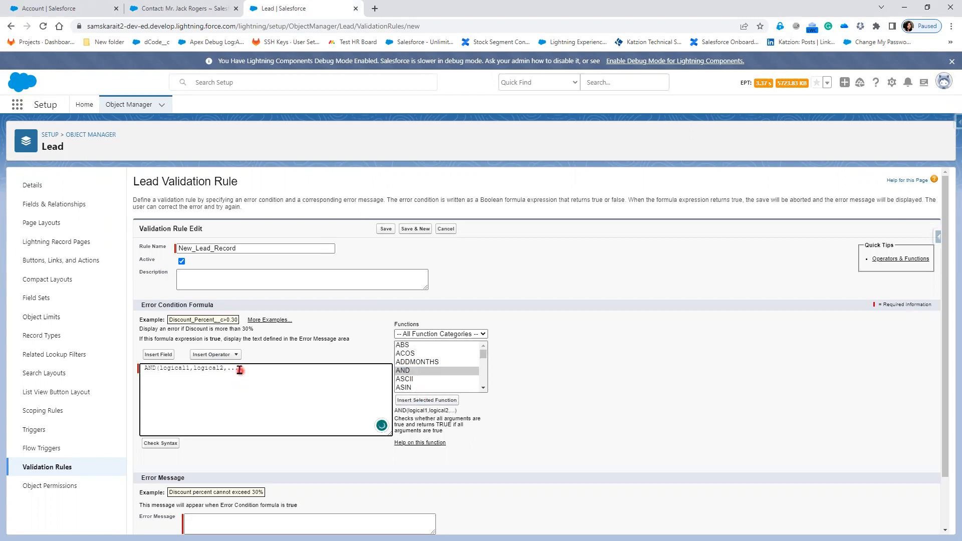
left_click_drag(239, 370, 158, 370)
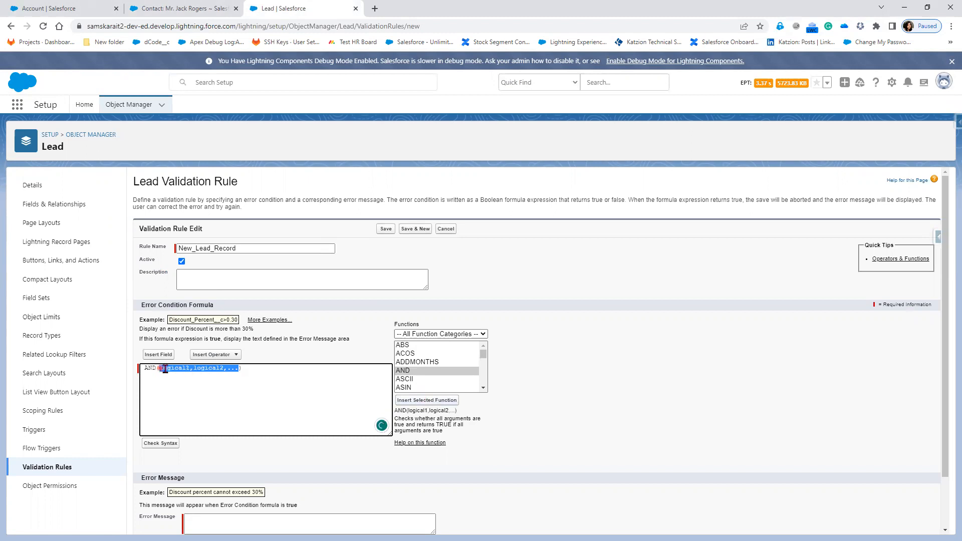
key("BackSpace")
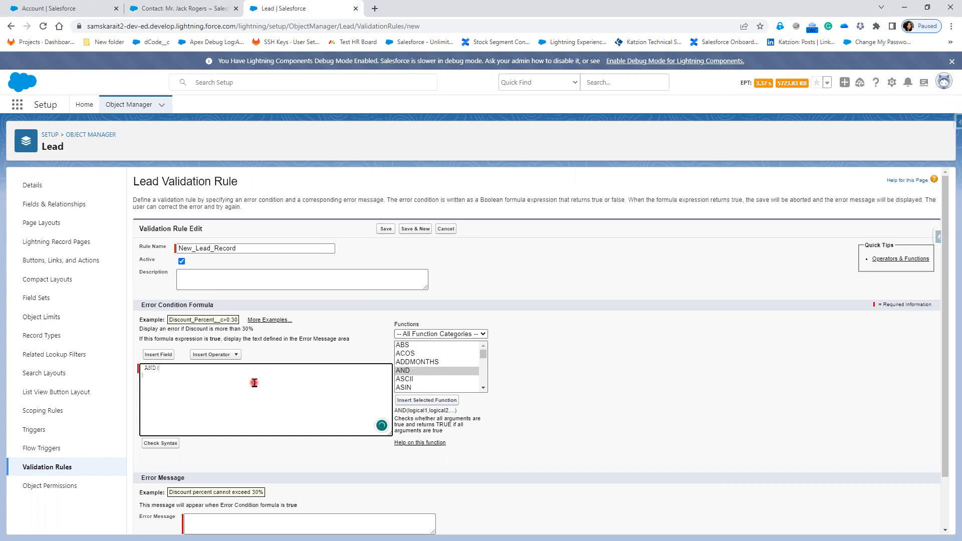
key("Return")
scroll(432, 371, "down", 3)
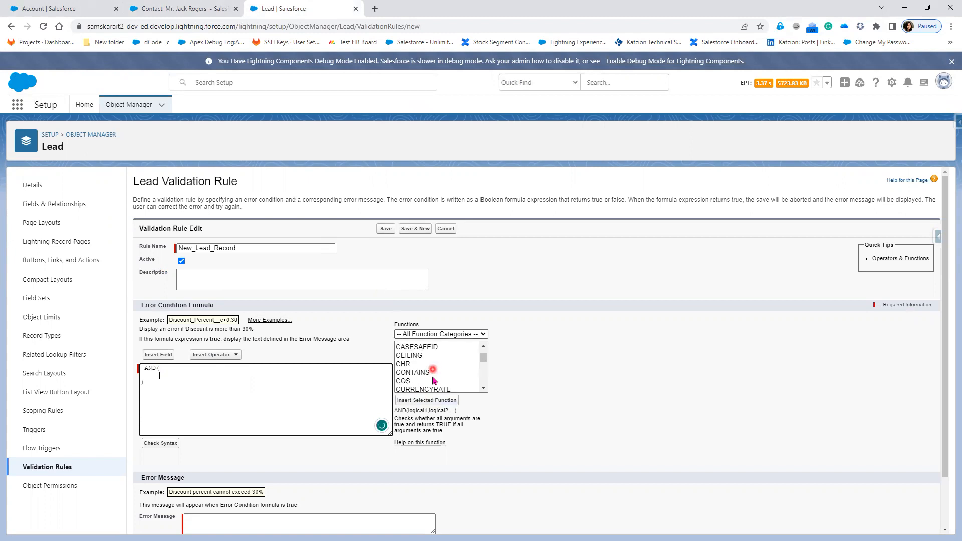
scroll(433, 383, "down", 4)
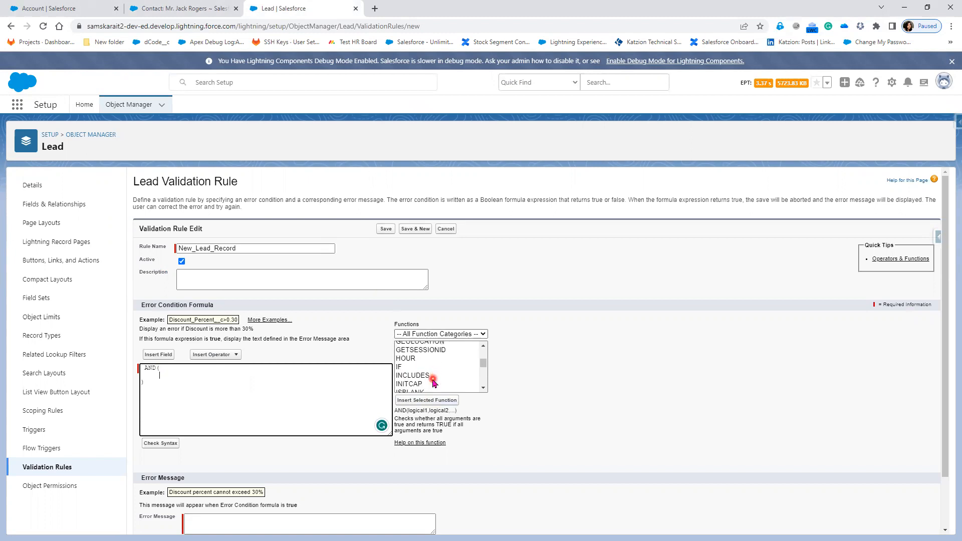
scroll(434, 384, "down", 2)
left_click(423, 369)
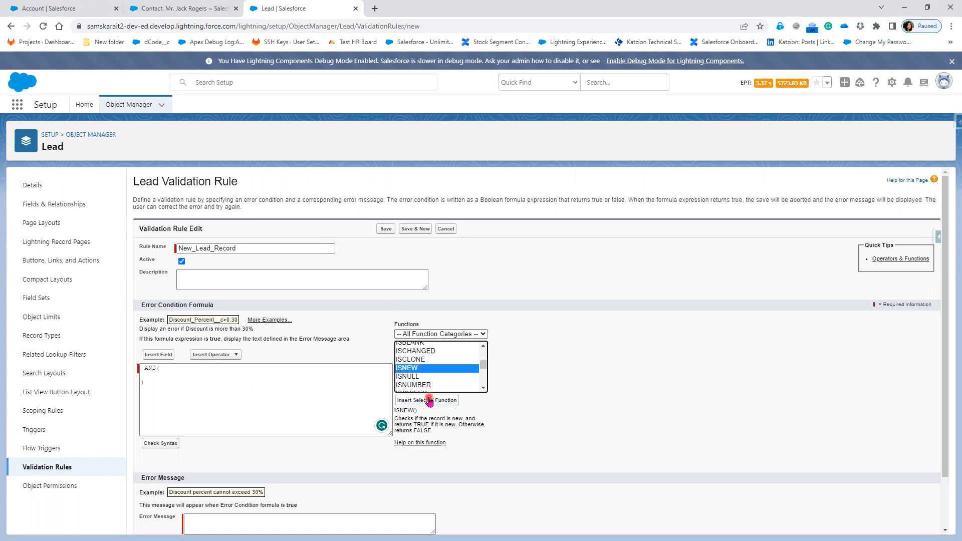
left_click(429, 401)
key("Return")
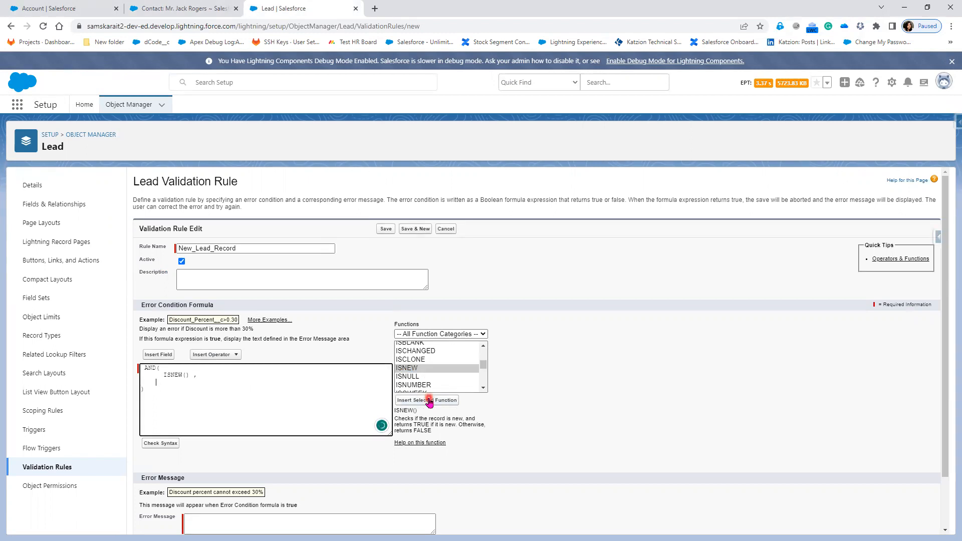
Step: Type OR(ISBLANK(City), ISBLANK(phone)) as the second argument inside AND
type("OR(")
key("Return")
key("Return")
type("ISE")
key("BackSpace")
type("BLANK(")
type("City")
type("S")
type("BALNK")
type("(phone")
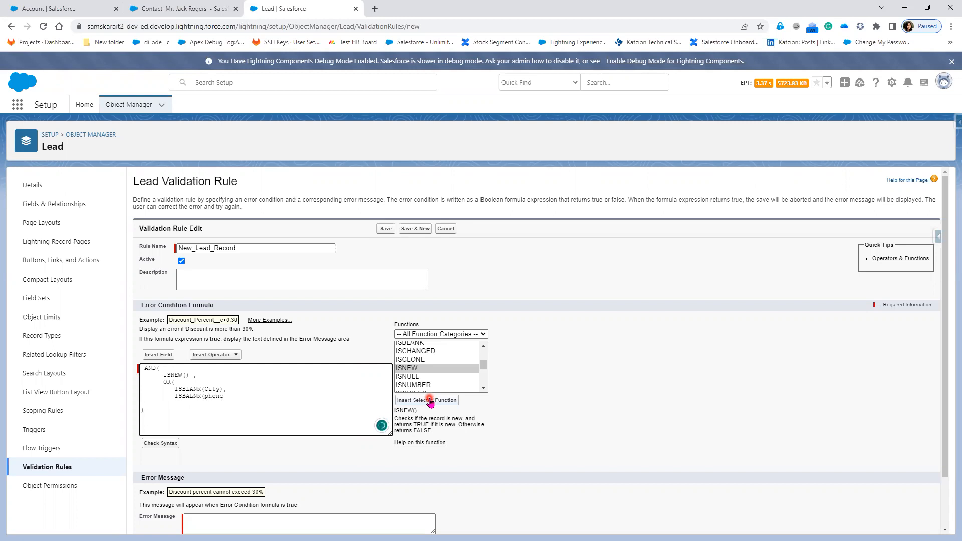
key("alt+Tab")
key("alt+Tab")
key("alt+Tab")
Step: Bring up slide 13, 'Validation Rule - Function', explaining IsNew() and the City/Phone Lead use case
key("alt+Tab")
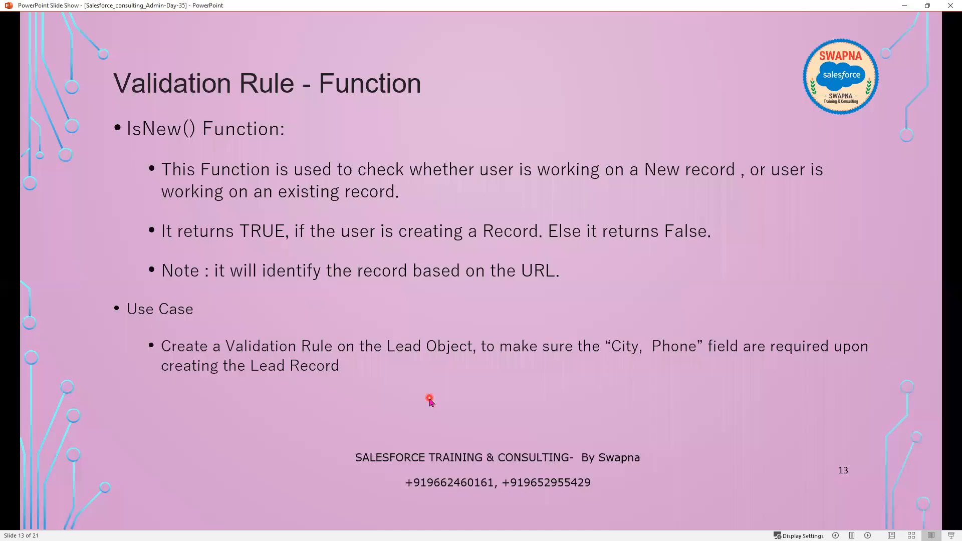
key("alt+Tab")
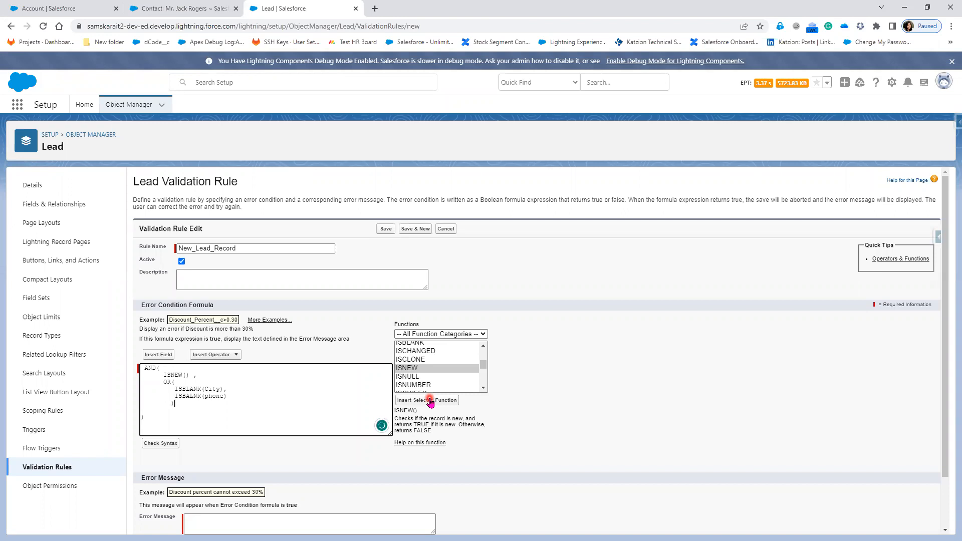
Step: Run Check Syntax, fix ISBALNK to ISBLANK, and recheck until no errors are reported
left_click(164, 445)
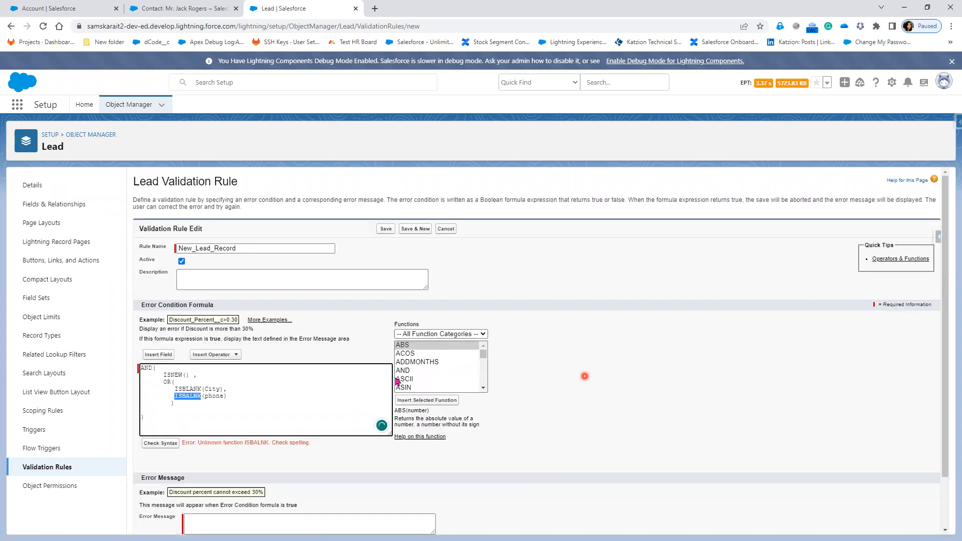
left_click(185, 390)
key("Delete")
key("Right")
type("A")
left_click(162, 413)
left_click(152, 444)
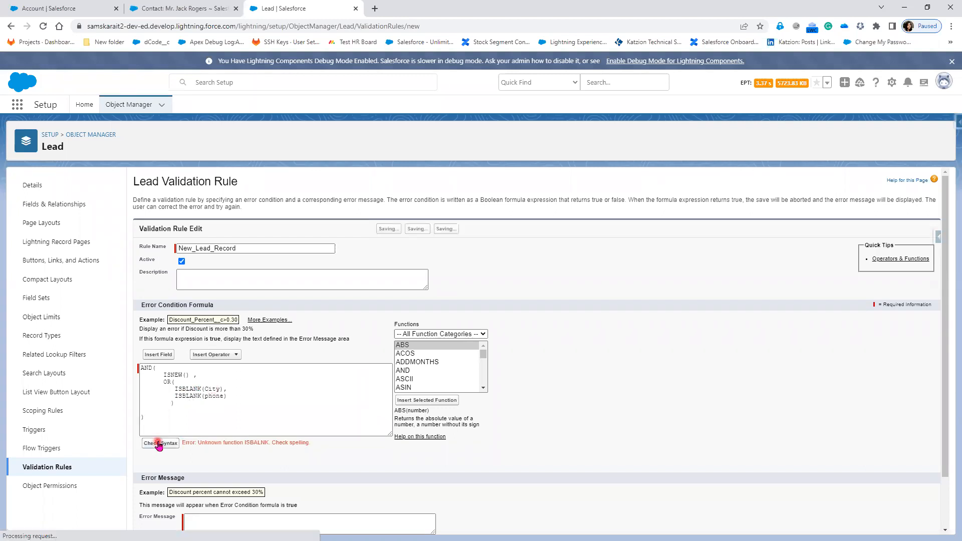
scroll(351, 458, "down", 1)
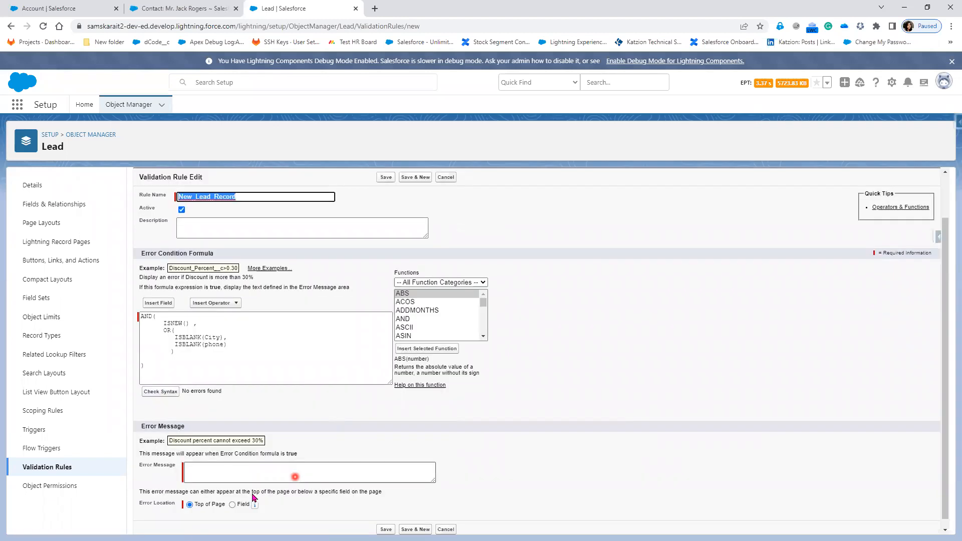
Step: Enter the error message 'Please enter the city, Phone for new Records' at Top of Page and save the rule
left_click(220, 465)
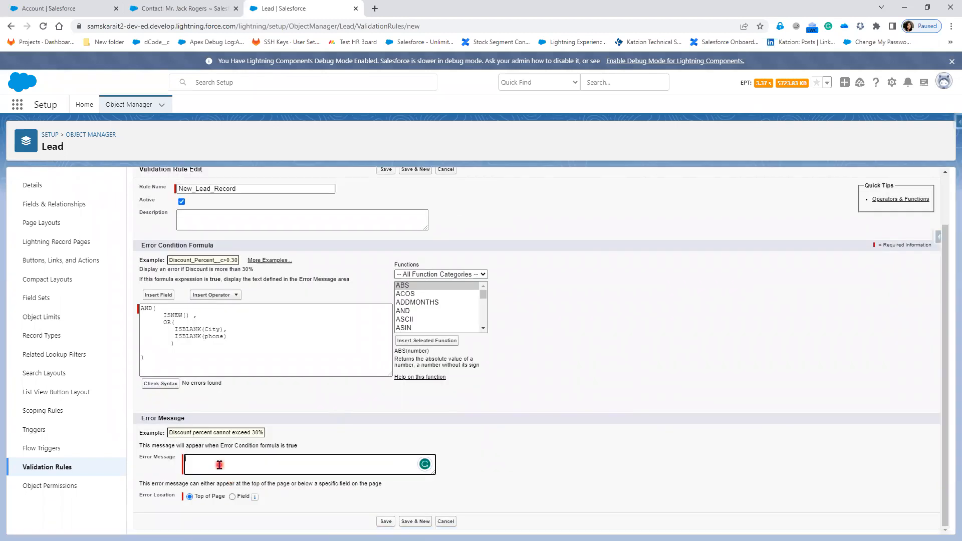
type("Please enter city, Phone for new Records")
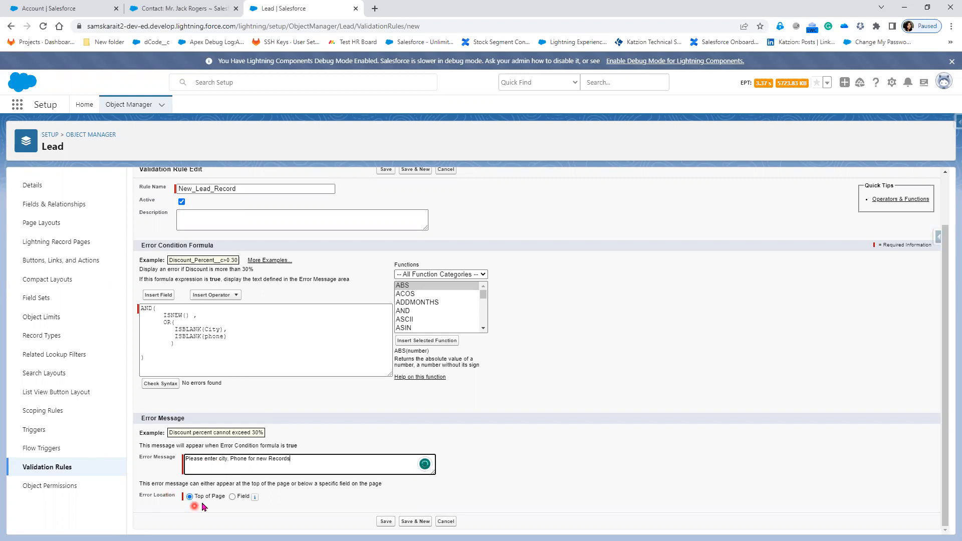
left_click(231, 468)
mouse_move(221, 460)
left_click(223, 485)
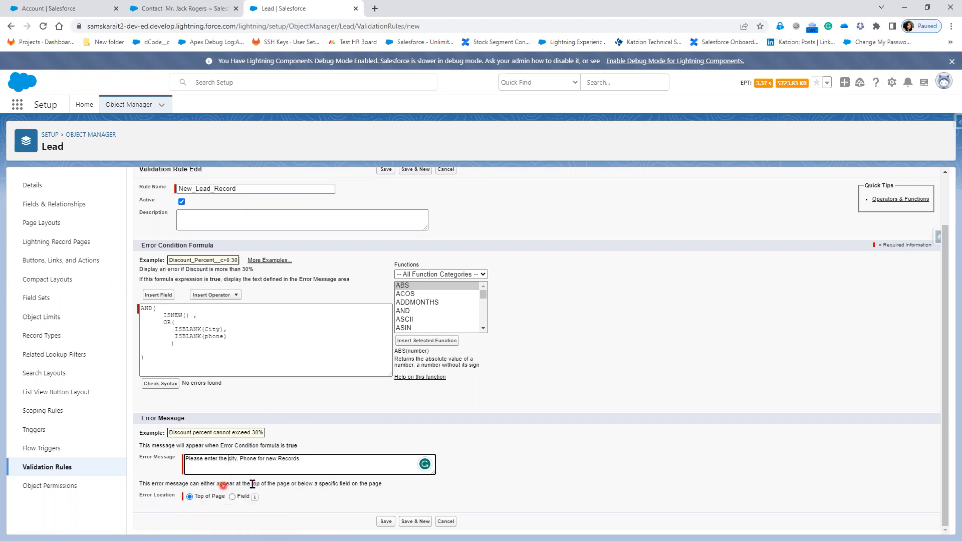
left_click(204, 505)
left_click(386, 522)
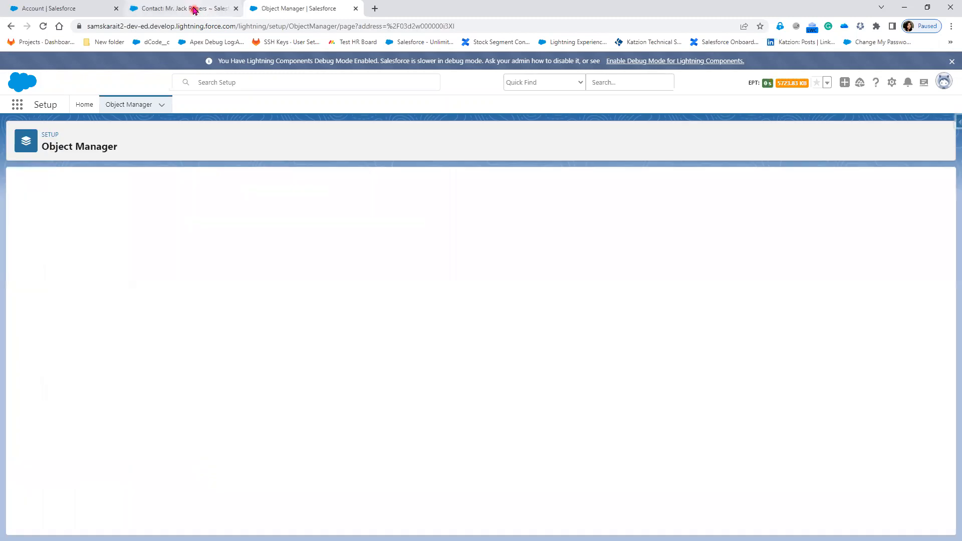
Step: Switch to Lightning Experience and start a New Lead from the Leads tab
left_click(195, 10)
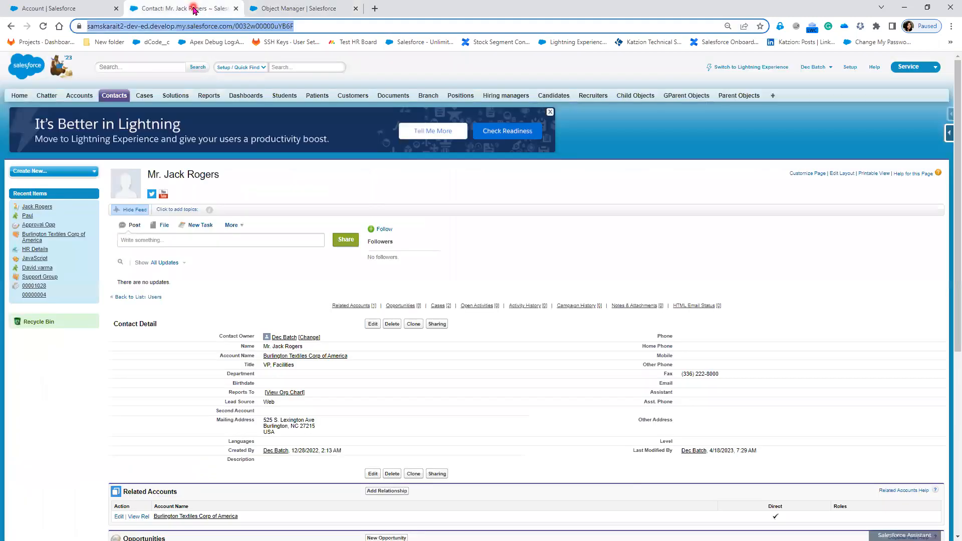
left_click(728, 68)
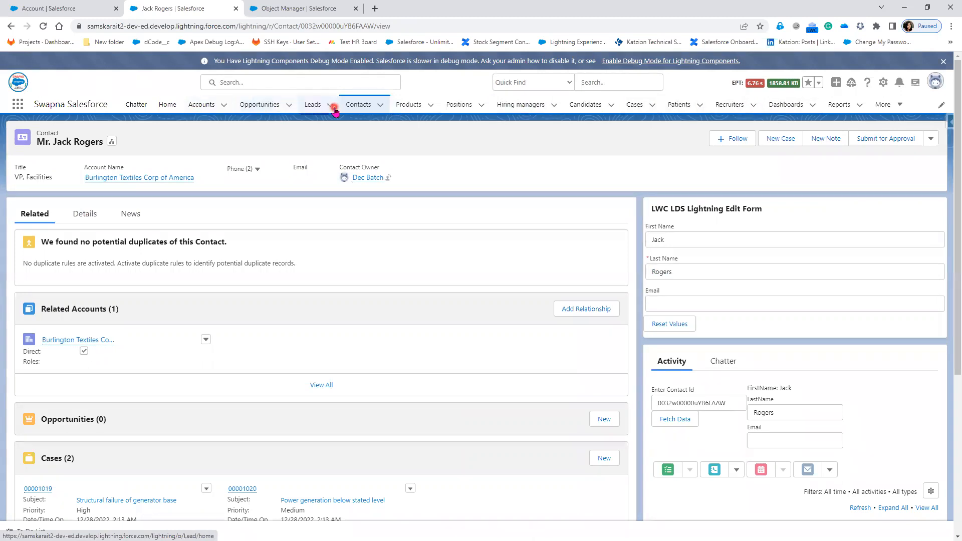
left_click(314, 107)
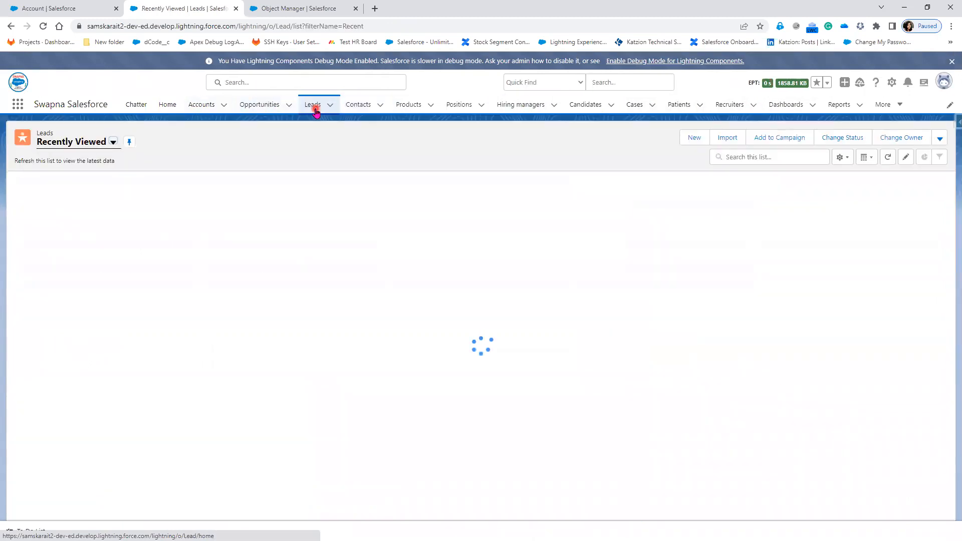
left_click(690, 138)
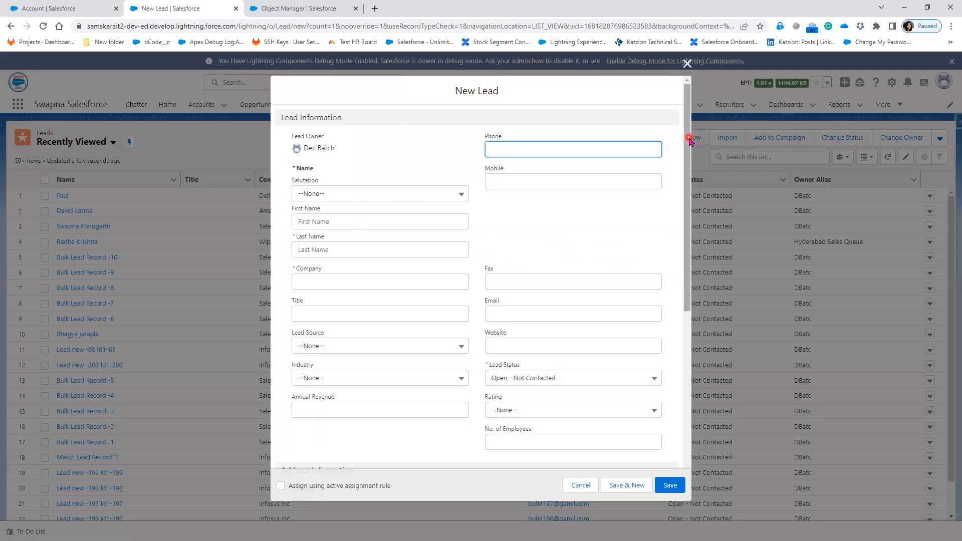
Step: Fill in a new Lead as Mr. Validation at company Dell, leaving City and Phone blank, and try saving
left_click(404, 191)
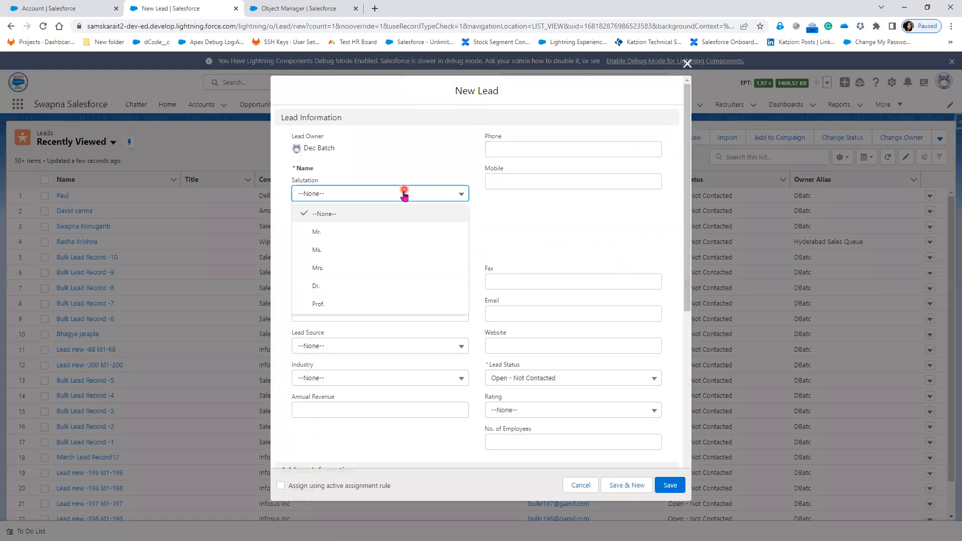
left_click(394, 232)
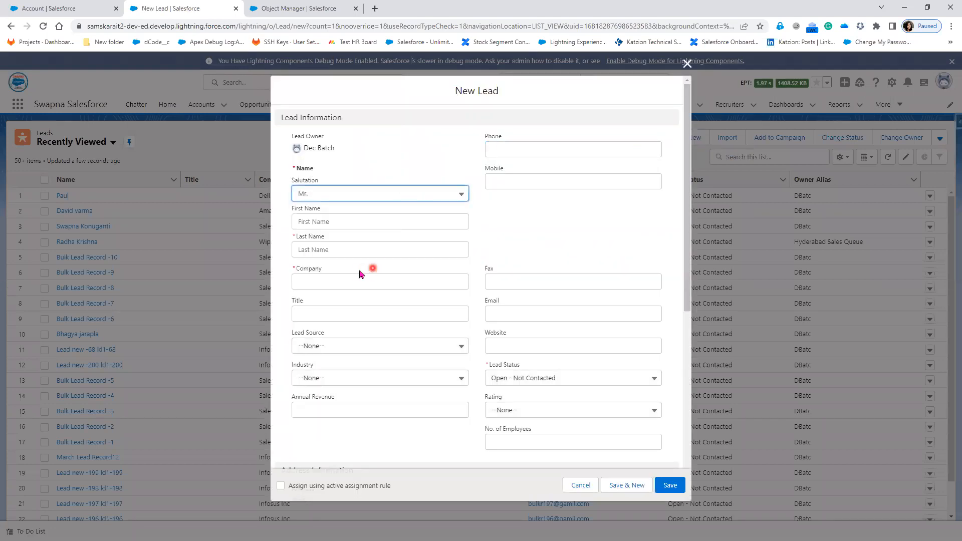
left_click(341, 246)
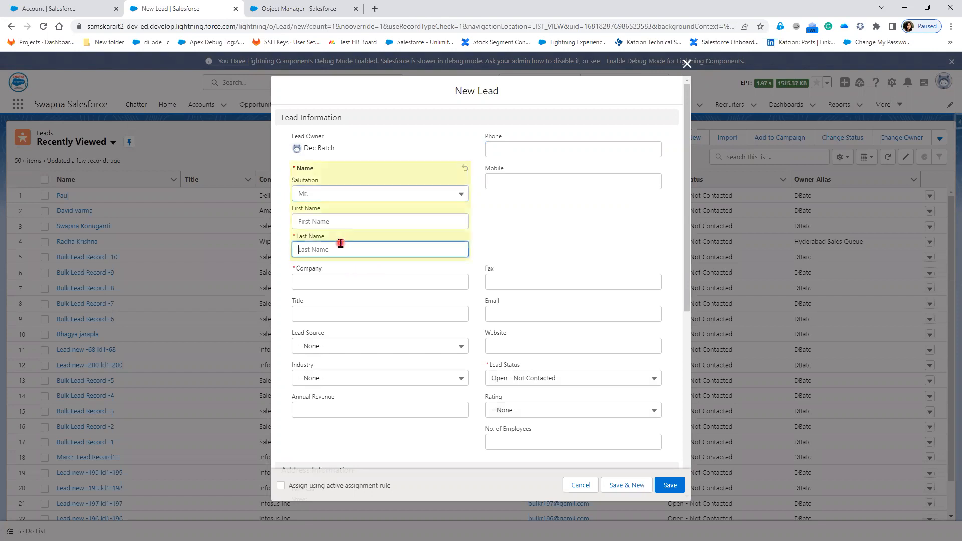
type("Validation")
left_click(339, 276)
type("De")
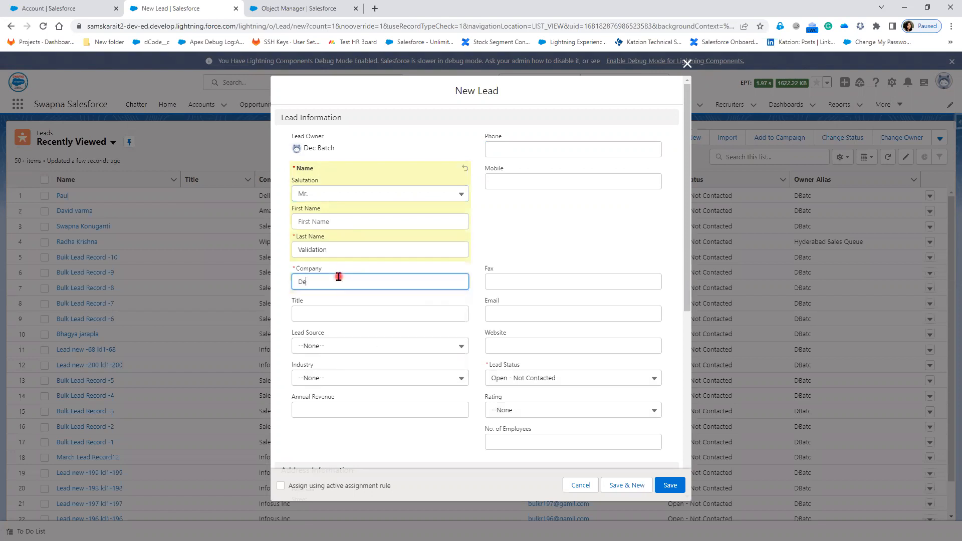
type("ll")
left_click(559, 219)
left_click(530, 296)
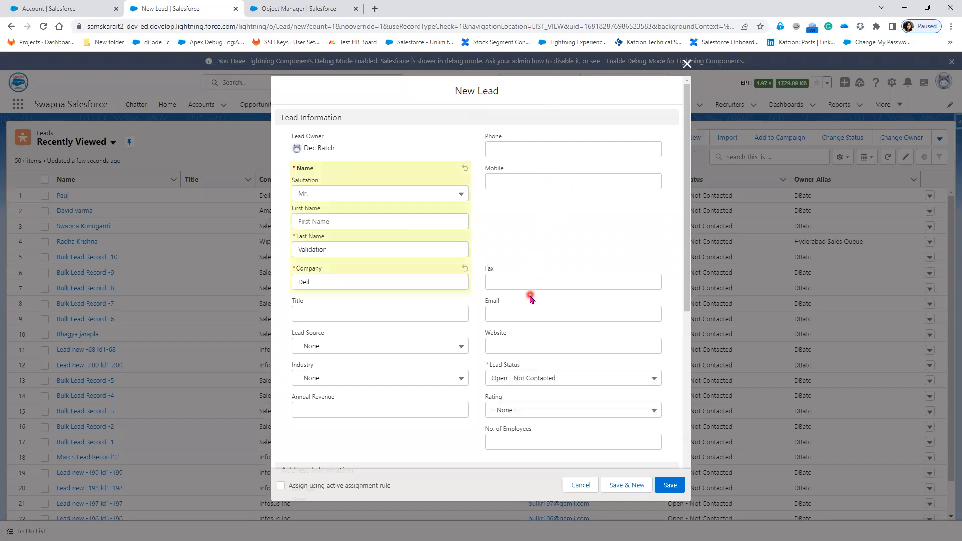
left_click(671, 485)
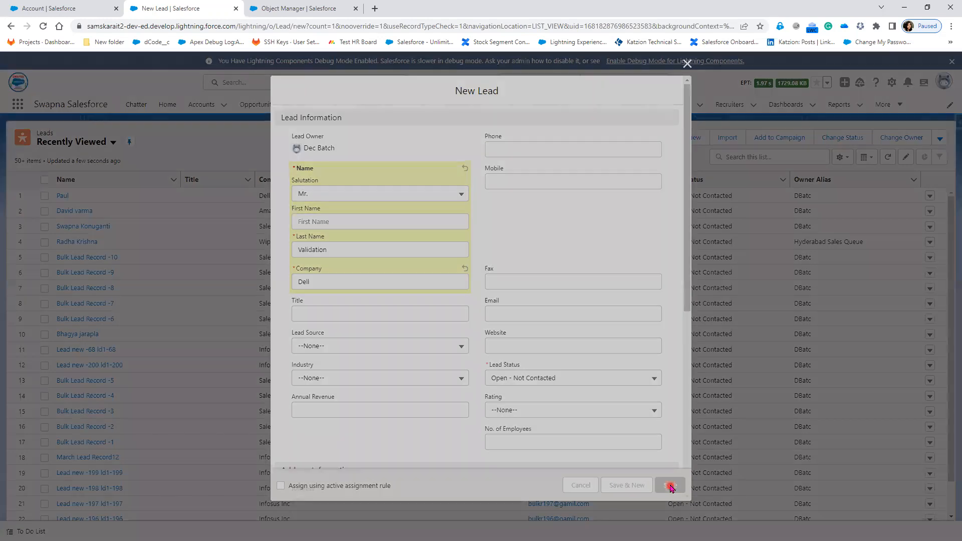
scroll(357, 314, "down", 2)
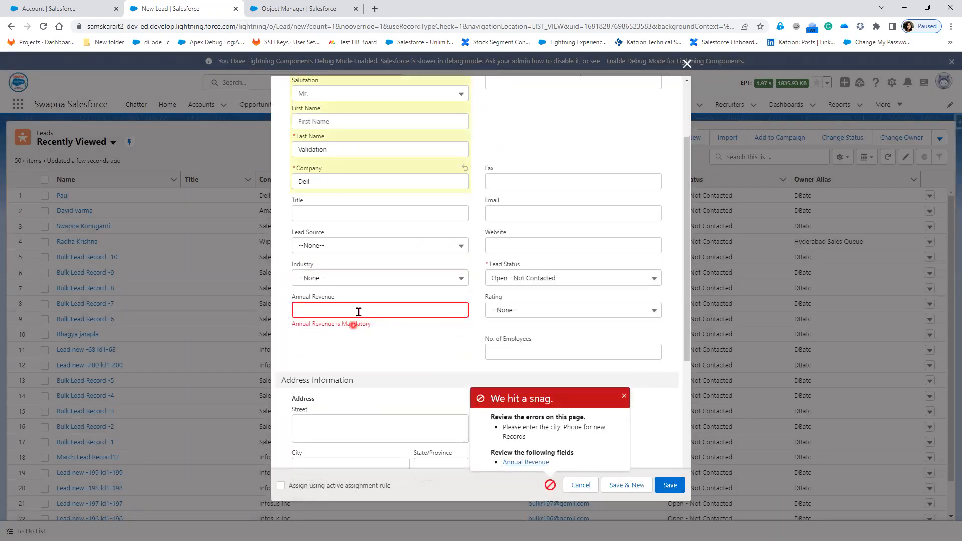
left_click(358, 312)
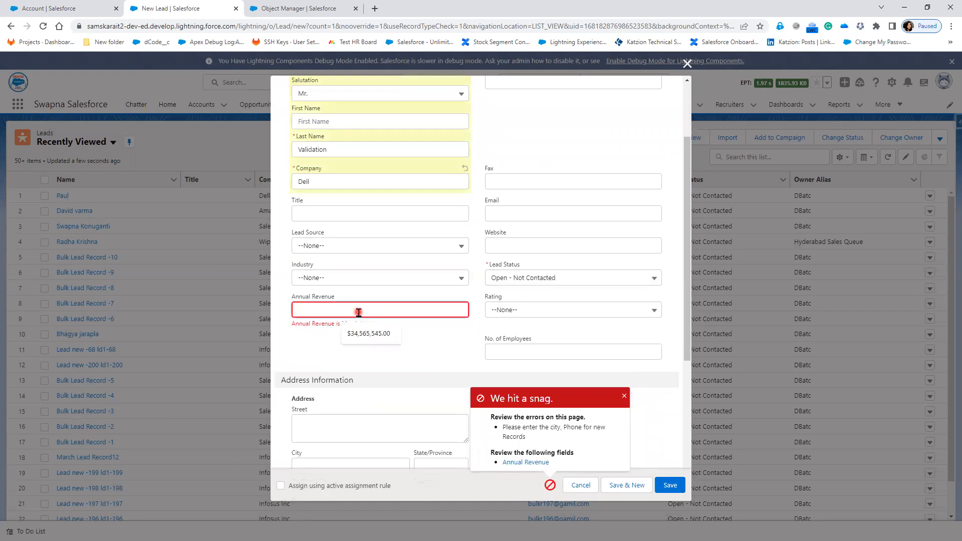
Step: Autofill Annual Revenue and retry saving, reviewing the City/Phone and Annual Revenue errors
left_click(356, 339)
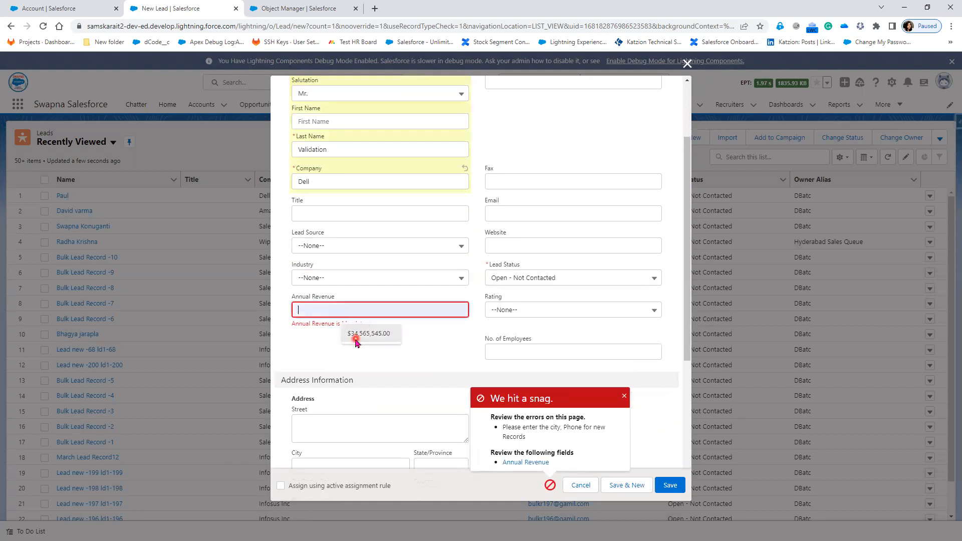
left_click(672, 486)
left_click_drag(528, 437, 501, 428)
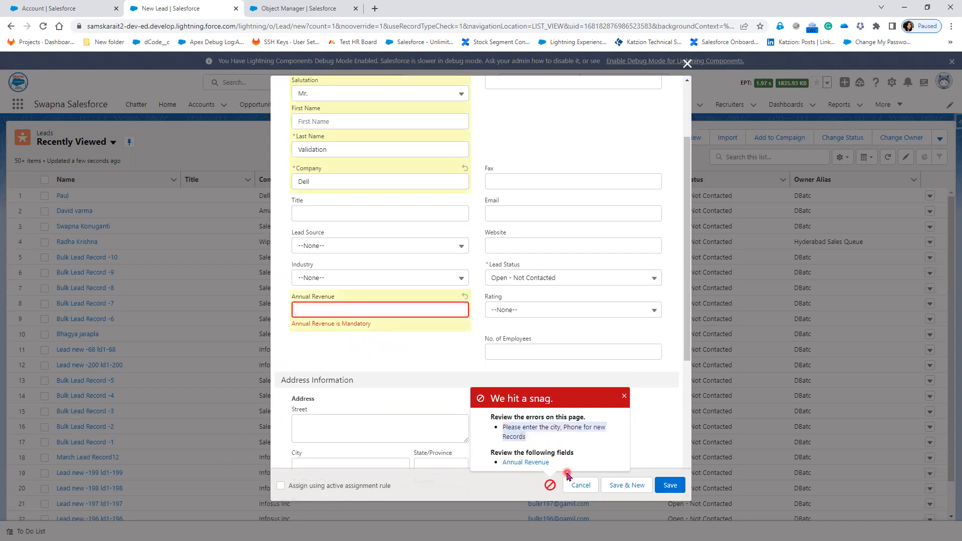
left_click_drag(556, 463, 497, 462)
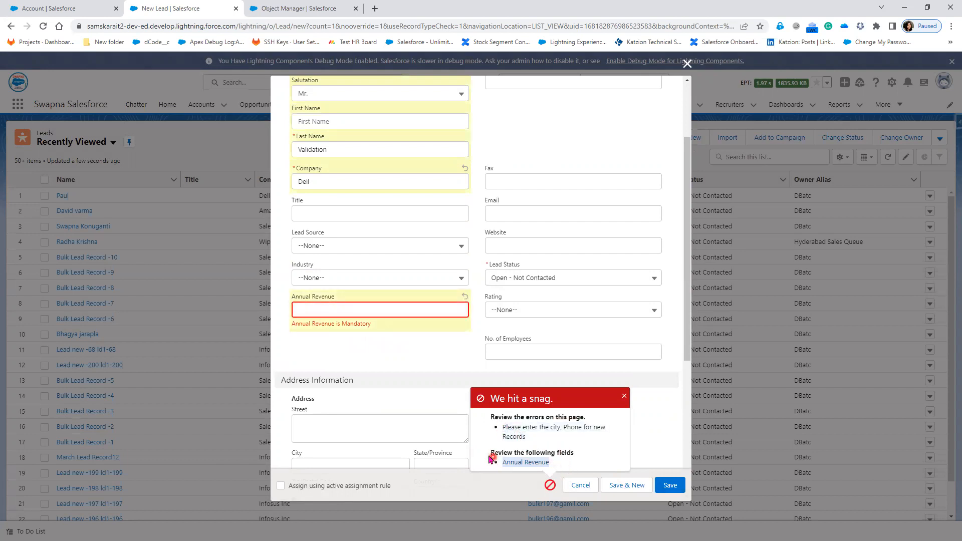
left_click_drag(529, 437, 501, 432)
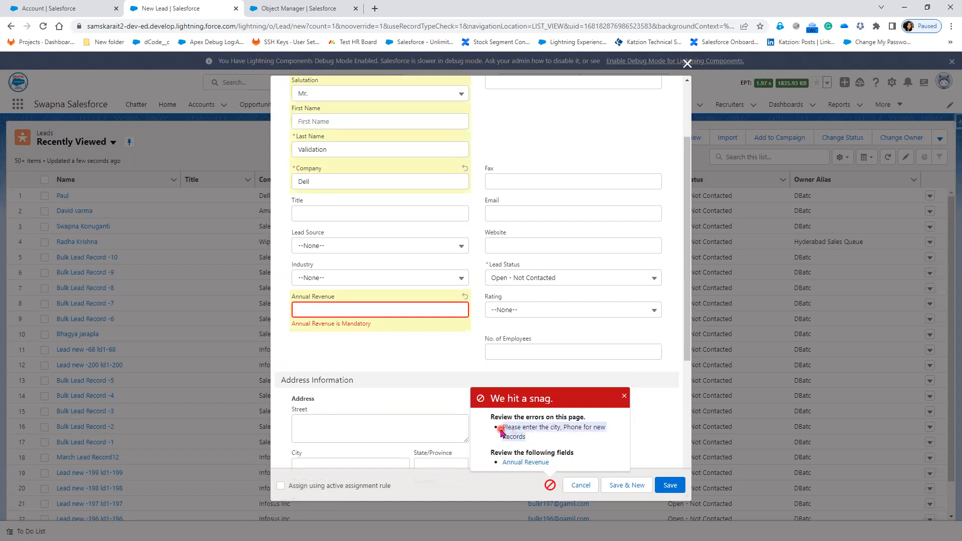
left_click(671, 488)
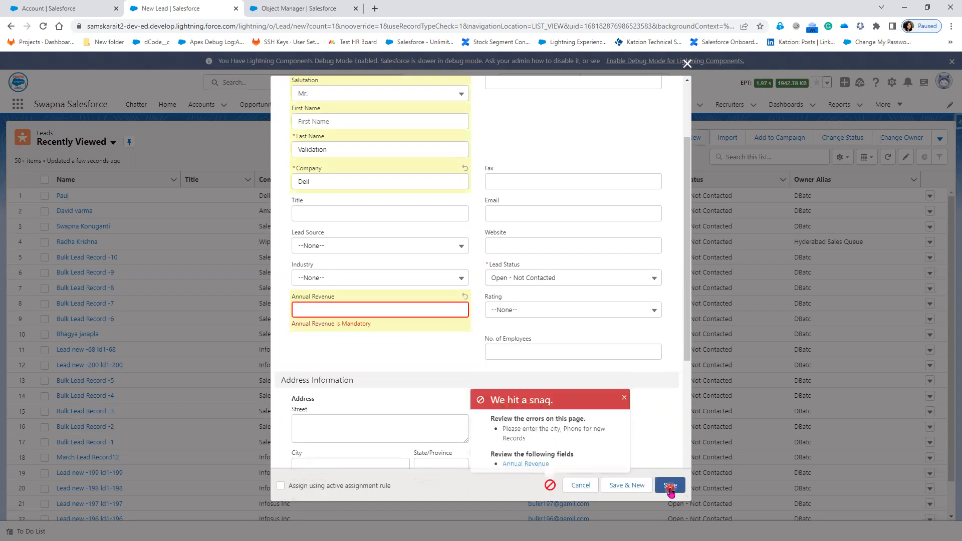
left_click(368, 317)
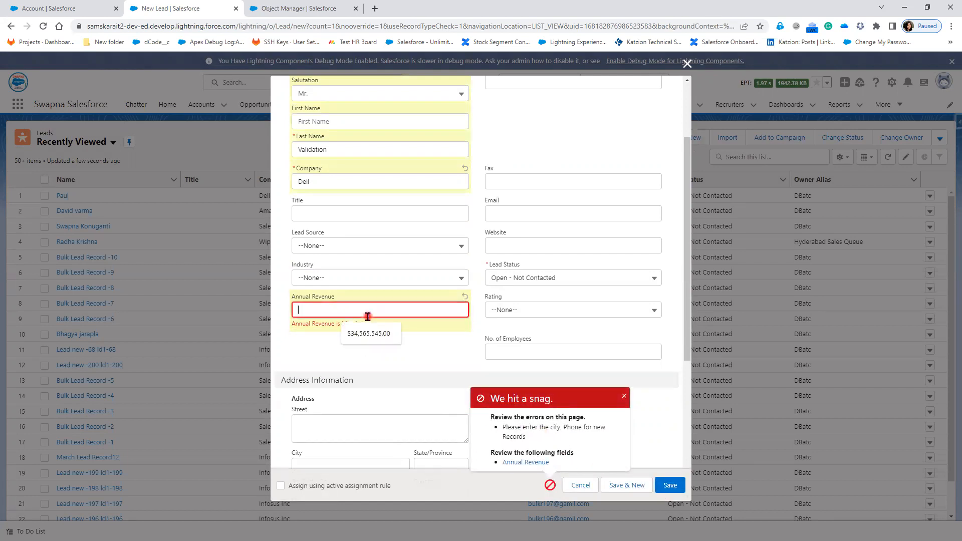
left_click(369, 334)
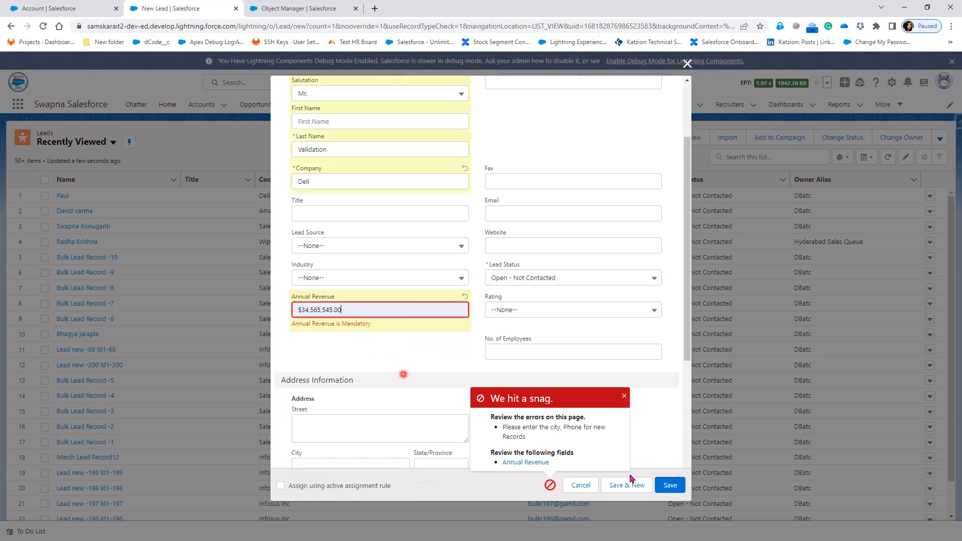
left_click(674, 490)
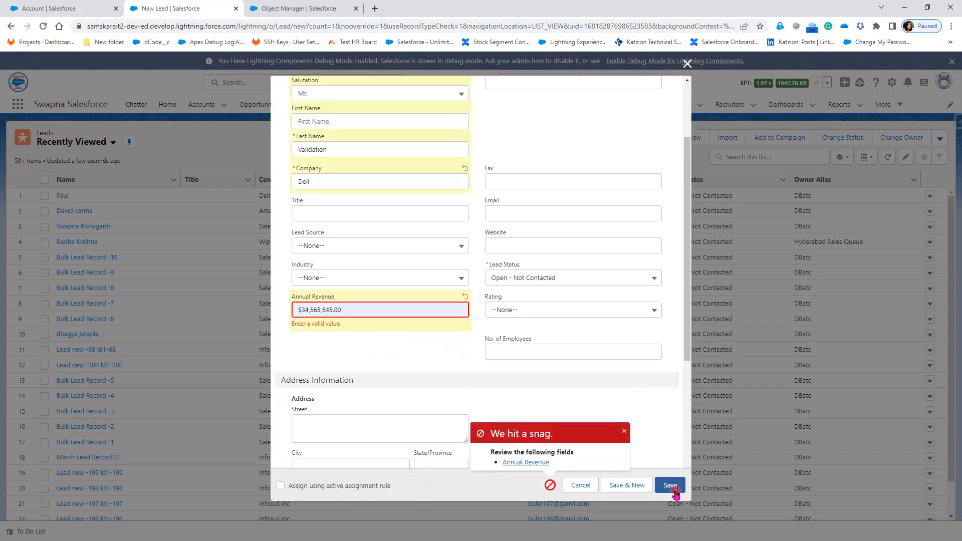
Step: Strip the dollar sign, commas and decimals so Annual Revenue reads 3456554, then save again
left_click(554, 462)
left_click(304, 310)
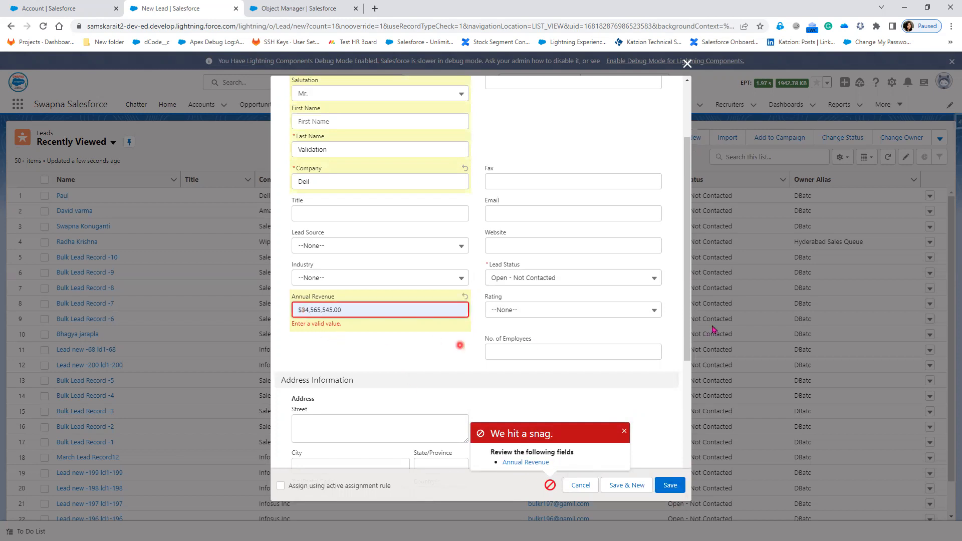
key("Left")
key("BackSpace")
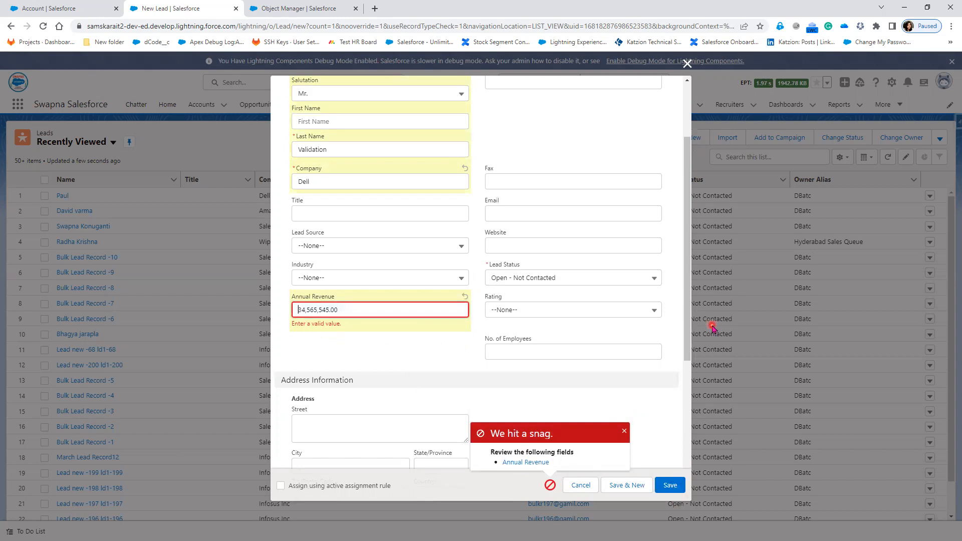
key("Right")
key("Right")
key("BackSpace")
key("Delete")
type(".")
key("BackSpace")
key("BackSpace")
left_click(677, 488)
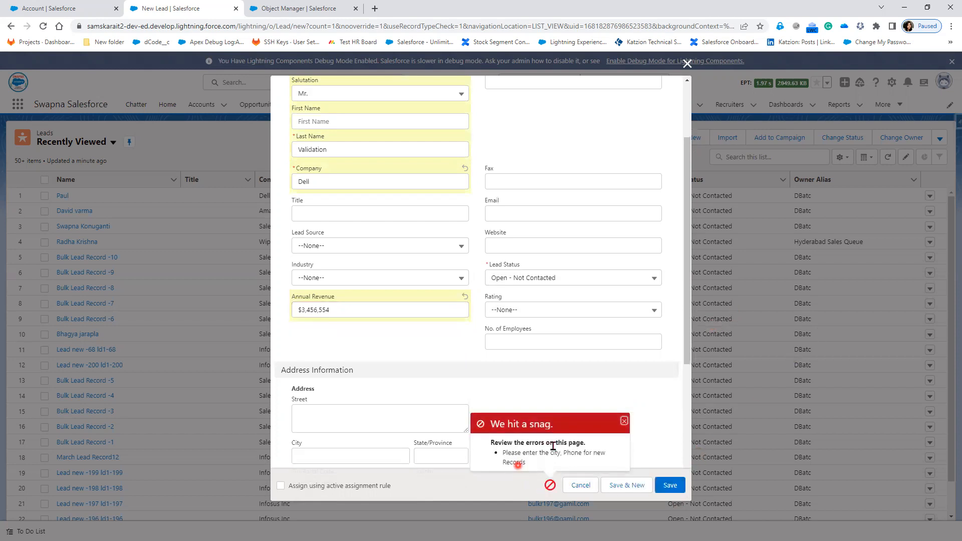
Step: Set City to Hyderabad and Phone to the suggested number, then save the Lead
scroll(433, 393, "down", 1)
scroll(433, 394, "down", 1)
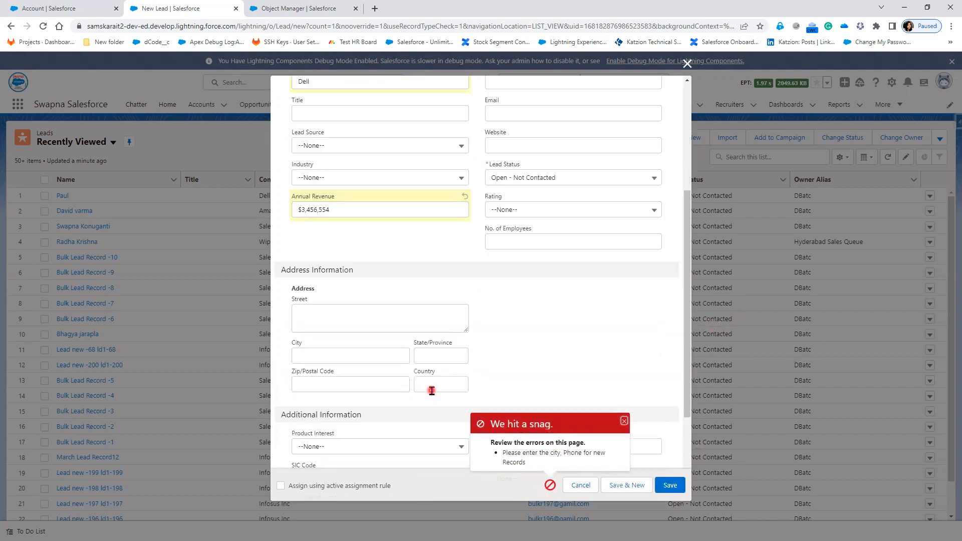
left_click(331, 355)
type("Hyder")
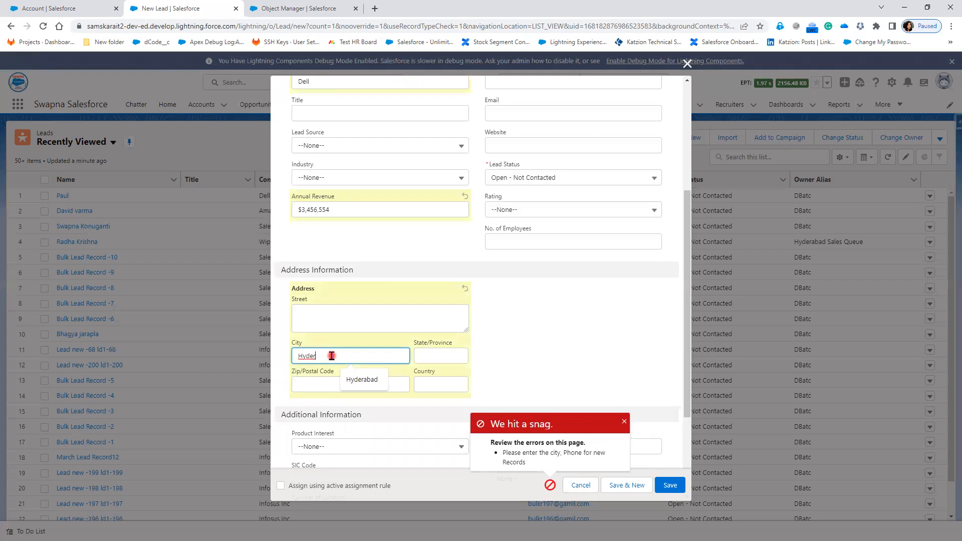
left_click(361, 379)
scroll(500, 314, "up", 2)
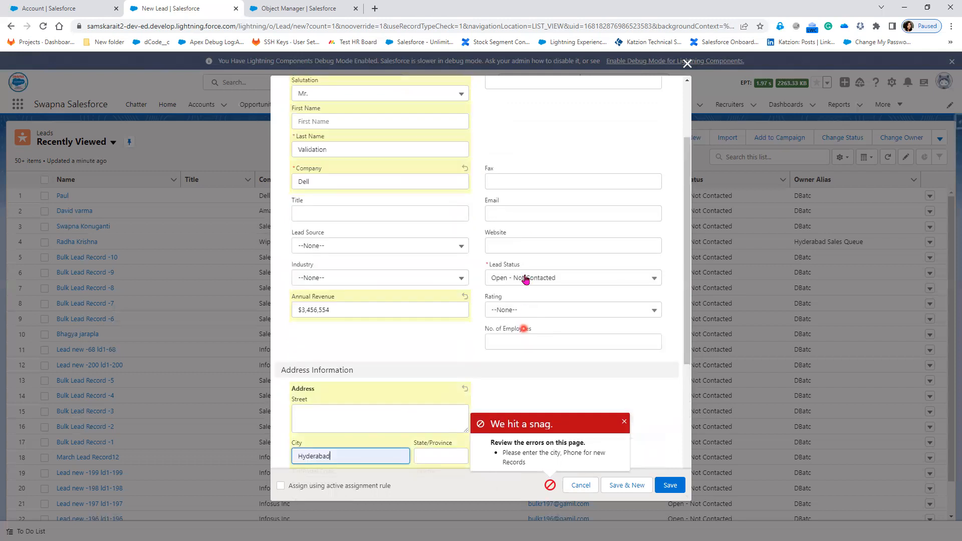
scroll(532, 201, "up", 2)
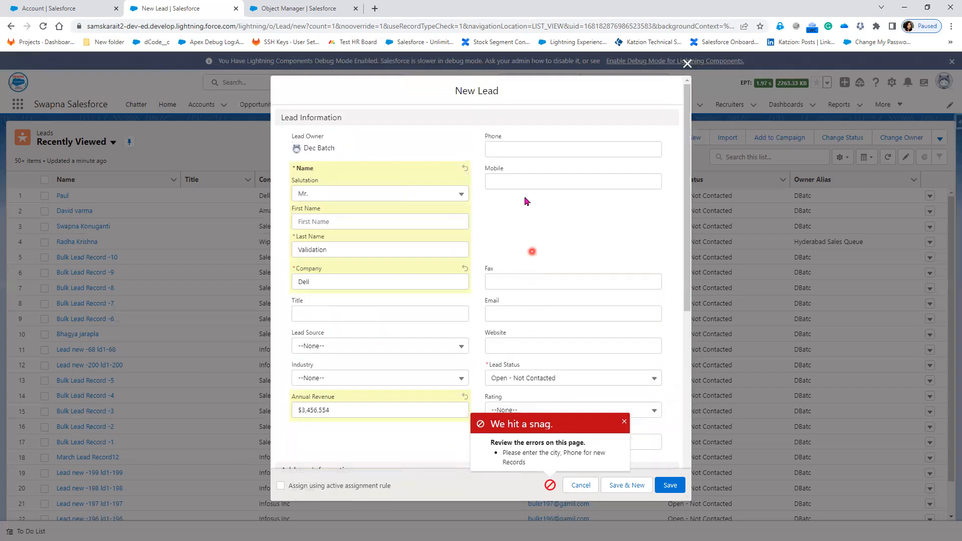
left_click(512, 154)
left_click(558, 227)
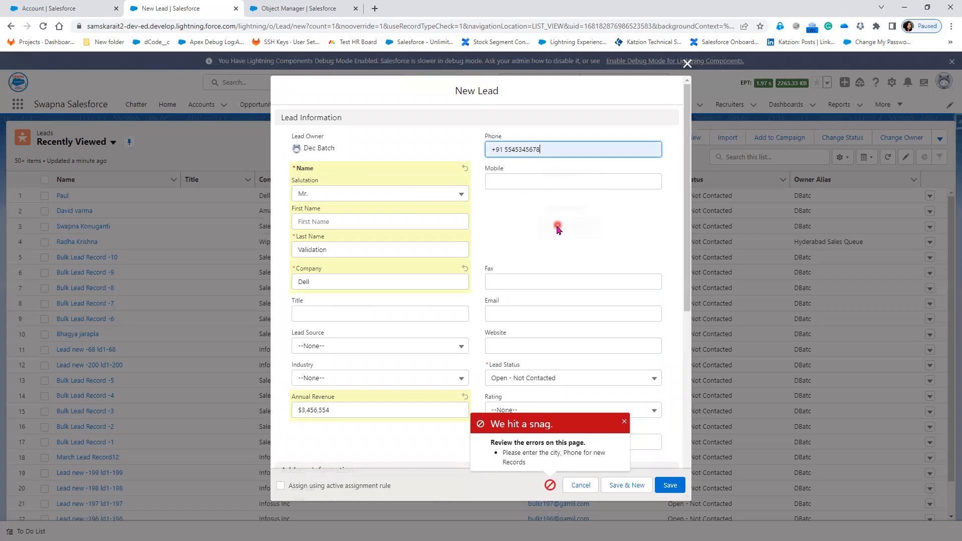
left_click(670, 485)
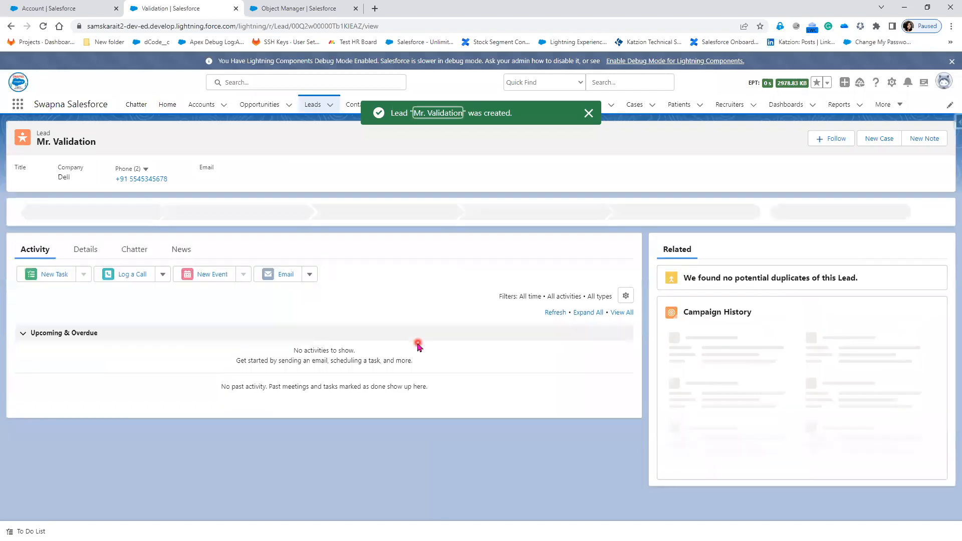
Step: Edit and save existing Lead 'Bulk Lead Record -9' with City and Phone blank, then revisit the rule
left_click(313, 105)
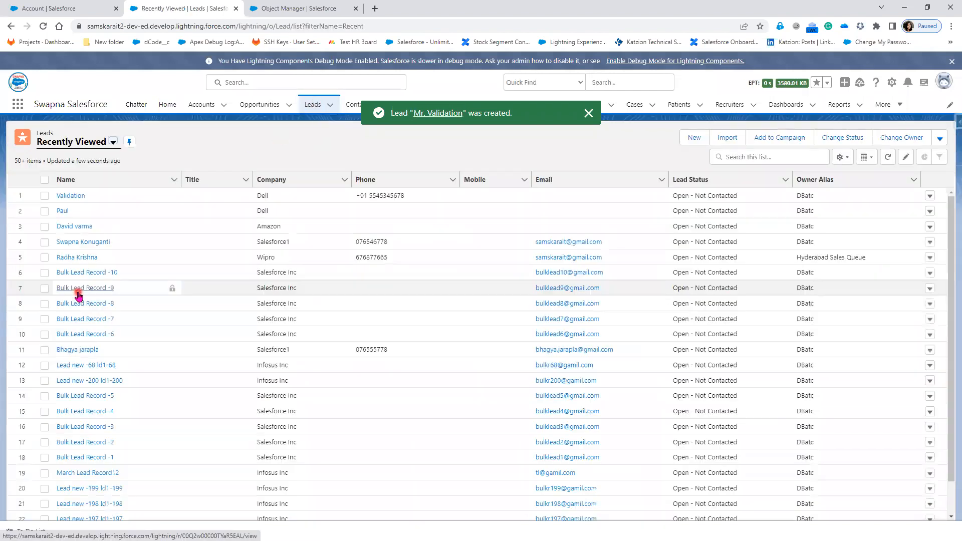
left_click(79, 293)
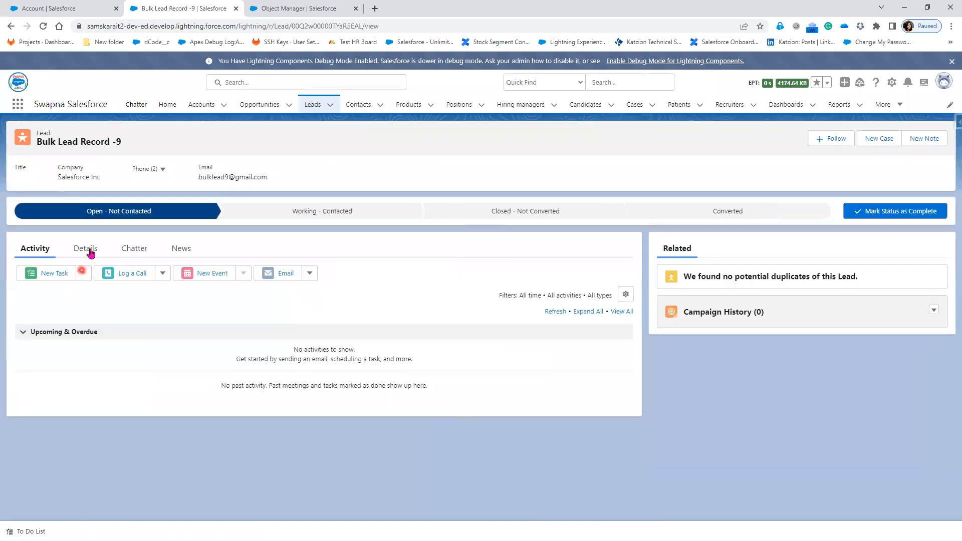
left_click(91, 252)
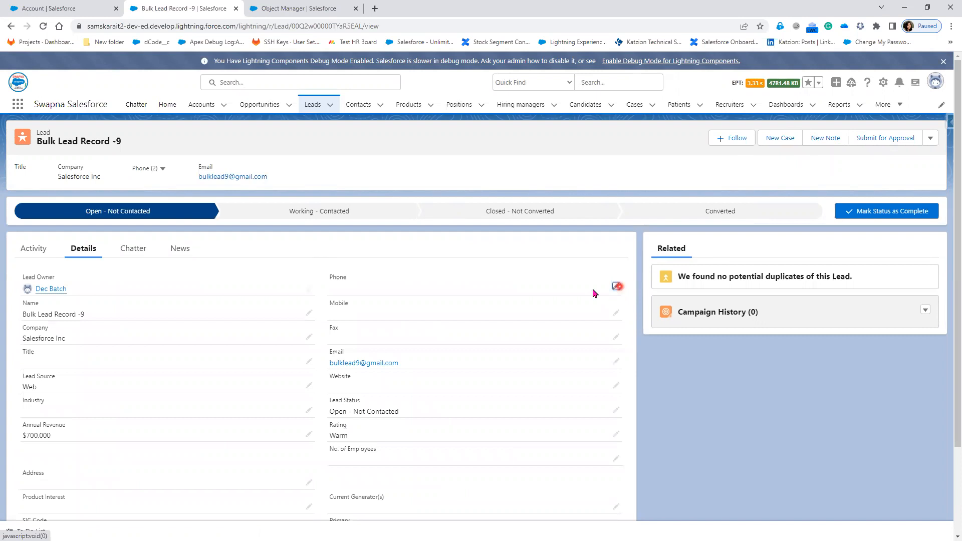
left_click(616, 286)
scroll(381, 381, "down", 6)
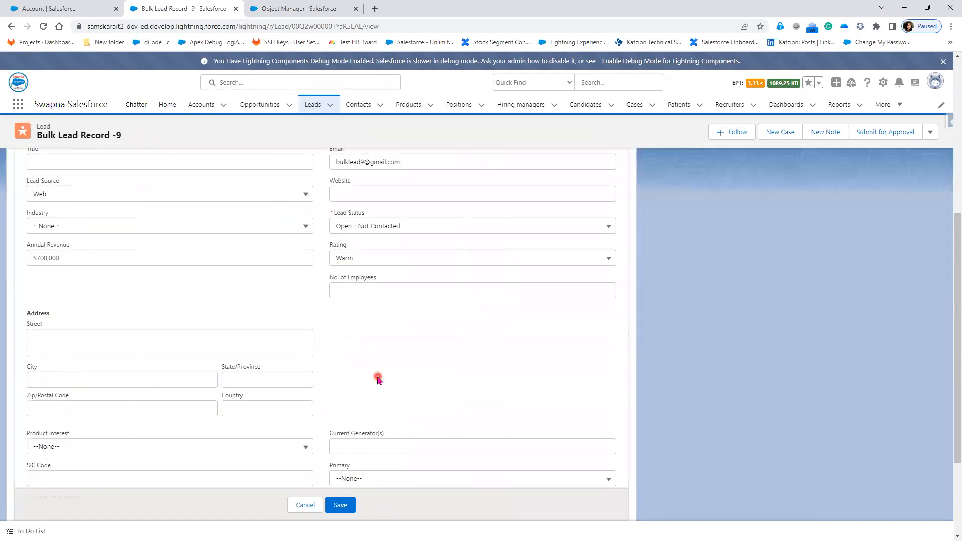
scroll(377, 380, "down", 1)
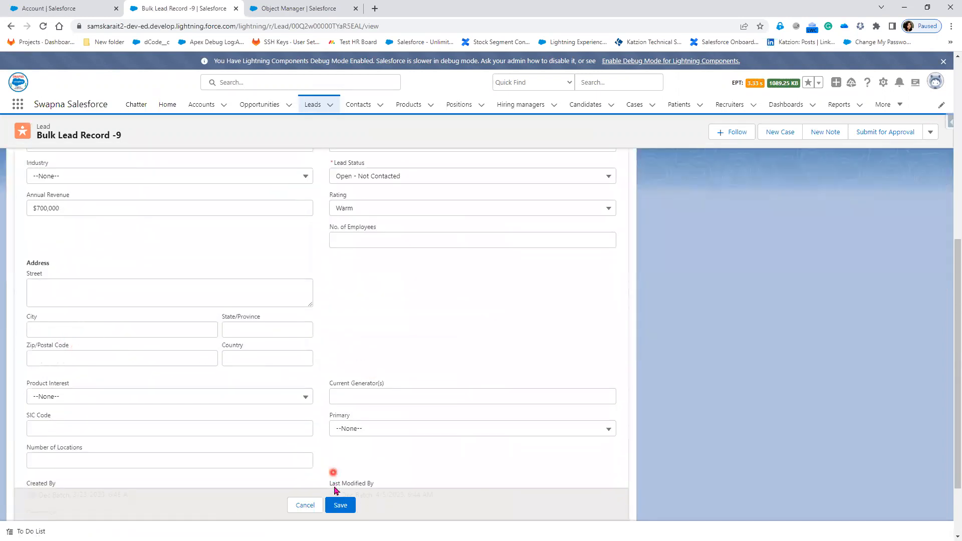
left_click(345, 507)
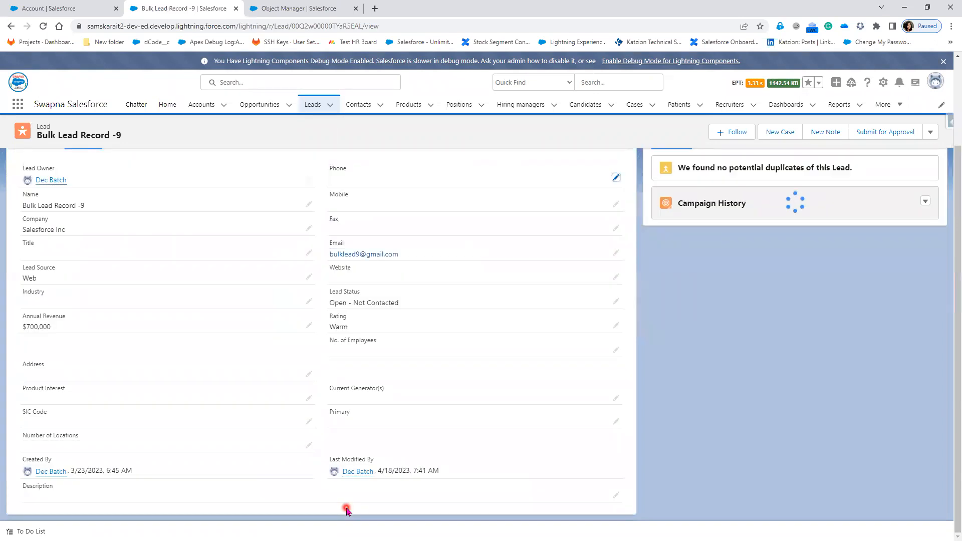
scroll(303, 434, "up", 3)
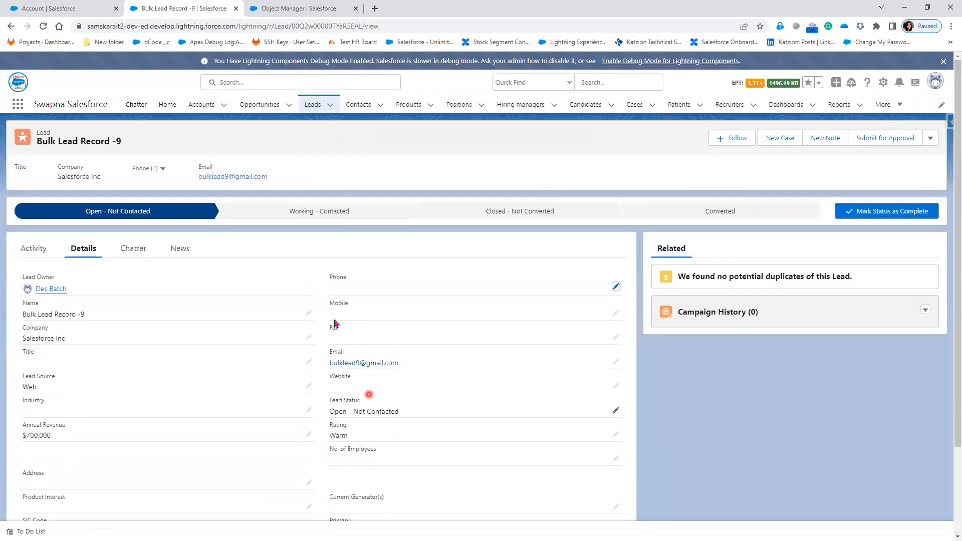
left_click(297, 9)
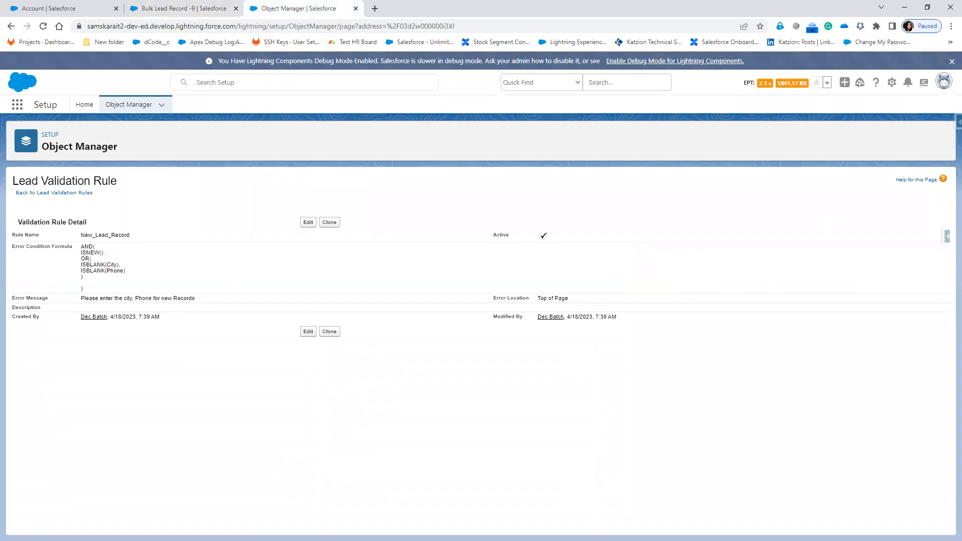
key("alt+Tab")
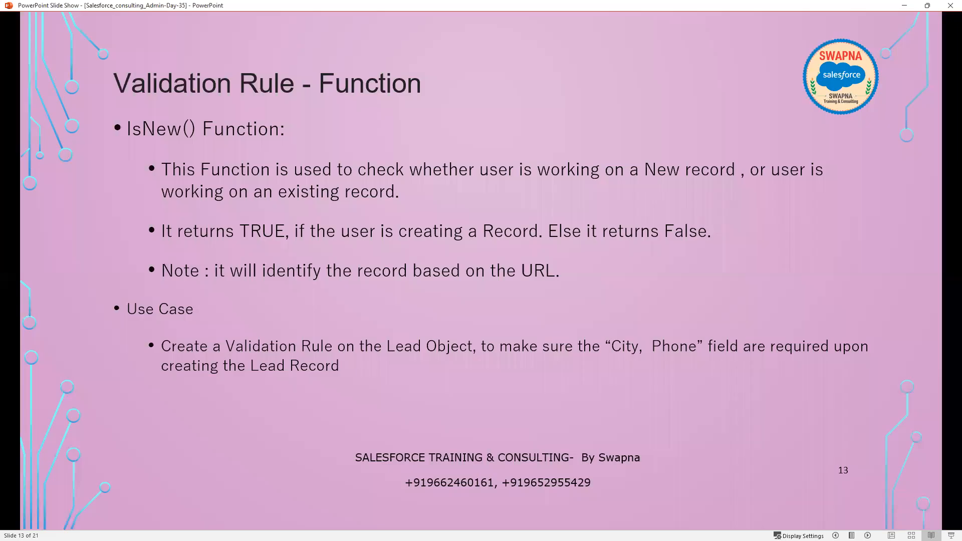
Step: Advance to slide 14, 'Validation Rule - Function', keeping its IspickVal bullet hidden
left_click(422, 386)
left_click(422, 386)
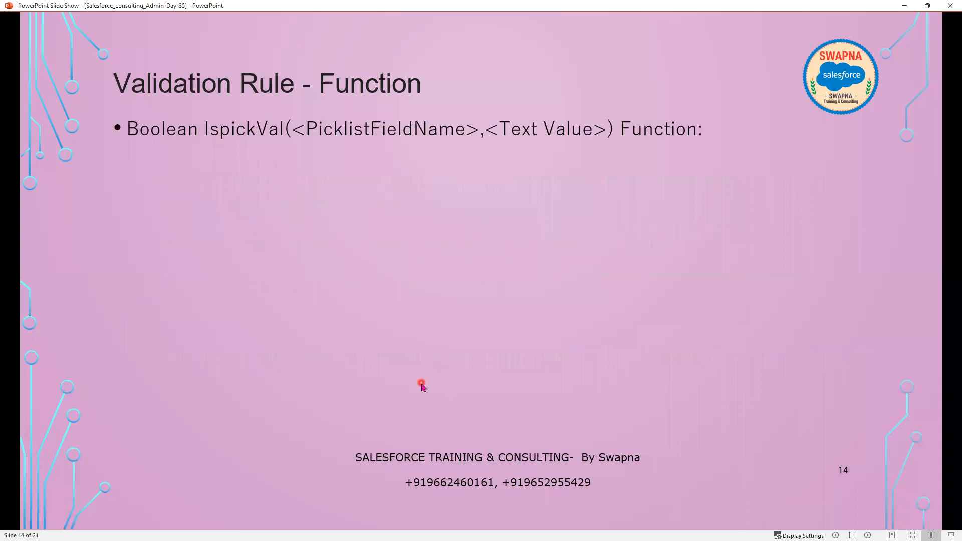
key("Left")
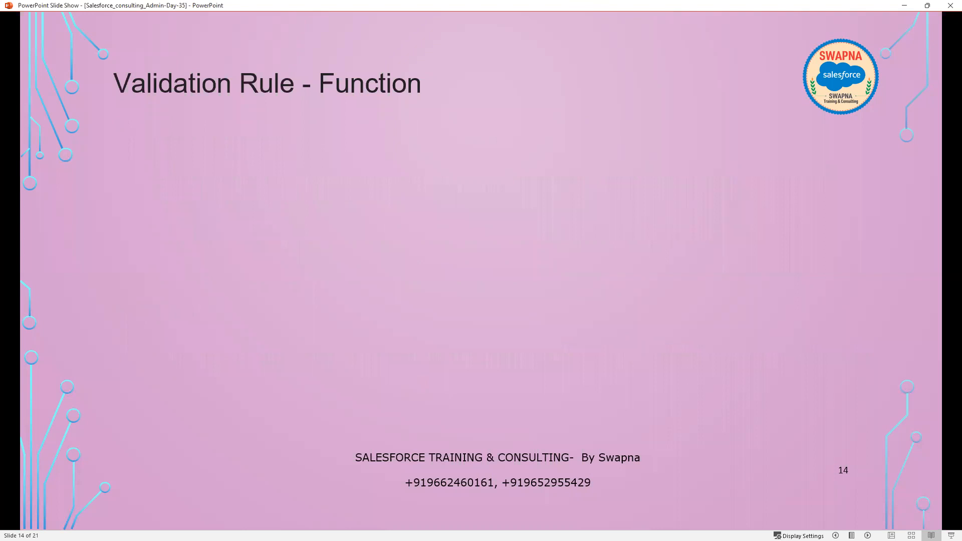
key("alt+Tab")
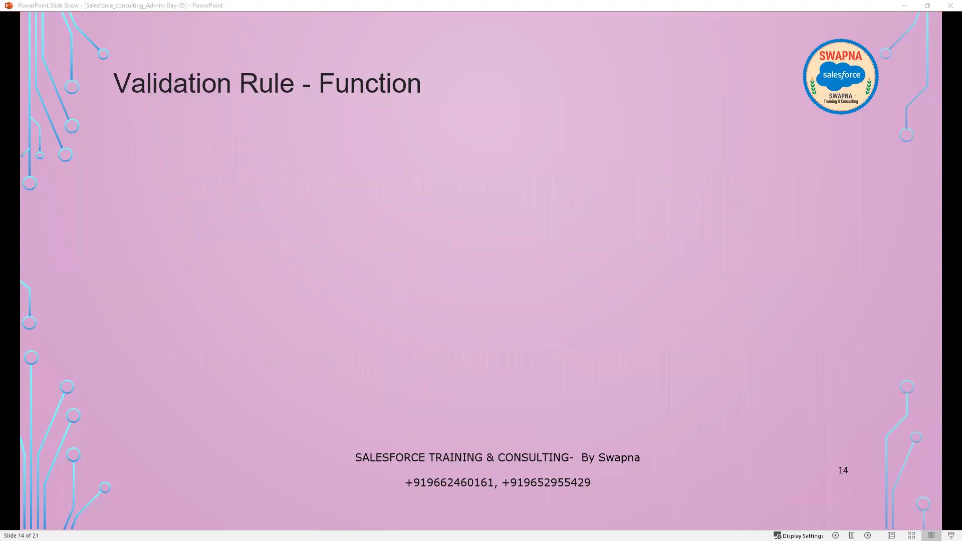
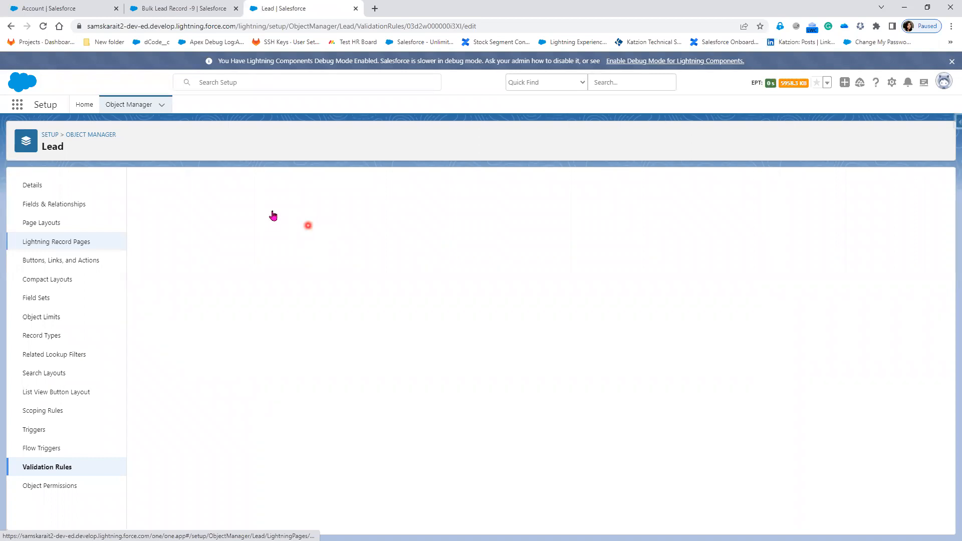
Step: Insert $Profile.Name into the Lead rule's error condition, on its own line after the City/Phone check
left_click(182, 411)
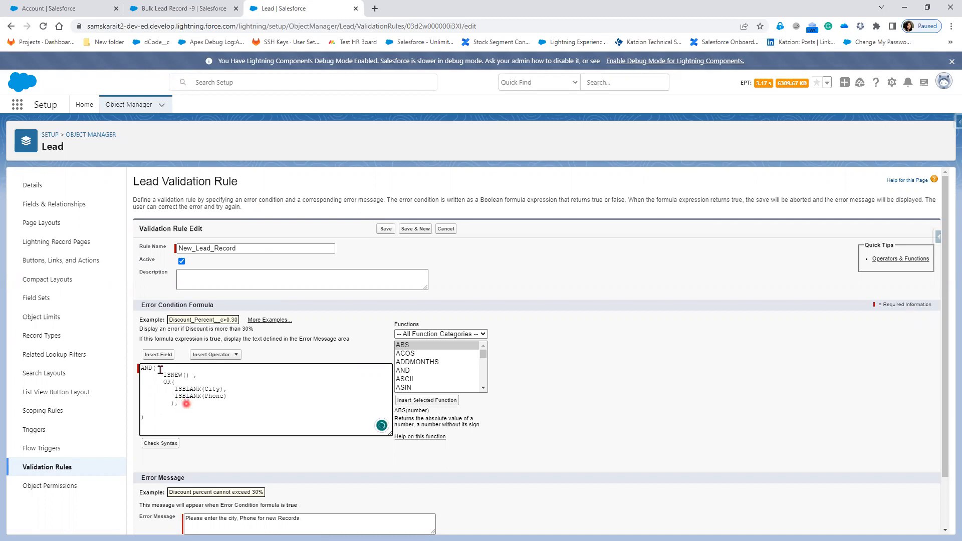
left_click(165, 354)
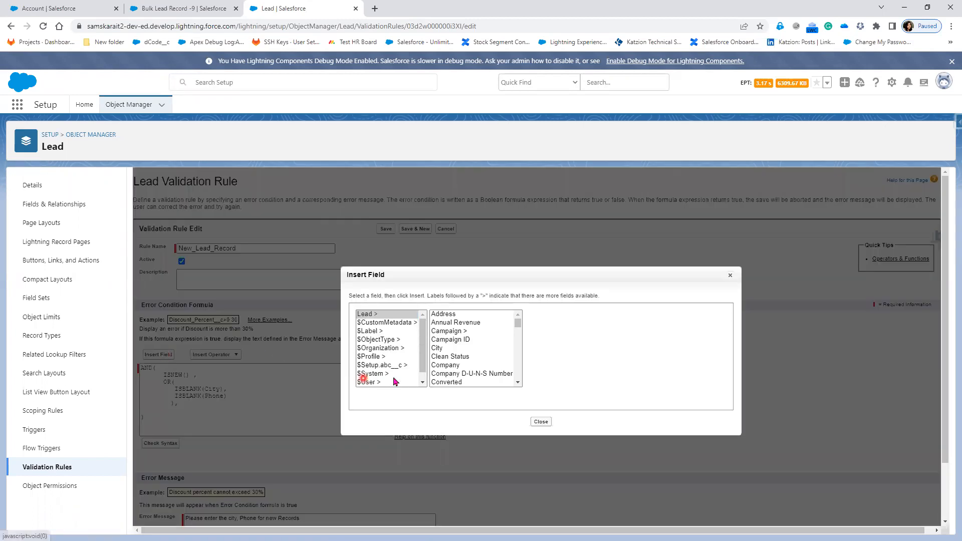
scroll(392, 377, "down", 1)
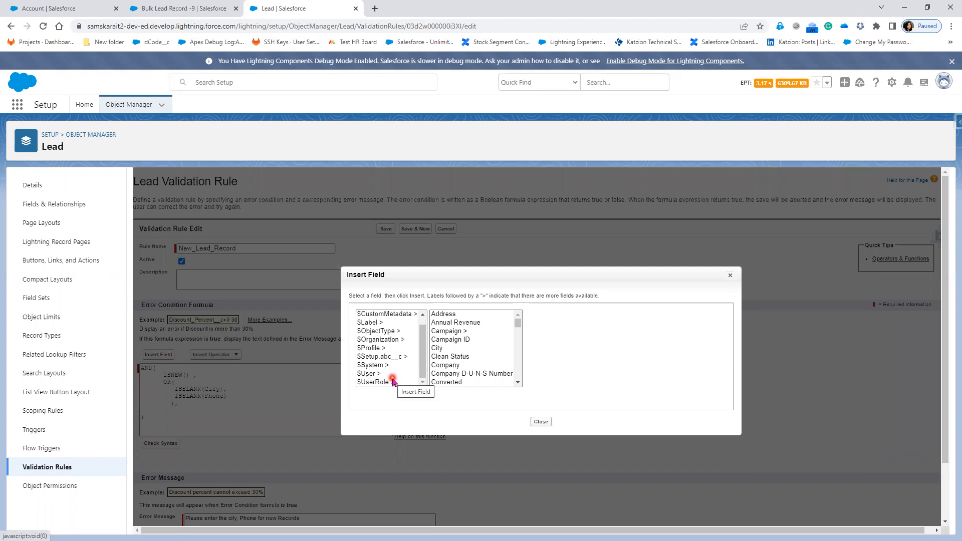
left_click(371, 349)
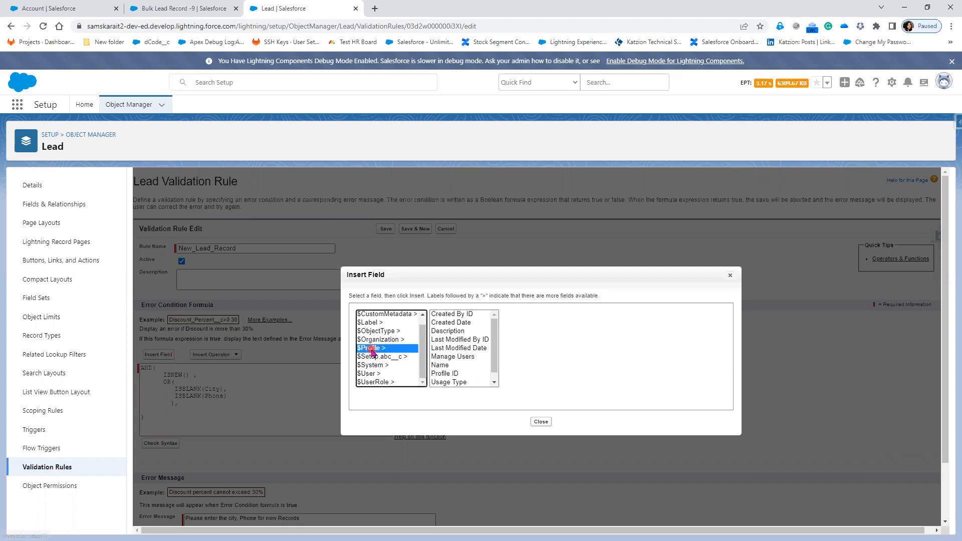
left_click(457, 366)
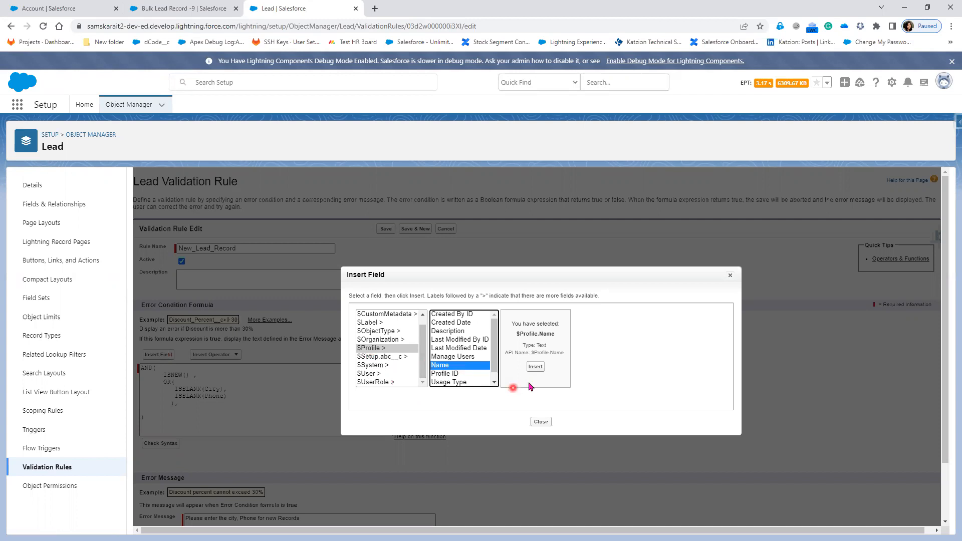
left_click(536, 367)
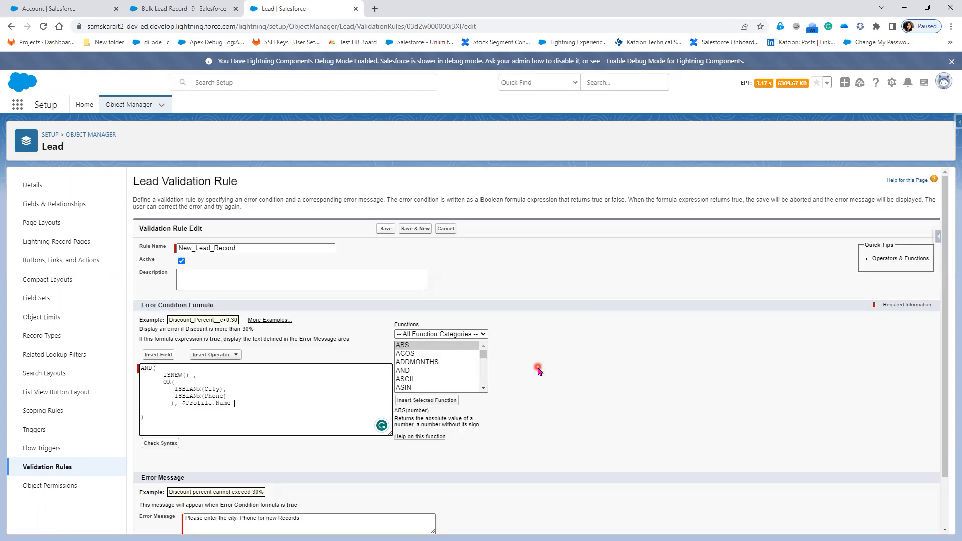
left_click(182, 404)
key("Return")
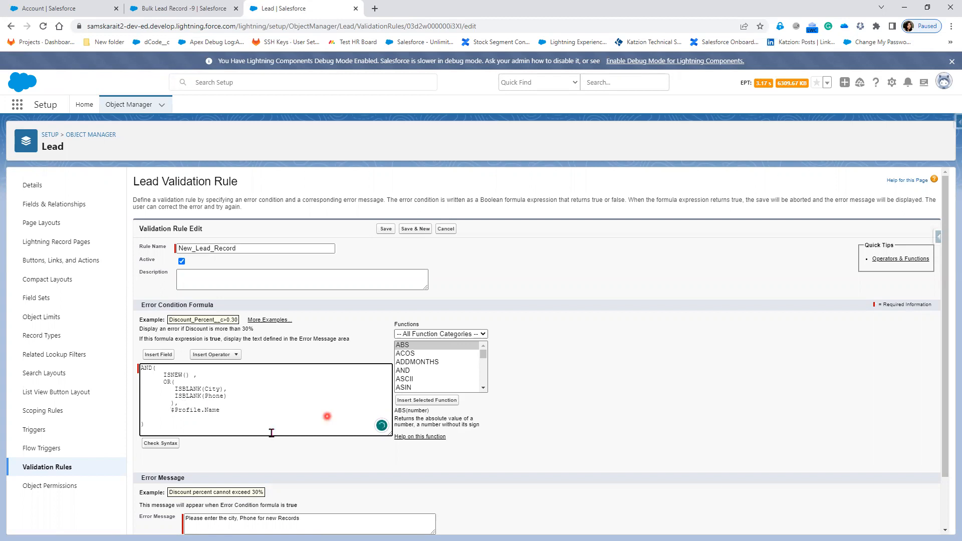
left_click(248, 410)
Step: Open Setup Home in a new tab from the gear menu
left_click(163, 10)
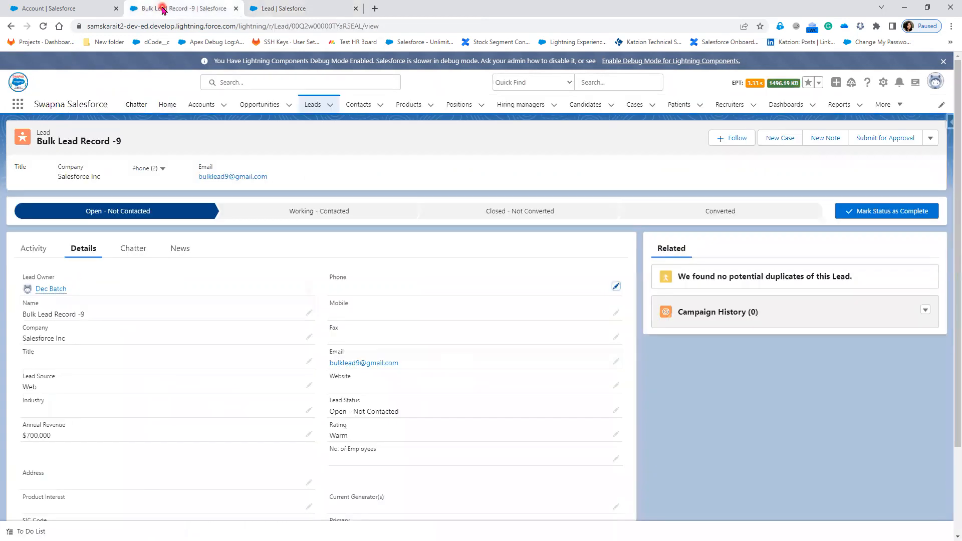
left_click(68, 10)
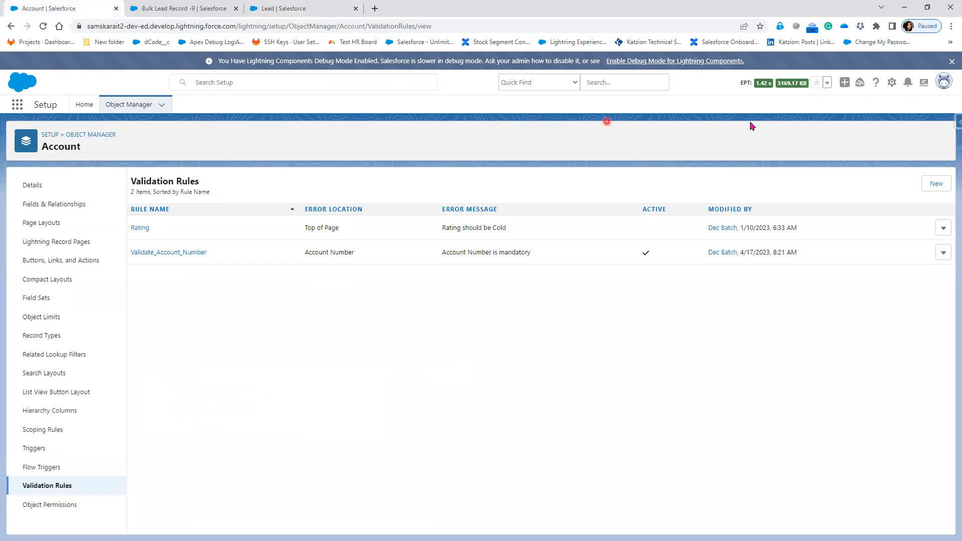
left_click(891, 83)
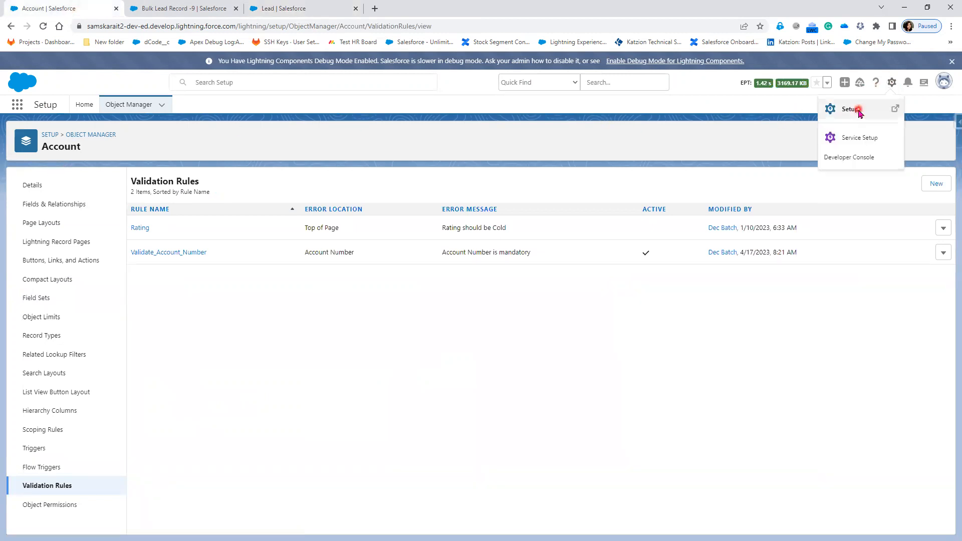
left_click(858, 112)
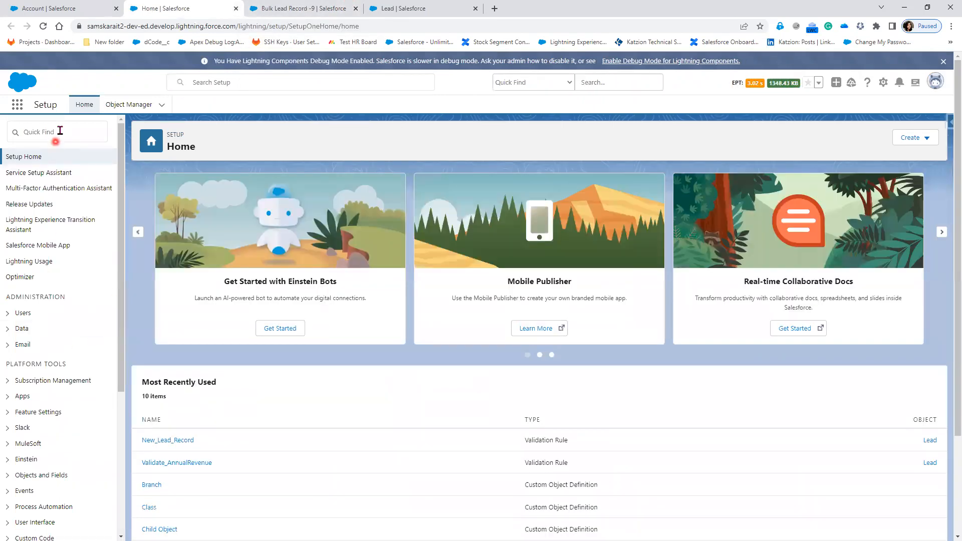
Step: Find Profiles via Quick Find 'pro' and select the System Administrator profile name
left_click(60, 131)
type("p")
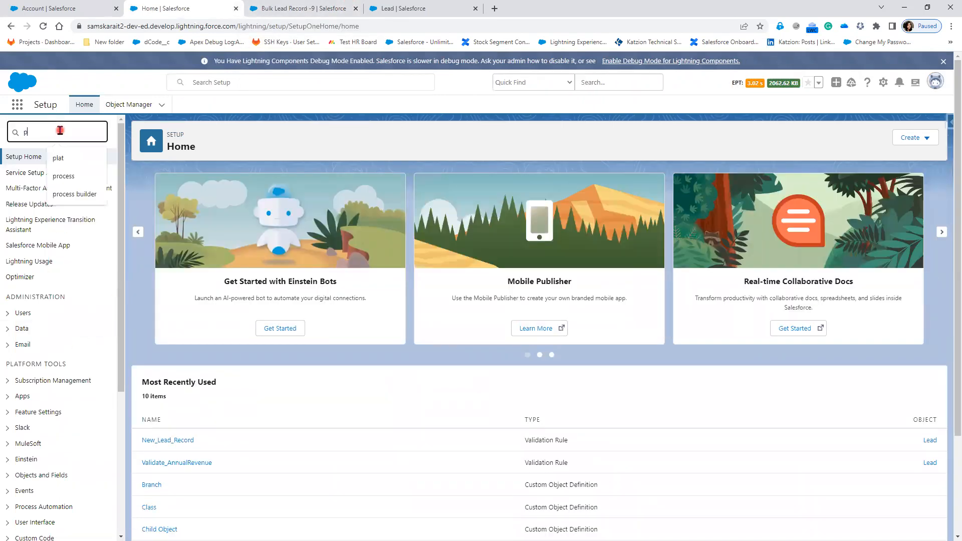
type("ro")
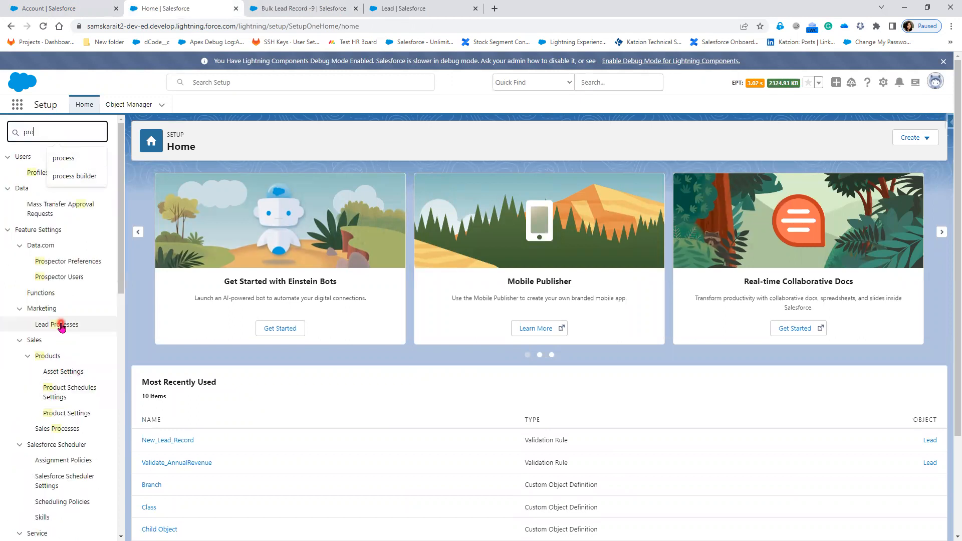
left_click(30, 173)
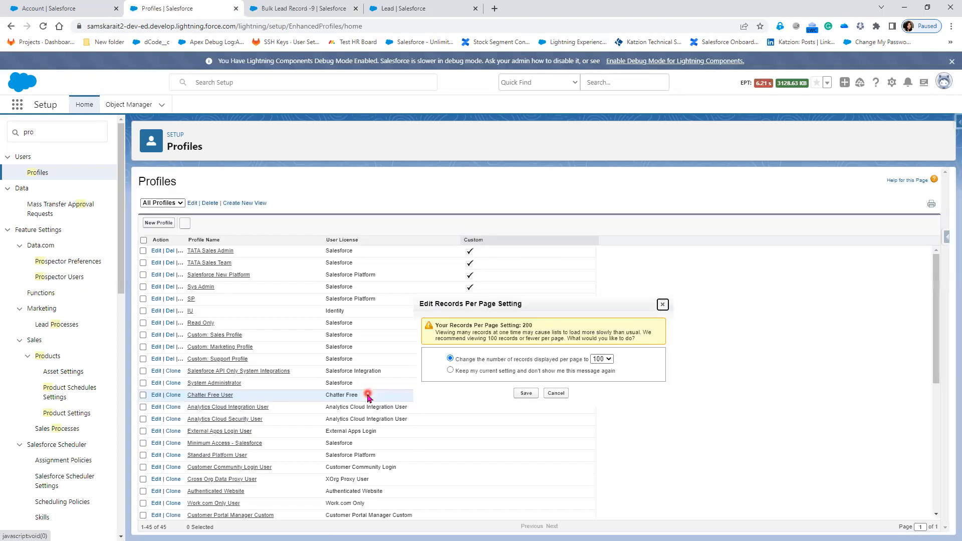
scroll(368, 394, "down", 5)
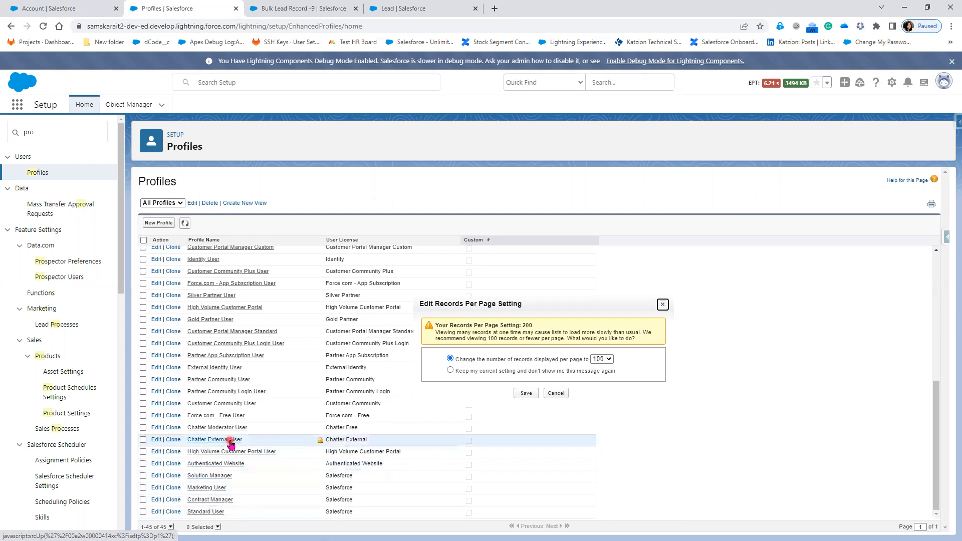
scroll(236, 401, "up", 3)
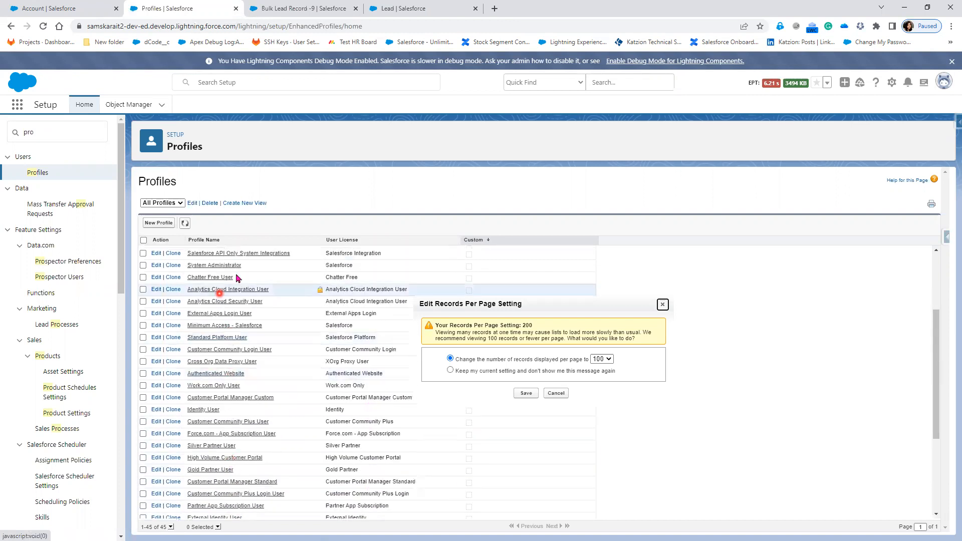
left_click_drag(241, 267, 186, 265)
key("ctrl+c")
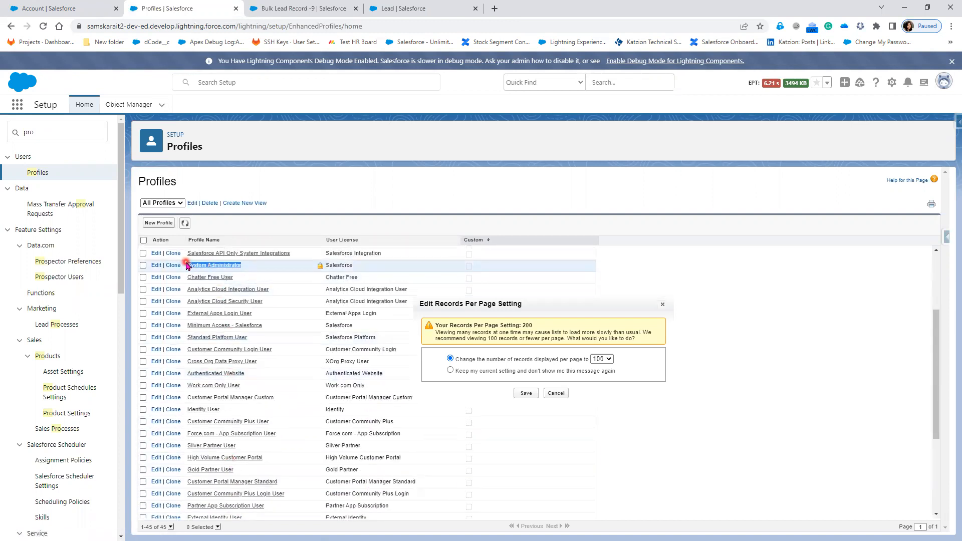
left_click(397, 10)
Step: Complete the condition as $Profile.Name <> 'System Administrator', check syntax, save, and open the Leads list
left_click(239, 410)
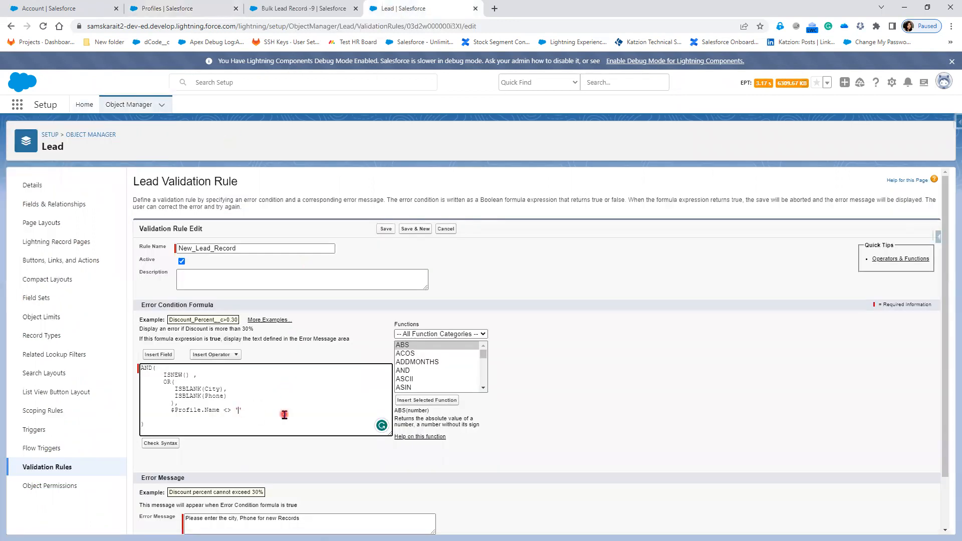
key("ctrl+v")
left_click(164, 444)
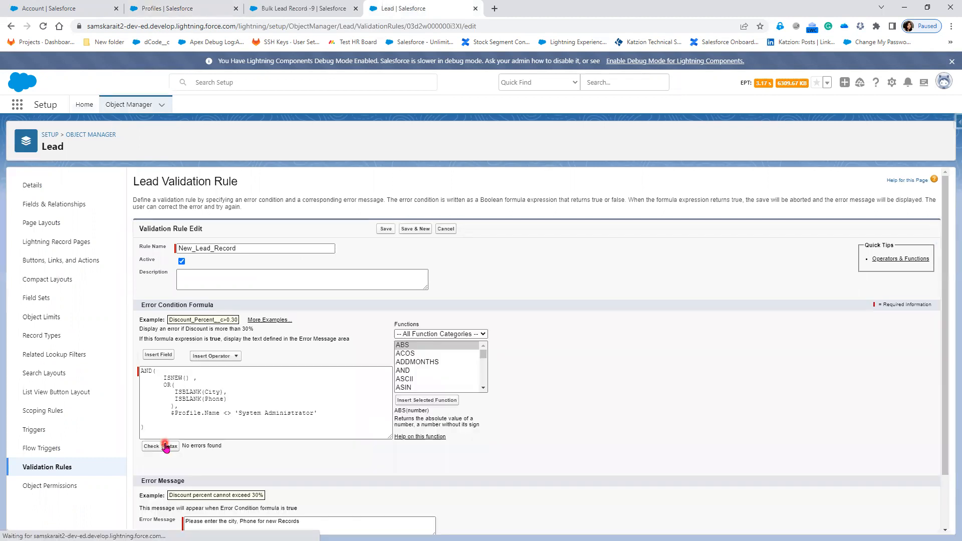
left_click(387, 229)
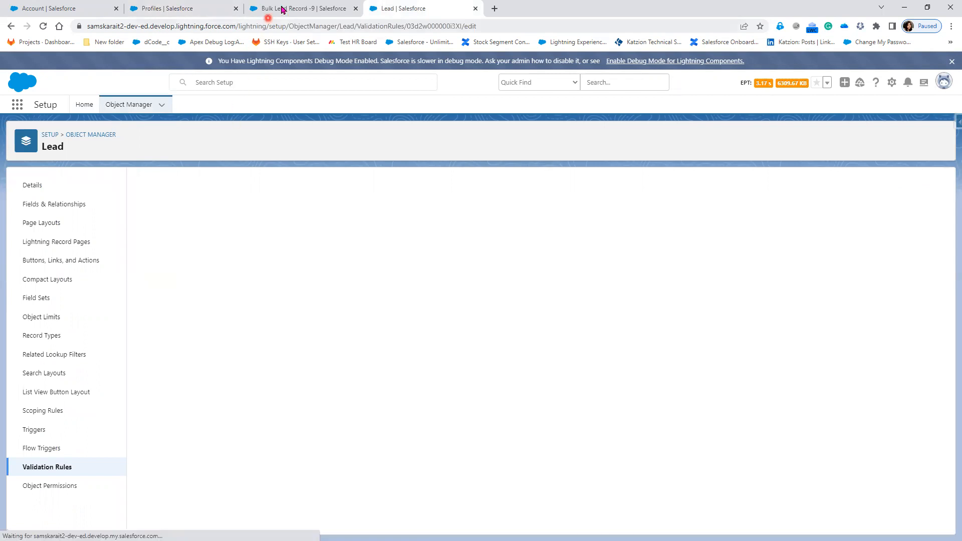
left_click(278, 9)
left_click(315, 104)
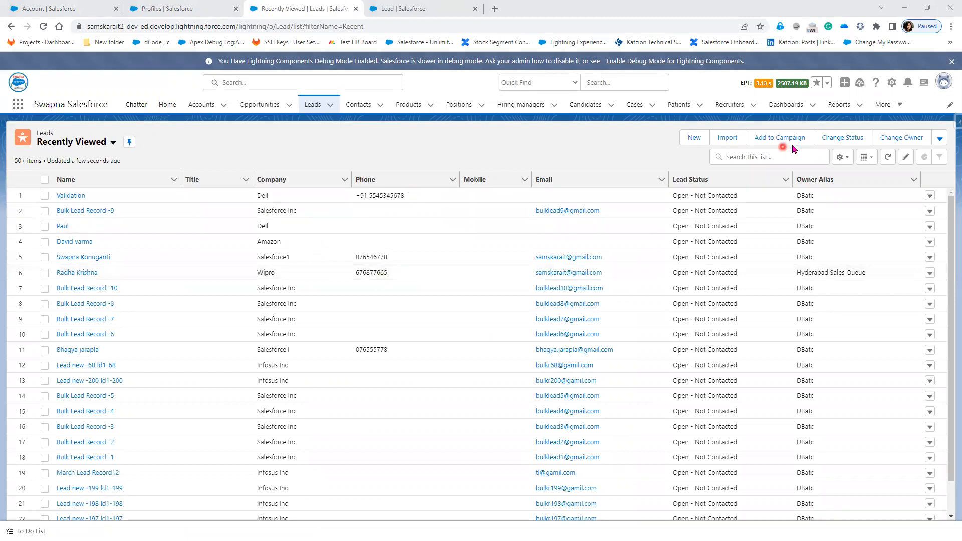
Step: Start a new lead with salutation Mr., last name System Admin Lead and annual revenue 2345432
left_click(695, 137)
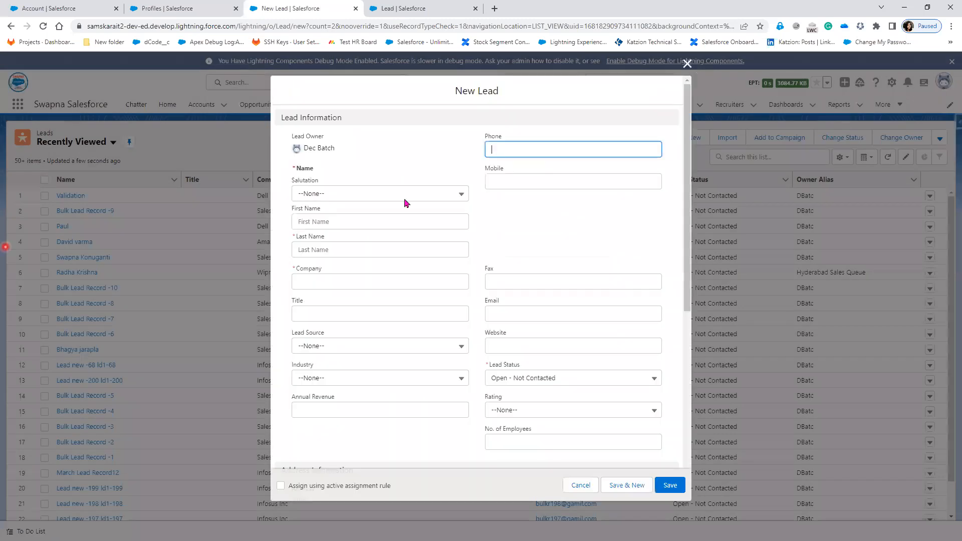
left_click(384, 195)
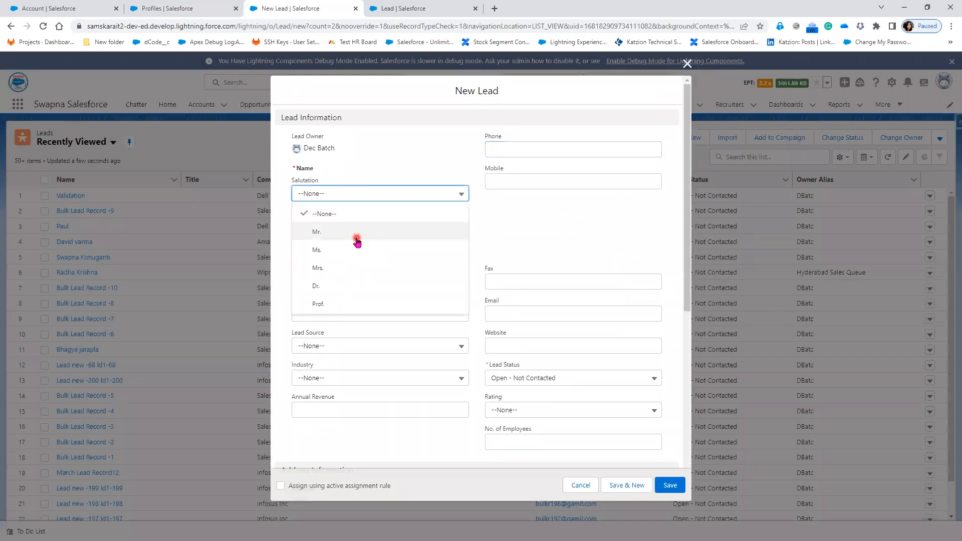
left_click(356, 235)
left_click(323, 254)
type("System Admin Lead")
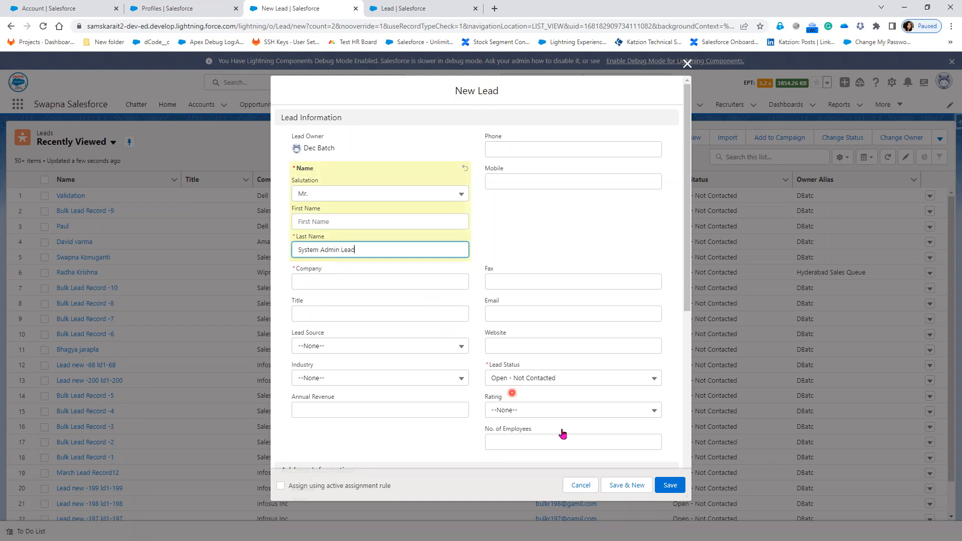
left_click(414, 412)
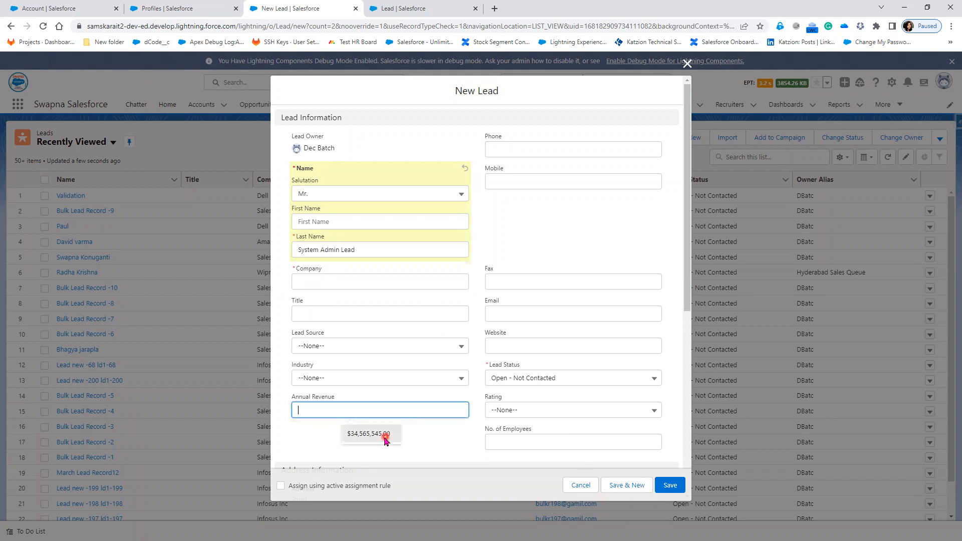
left_click(325, 410)
type("2345432")
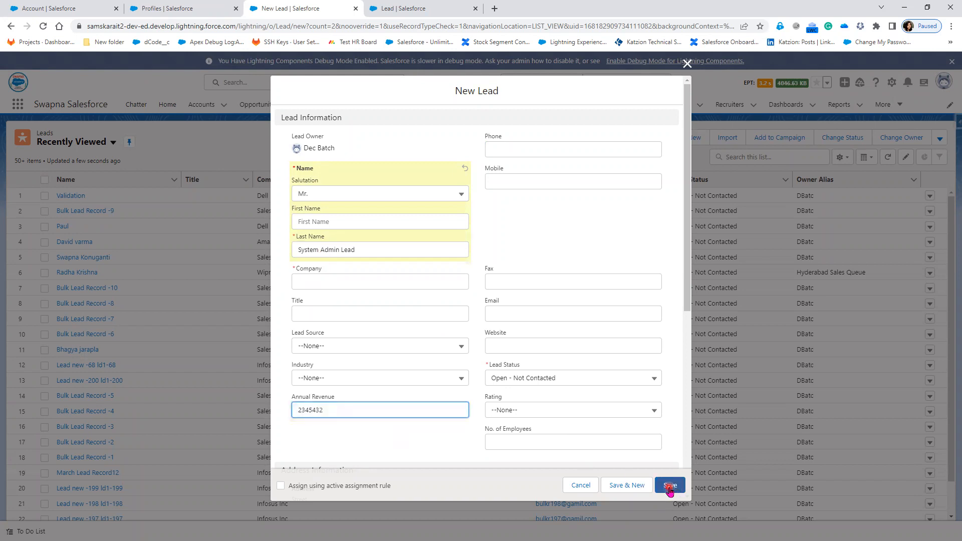
Step: Save the lead with Company IKEA and no city or phone, then return to the validation rule
left_click(670, 486)
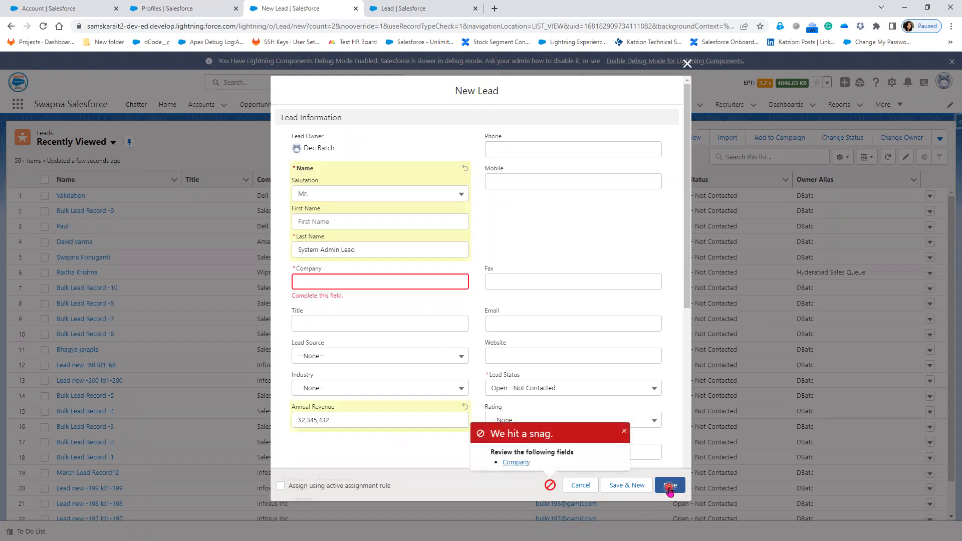
left_click(382, 284)
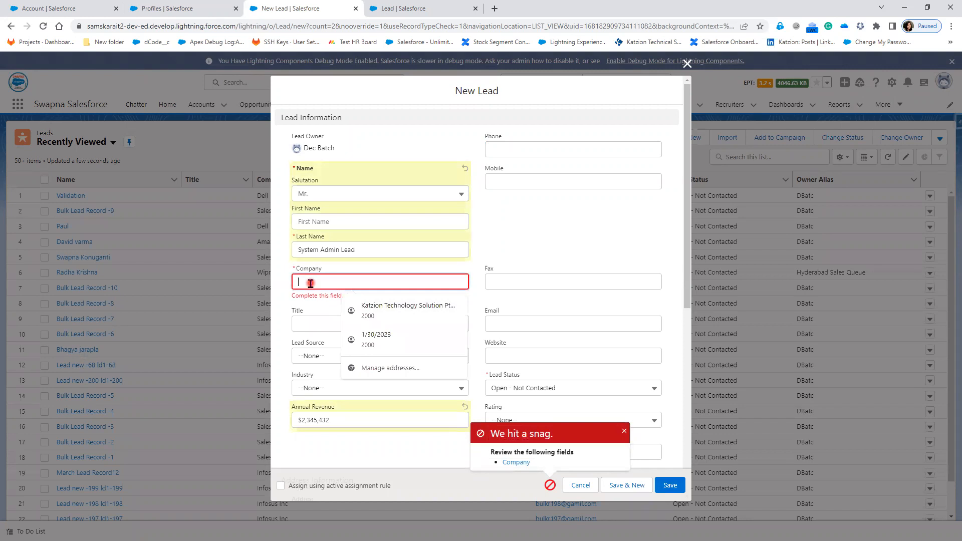
type("rel")
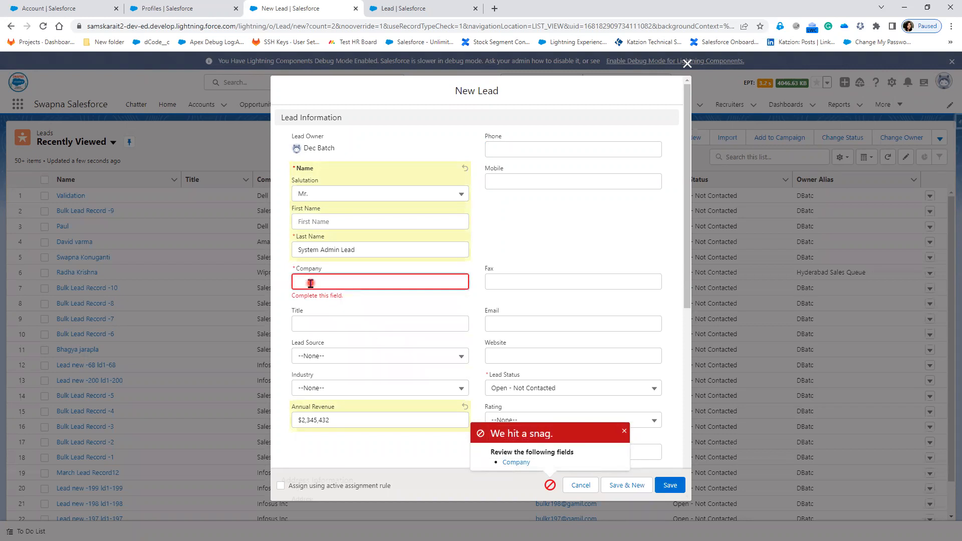
type("A")
left_click(671, 485)
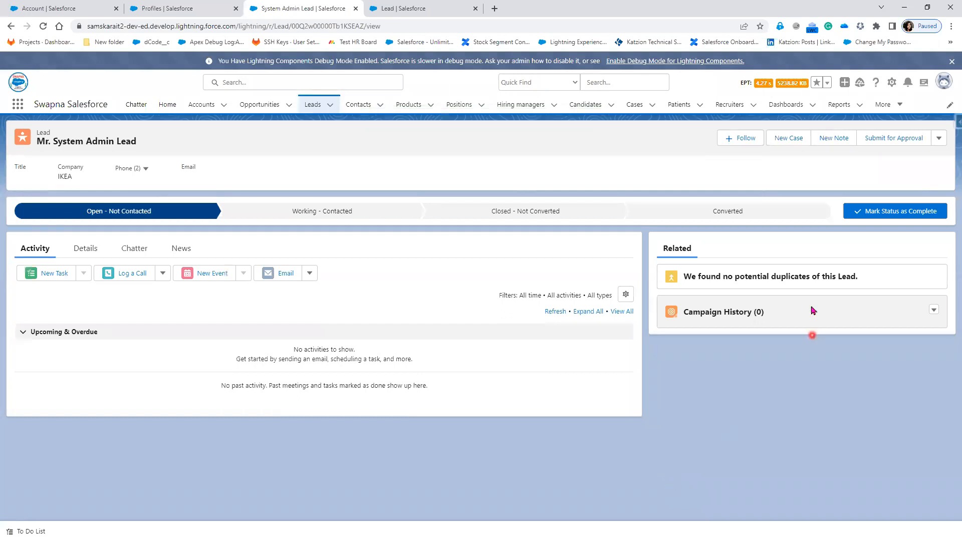
left_click(433, 11)
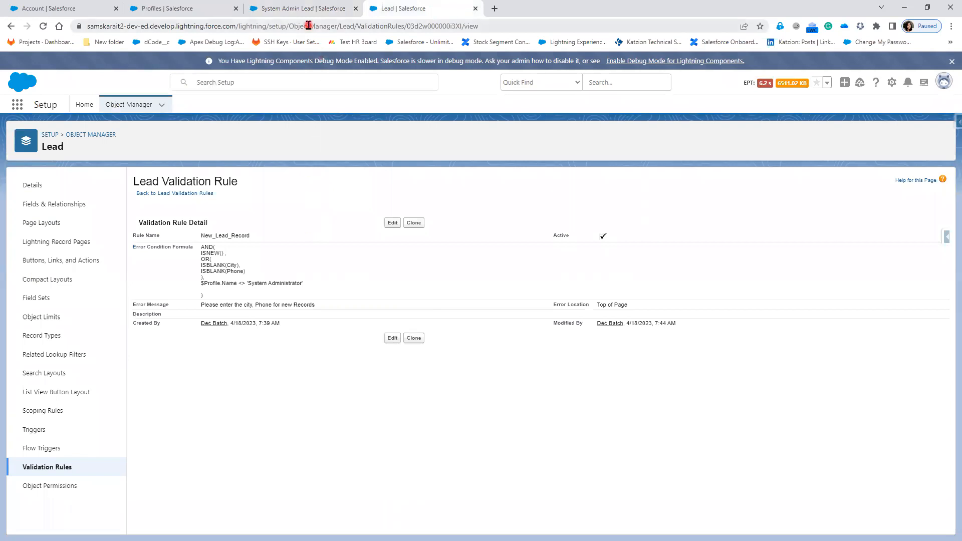
mouse_move(303, 11)
Step: Reveal the IspickVal bullet on slide 14 in the slide show
key("alt+Tab")
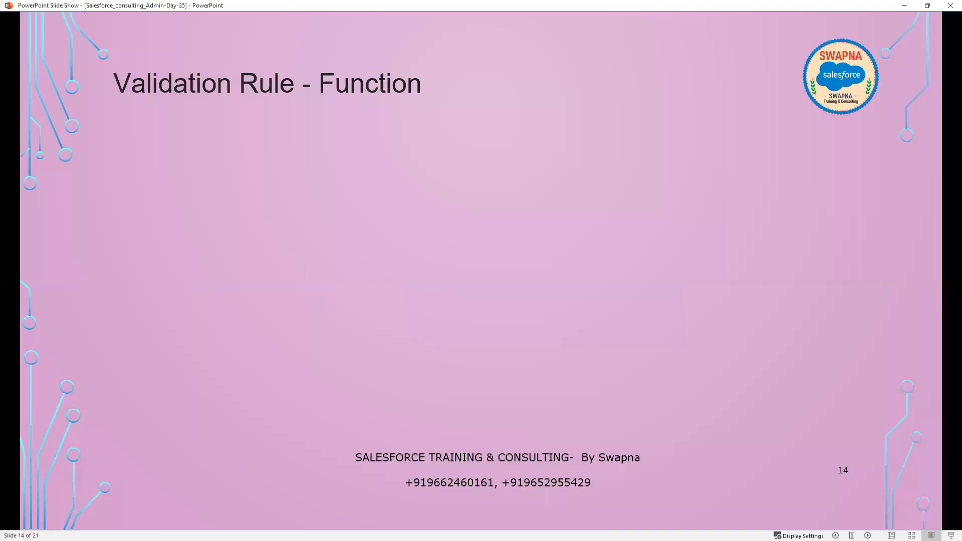
left_click(266, 262)
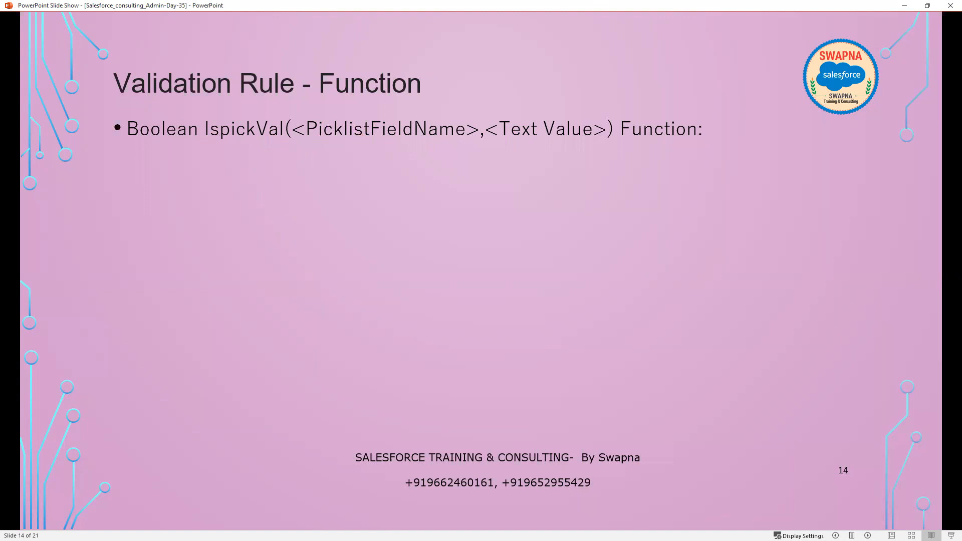
key("alt+Tab")
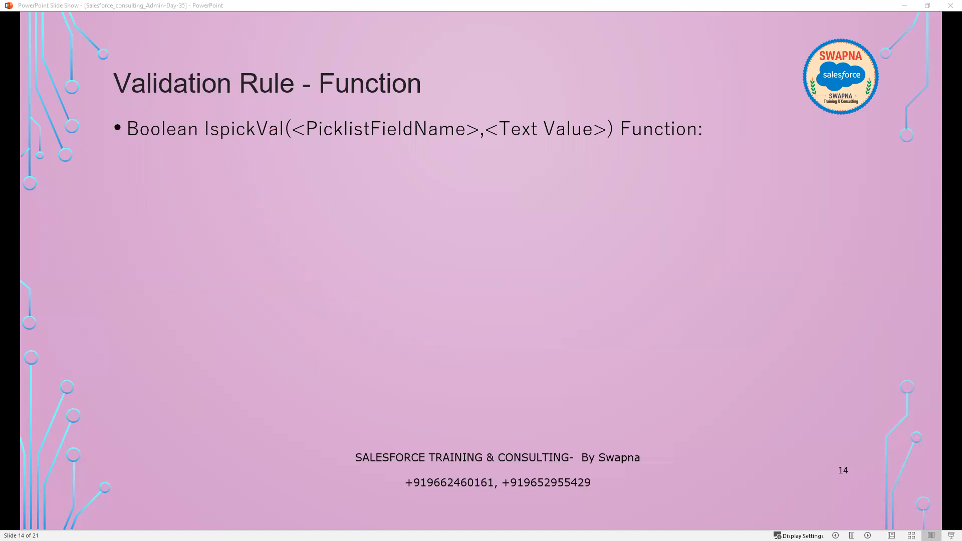
Step: Add a text box below the bullet containing Active__c=Yes
left_click(317, 199)
type("Ac")
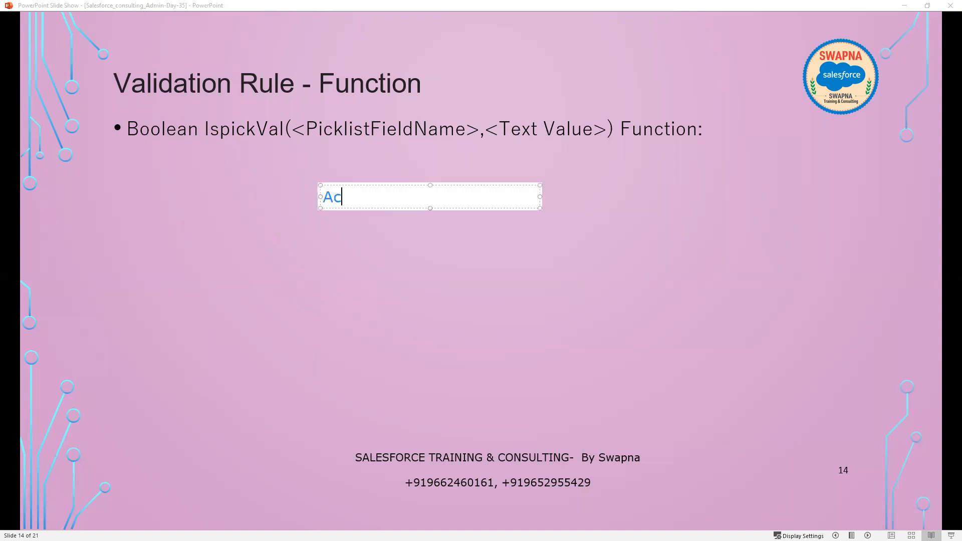
type("tive__c=Yes")
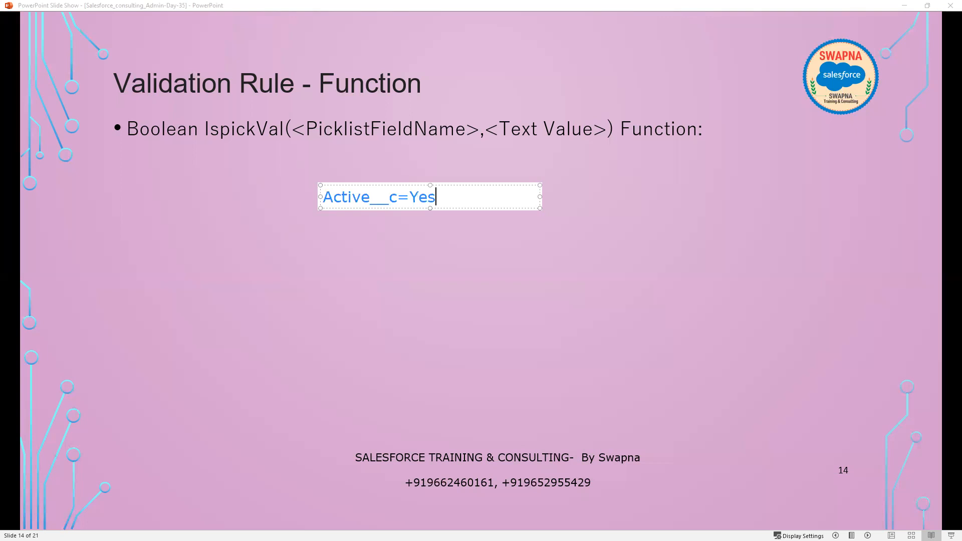
key("Left")
key("Left")
key("Left")
key("Left")
key("Left")
key("Left")
key("Left")
key("Left")
key("Left")
key("Left")
key("Left")
key("Left")
key("Left")
key("shift+Right")
key("shift+Right")
key("shift+Right")
key("shift+Right")
key("shift+Right")
key("shift+Right")
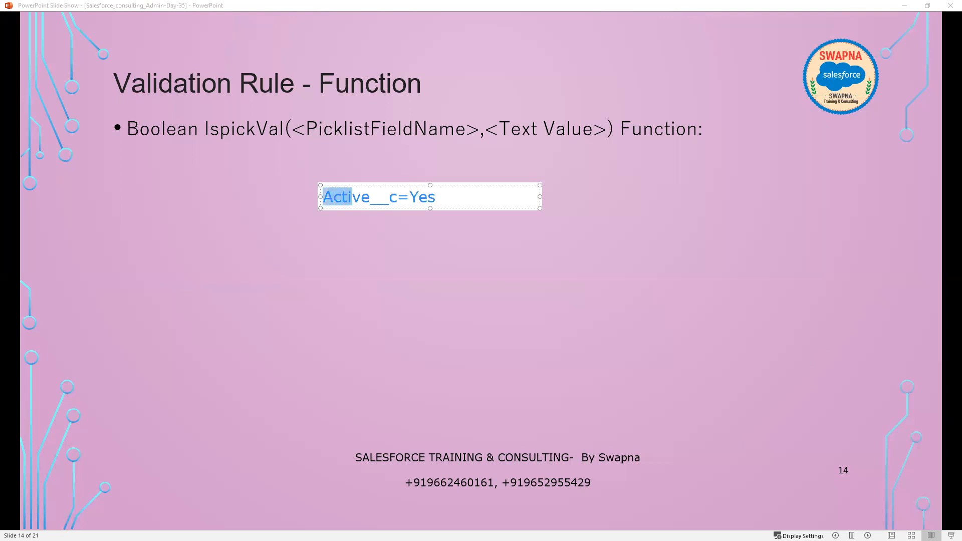
key("shift+Right")
key("shift+Right")
key("shift+Right")
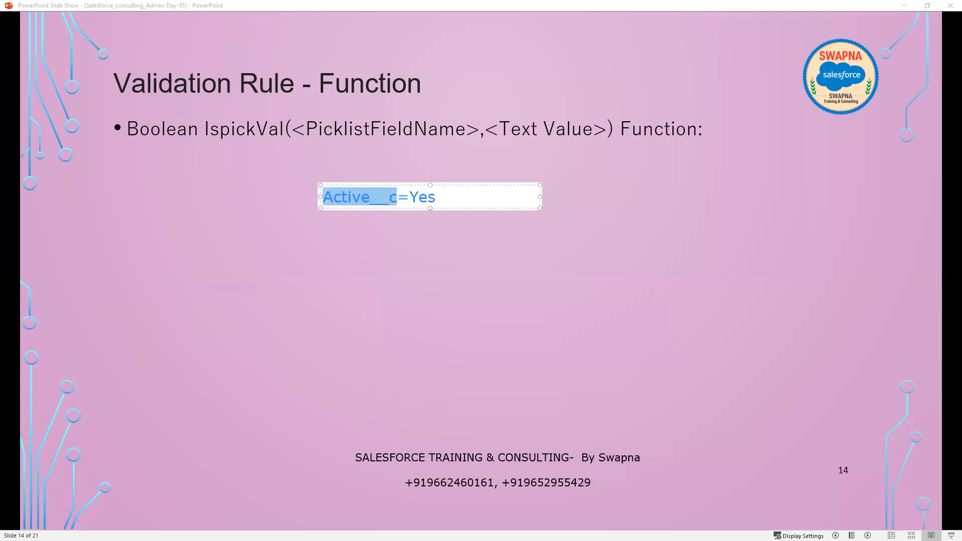
key("Left")
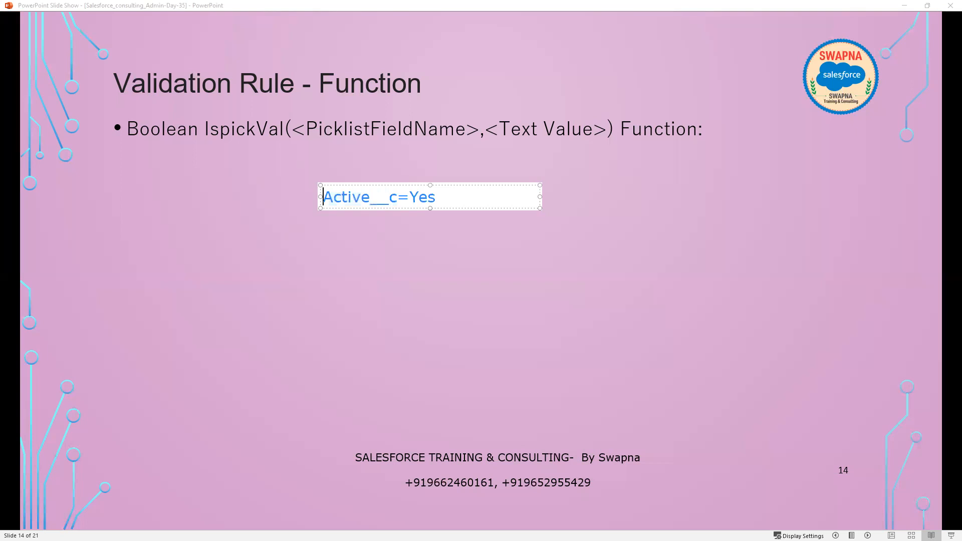
Step: Rewrite the example as ispickVal(Active__c,Yes) and begin a second line
type("is")
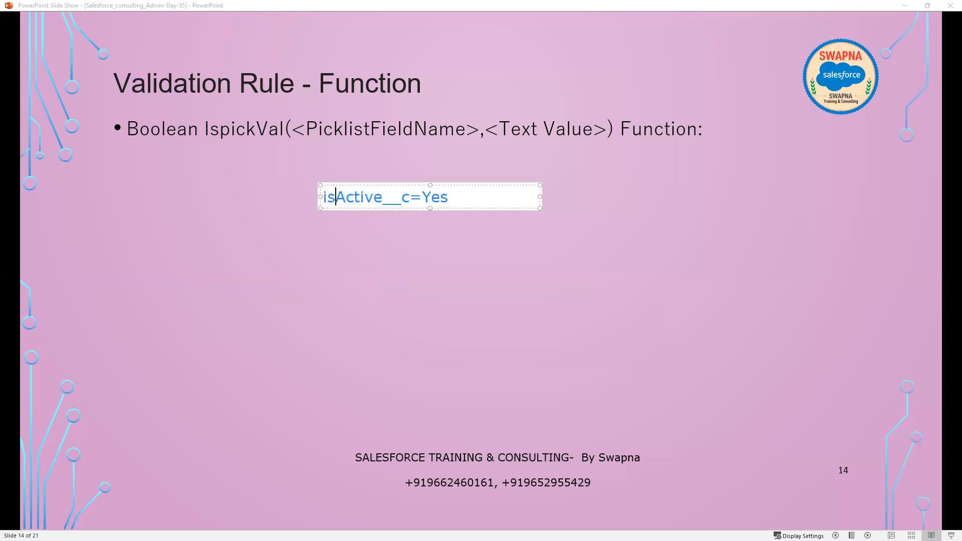
type("pickVal")
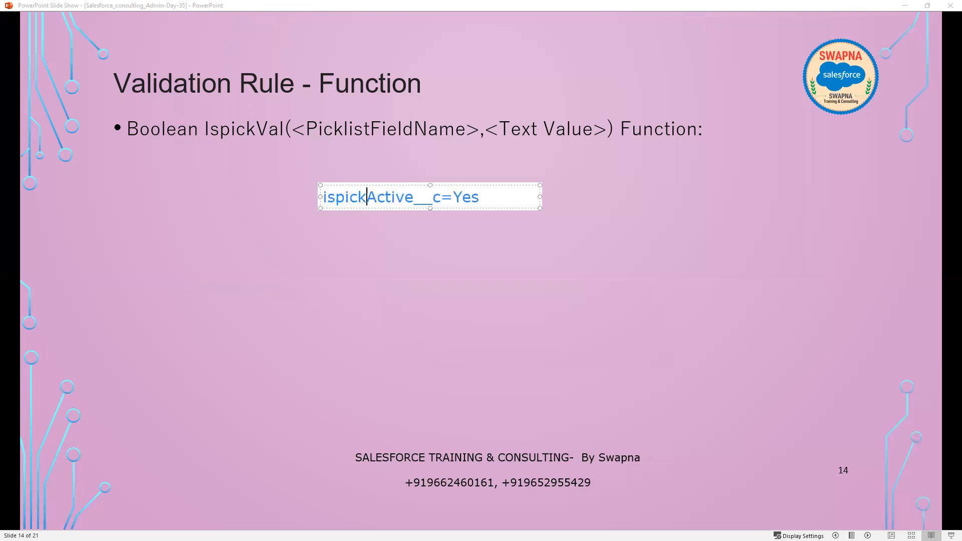
type("(")
key("Right")
key("Right")
key("Right")
key("Right")
key("Right")
key("Right")
key("Right")
key("Right")
key("Right")
key("Right")
key("Right")
key("Right")
key("Right")
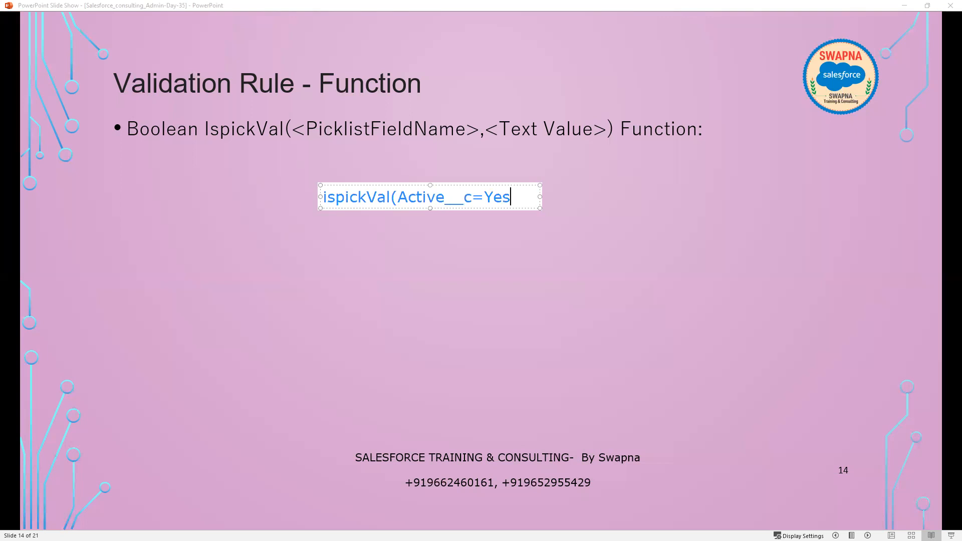
type(")")
key("Left")
key("Left")
key("Left")
key("Left")
key("Delete")
type(",")
key("Right")
key("Right")
key("Right")
key("Right")
key("Return")
type("is")
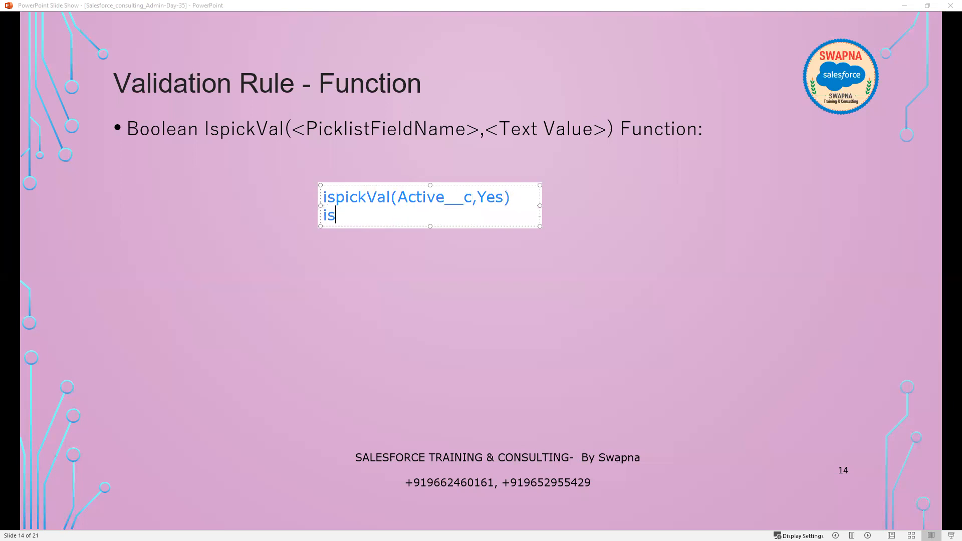
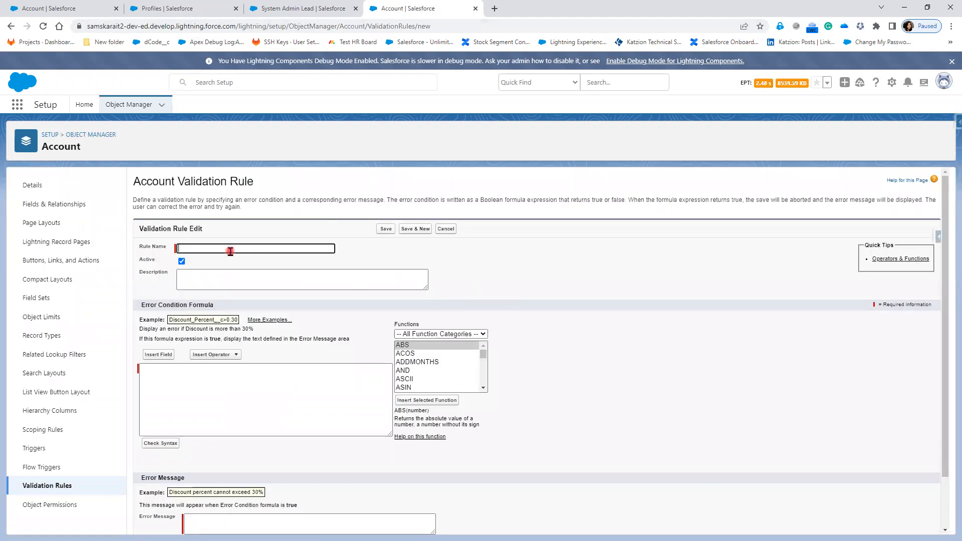
Step: Enter Active_value_should_be_Yes as the rule name, checking the existing Account validation rules list
left_click(230, 251)
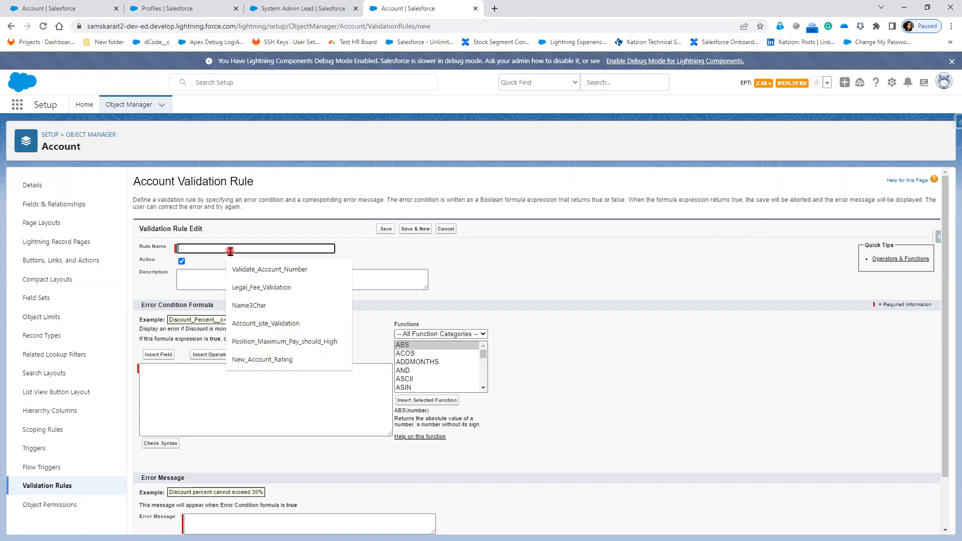
type("Ac")
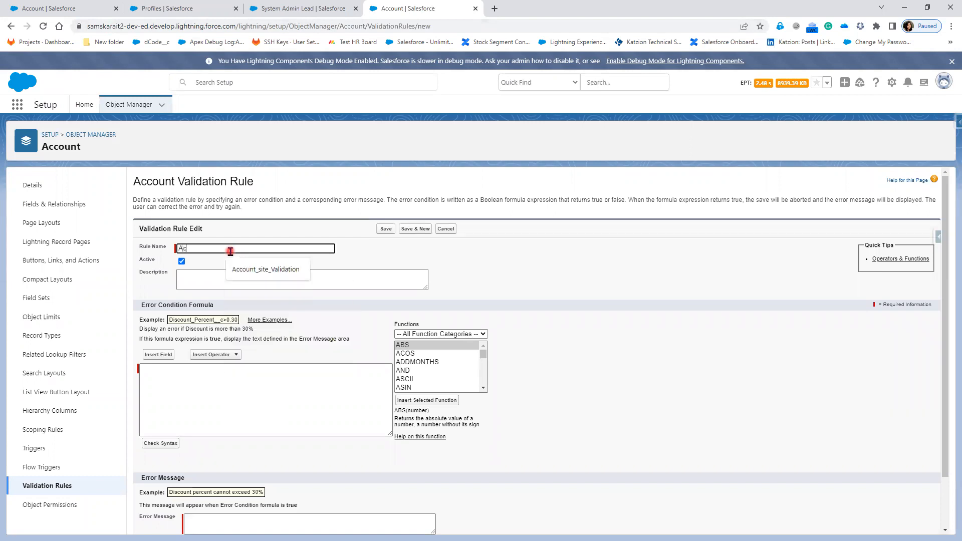
type("tive value should be Yes")
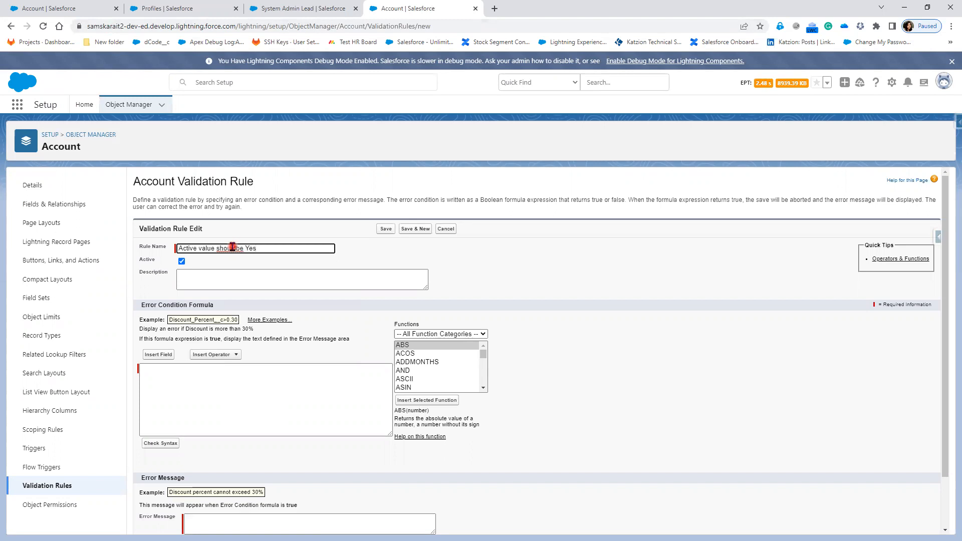
left_click(236, 248)
left_click(196, 365)
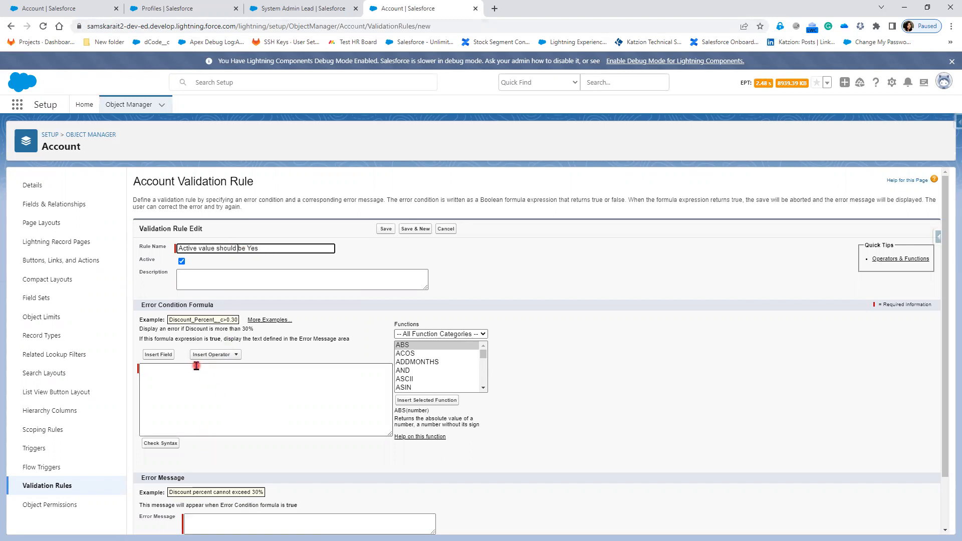
left_click(55, 9)
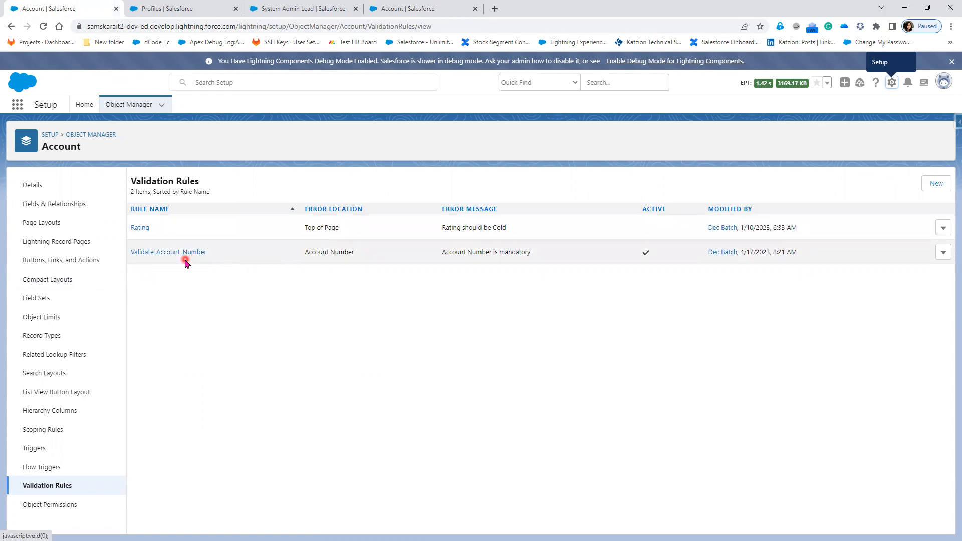
left_click(423, 9)
left_click(268, 248)
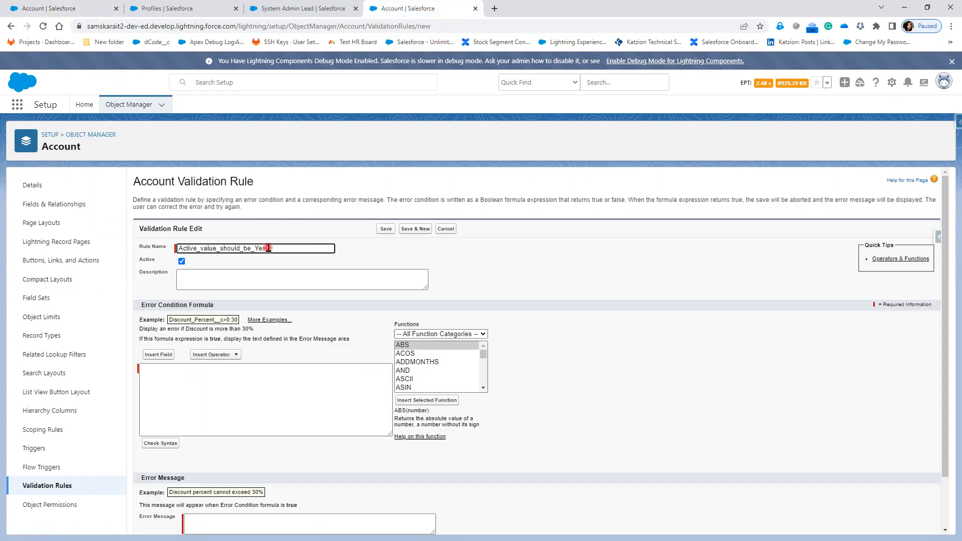
Step: Insert the ISNEW() function into the error condition formula
left_click(230, 399)
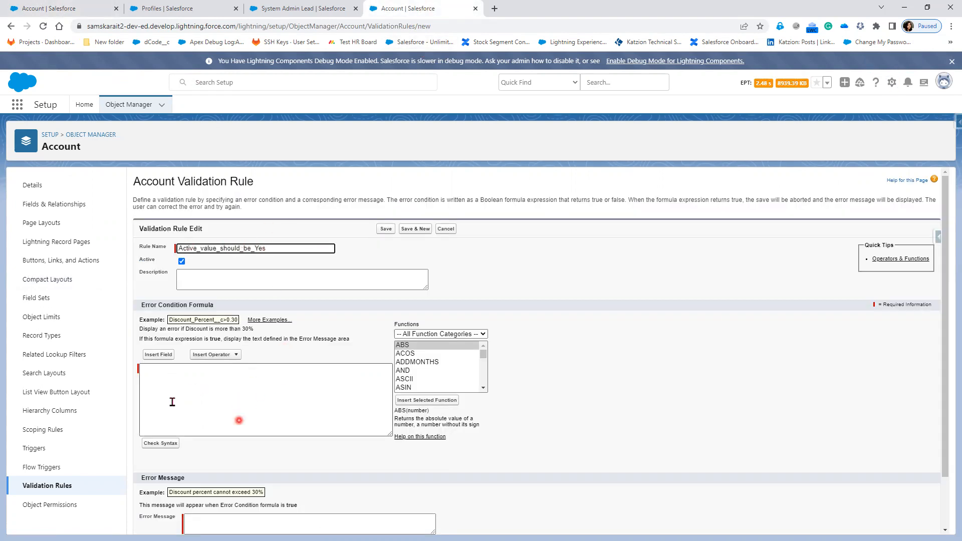
left_click(241, 392)
left_click(218, 394)
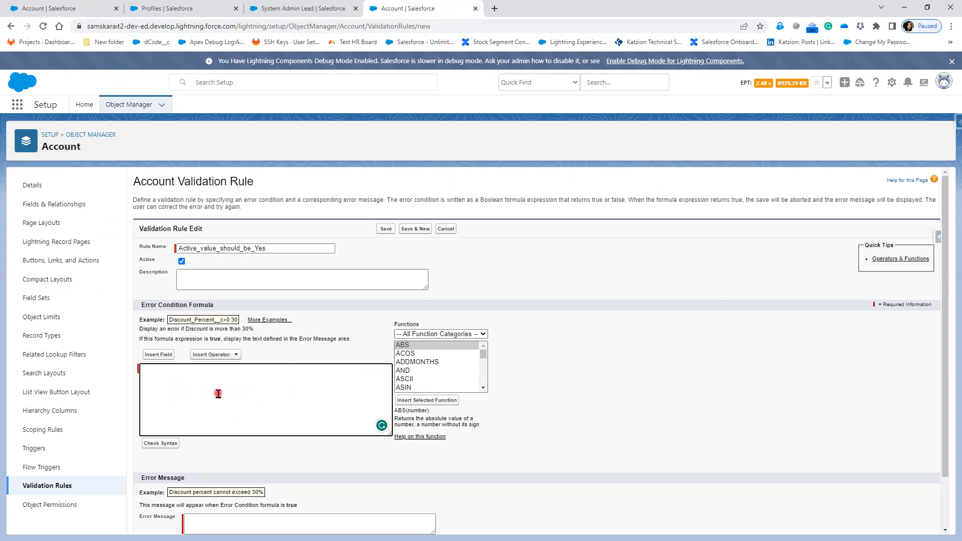
left_click(403, 362)
key("i")
key("i")
key("i")
key("i")
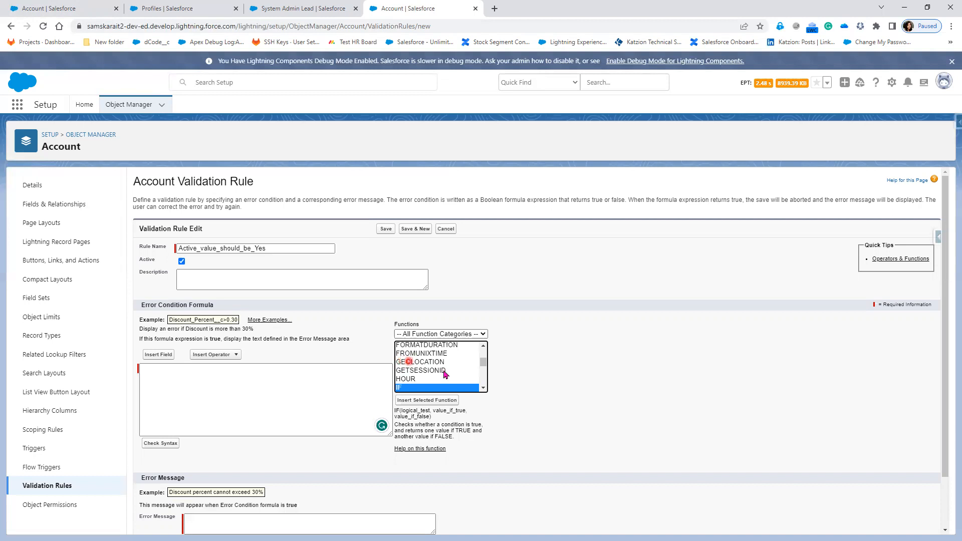
key("i")
key("i")
key("i")
key("i")
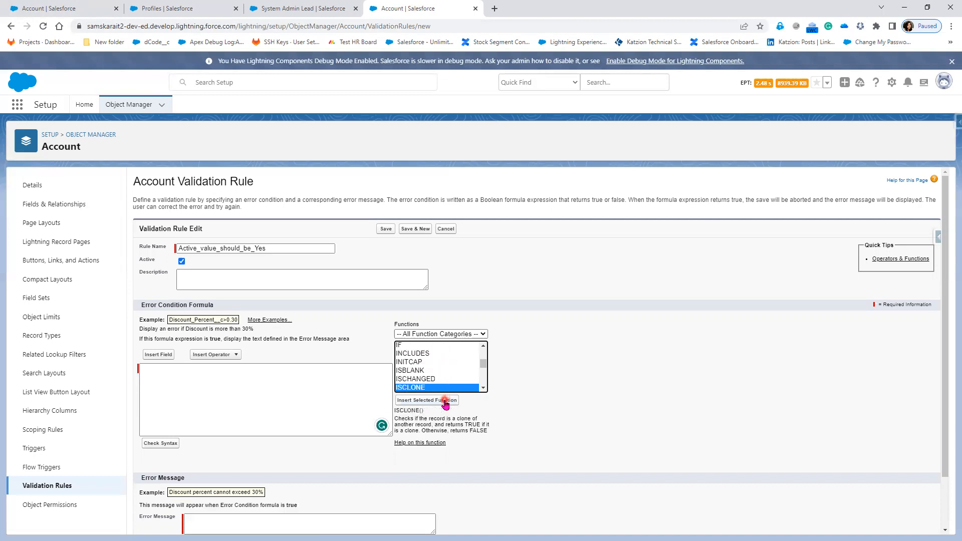
left_click(420, 380)
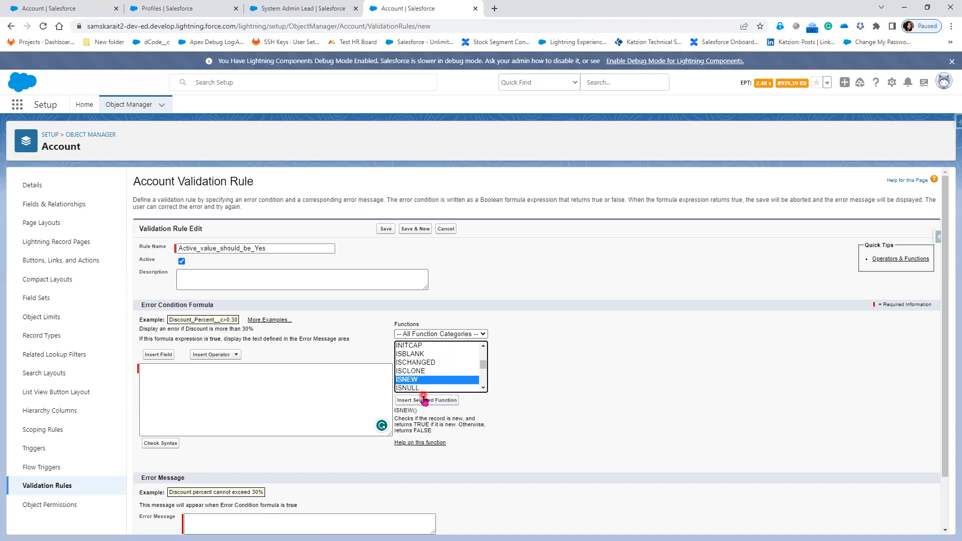
left_click(423, 400)
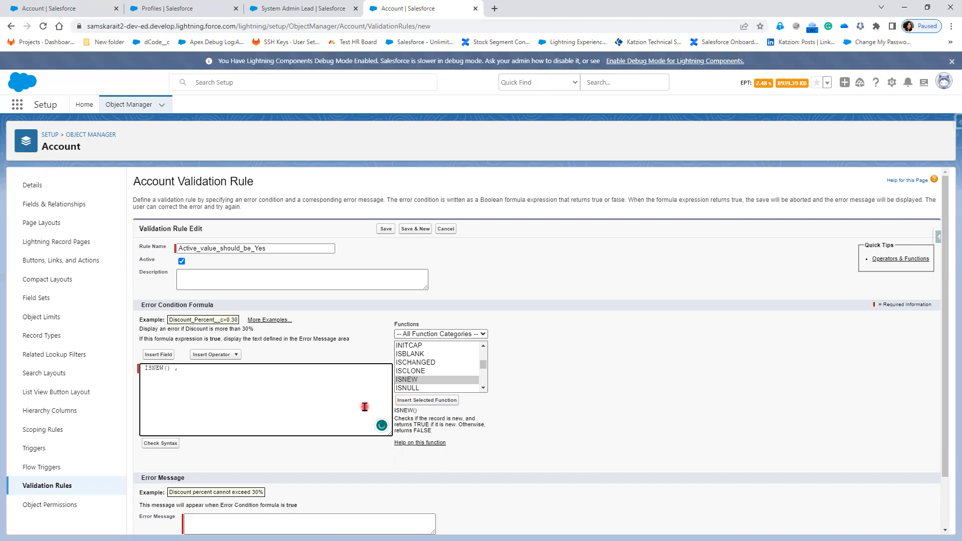
Step: Add the ISPICKVAL template after ISNEW() and clear its picklist_field placeholder
left_click(432, 371)
key("Down")
key("Down")
key("Down")
key("Down")
key("Down")
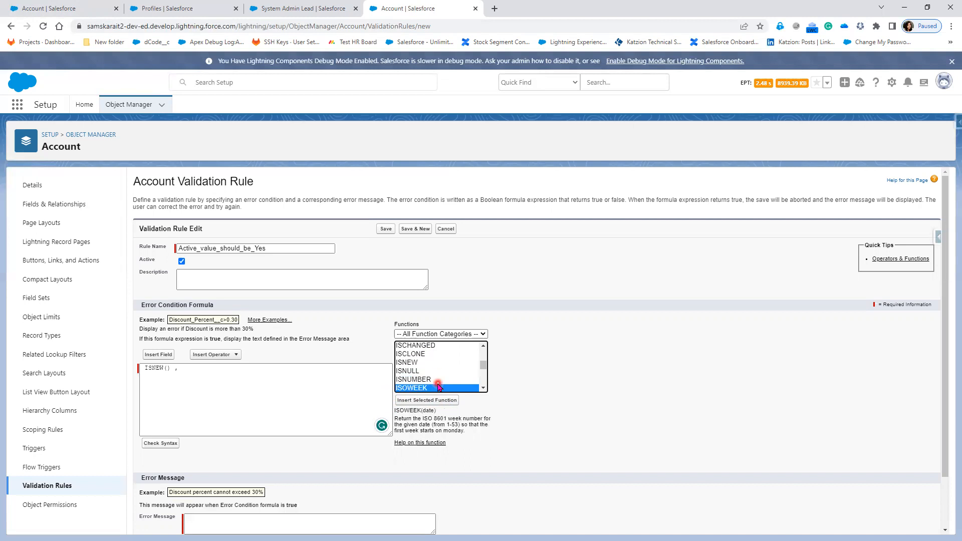
key("Up")
key("Up")
key("Up")
key("Up")
key("Up")
key("Up")
key("Up")
key("Up")
key("Up")
key("Up")
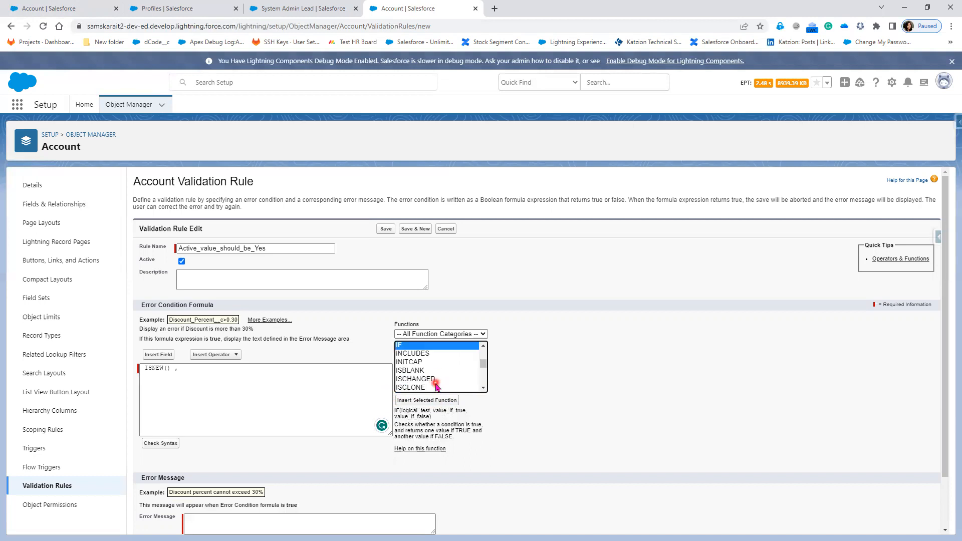
scroll(441, 380, "down", 2)
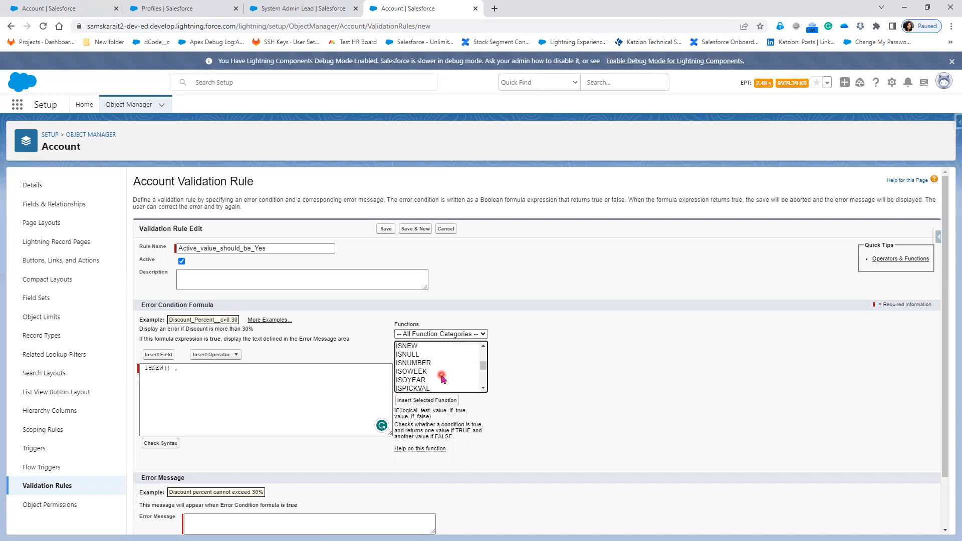
left_click(426, 388)
left_click(426, 400)
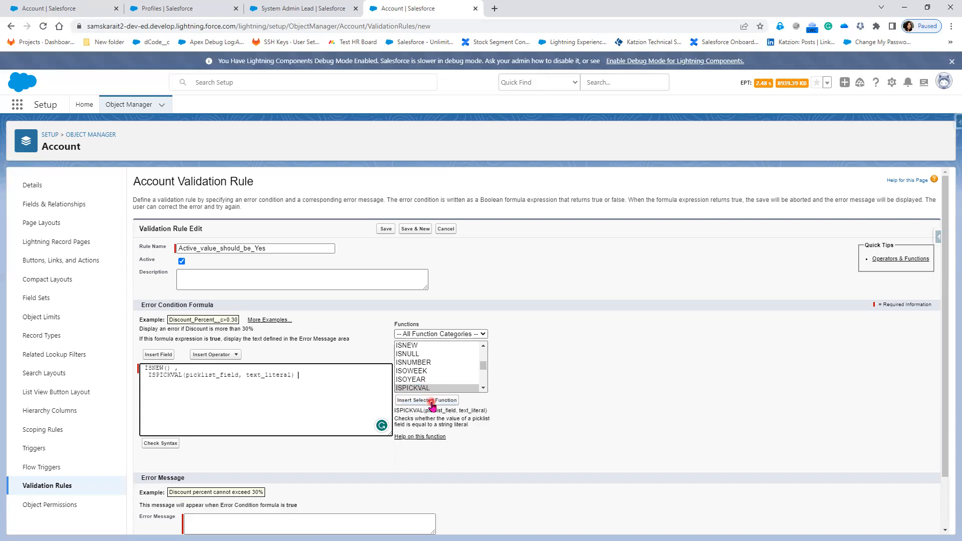
double_click(238, 376)
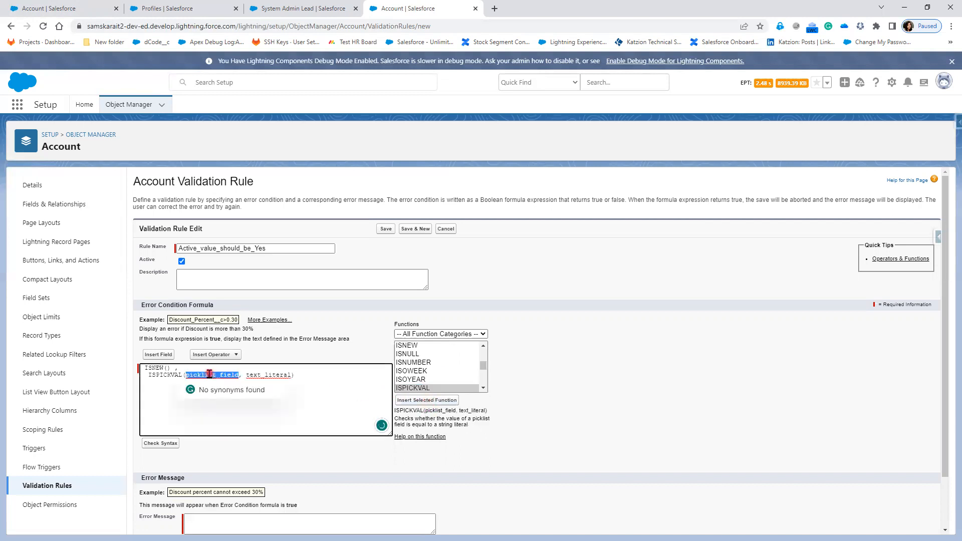
key("BackSpace")
Step: Insert the Active__c field into ISPICKVAL and replace the text_literal placeholder with 'Yes'
left_click(159, 355)
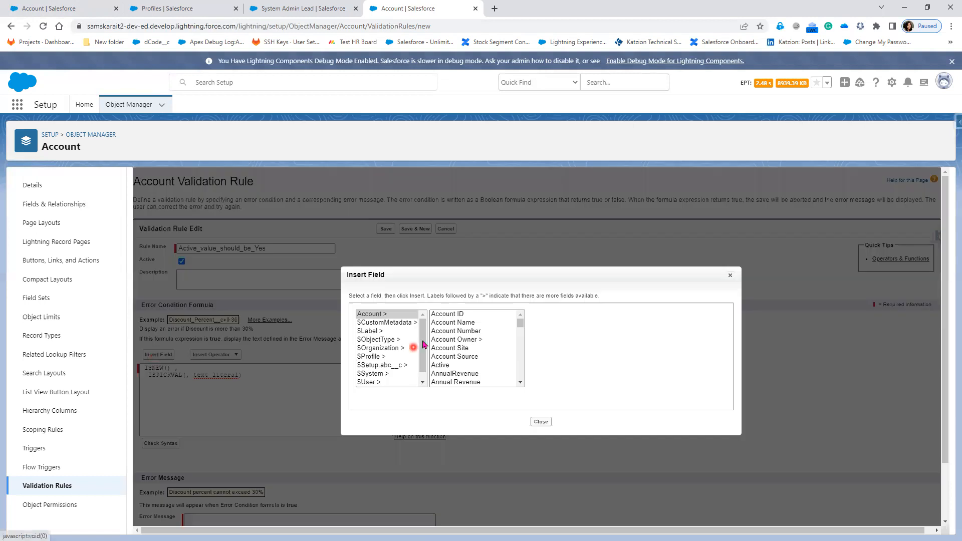
left_click(457, 364)
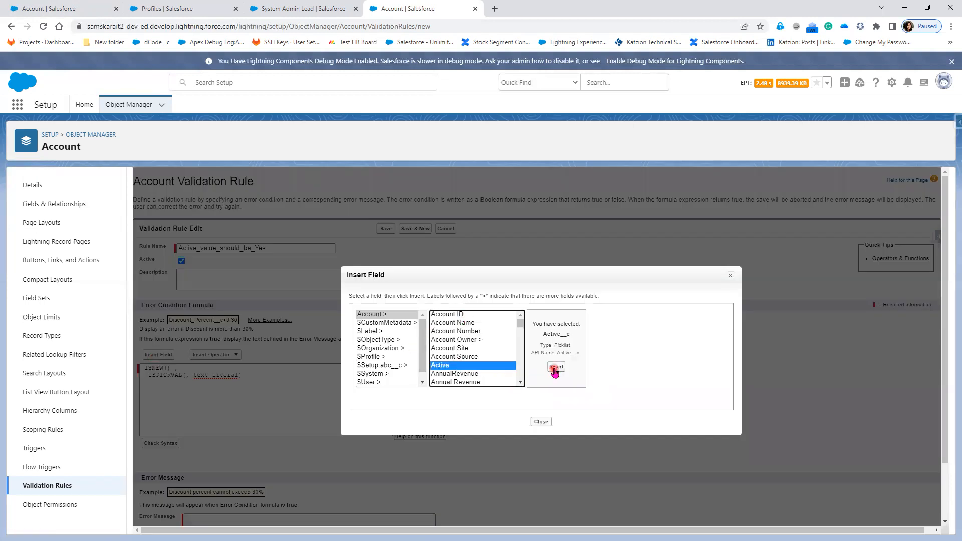
left_click(539, 372)
double_click(258, 376)
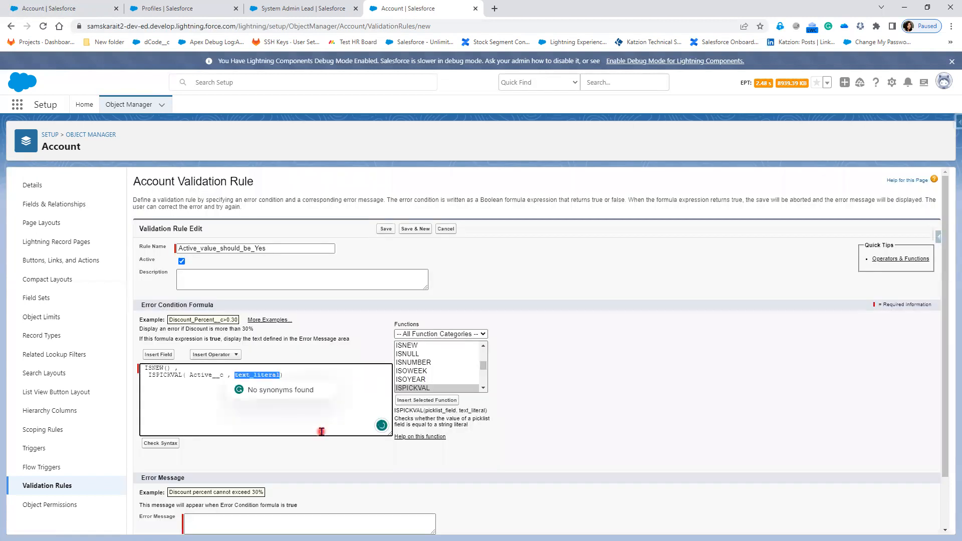
key("BackSpace")
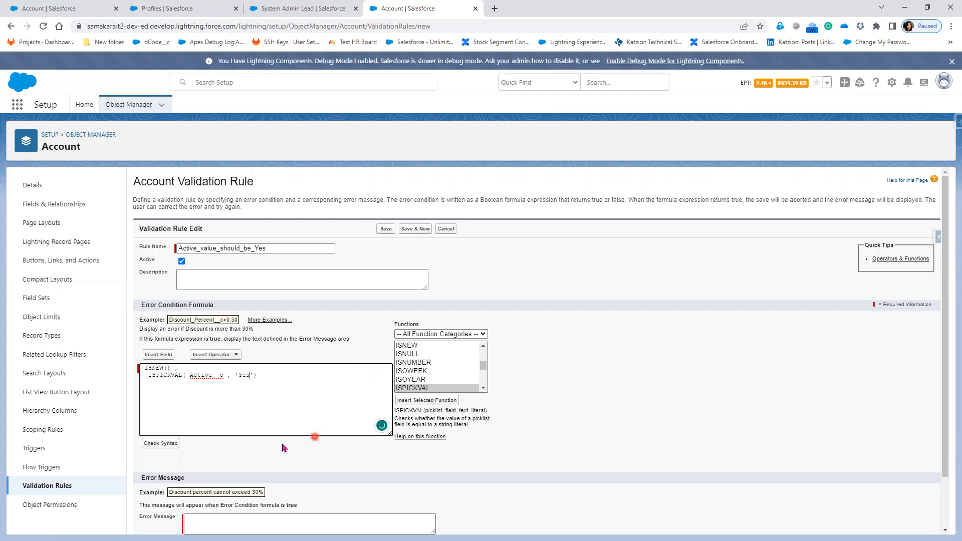
Step: Wrap both conditions in AND( ) on separate lines, then switch to the use-case slide
left_click(143, 368)
type("AND")
key("Return")
type("(")
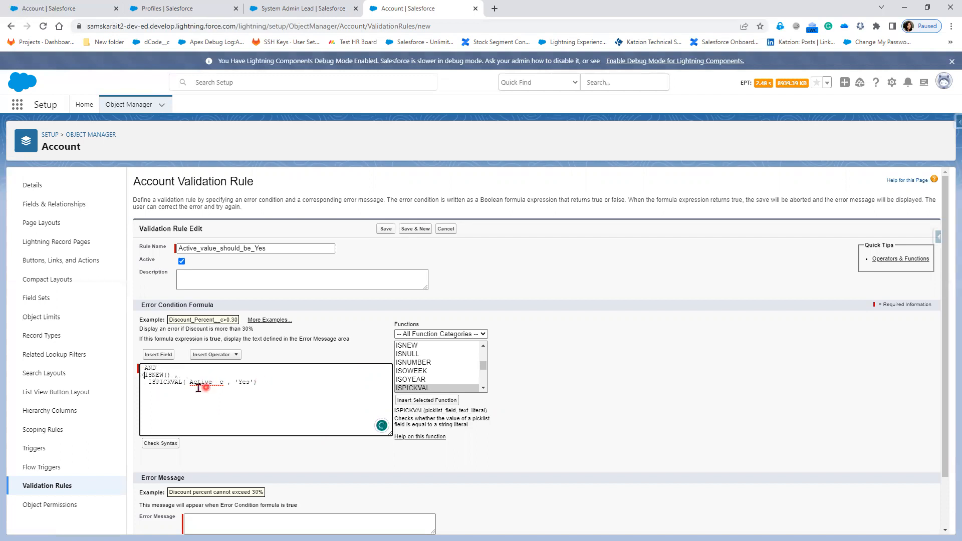
key("Return")
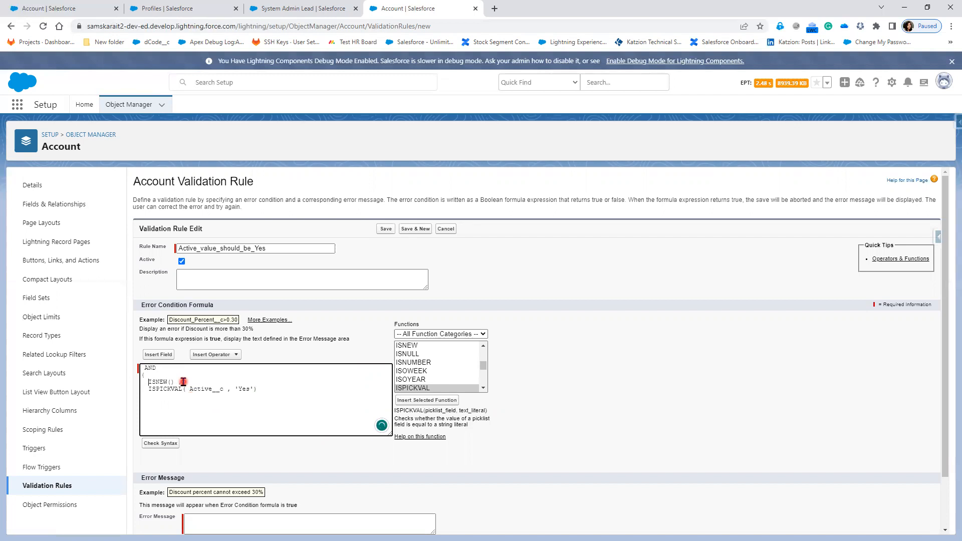
key("BackSpace")
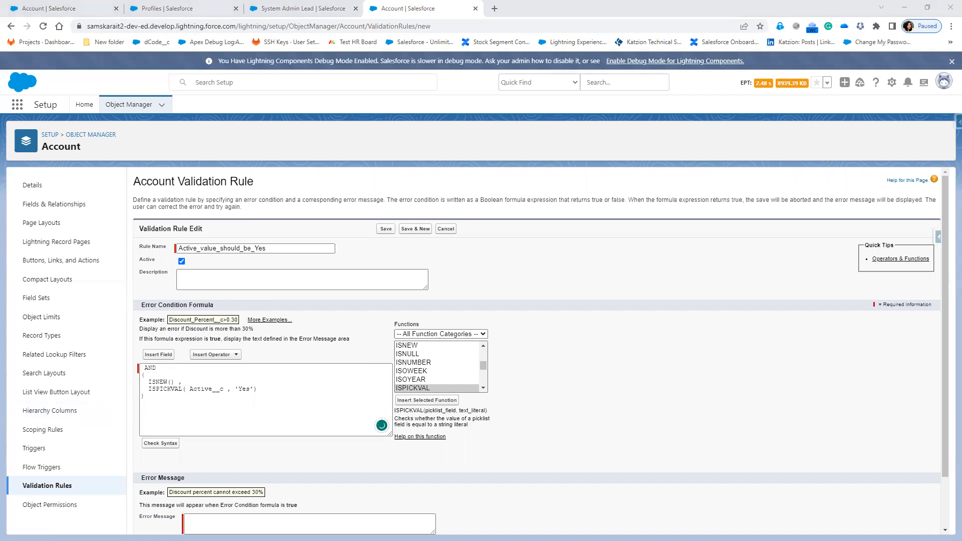
key("alt+Tab")
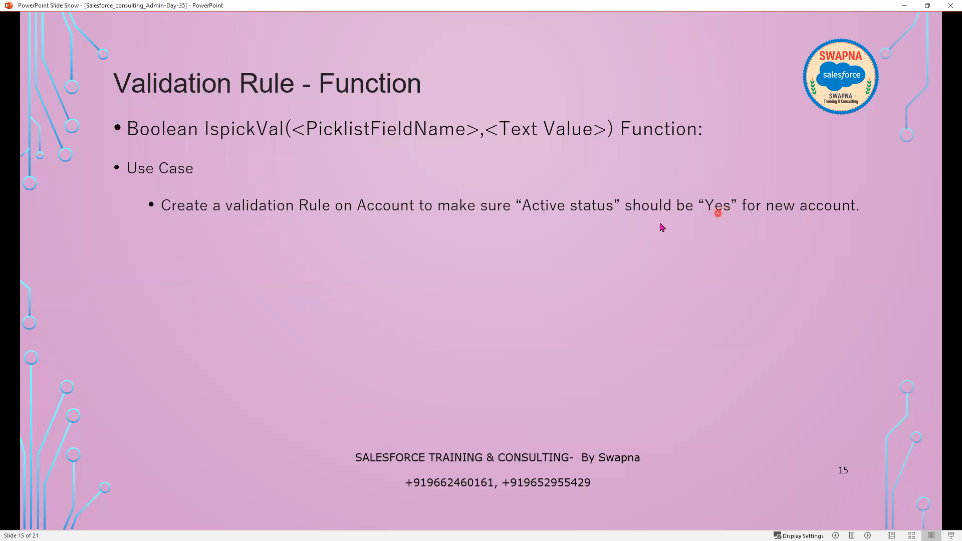
Step: Minimize the slide show to return to the Salesforce rule editor
left_click(908, 6)
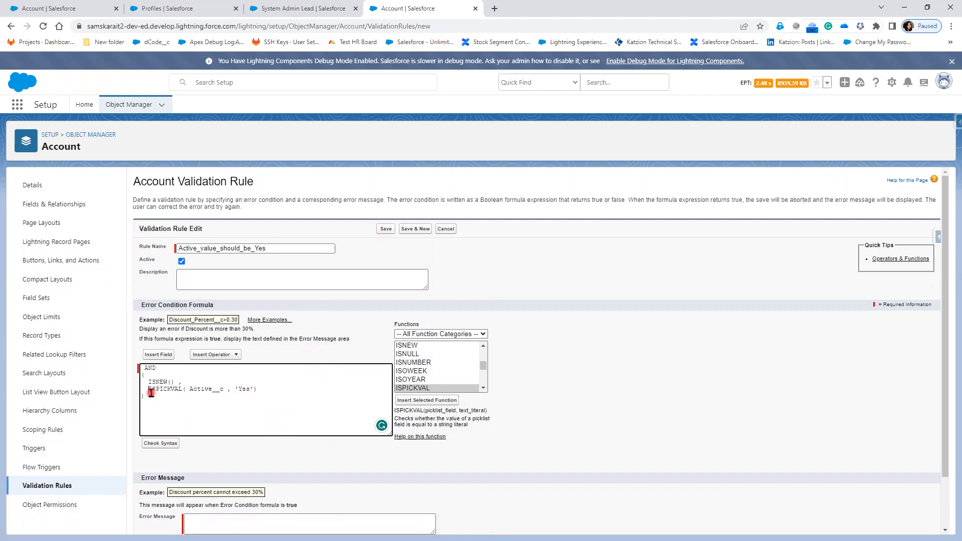
Step: Negate the picklist check with NOT(, zoom the page to 150%, and scroll to Error Message
type("NOT")
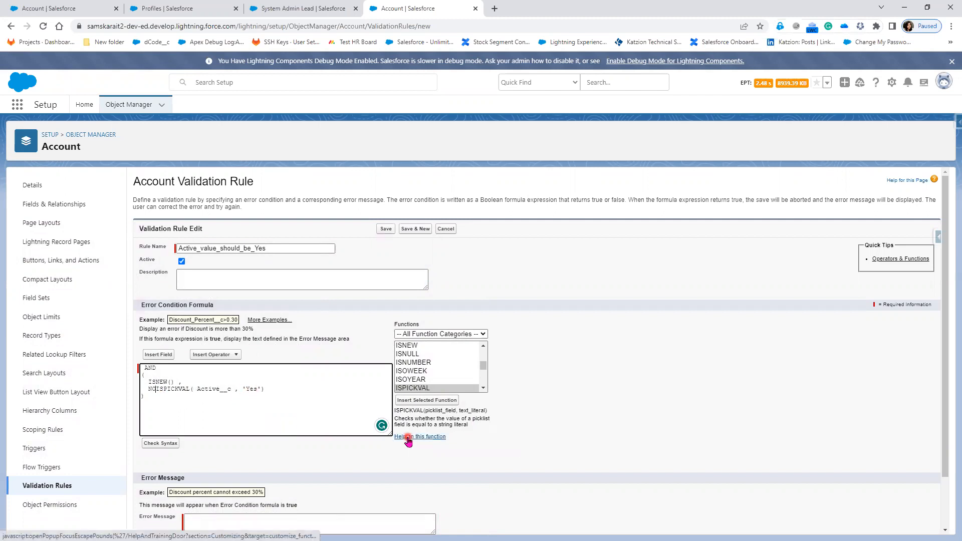
type("(")
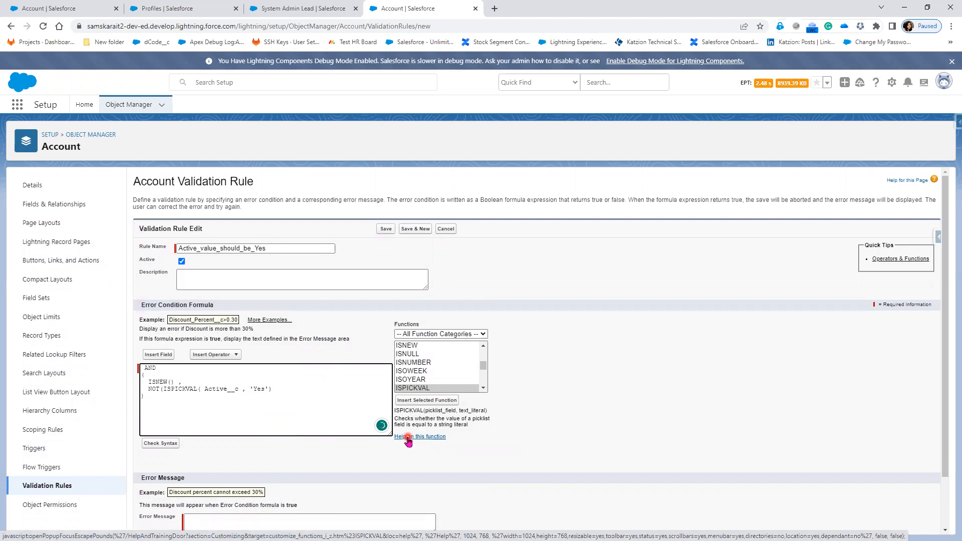
left_click(302, 391)
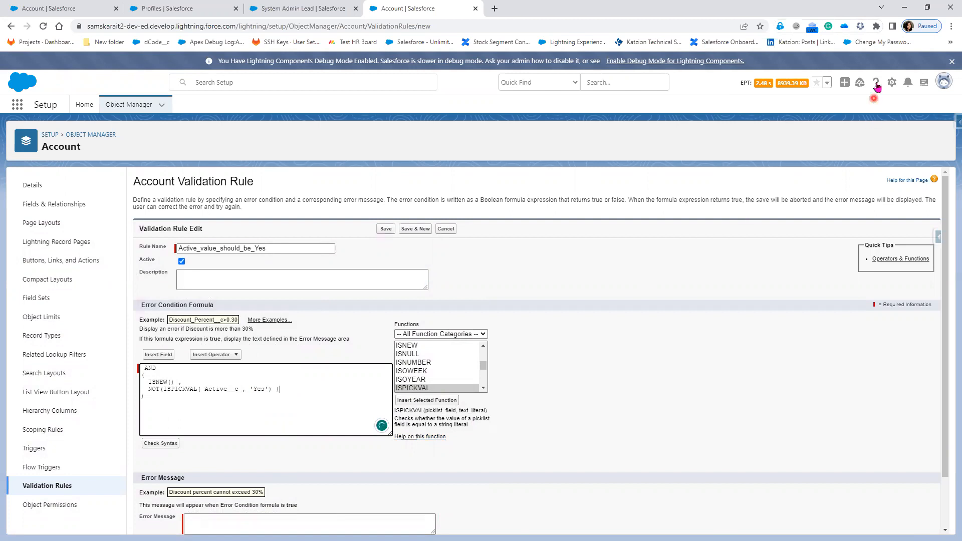
left_click(952, 26)
left_click(923, 119)
left_click(922, 120)
left_click(923, 119)
left_click(734, 336)
scroll(734, 337, "down", 3)
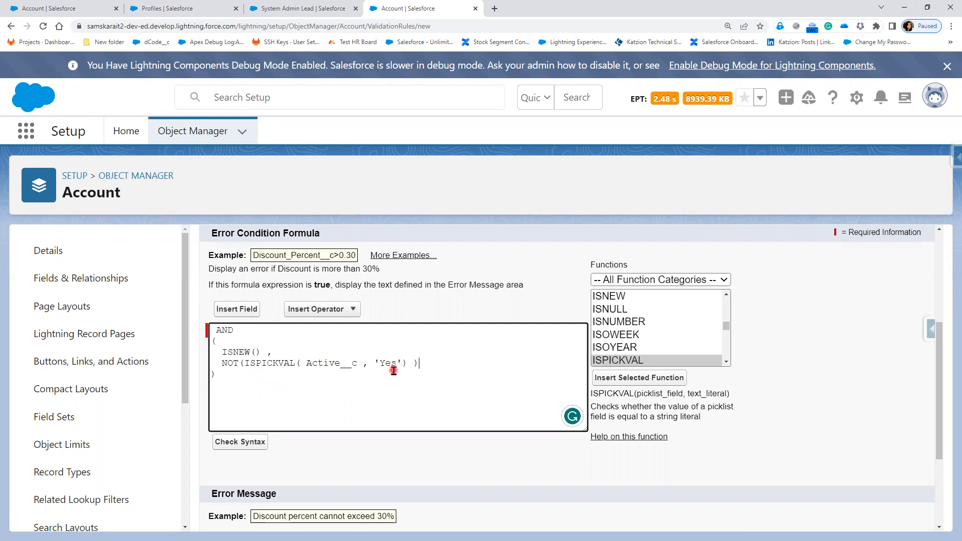
scroll(393, 371, "down", 3)
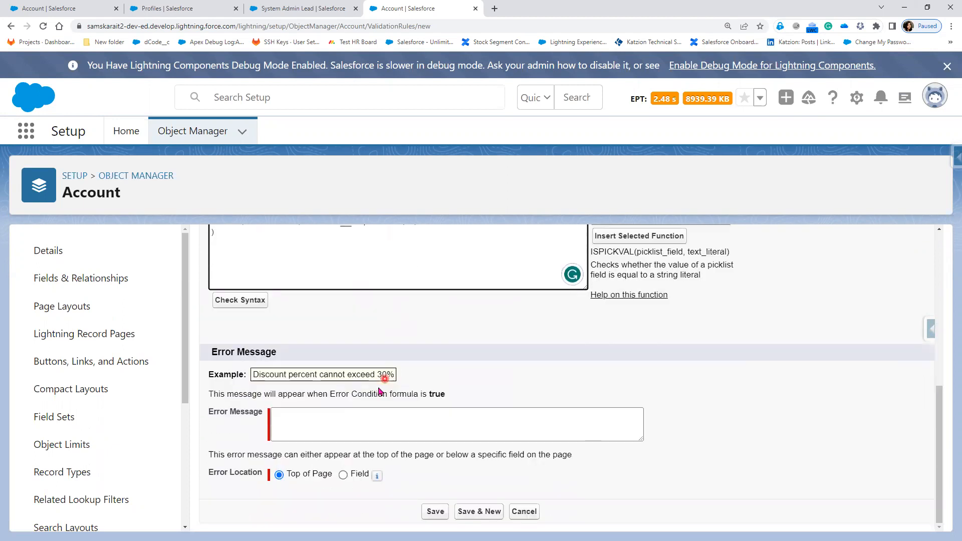
Step: Enter the error message 'New Customer Record should be Active' at Top of Page and save the rule
left_click(336, 422)
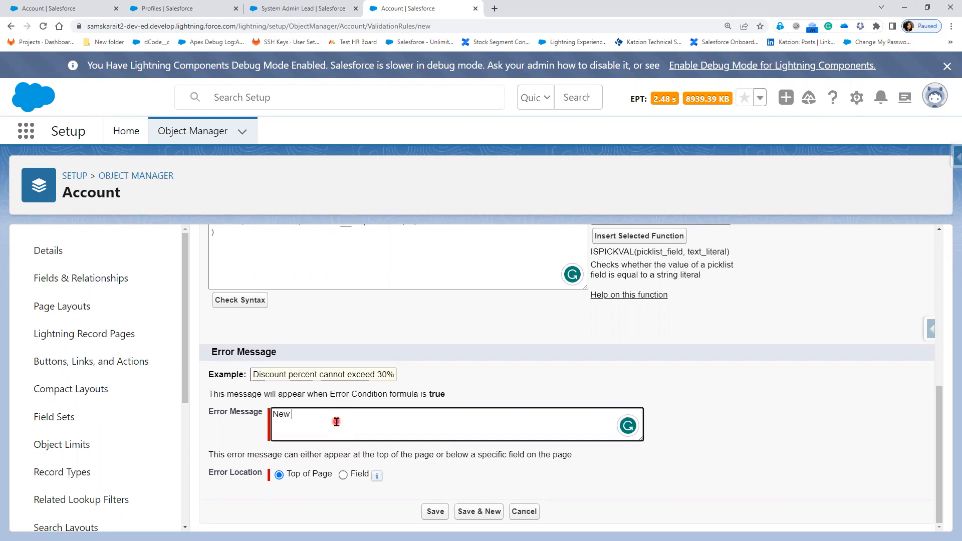
type("New Customer Record should be Active")
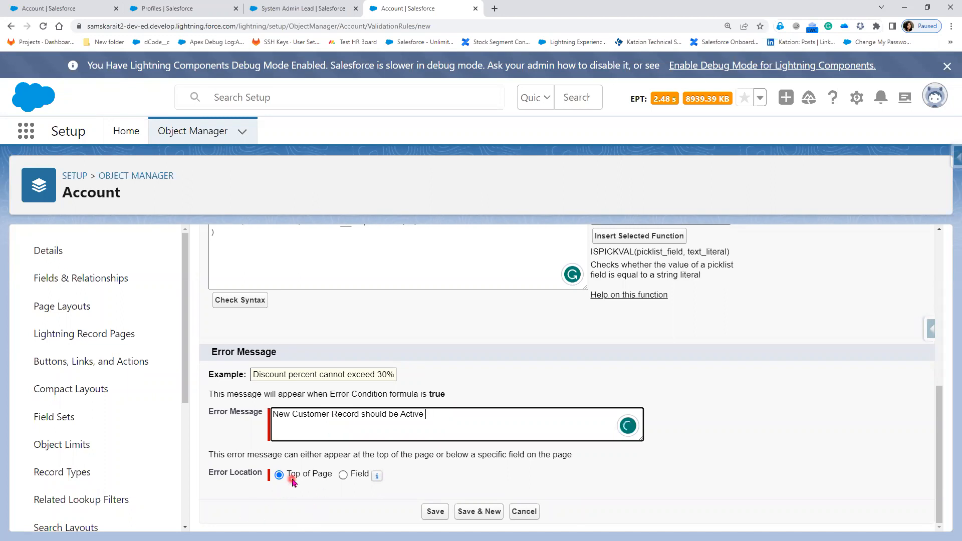
left_click(433, 513)
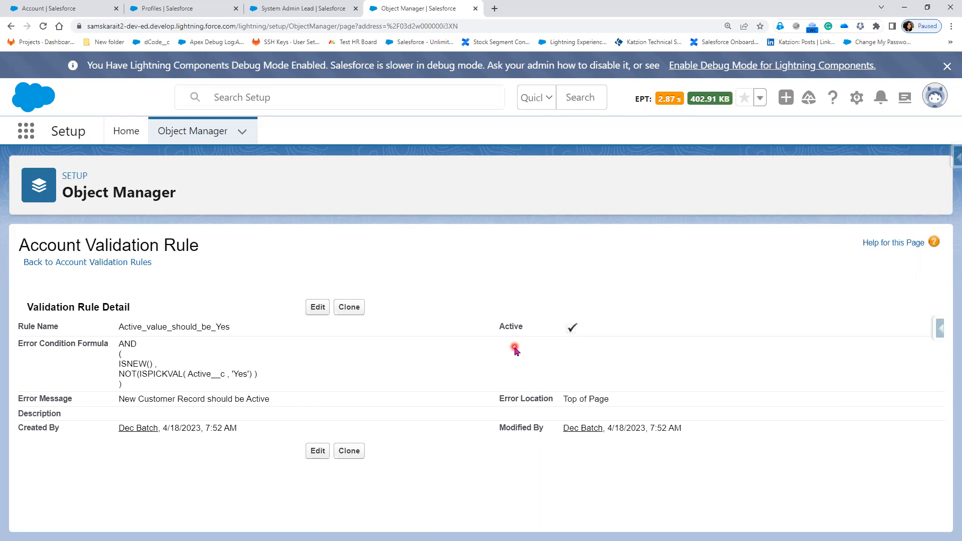
Step: From the Accounts list, start a new account named 'picklistval Account'
left_click(92, 8)
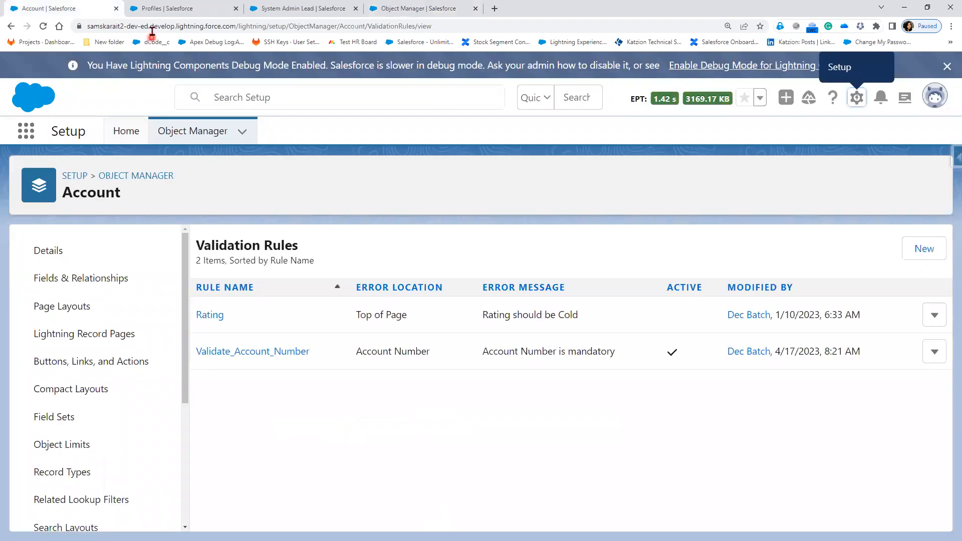
left_click(167, 8)
left_click(85, 6)
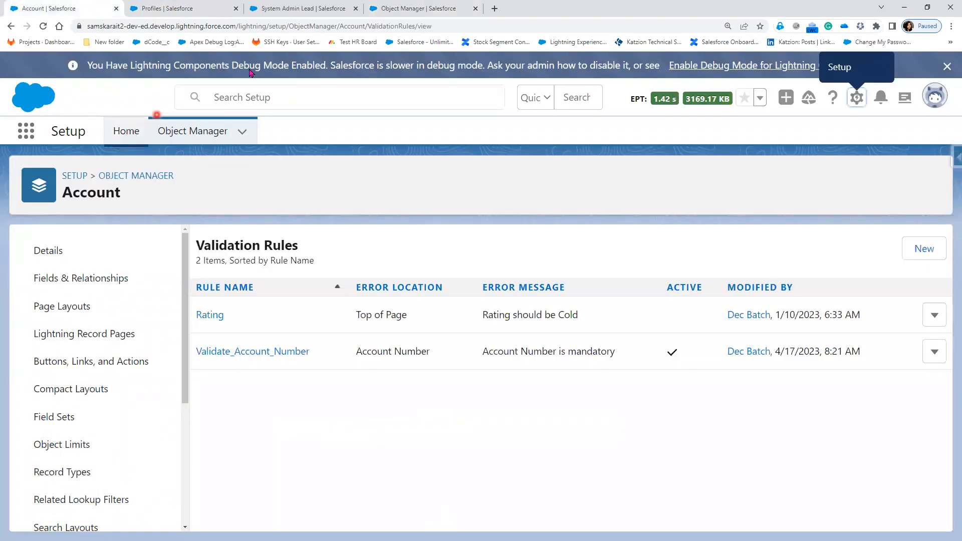
left_click(283, 8)
left_click(304, 132)
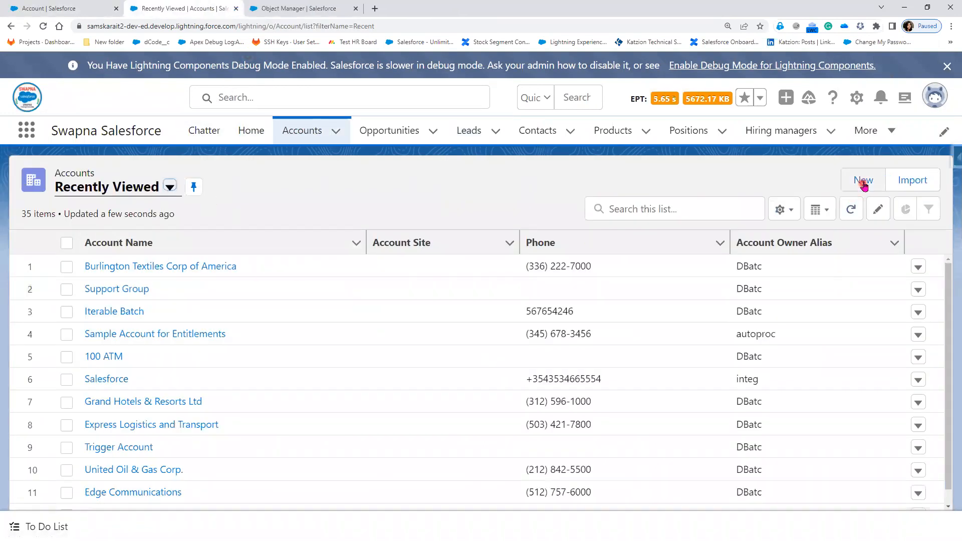
left_click(862, 182)
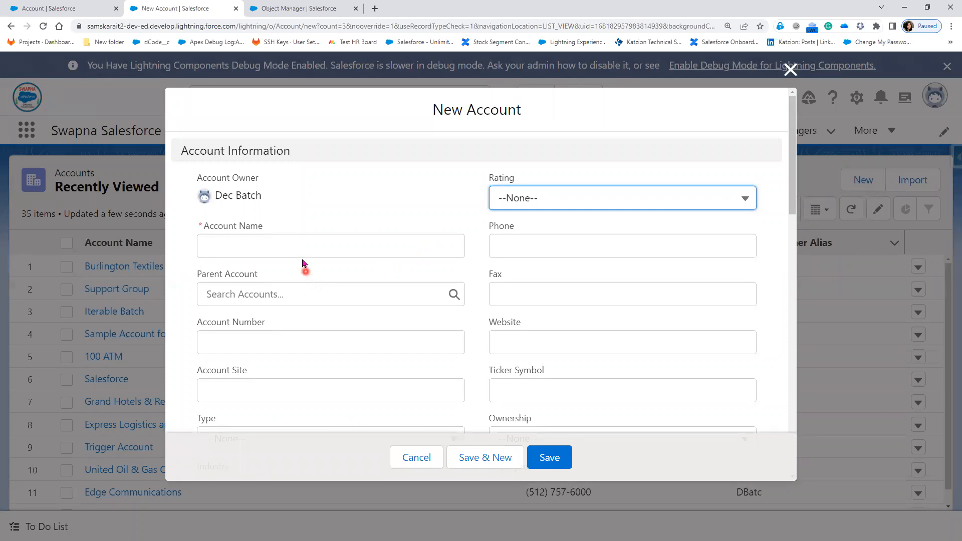
left_click(321, 245)
type("picklistval Account")
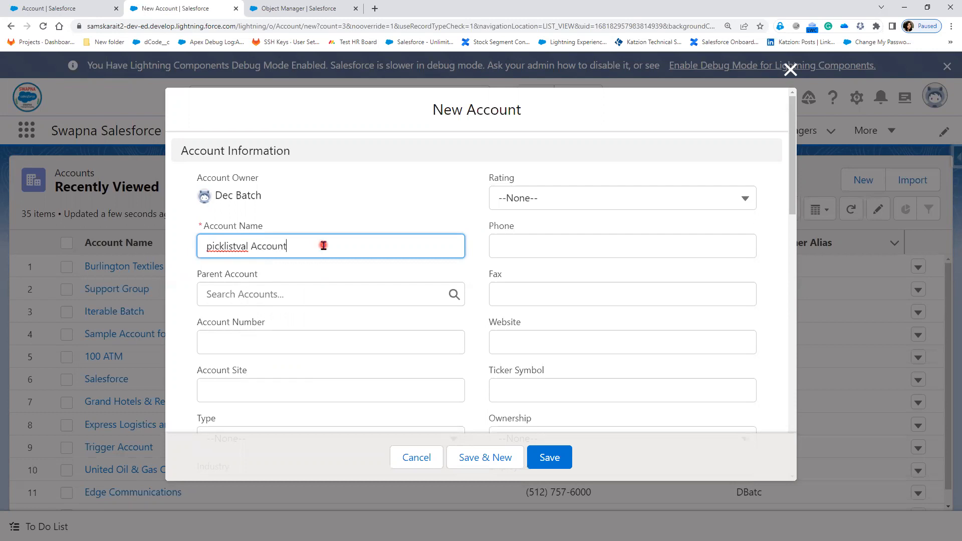
scroll(331, 280, "down", 2)
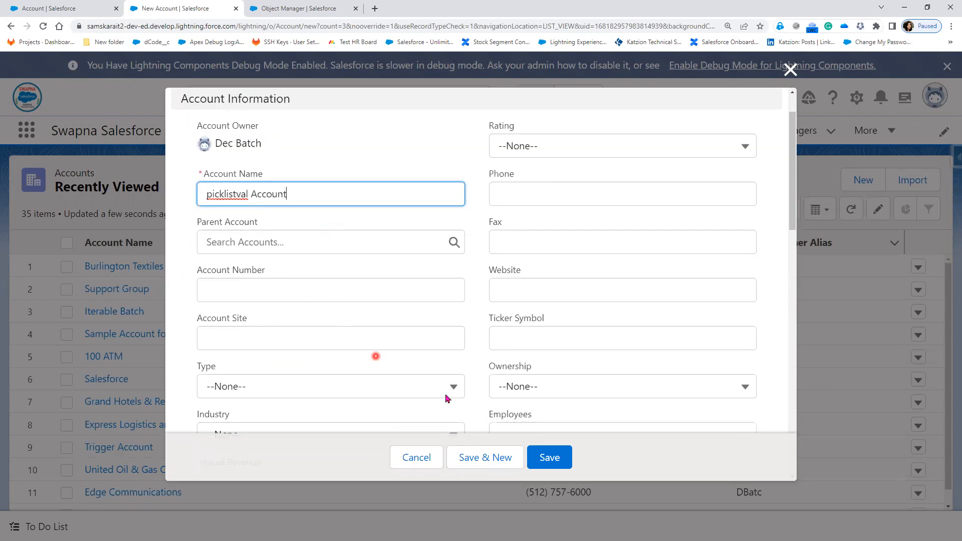
Step: Fill in the required Account Number after the first save fails, and save again
left_click(550, 459)
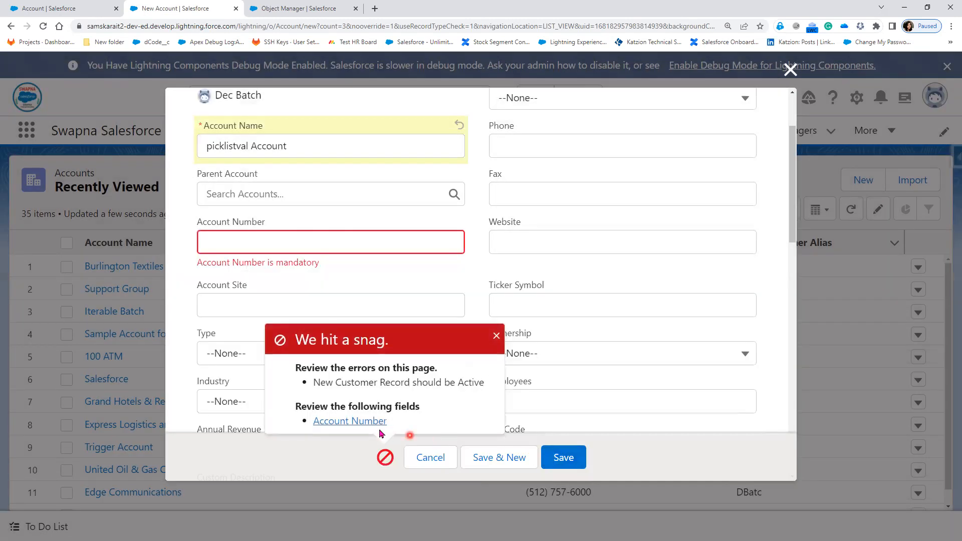
left_click(271, 247)
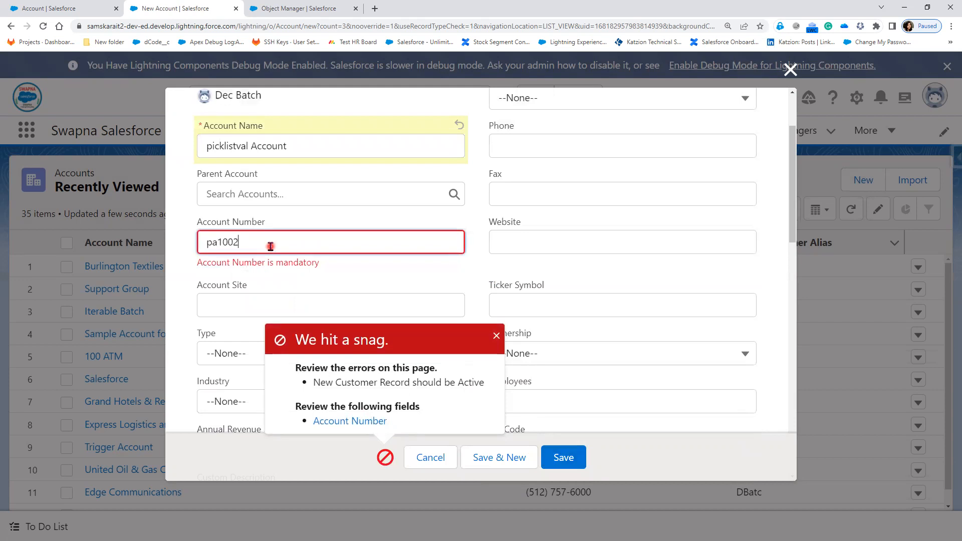
left_click(564, 463)
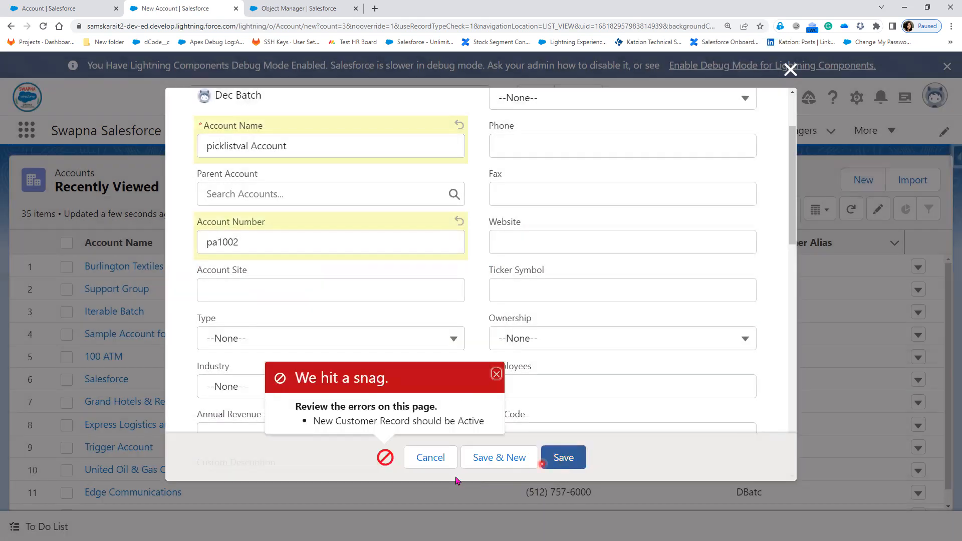
Step: Set Active to Yes under Additional Information and save the account
scroll(373, 331, "down", 3)
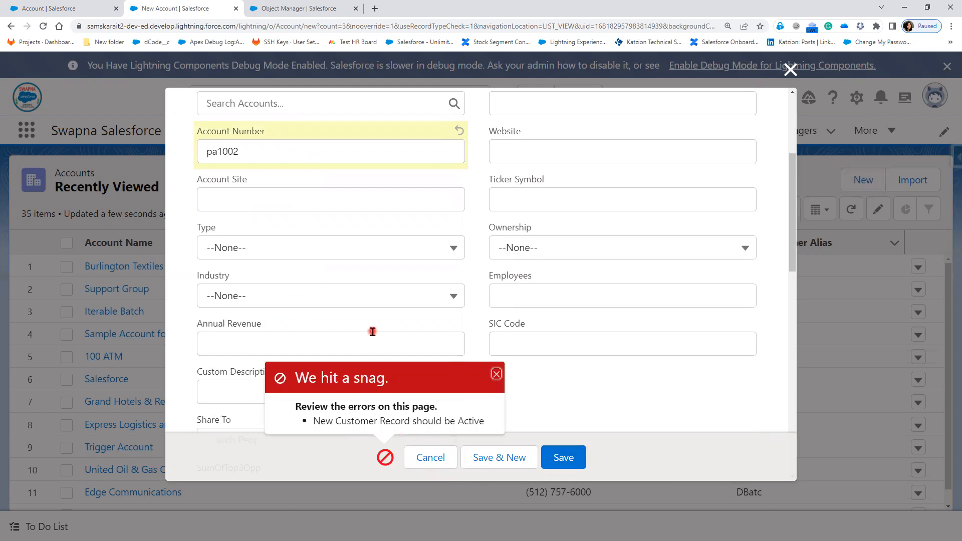
scroll(372, 331, "down", 12)
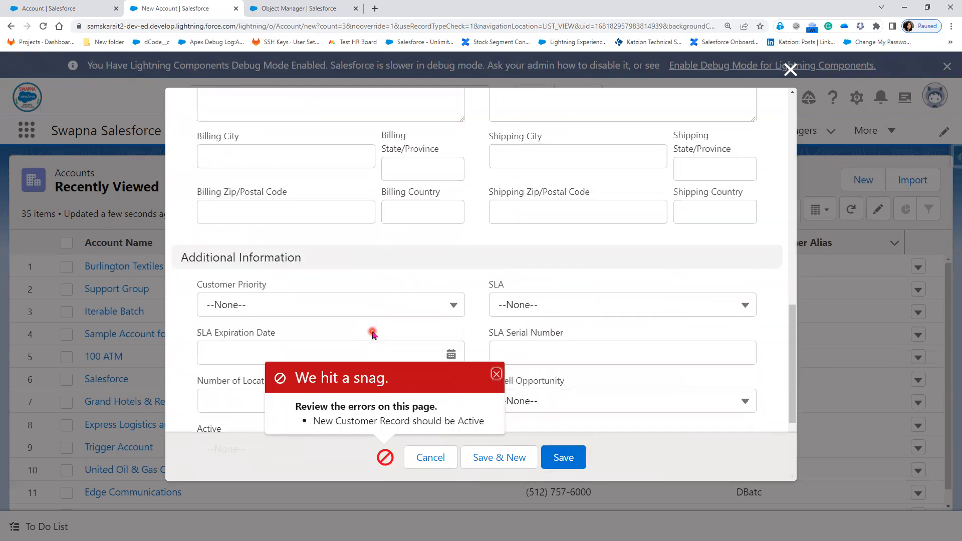
scroll(373, 331, "down", 3)
left_click(347, 343)
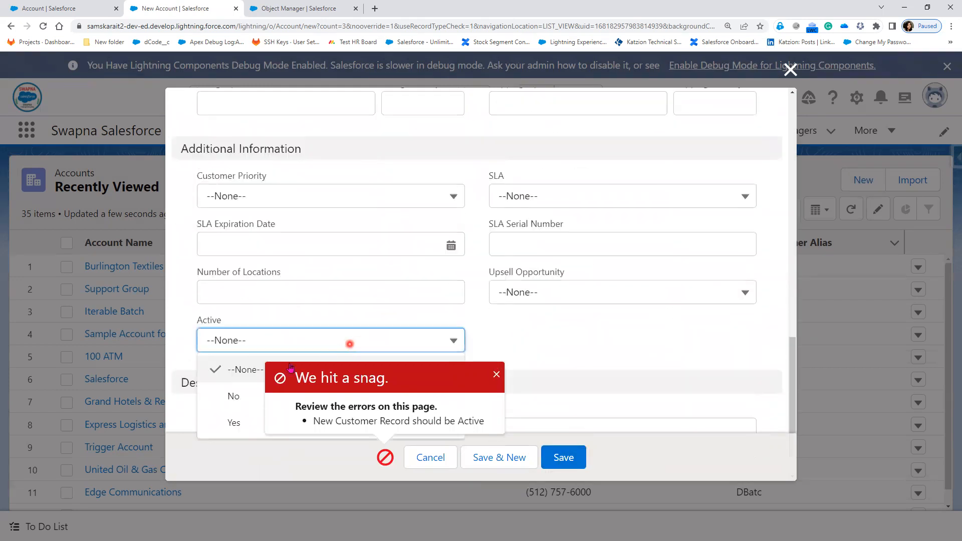
left_click(246, 421)
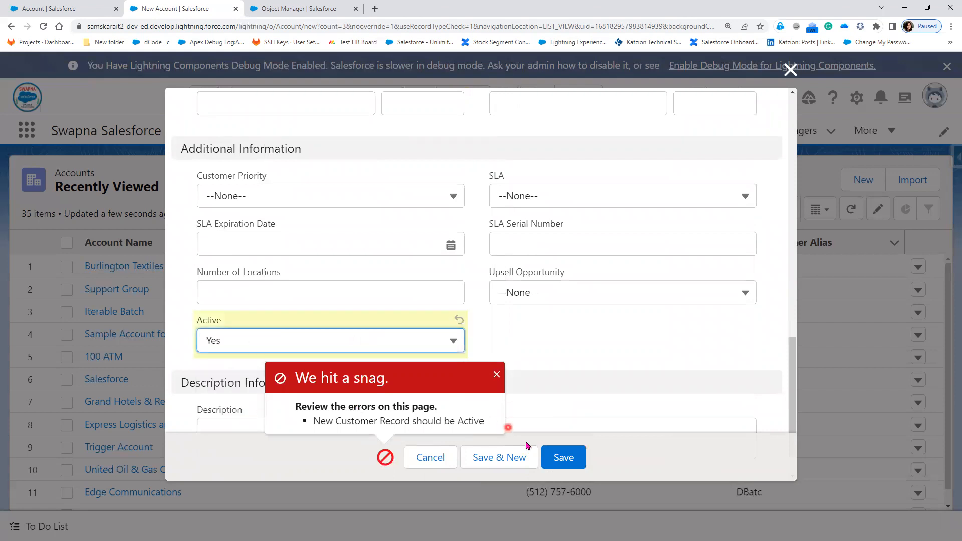
left_click(570, 462)
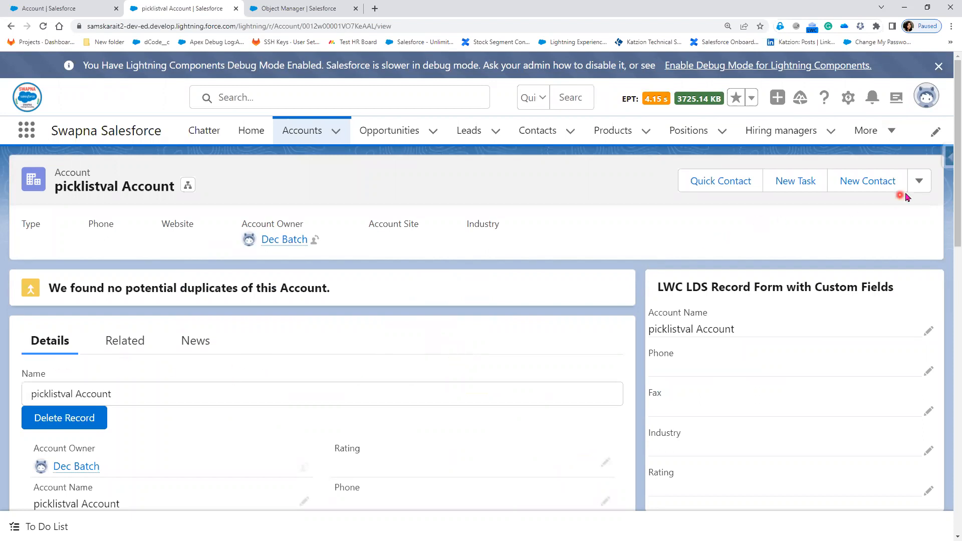
Step: Edit picklistval Account, change Active to No, and save it
left_click(921, 182)
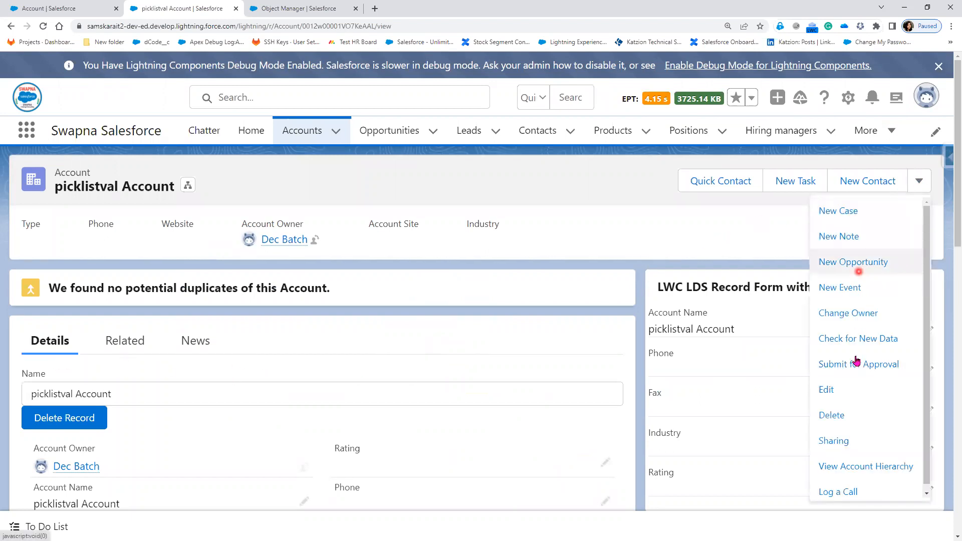
left_click(851, 395)
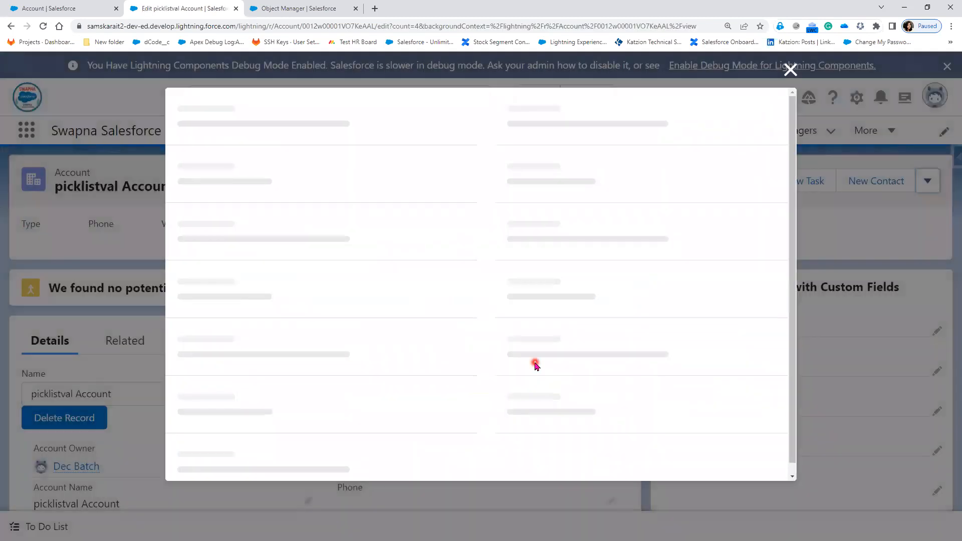
scroll(411, 348, "down", 20)
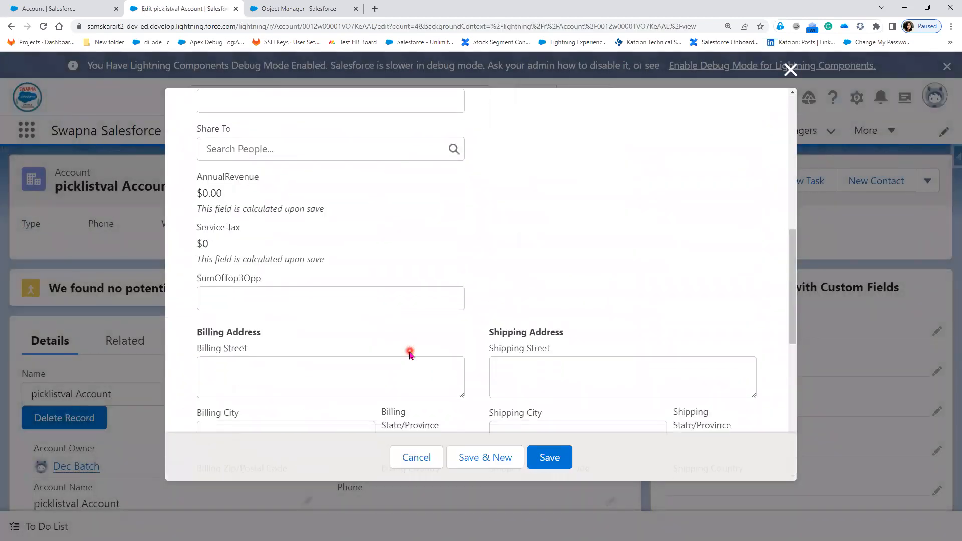
left_click(363, 253)
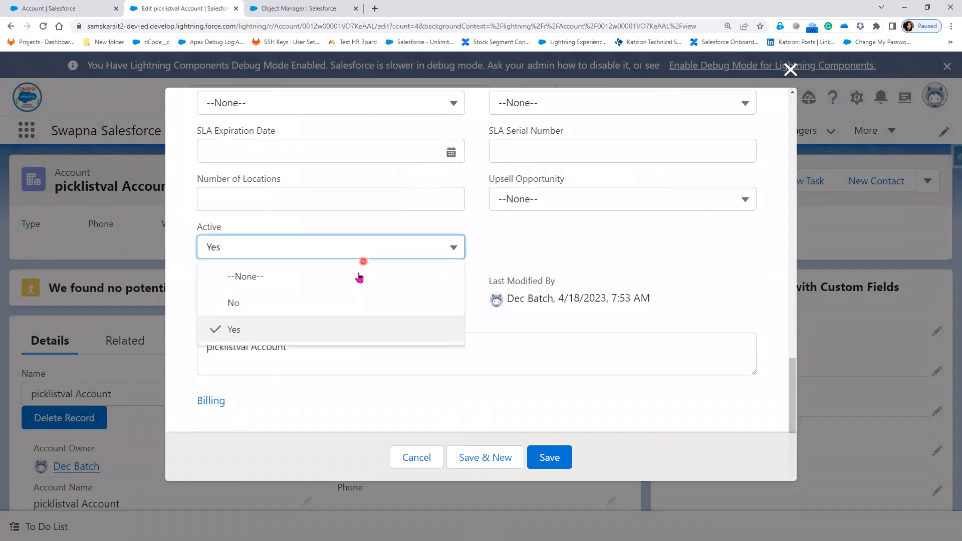
left_click(351, 303)
left_click(554, 457)
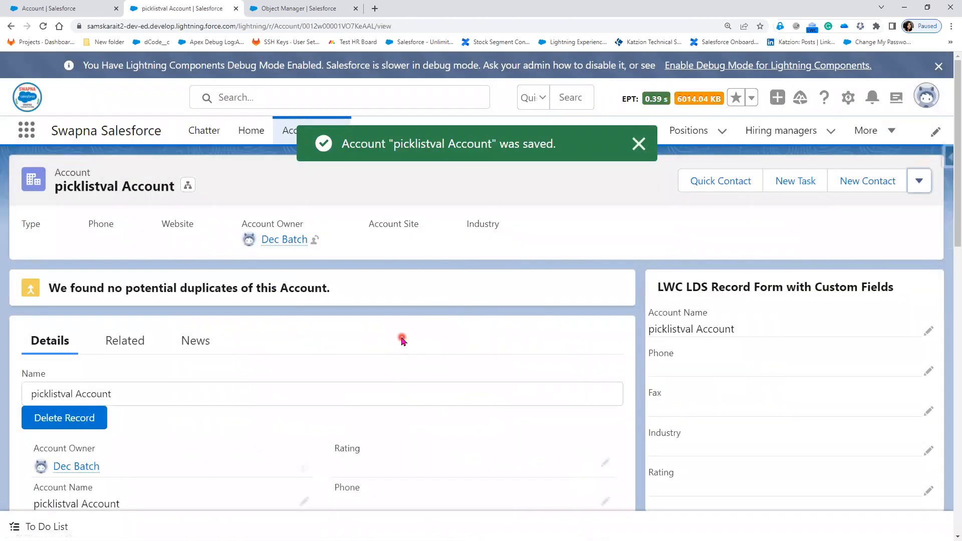
Step: Select the AND and ISNEW() part of the rule formula, then switch to the slide
left_click(310, 10)
left_click_drag(157, 365, 111, 364)
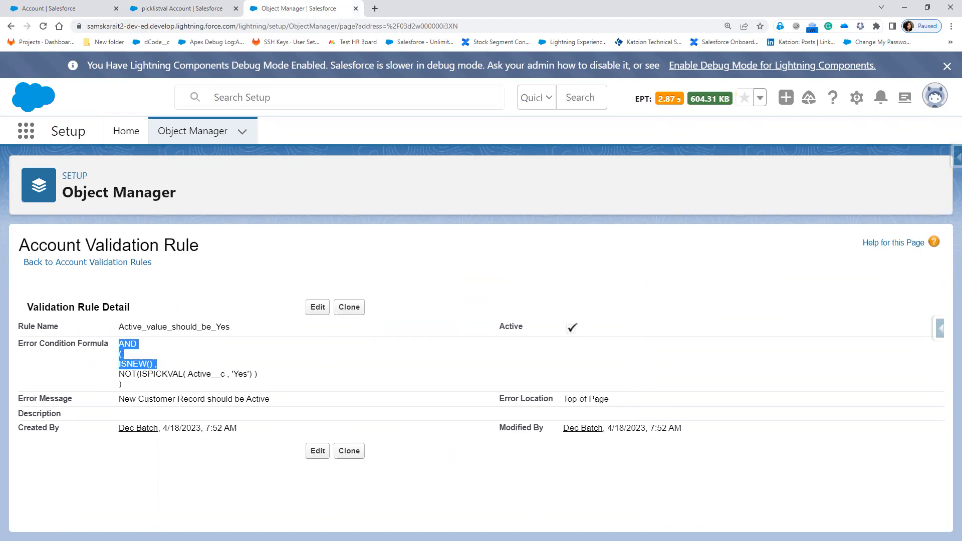
key("alt+Tab")
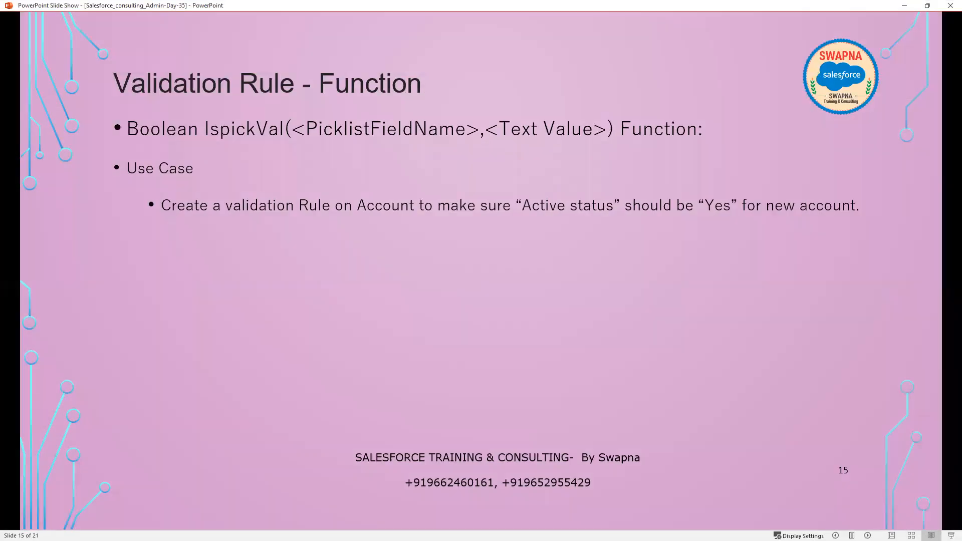
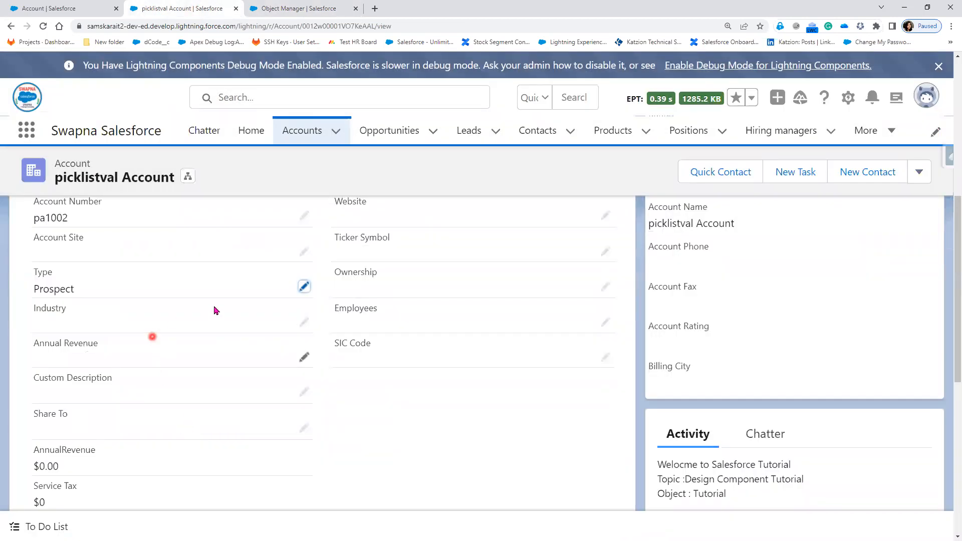
Step: Open the picklistval Account's Type field for inline editing
left_click(304, 286)
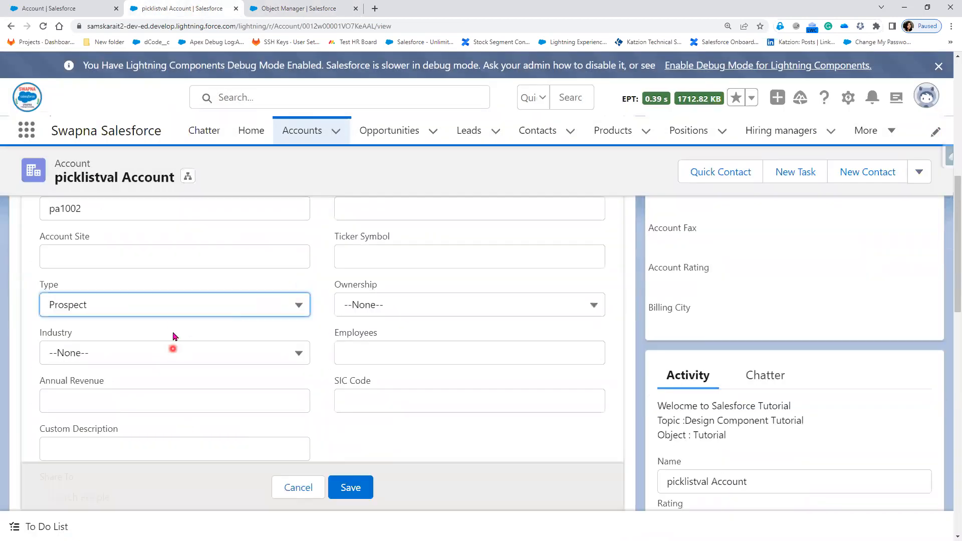
Step: Change the account's Type to Customer - Direct, then to Technology Partner
left_click(172, 306)
left_click(158, 387)
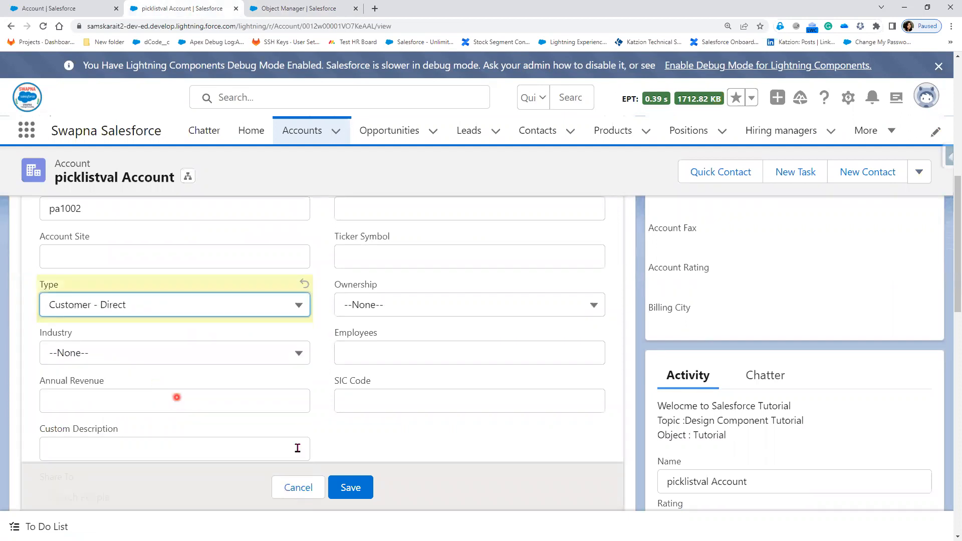
left_click(133, 311)
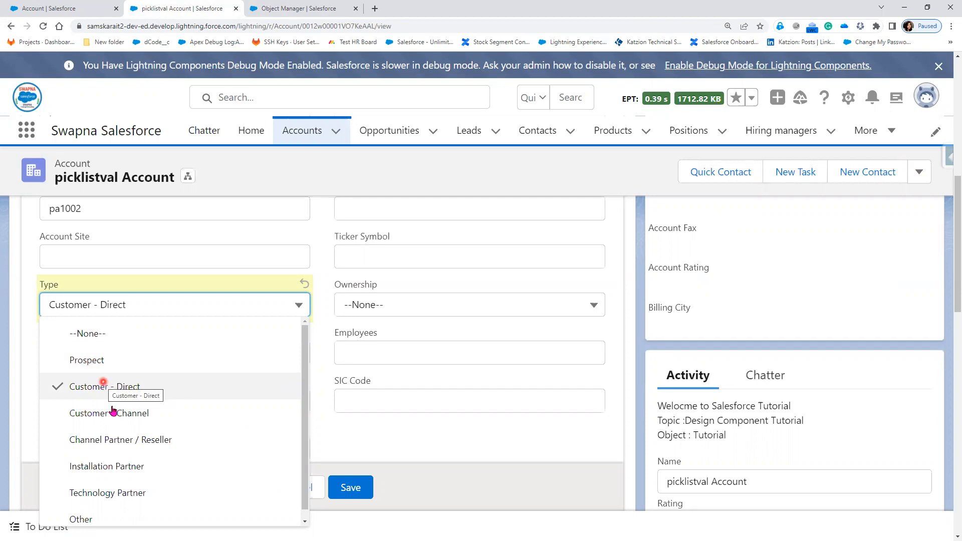
left_click(110, 498)
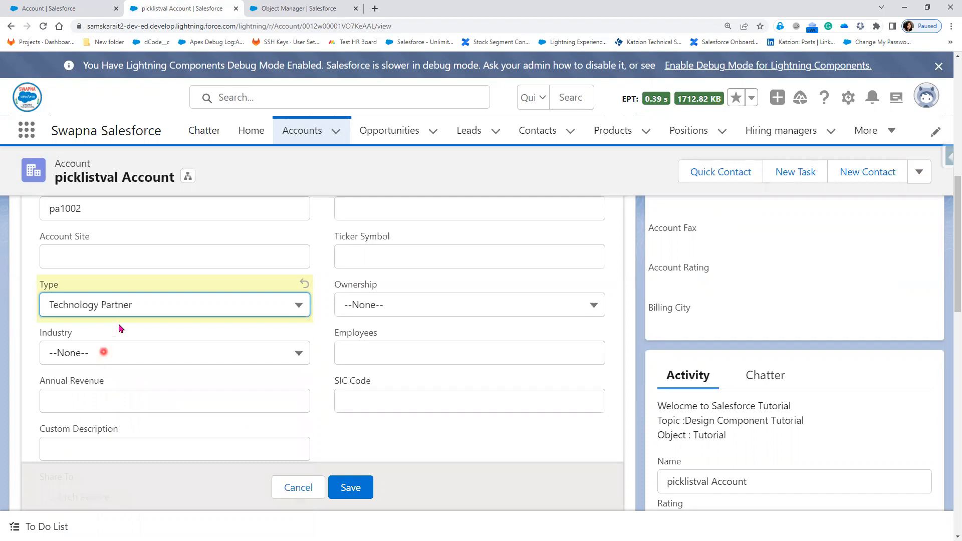
left_click(124, 310)
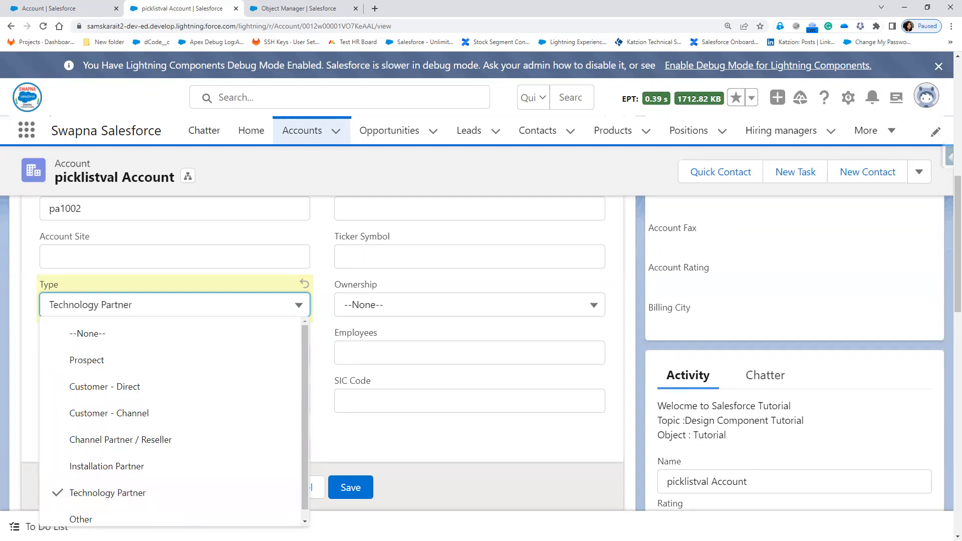
Step: On the slide, reveal the Ex: point and the PriorValue(Rating) example
key("alt+Tab")
left_click(304, 277)
left_click(305, 277)
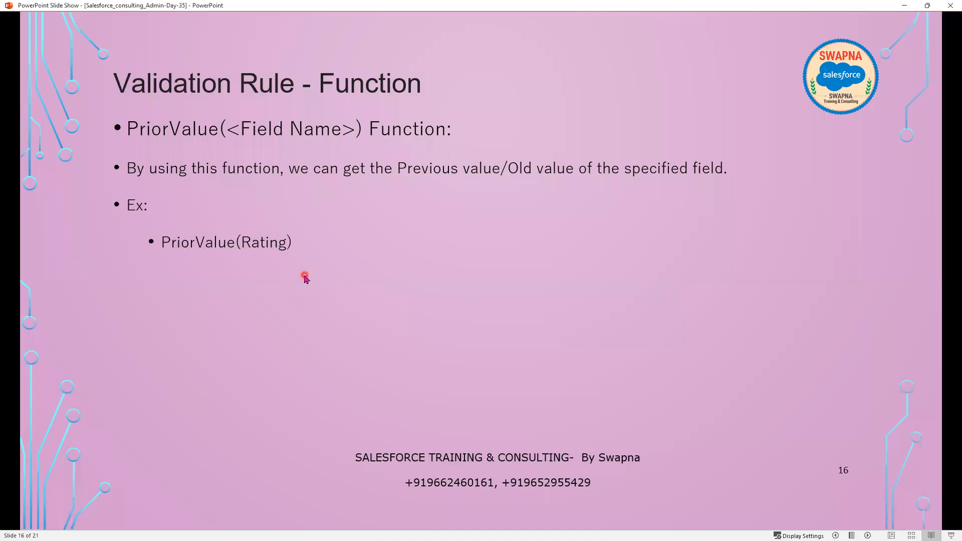
Step: Reveal the PriorValue(Email) and PriorValue(Maximum_Budget__c) examples, advance to slide 17, then exit the slides
left_click(279, 264)
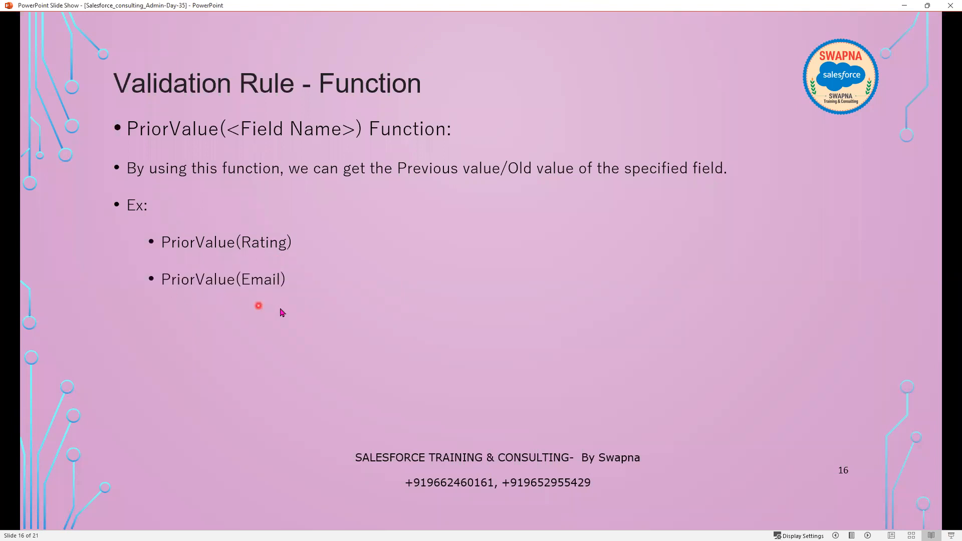
left_click(280, 310)
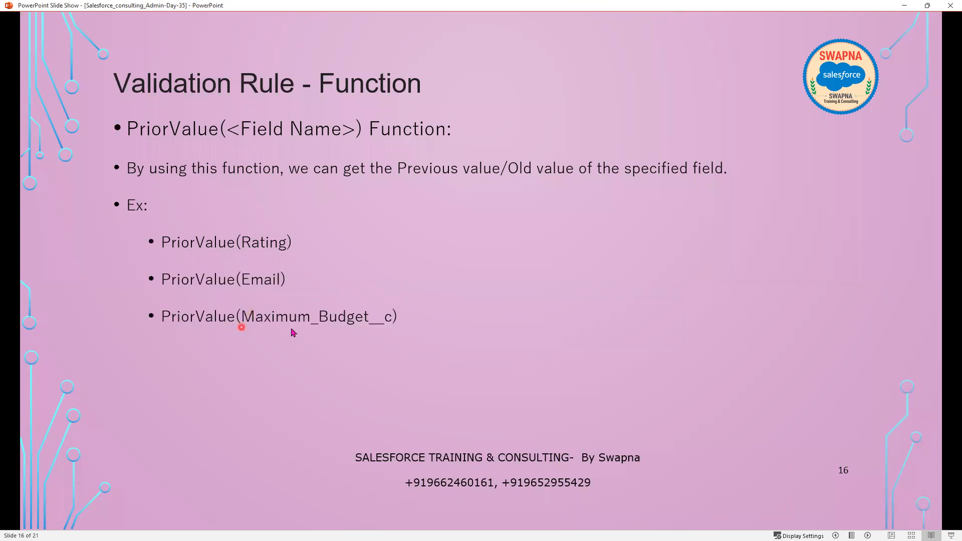
left_click(291, 331)
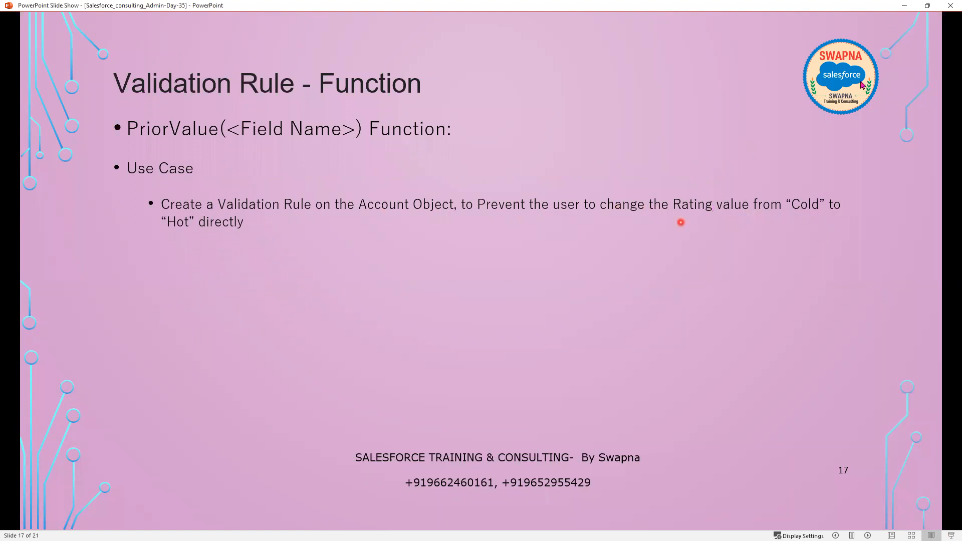
left_click(905, 6)
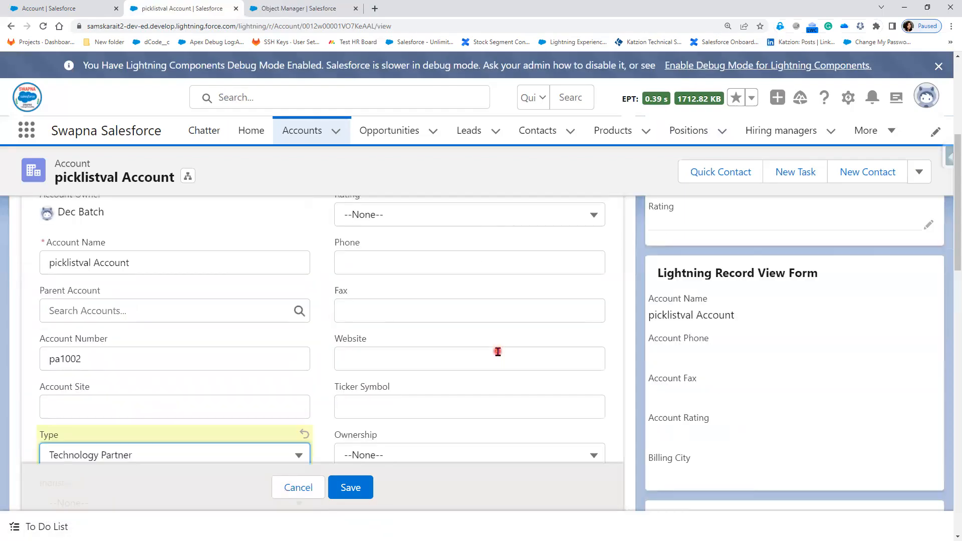
Step: Set the account's Rating to Cold and save it
scroll(498, 351, "up", 5)
scroll(497, 351, "down", 3)
left_click(440, 331)
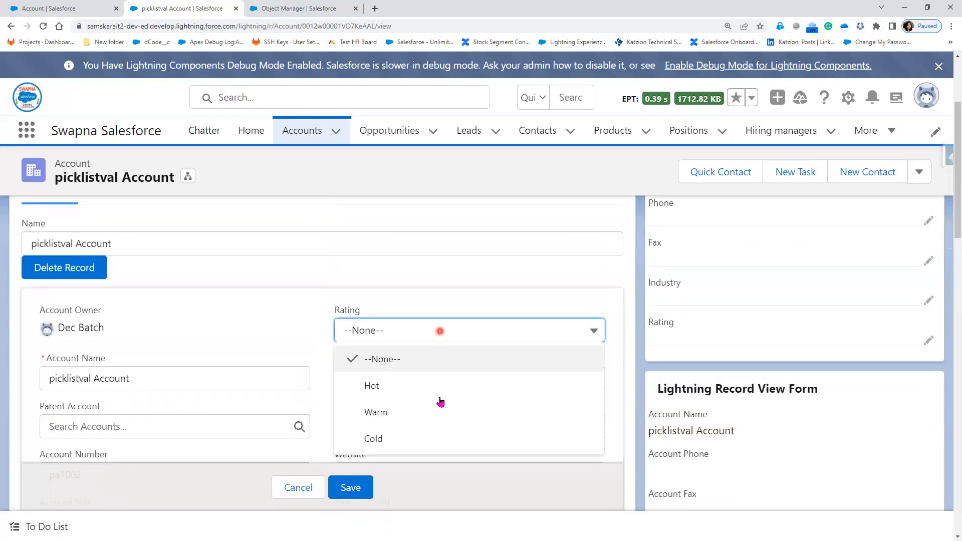
left_click(430, 434)
left_click(347, 495)
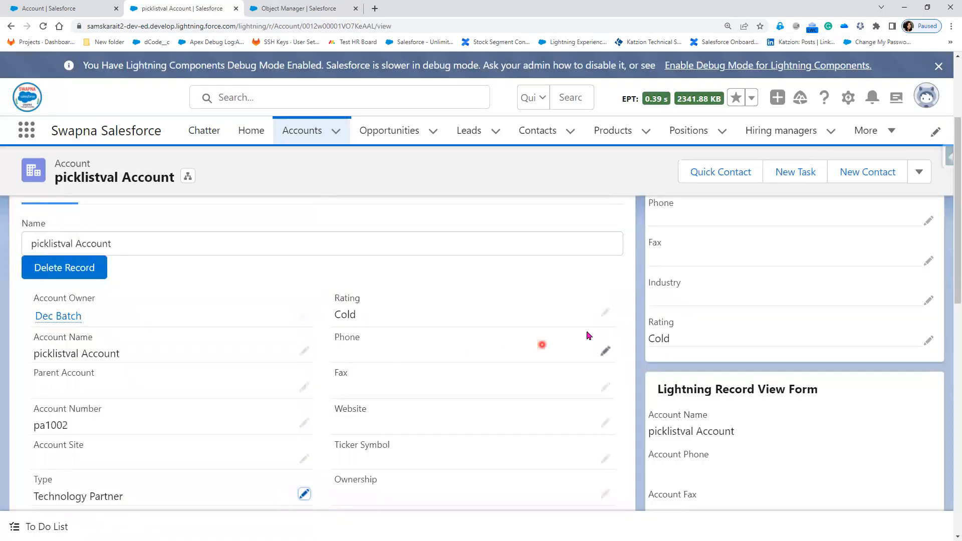
Step: Change the Rating from Cold to Hot in the edit form, leaving it unsaved
left_click(603, 312)
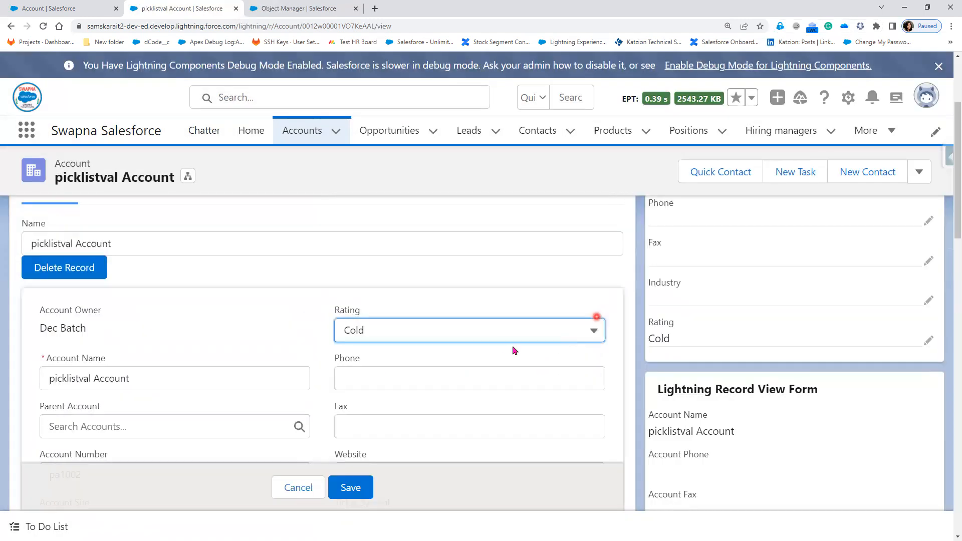
left_click(498, 335)
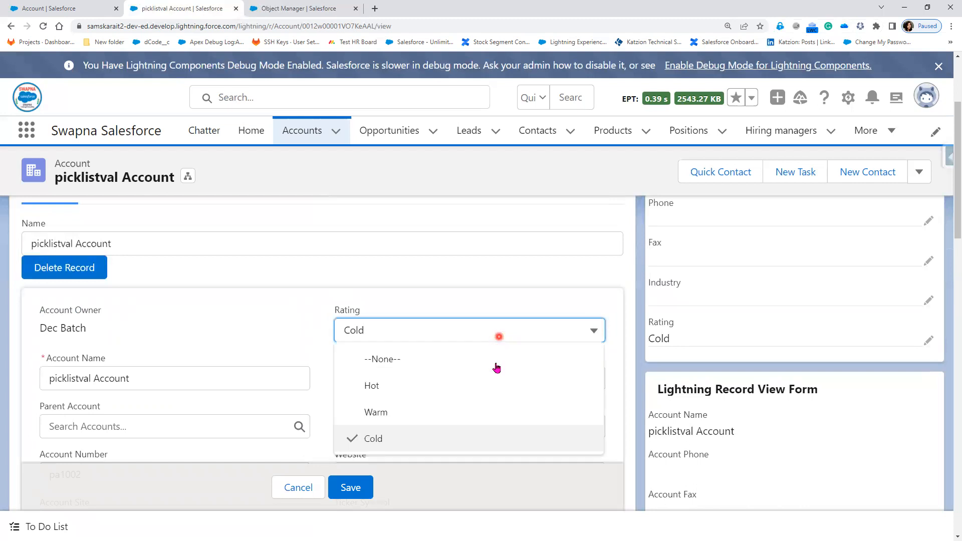
left_click(446, 387)
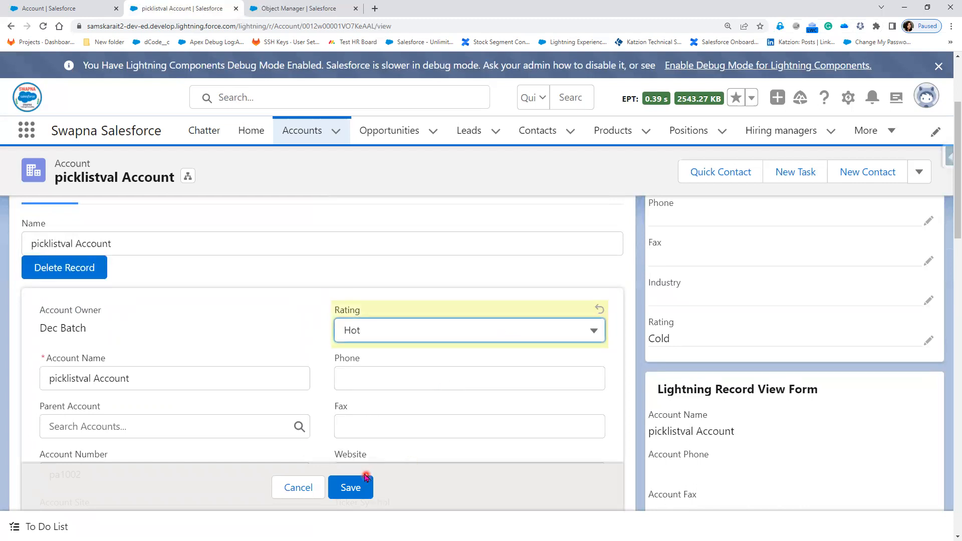
left_click(427, 336)
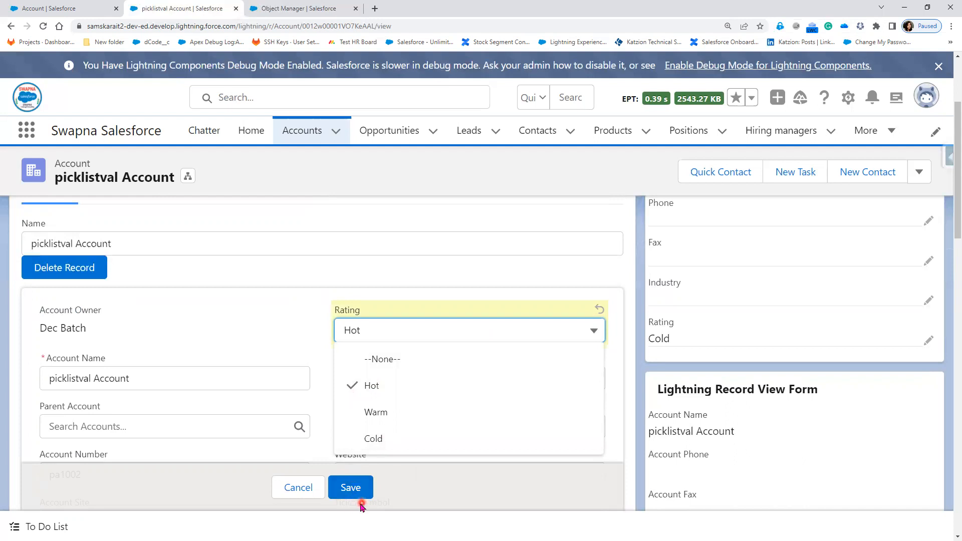
key("alt+Tab")
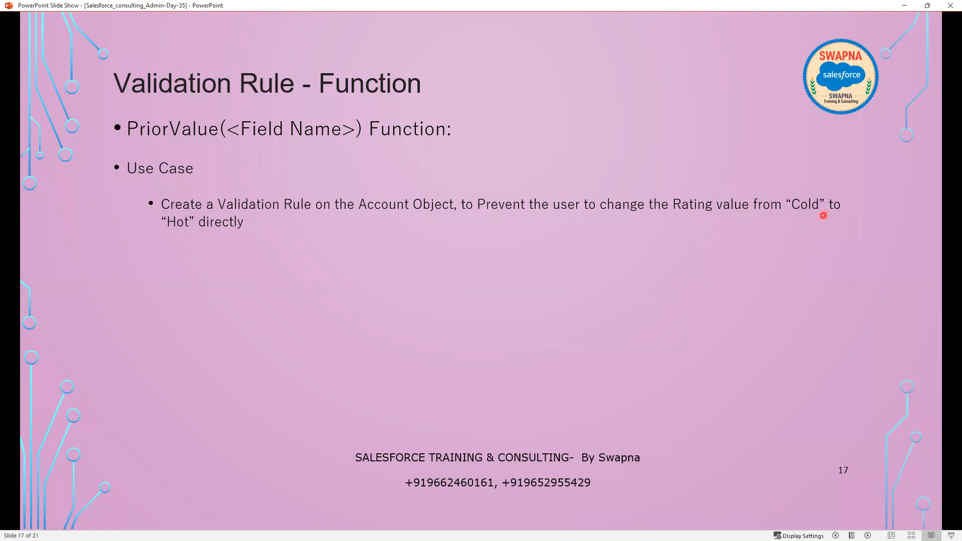
Step: Return to the Account Validation Rules list and start a new validation rule
key("alt+Tab")
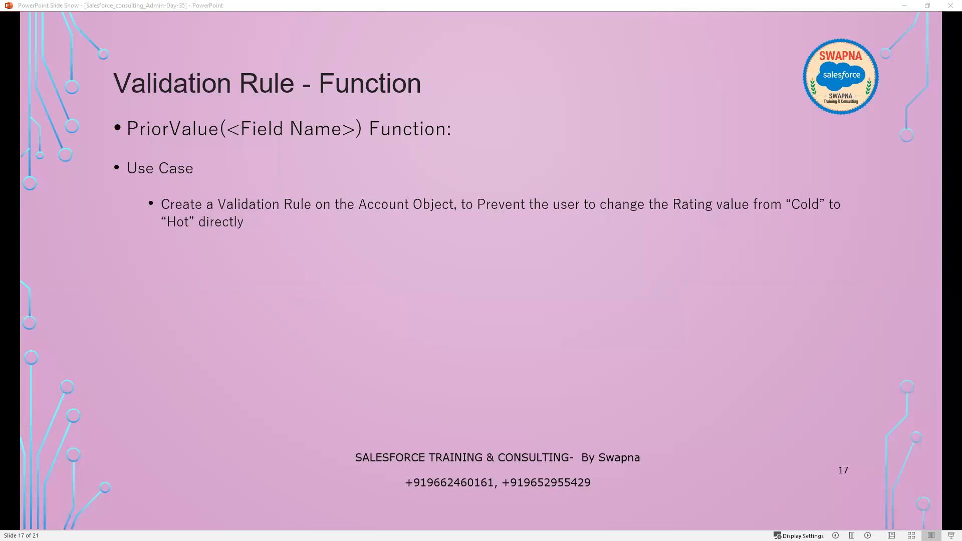
key("alt+Tab")
left_click(319, 8)
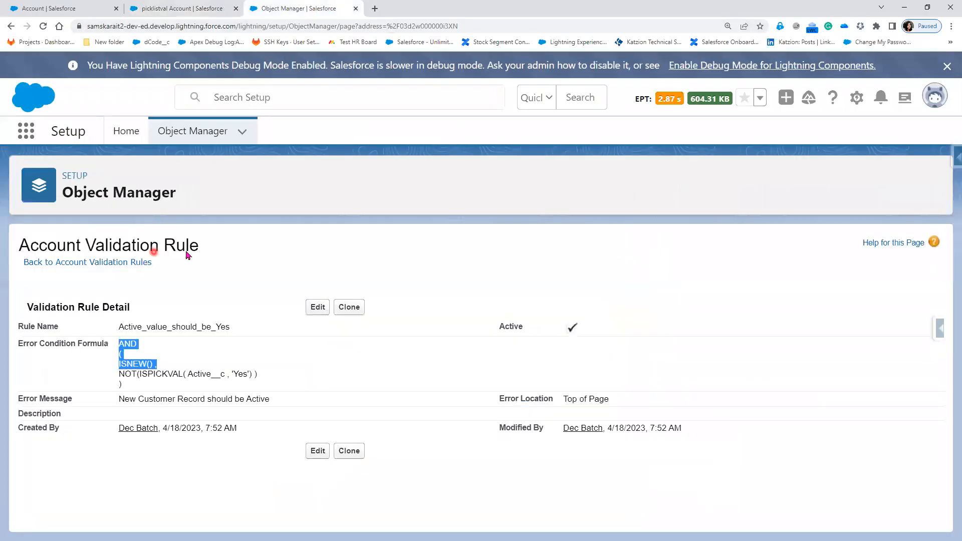
left_click(73, 265)
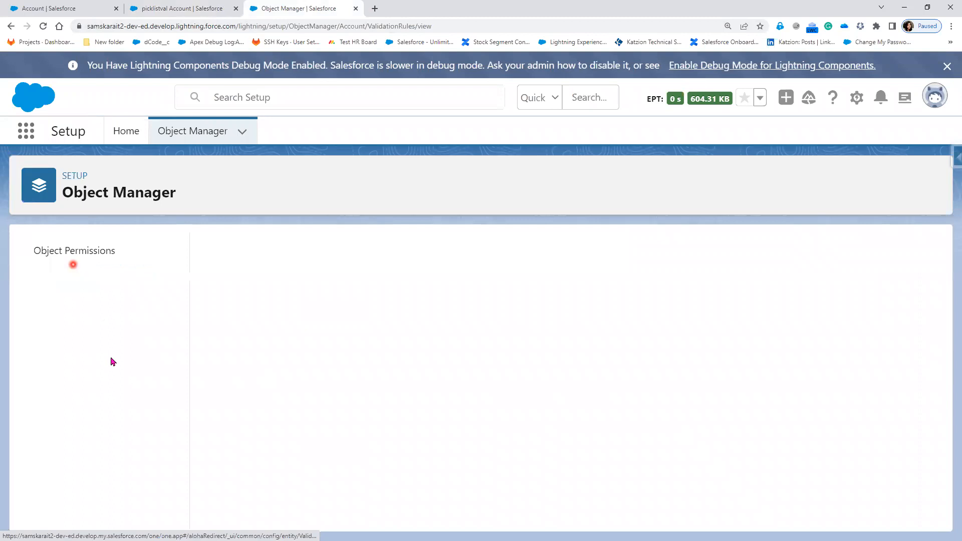
scroll(109, 369, "down", 5)
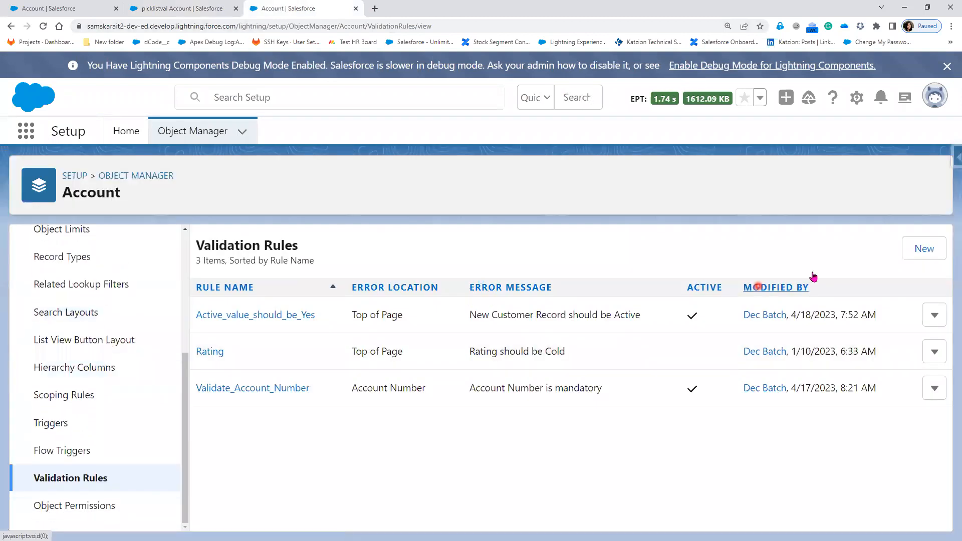
left_click(920, 249)
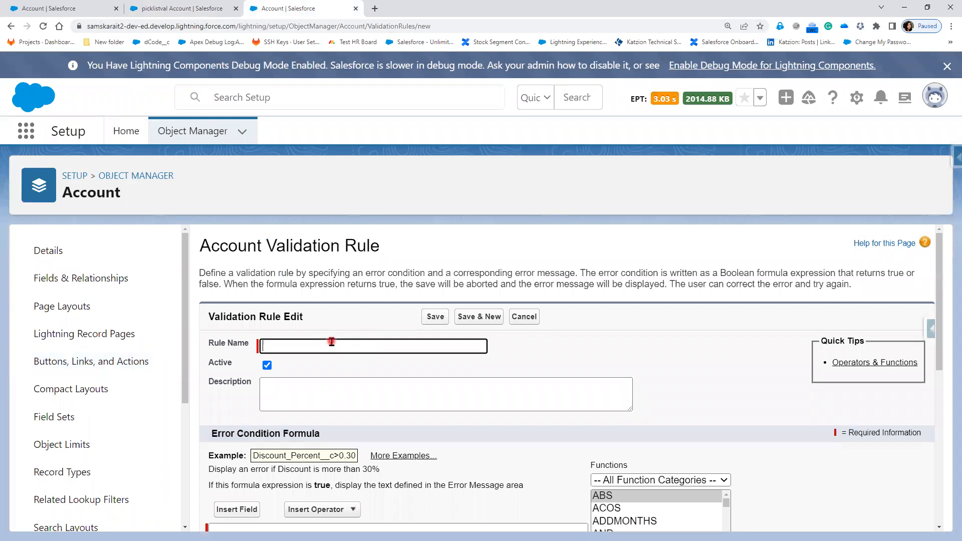
Step: Name the new validation rule Rating_Validation
left_click(332, 342)
type("Rating Validation")
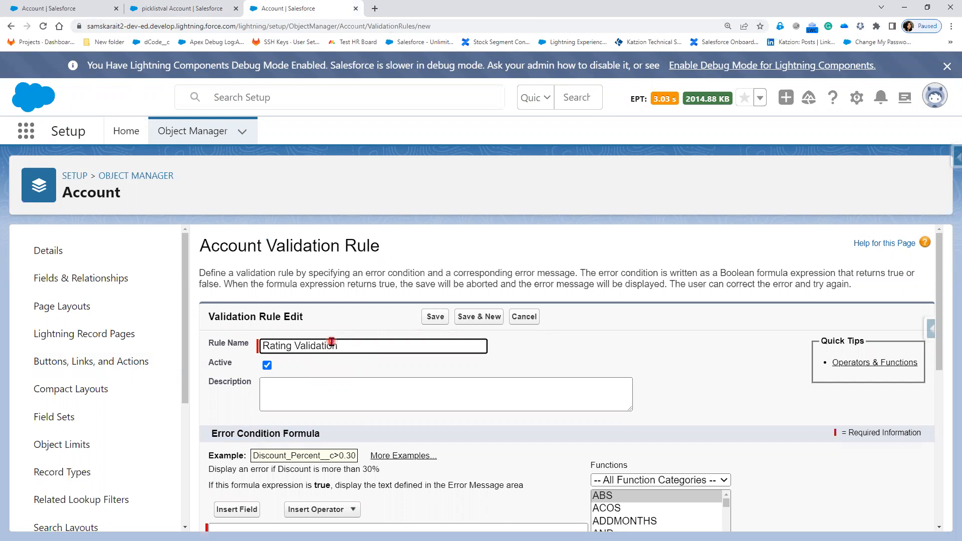
scroll(329, 346, "down", 4)
Step: Insert an ISPICKVAL function into the error condition formula and clear its placeholders
left_click(318, 355)
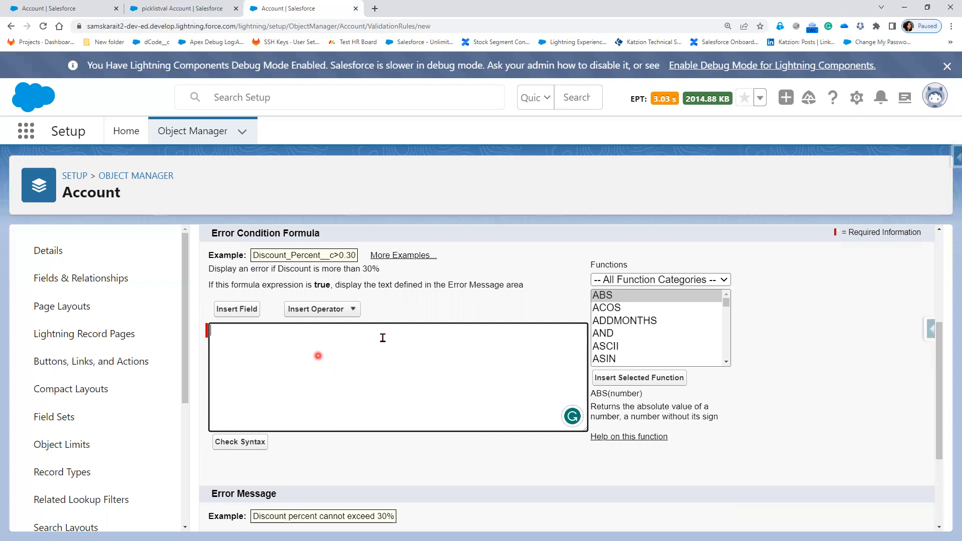
left_click(603, 333)
key("i")
key("i")
key("i")
key("i")
key("i")
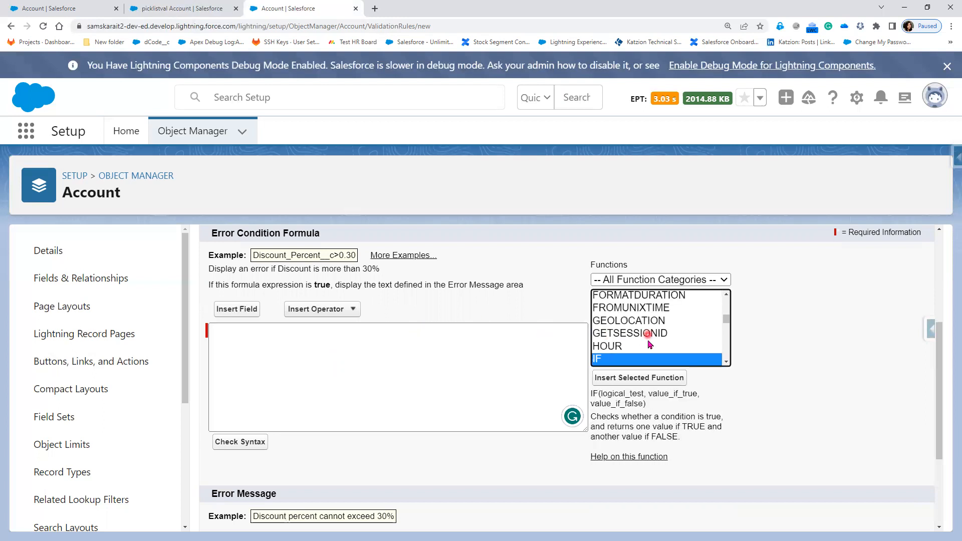
key("i")
key("i")
key("i")
key("i")
key("i")
key("i")
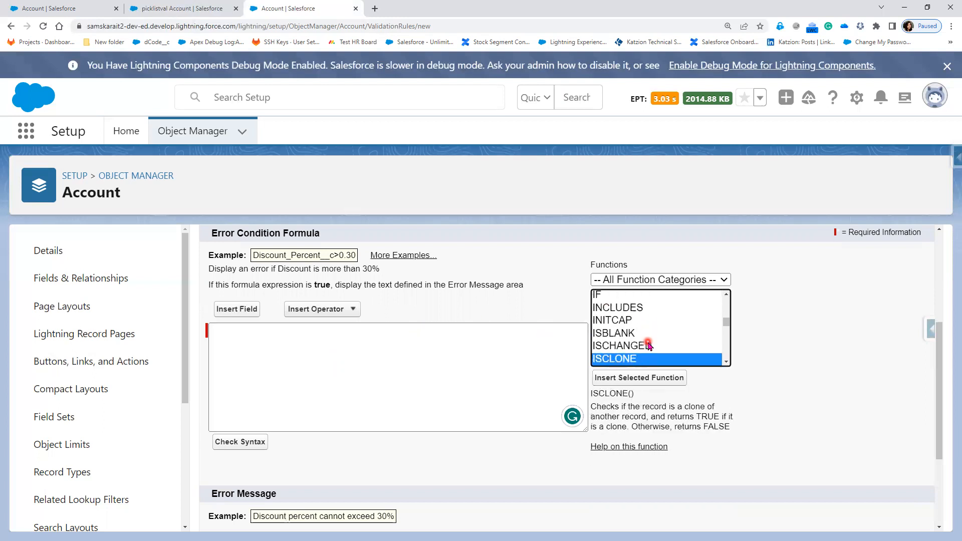
key("i")
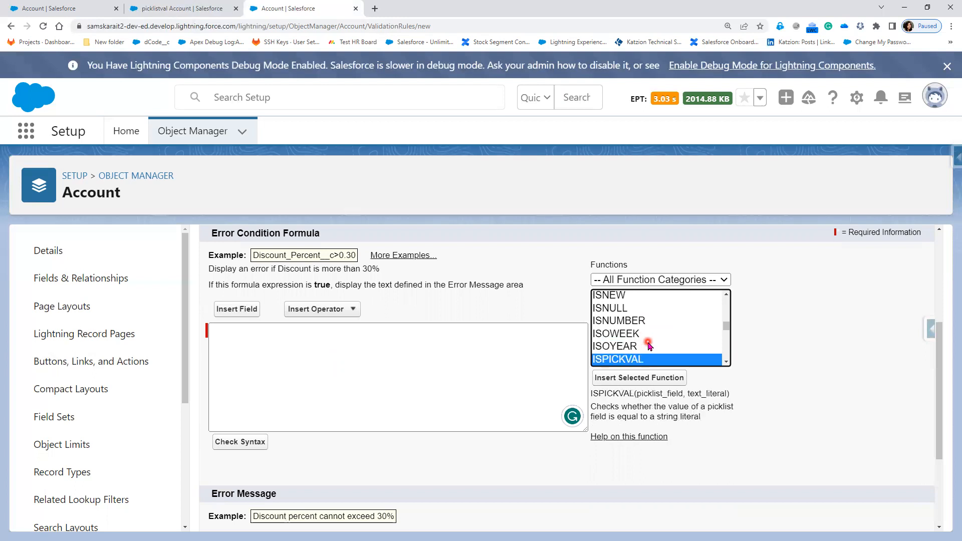
left_click(646, 378)
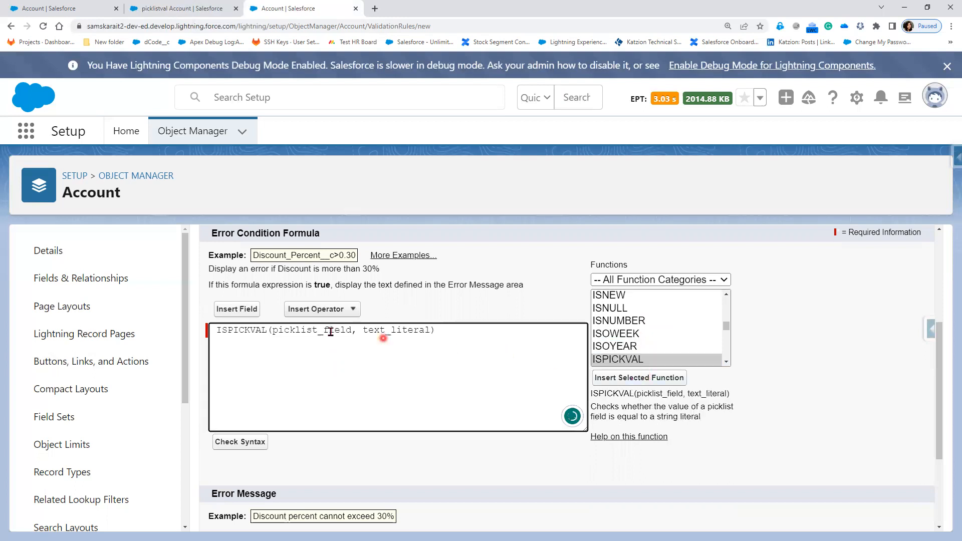
double_click(331, 330)
key("BackSpace")
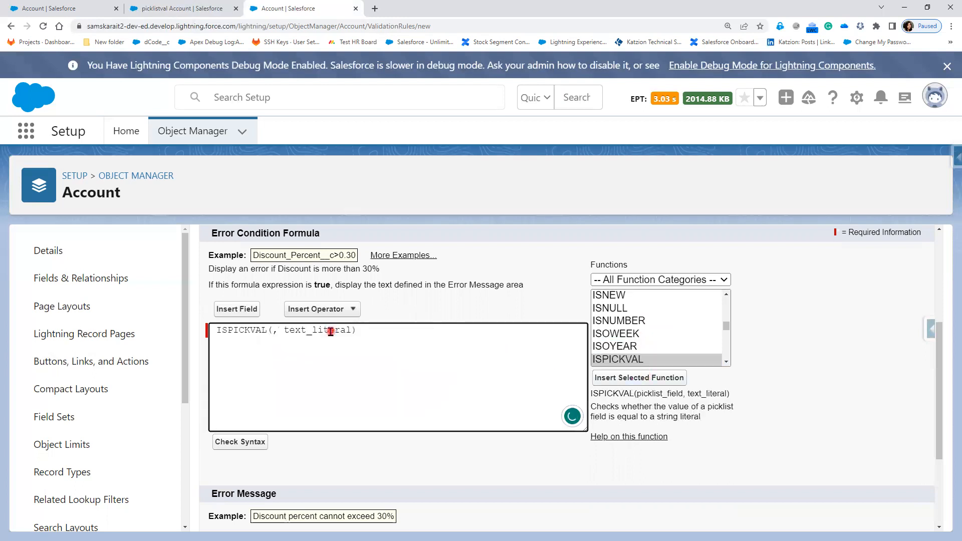
double_click(331, 330)
key("BackSpace")
left_click(272, 331)
Step: Insert the Rating field into ISPICKVAL and complete the condition ISPICKVAL( Rating ,'Hot' )
left_click(236, 308)
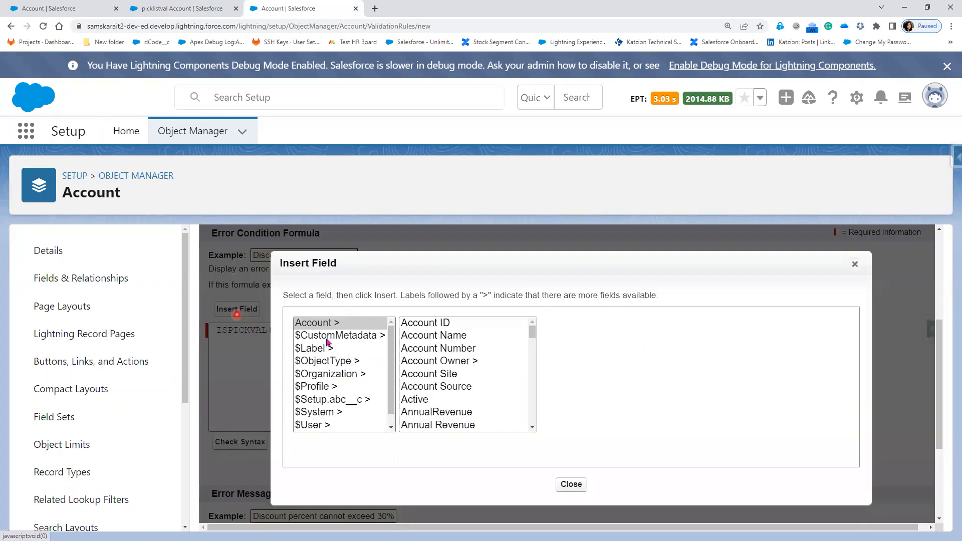
left_click(455, 389)
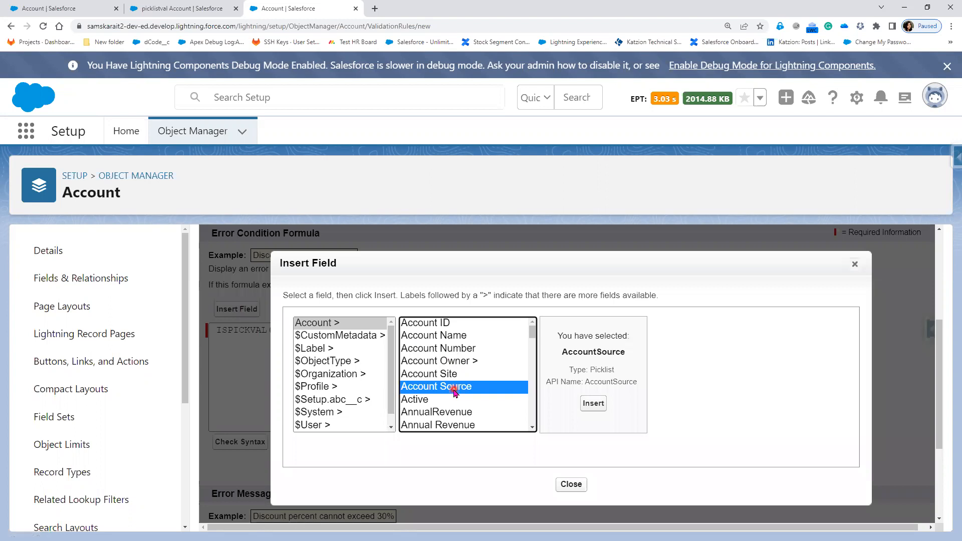
key("r")
left_click(583, 404)
left_click(330, 332)
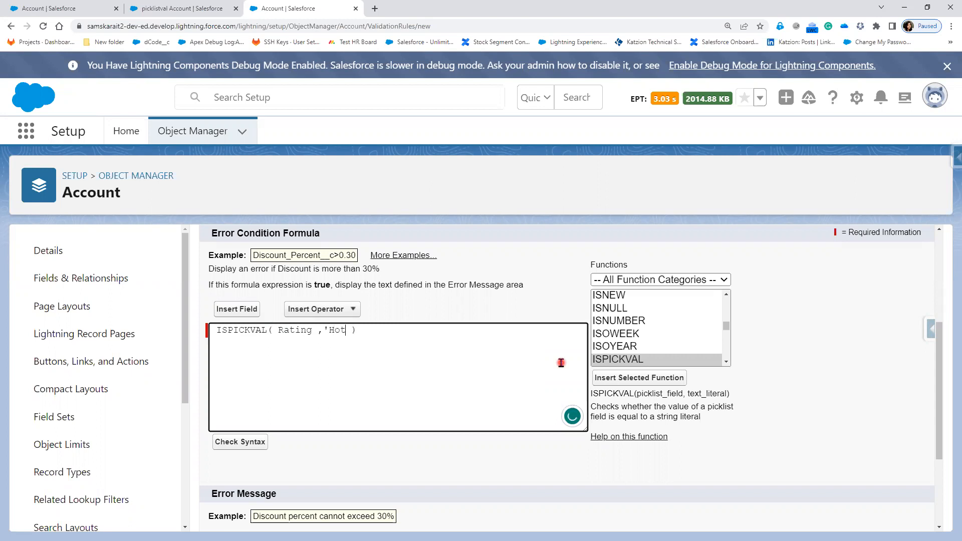
left_click(401, 331)
Step: Browse the Account fields in the field picker, then close it without inserting anything
left_click(238, 308)
left_click(469, 373)
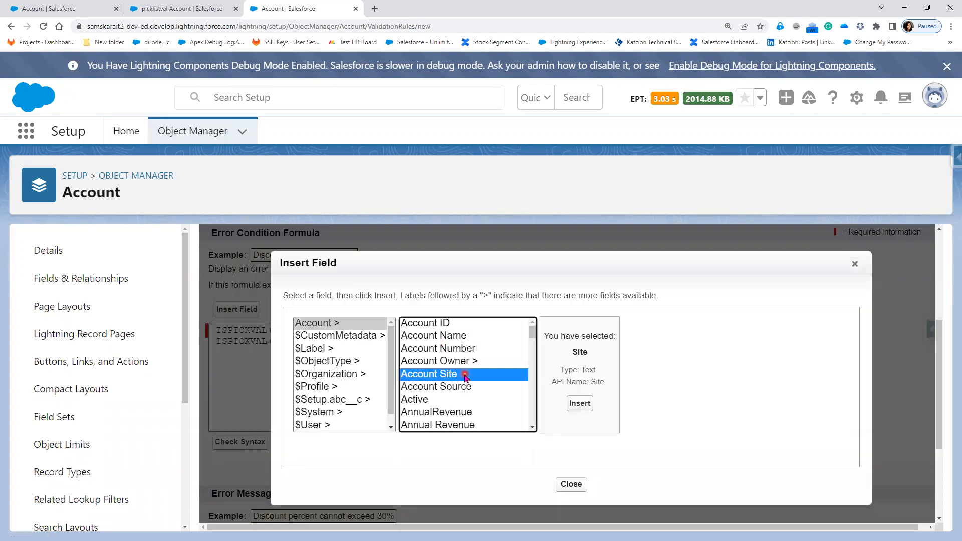
key("p")
key("Down")
key("Up")
key("Down")
key("Down")
key("Up")
key("Up")
key("Down")
key("Up")
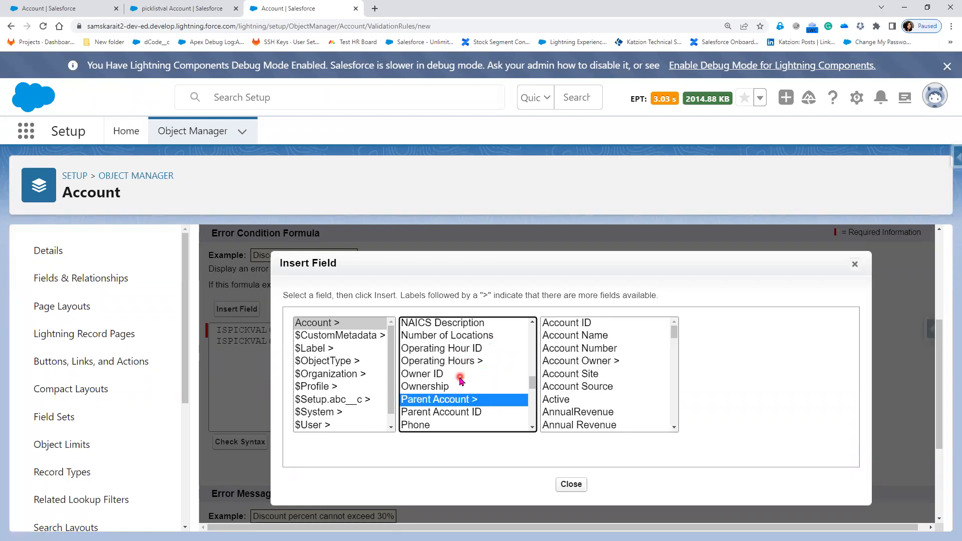
scroll(459, 378, "up", 1)
left_click(856, 269)
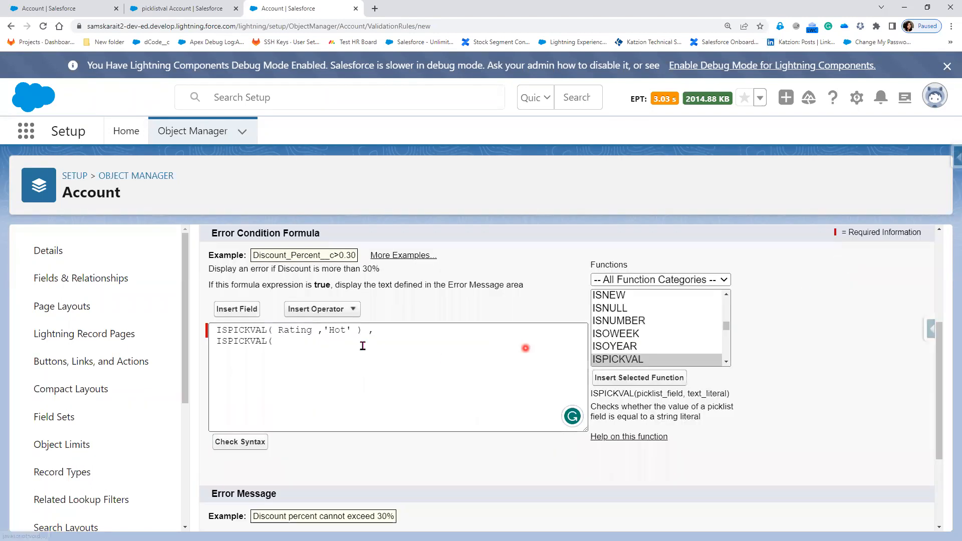
left_click(454, 349)
Step: Select the PRIORVALUE function in the Functions list
left_click(666, 339)
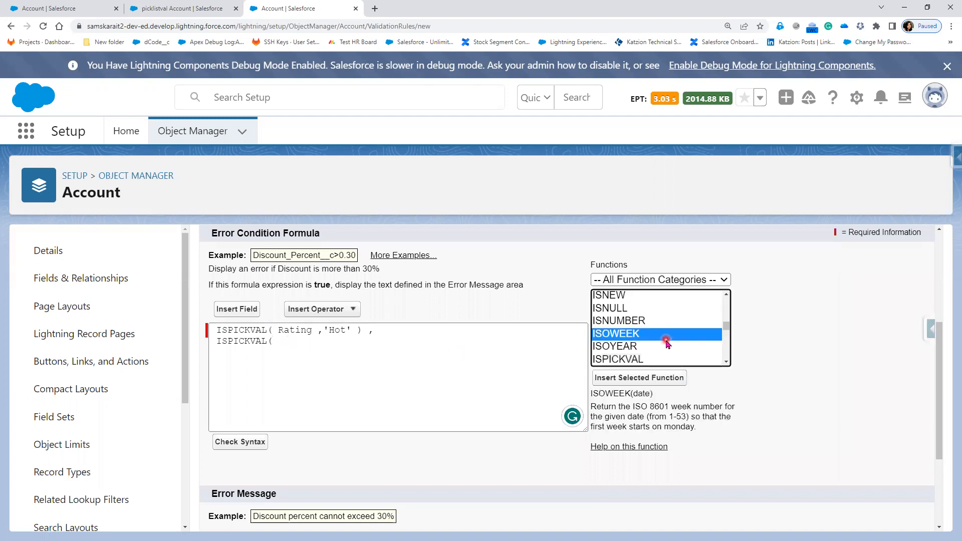
key("o")
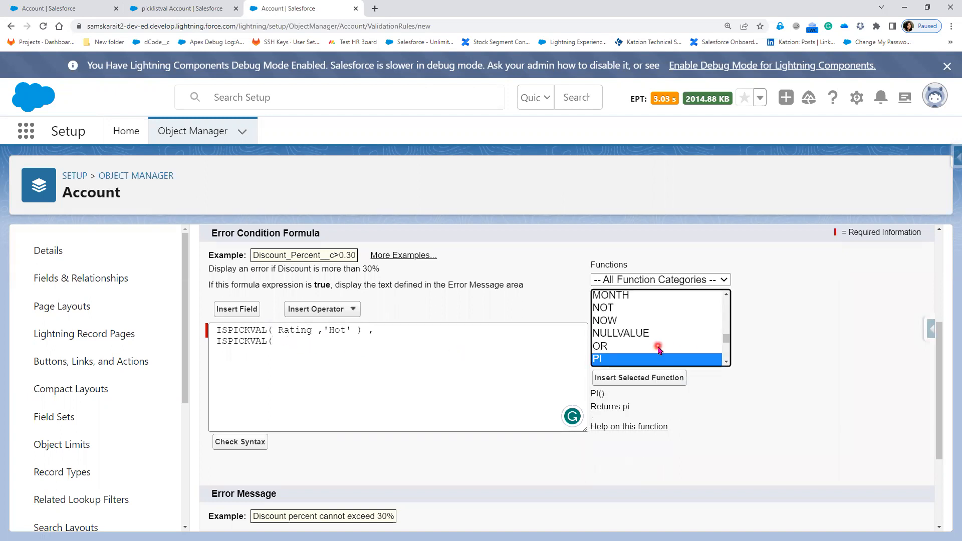
key("p")
left_click(649, 335)
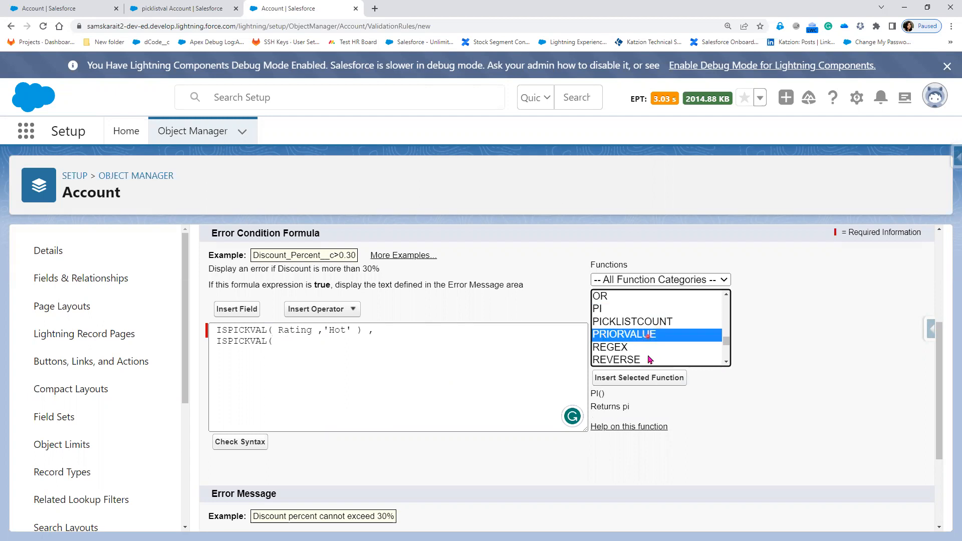
Step: Add ISPICKVAL( PRIORVALUE(Rating), 'Cold') as the second condition
left_click(645, 380)
double_click(353, 341)
type("Rating), 'Cold')")
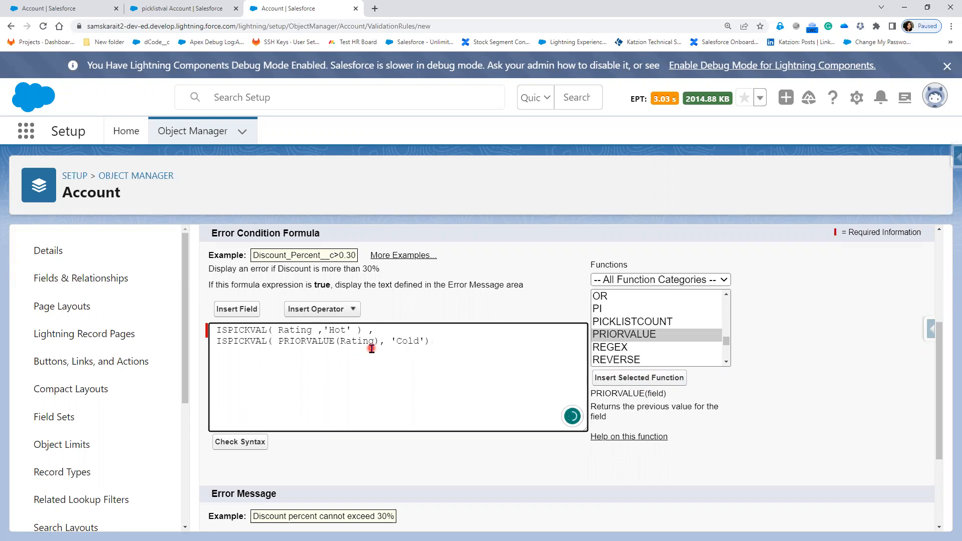
Step: Wrap both conditions in AND( ) and check the formula syntax
left_click(216, 332)
type("AND")
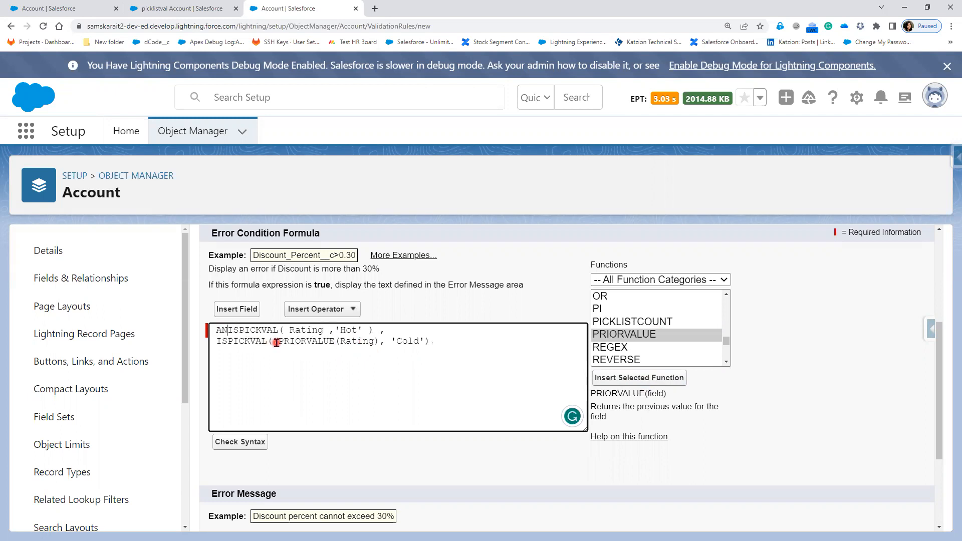
key("Return")
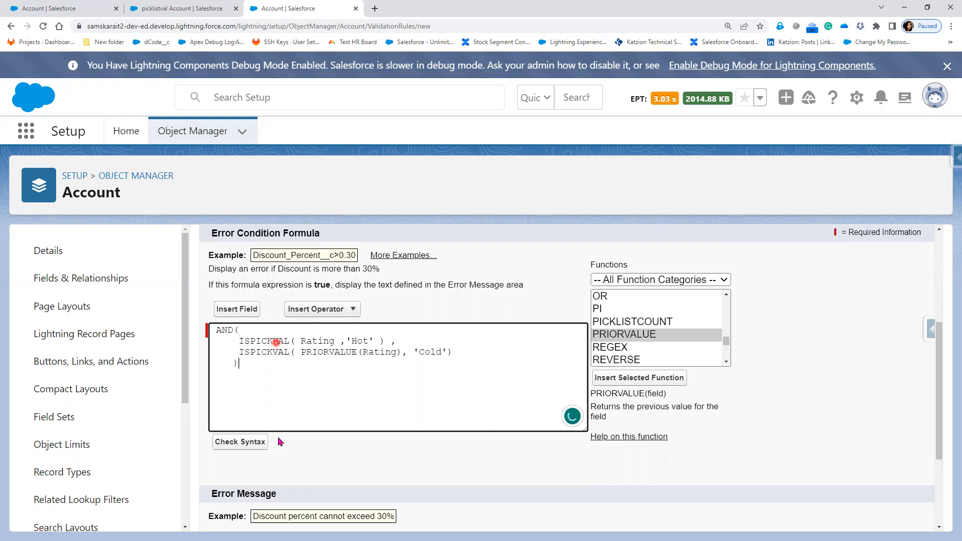
left_click(251, 442)
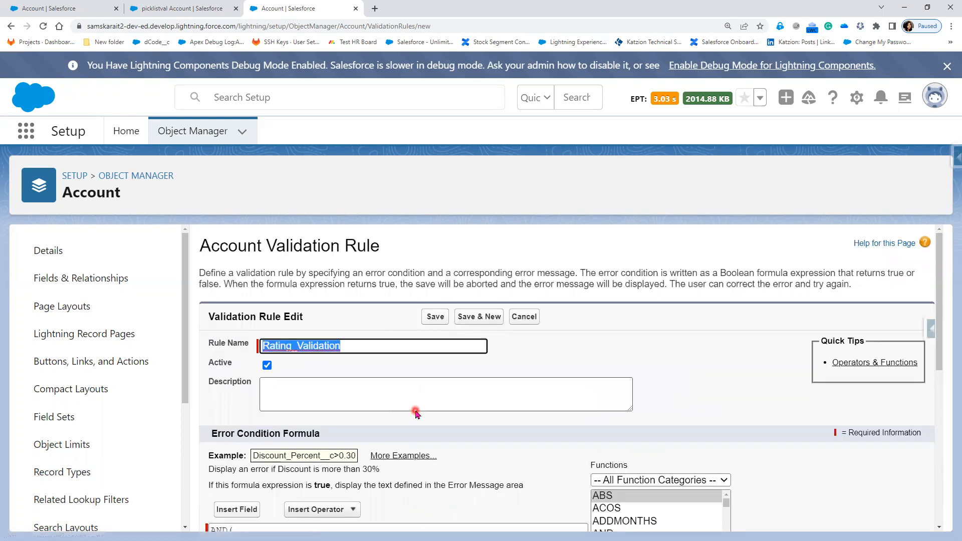
Step: Enter the error message "You can't change the Rating from Cold to Hot"
scroll(416, 428, "down", 3)
scroll(416, 428, "down", 4)
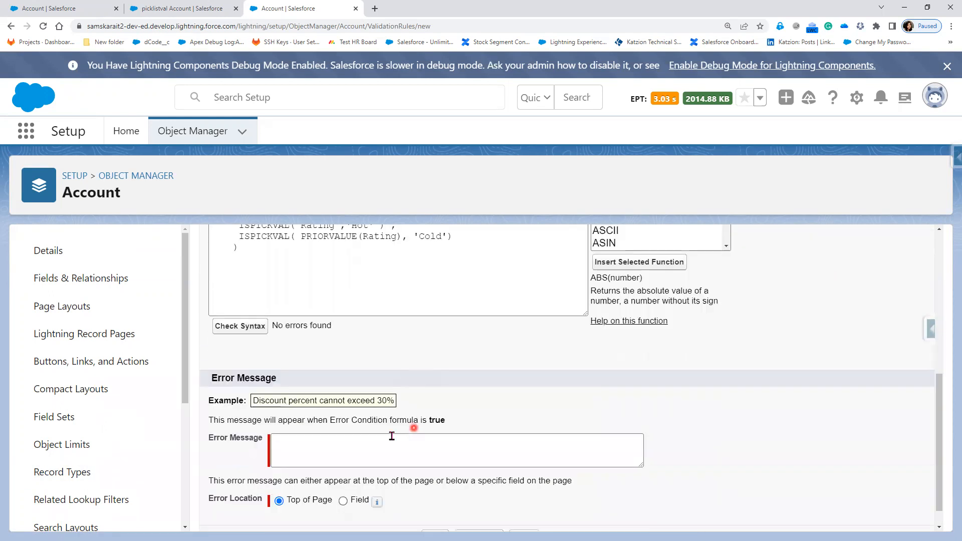
left_click(321, 425)
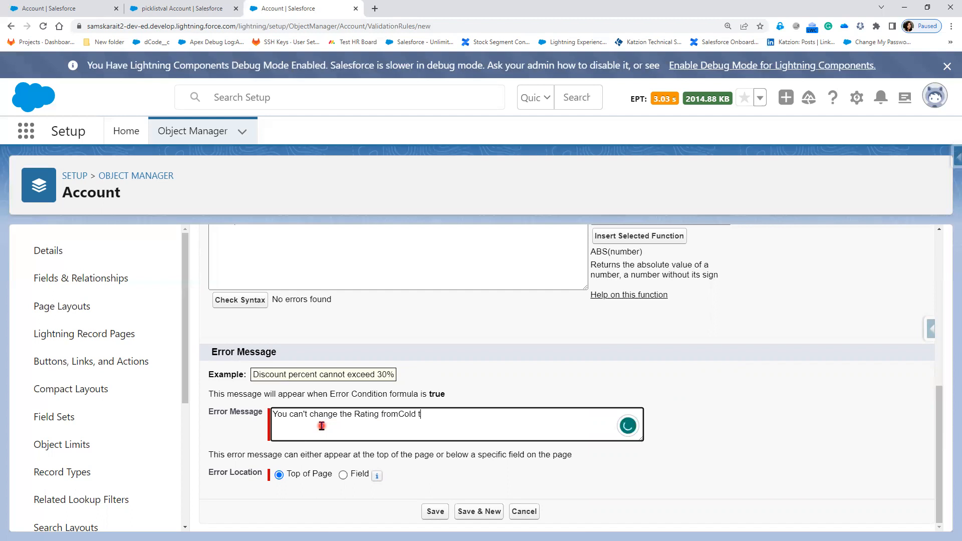
type("ot")
left_click(400, 415)
Step: Set the error location to the Rating field and save the rule
left_click(342, 474)
left_click(394, 475)
scroll(426, 401, "down", 5)
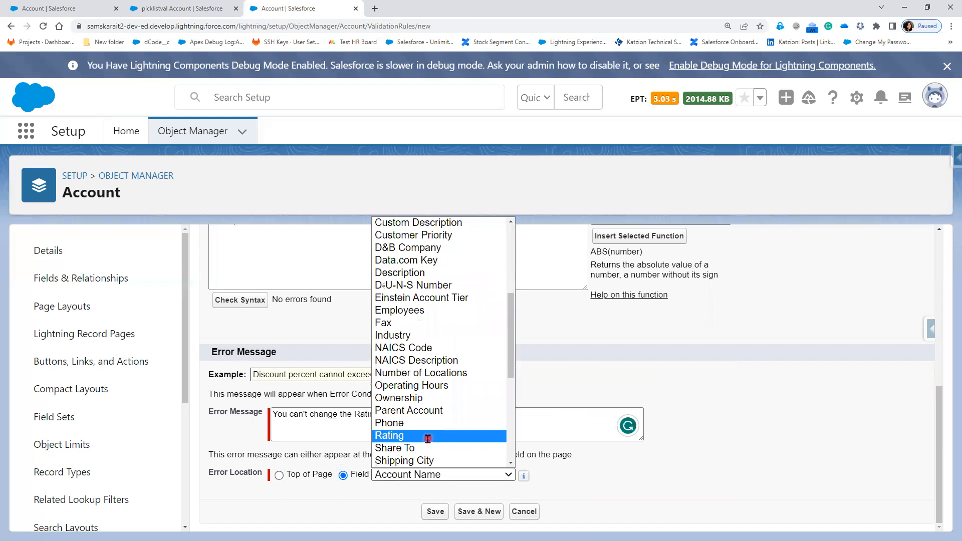
left_click(428, 436)
left_click(436, 511)
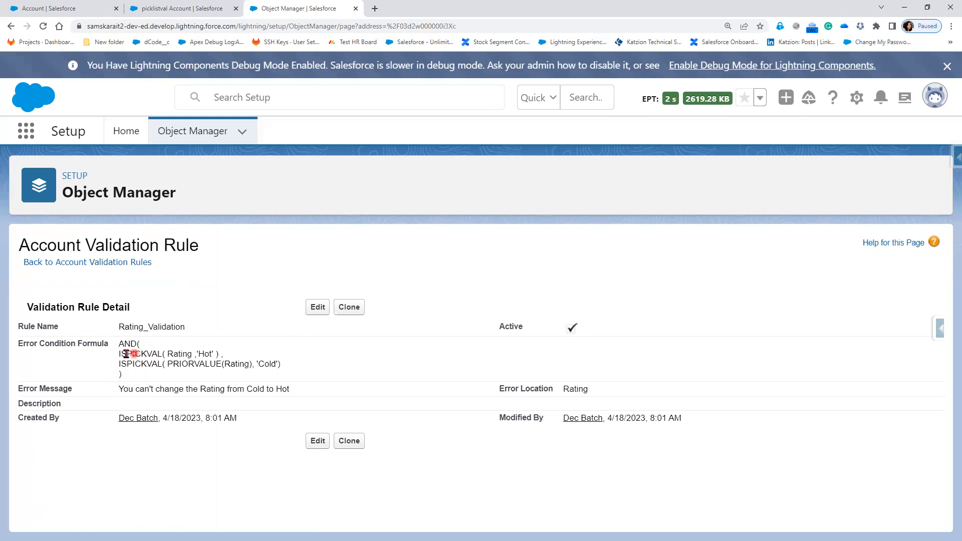
Step: On the account record, reset Rating to Cold and cancel the pending edit
left_click(185, 10)
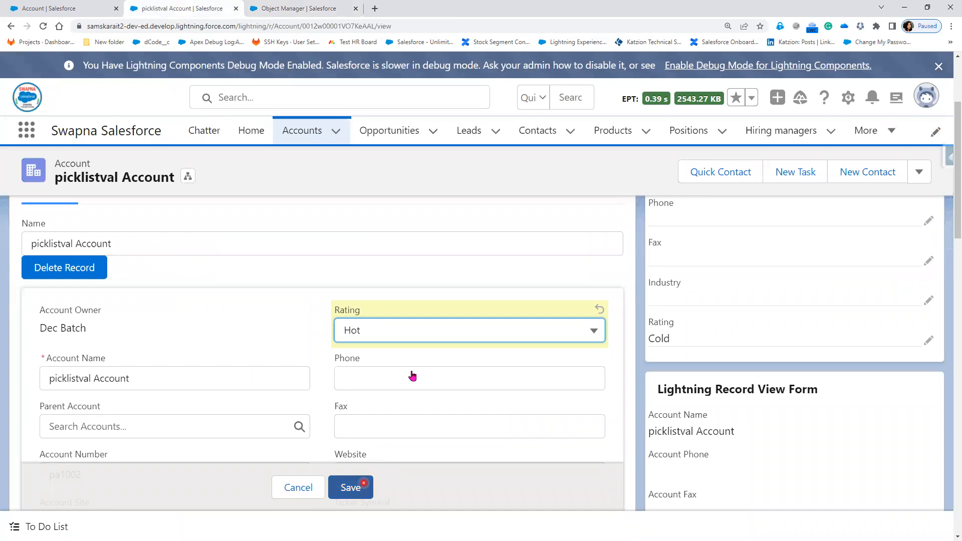
left_click(412, 331)
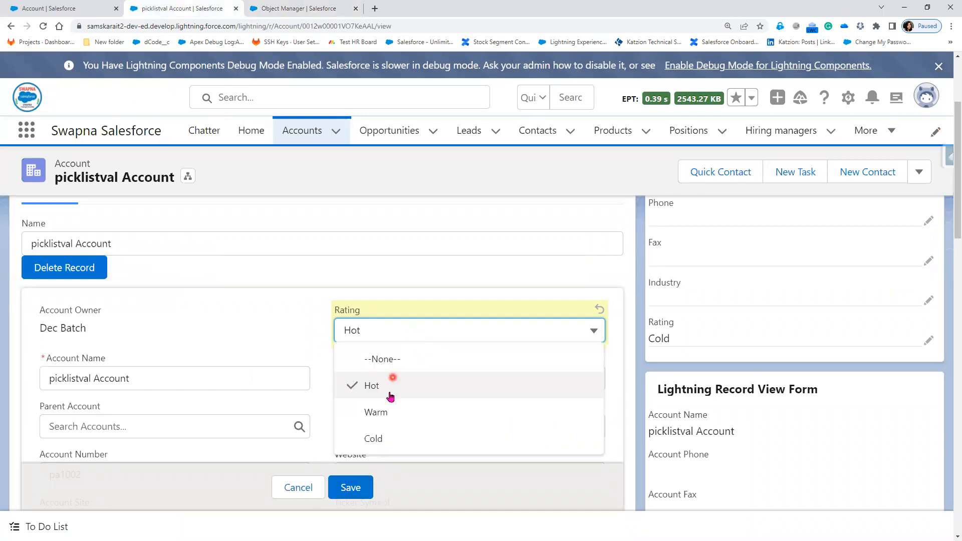
left_click(393, 438)
left_click(296, 488)
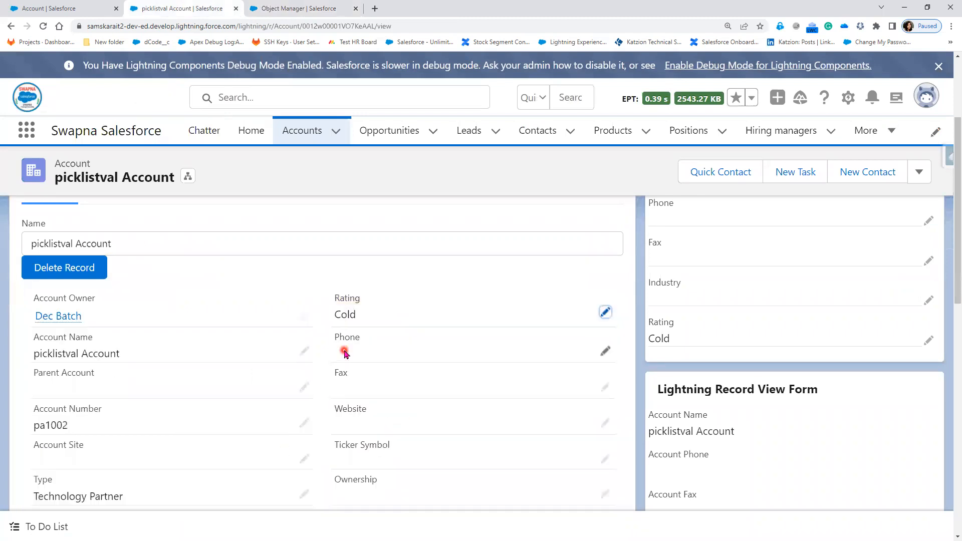
Step: Try saving Rating as Hot, get the validation error, and cancel the edit
left_click(605, 312)
left_click(476, 330)
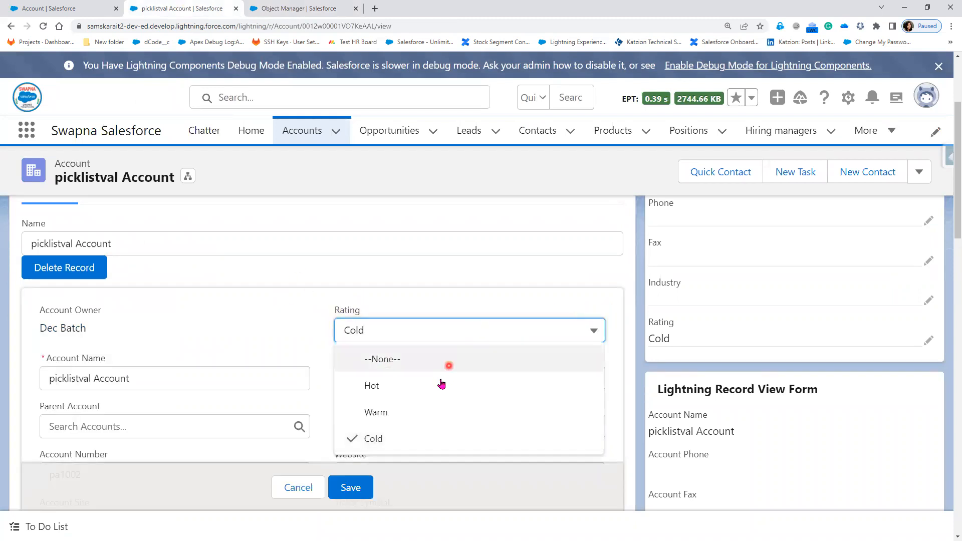
left_click(396, 385)
left_click(352, 485)
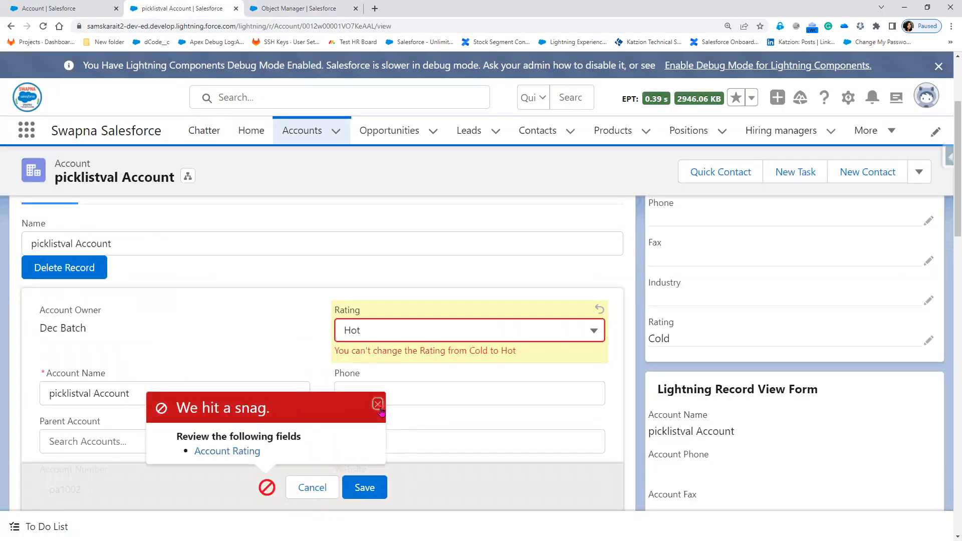
left_click(379, 407)
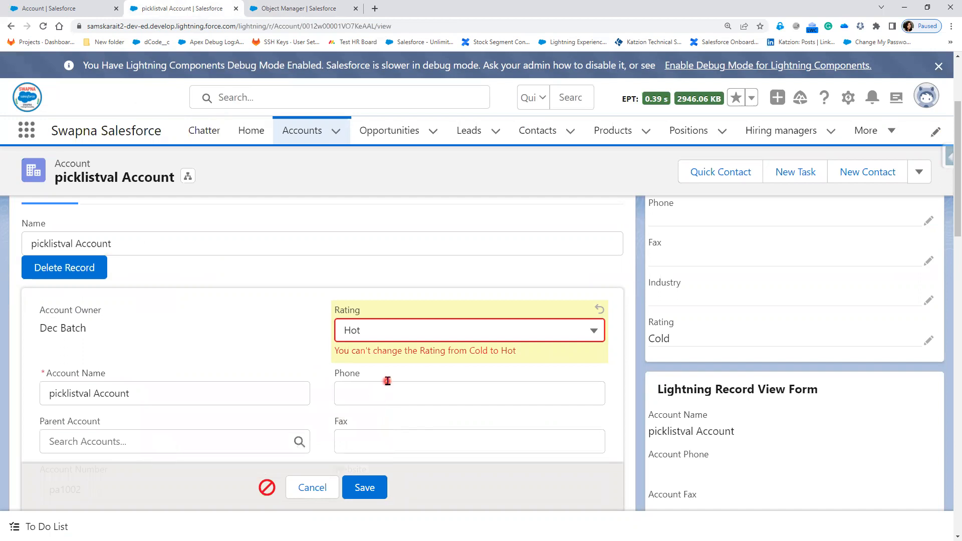
left_click(399, 334)
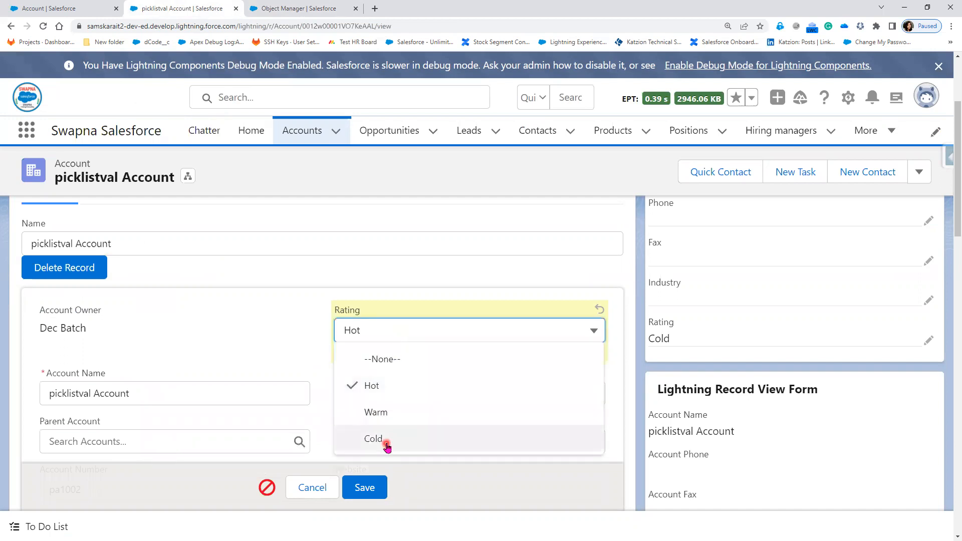
left_click(313, 489)
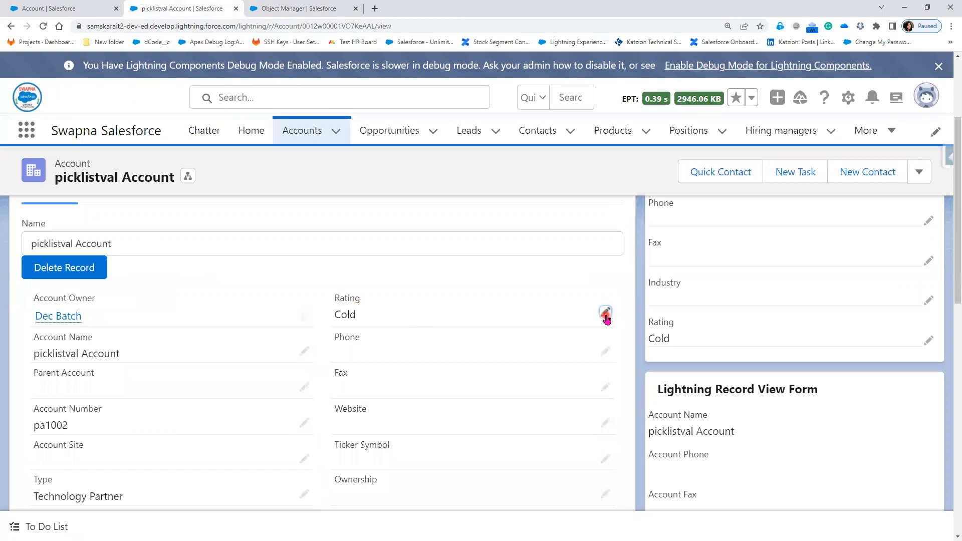
Step: Change the Rating to Warm and save, then to Hot and save
left_click(605, 317)
left_click(468, 335)
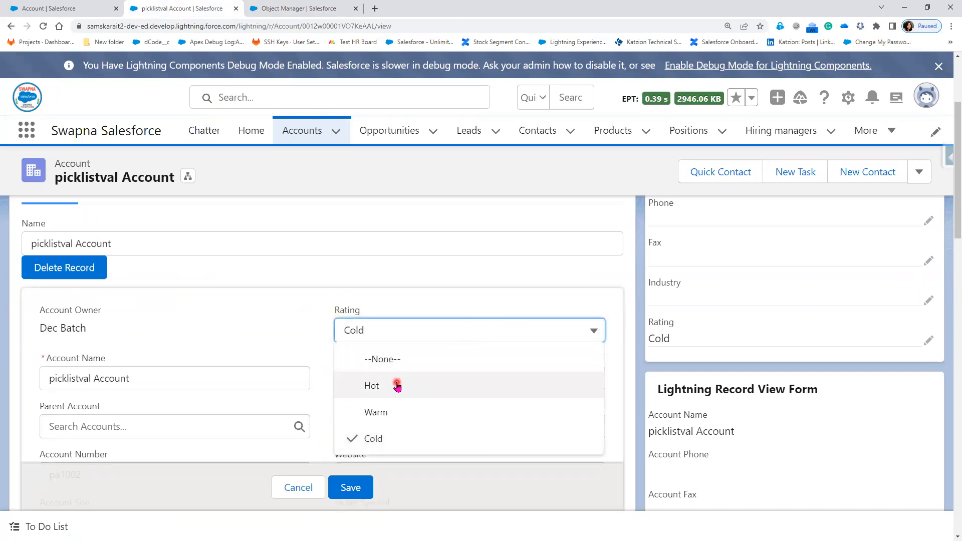
left_click(397, 414)
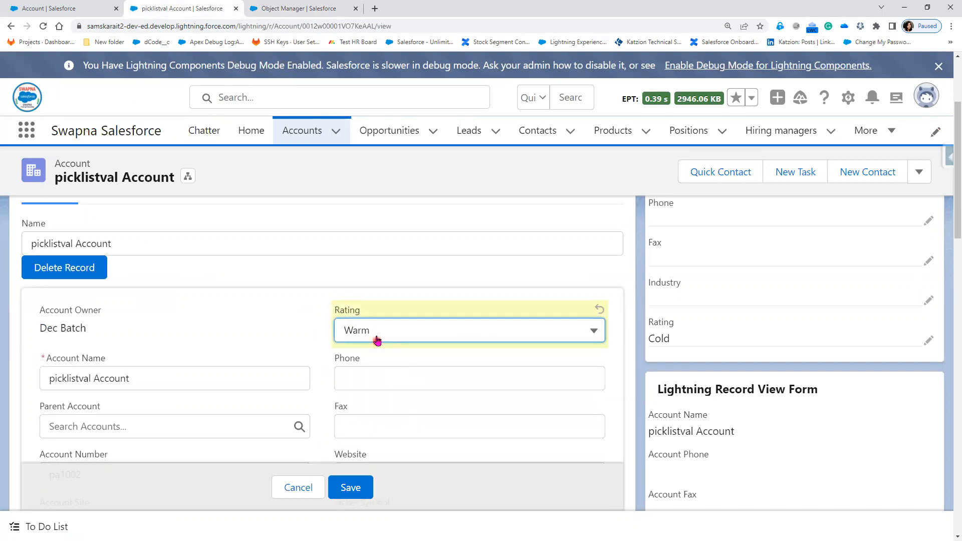
left_click(351, 487)
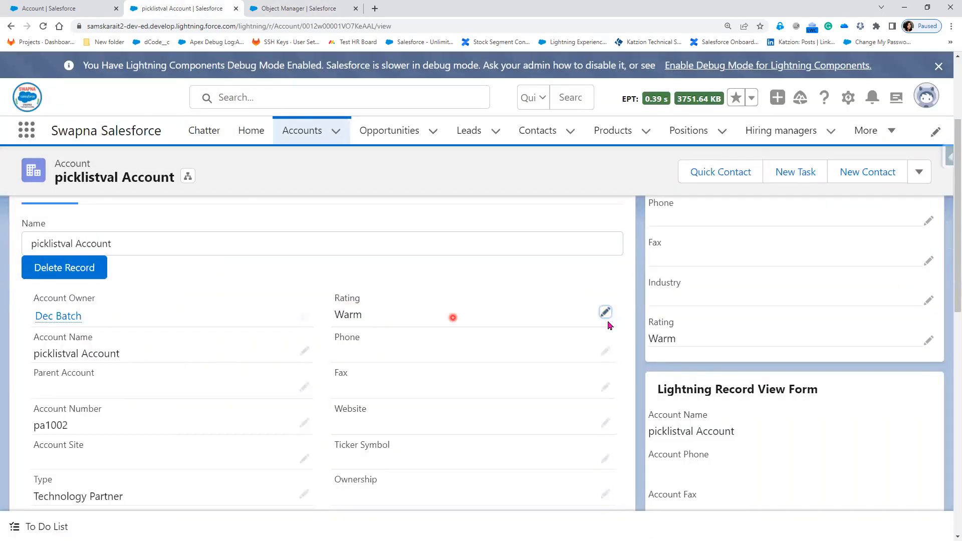
double_click(409, 326)
left_click(389, 331)
left_click(381, 386)
left_click(363, 490)
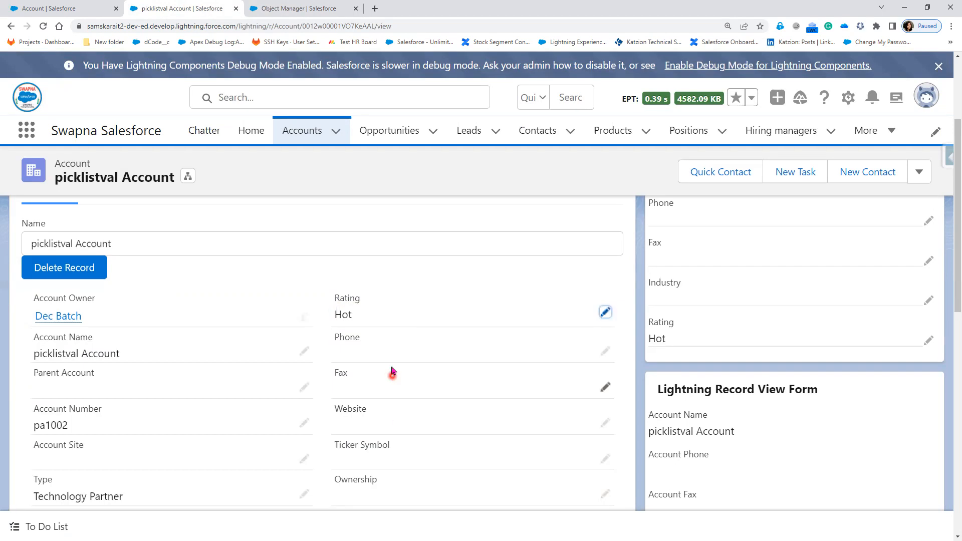
Step: Save the Rating as Cold, then try Hot again to trigger the validation error
left_click(605, 313)
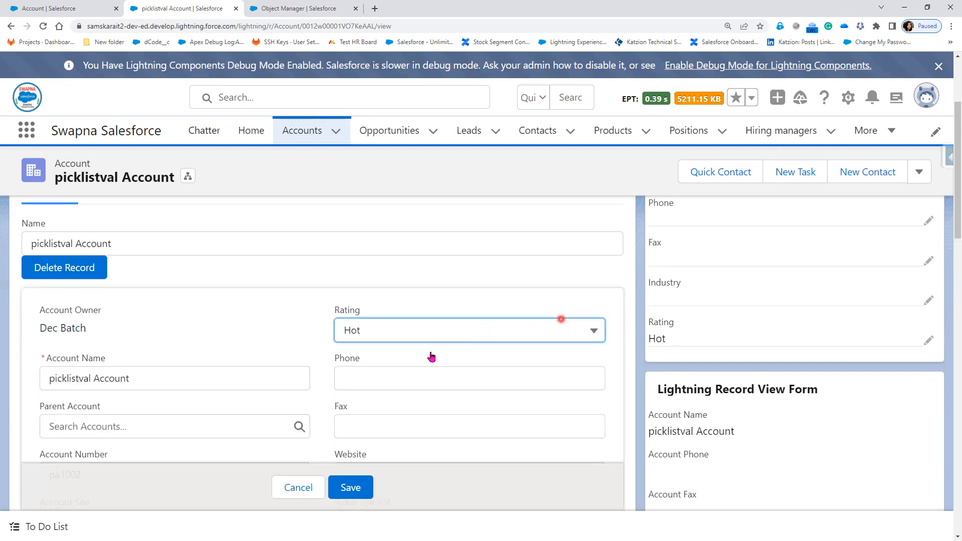
left_click(399, 339)
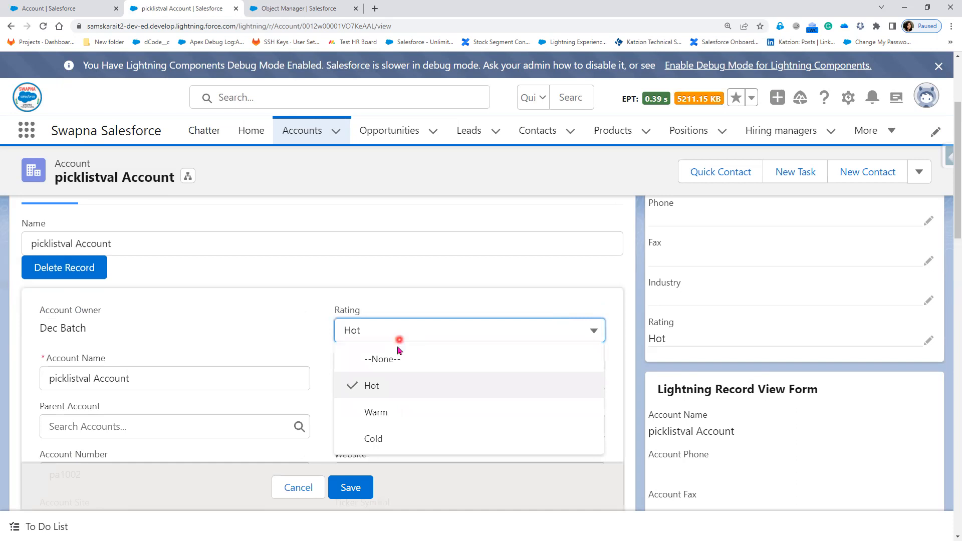
left_click(383, 439)
left_click(357, 488)
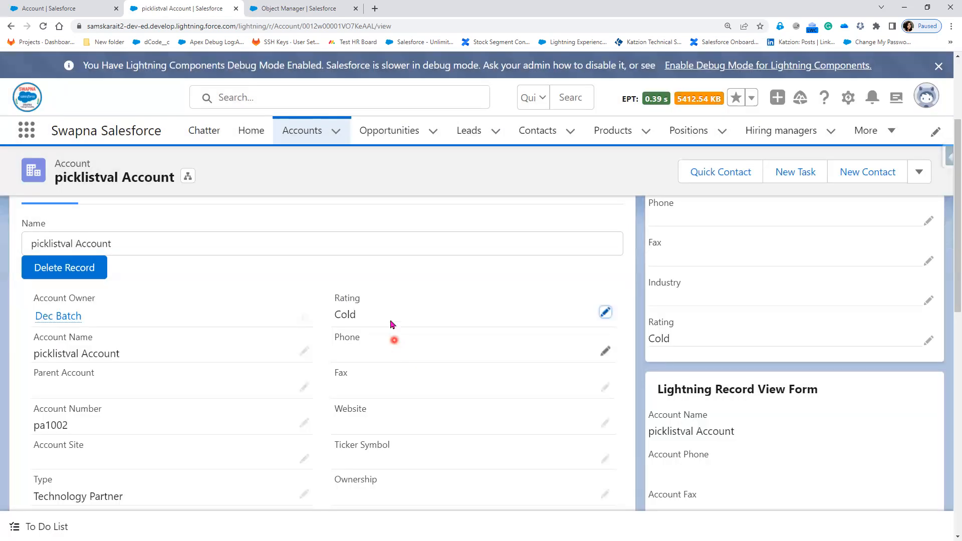
left_click(605, 314)
left_click(401, 332)
left_click(371, 386)
left_click(367, 495)
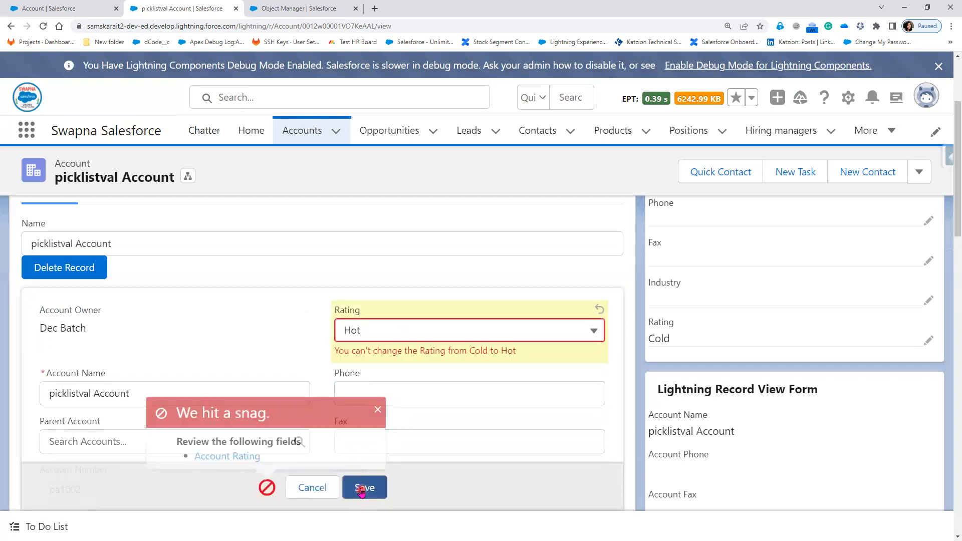
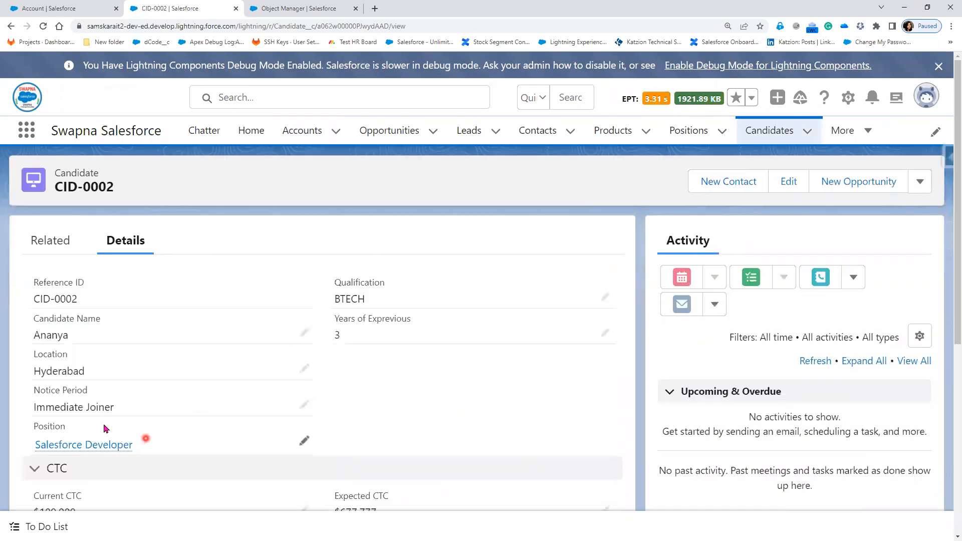
Step: Scroll candidate CID-0002 down to the PAN Number field under Additional Information
scroll(126, 421, "down", 2)
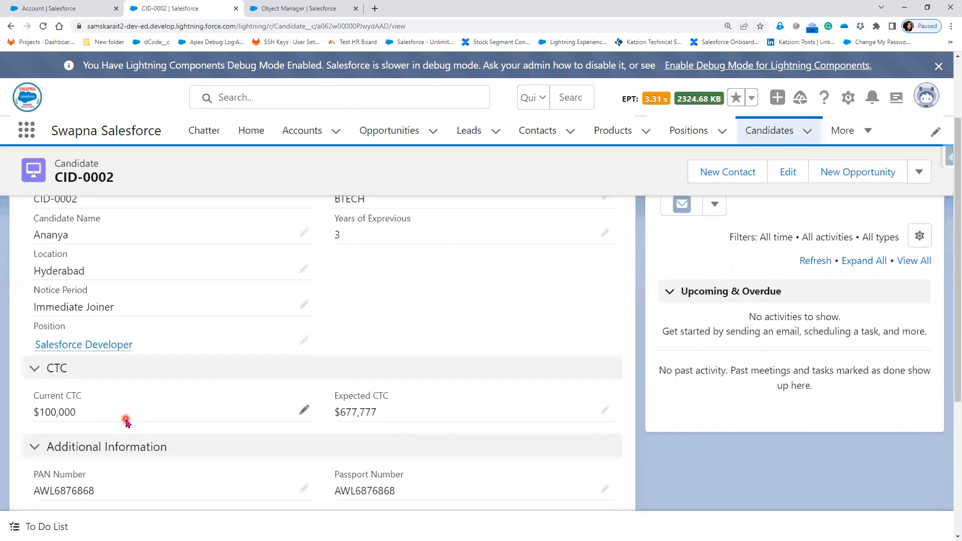
scroll(126, 424, "down", 2)
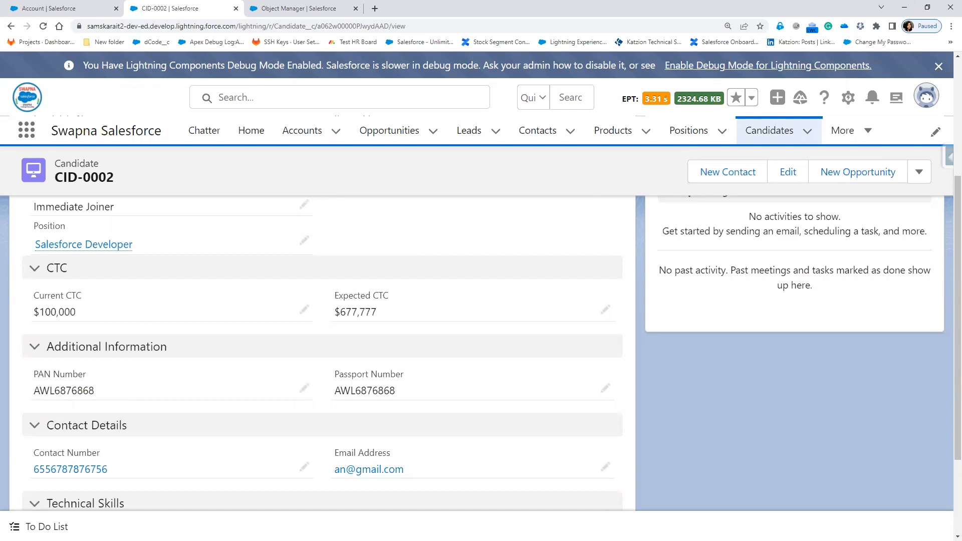
key("alt+Tab")
Step: Below the URLs, add a PAN Number heading, a sample PAN value, a dashed divider and '5 4 1'
left_click(775, 227)
key("Return")
key("Return")
key("Return")
type("PA")
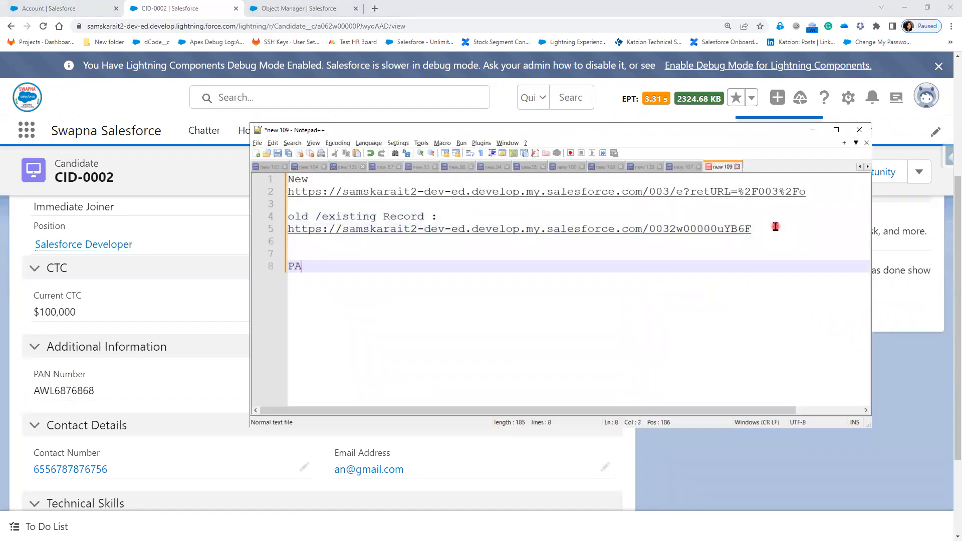
type("N Number")
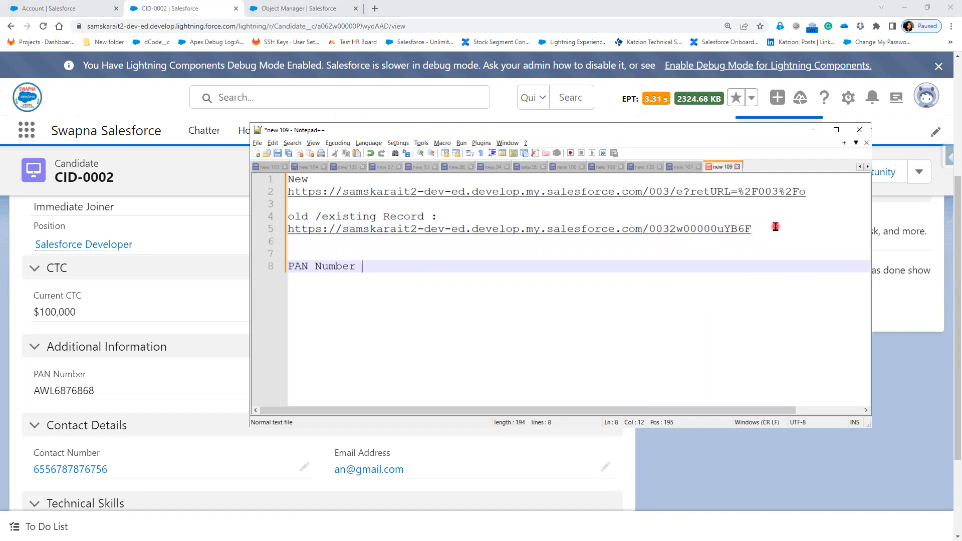
key("Return")
type("ALLP")
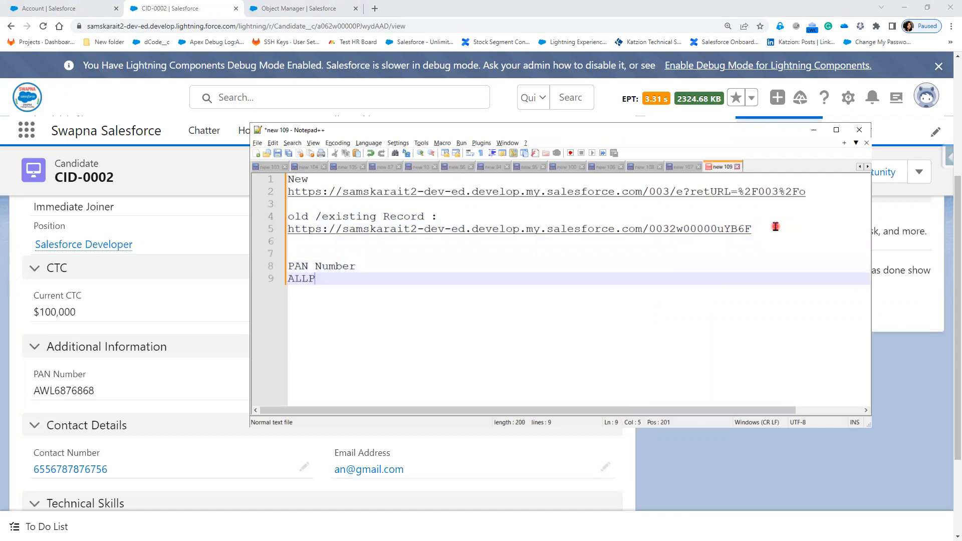
key("BackSpace")
key("BackSpace")
type("PPG7878E")
key("Return")
type("-")
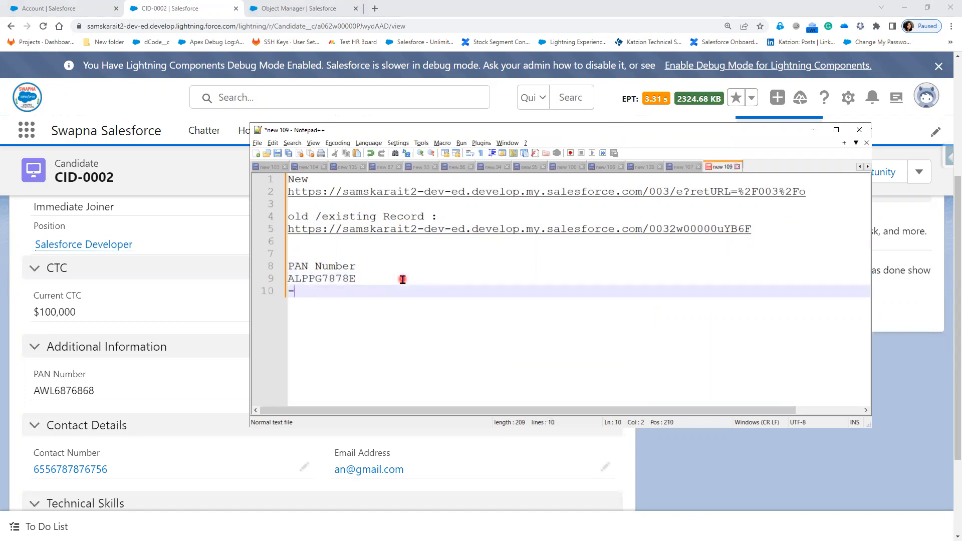
type("----")
type("----")
key("Return")
type("5      4")
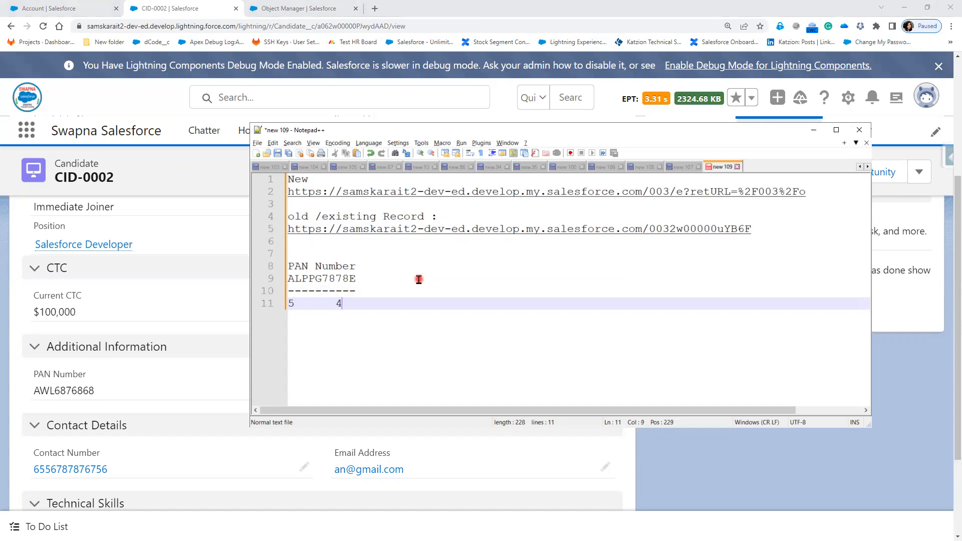
type("  1")
Step: Briefly alter a digit in the sample PAN, restore it, and add a new line below the grouping
left_click(328, 279)
key("BackSpace")
type("Y")
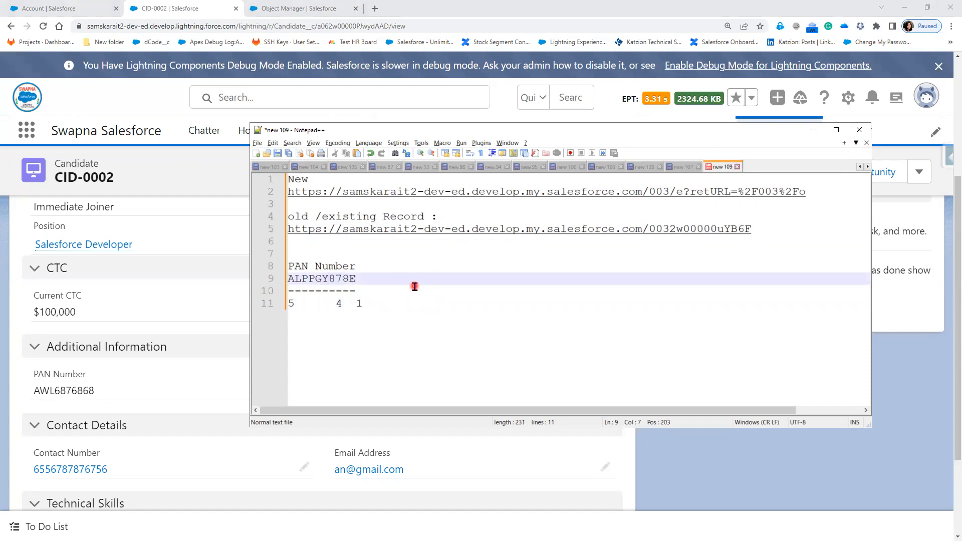
key("BackSpace")
type("7")
left_click(320, 334)
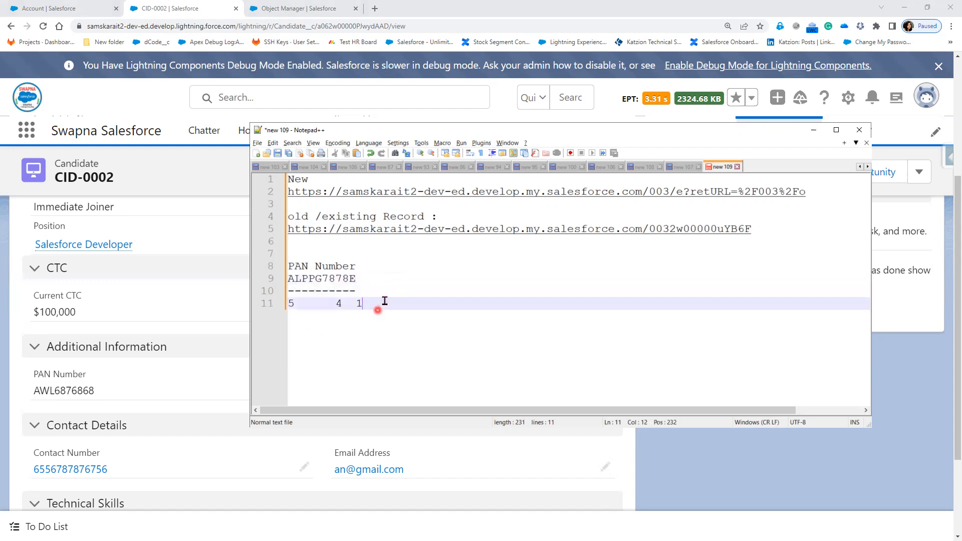
key("Return")
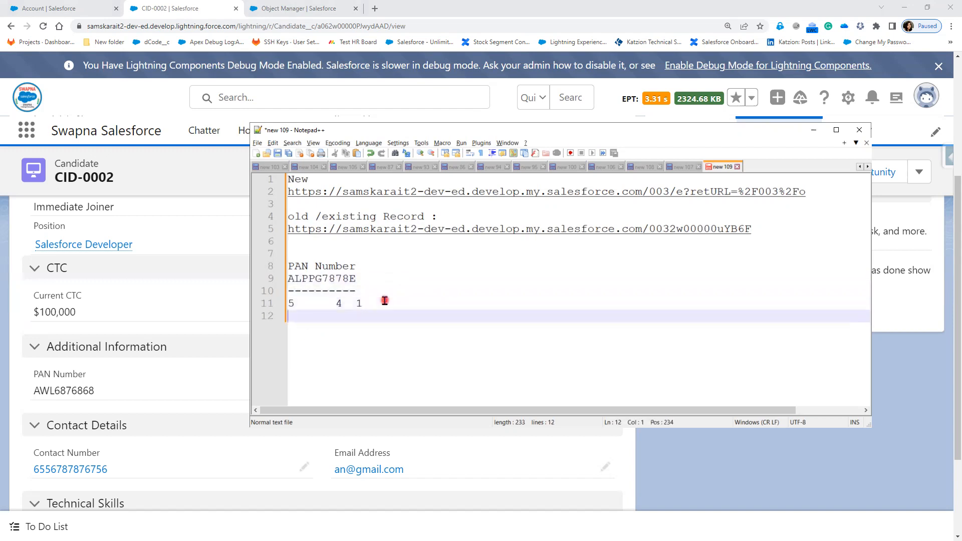
Step: Begin the pattern line with [A-Z,a-z]{5} and highlight the {5} repetition count
key("Up")
key("shift+Right")
key("Left")
key("Down")
type("[A")
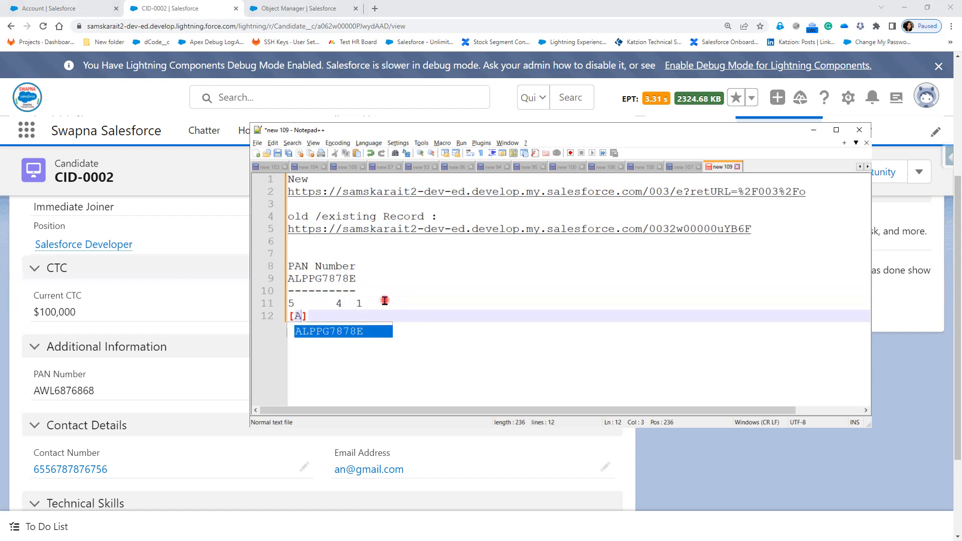
type("-Z,a-z")
key("Right")
type("{")
key("Left")
key("Right")
type("5")
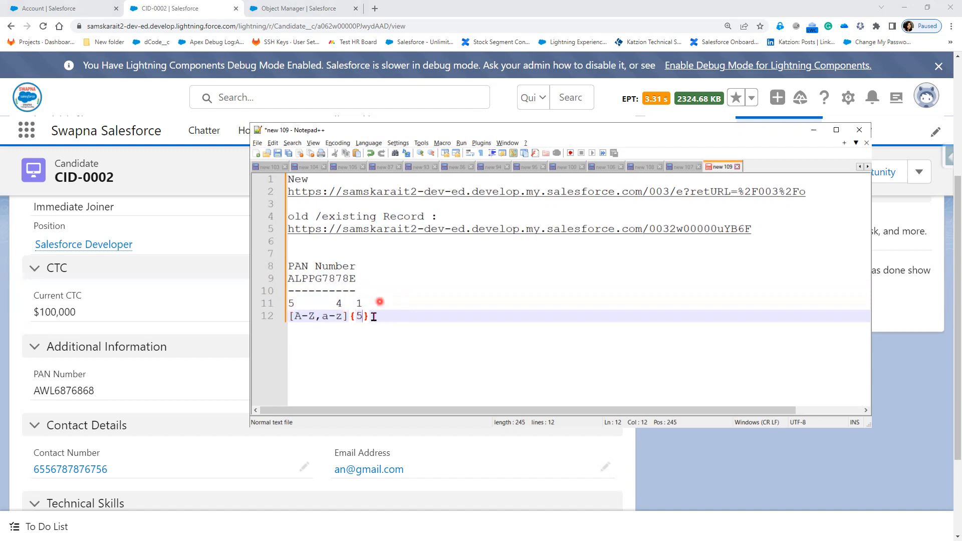
left_click_drag(369, 315, 285, 316)
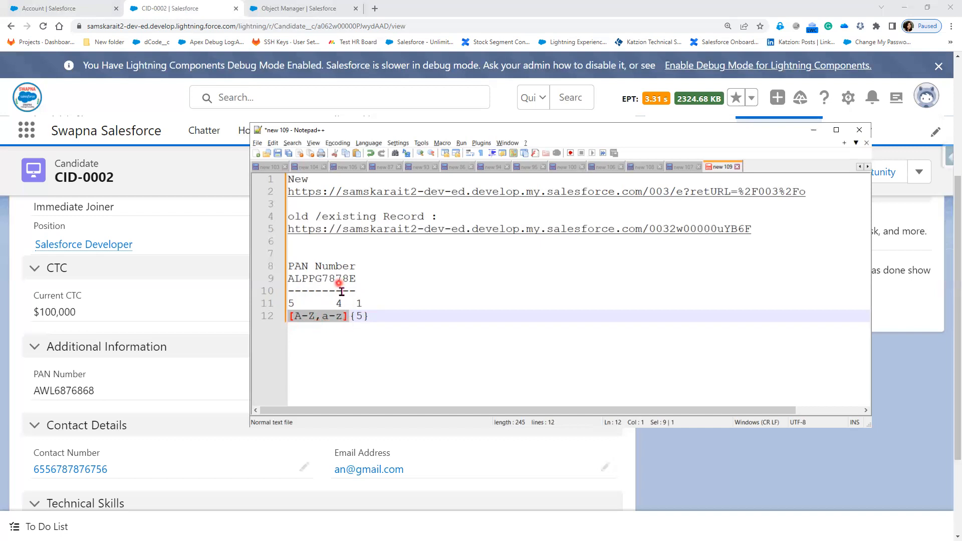
Step: Complete the pattern as [A-Z,a-z]{5}[0-9]{4}[A-Z,a-z]{1} and select the whole line
left_click(389, 314)
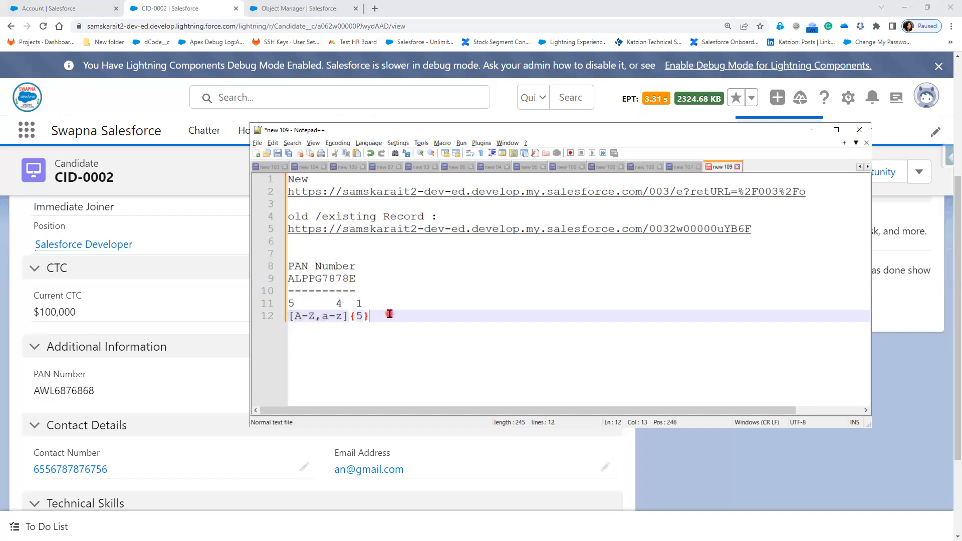
type("[A-Z,a-z]{5}[0-9]{4}[A-")
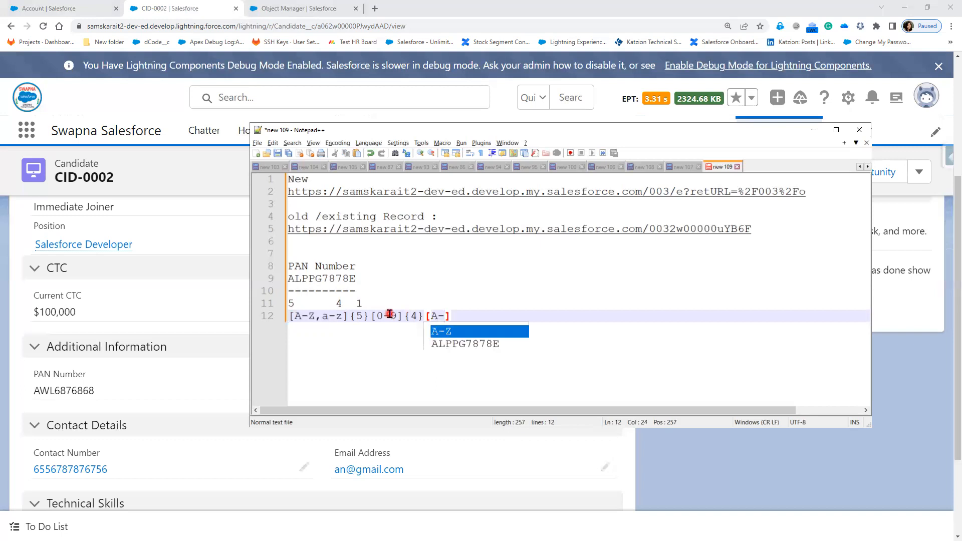
type("Z a")
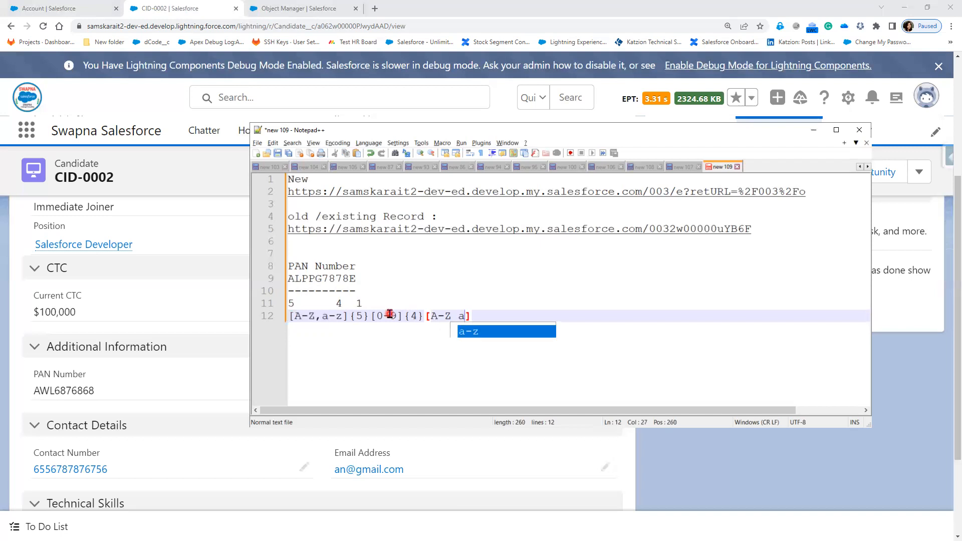
type("-z")
key("Left")
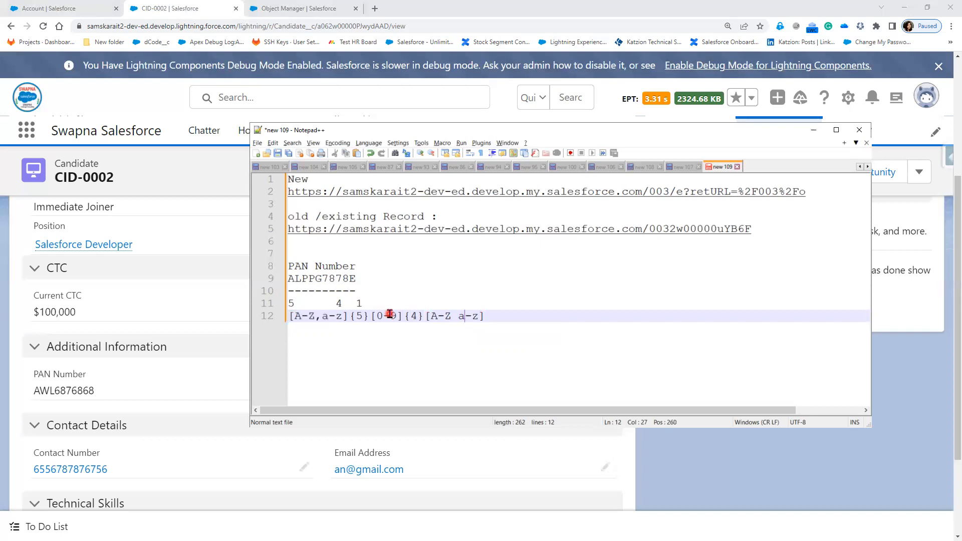
key("BackSpace")
type(",")
key("Right")
key("Right")
key("Right")
type("1")
left_click_drag(522, 319, 283, 316)
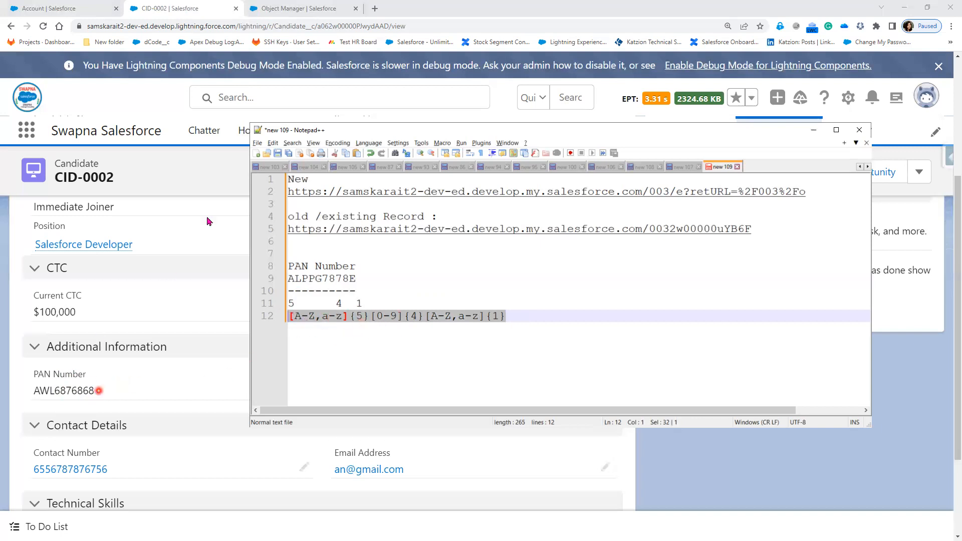
Step: In Object Manager, find the Candidate object and create a new validation rule
left_click(306, 9)
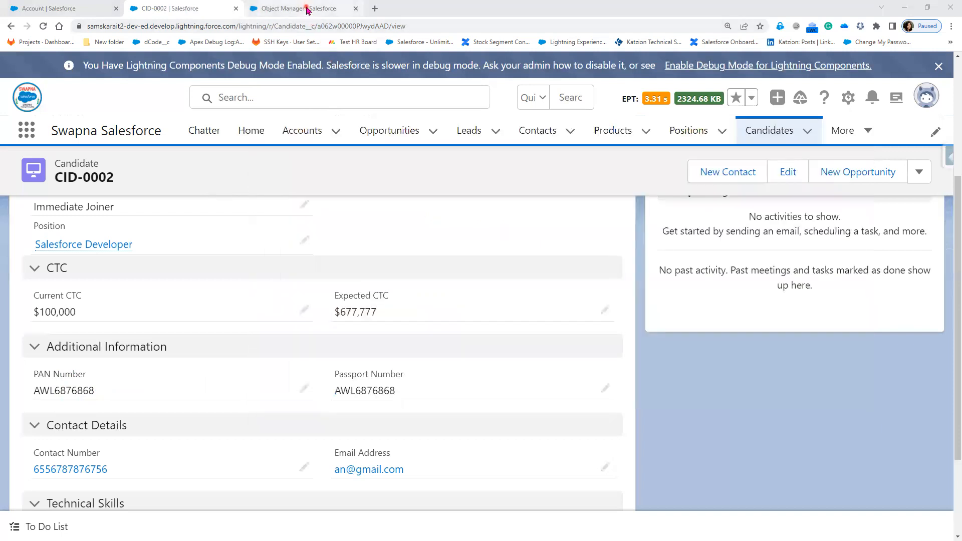
left_click(193, 131)
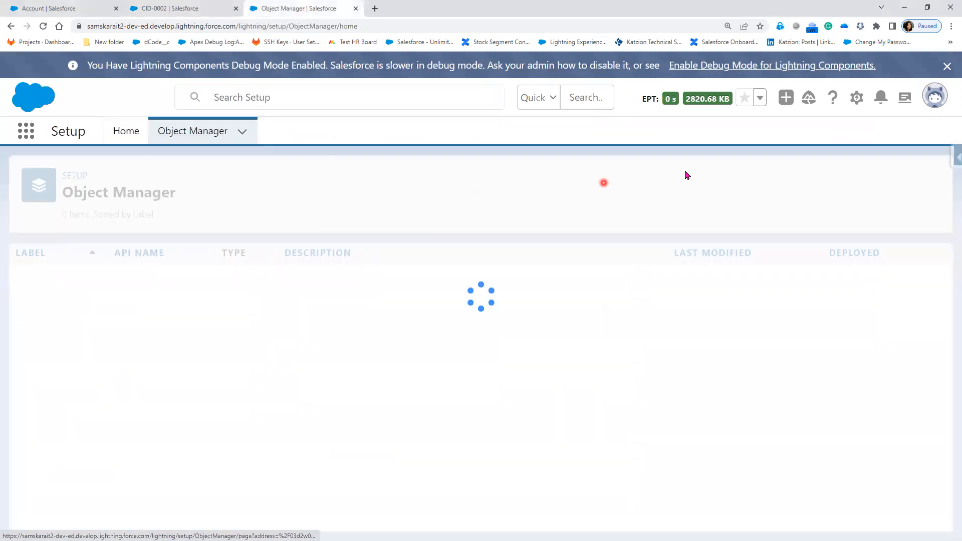
left_click(712, 181)
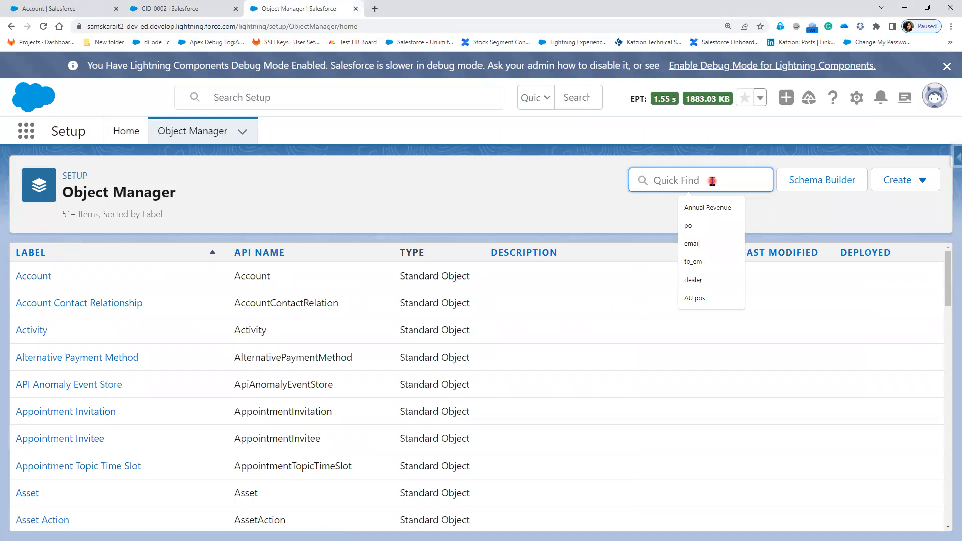
type("Cand")
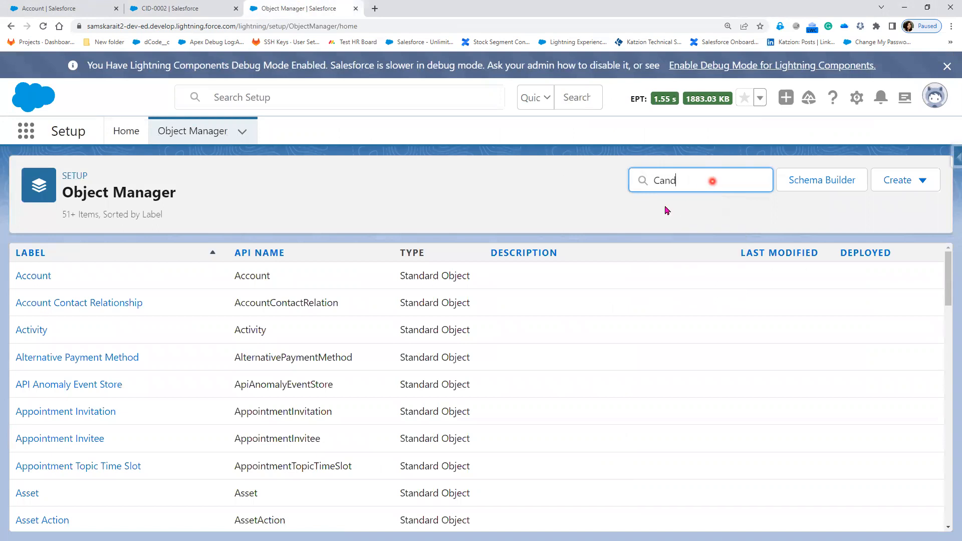
left_click(42, 282)
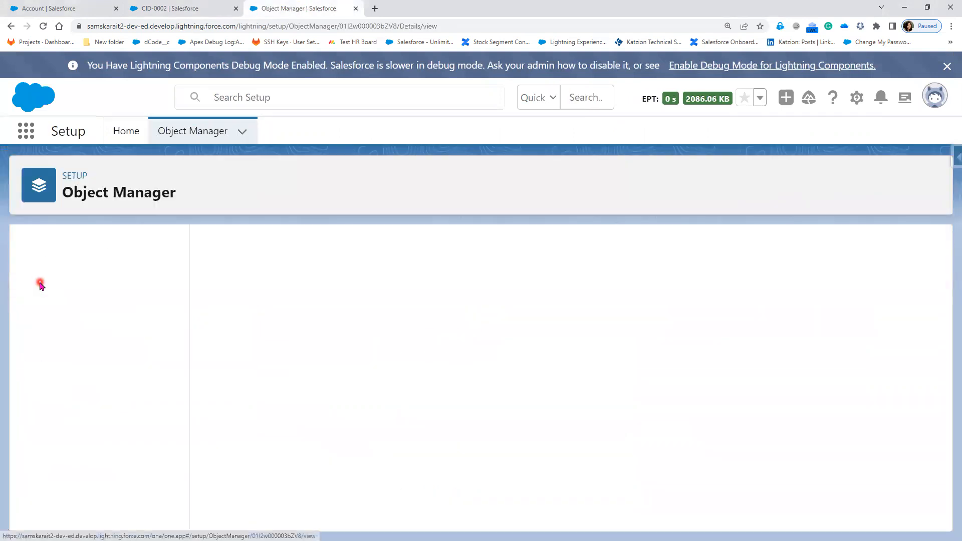
scroll(86, 441, "down", 4)
left_click(90, 436)
left_click(74, 493)
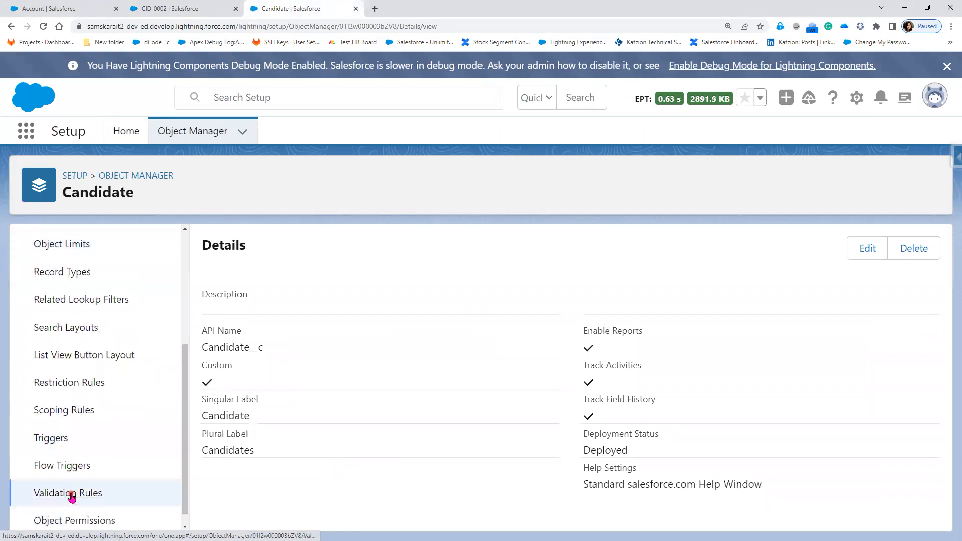
left_click(920, 252)
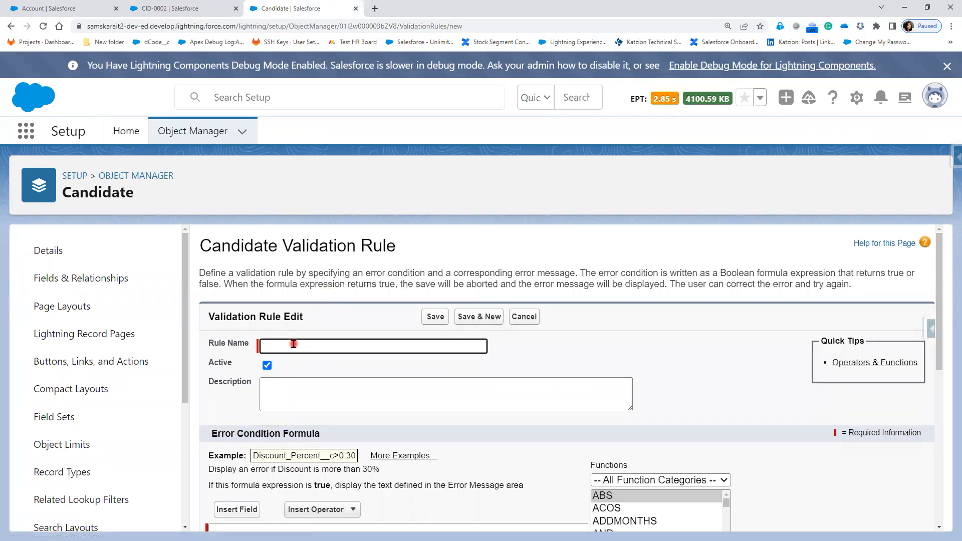
Step: Name the validation rule PAN_number_validation
type("P")
key("BackSpace")
type("AN nu")
left_click(284, 346)
left_click(302, 346)
type("mber validation")
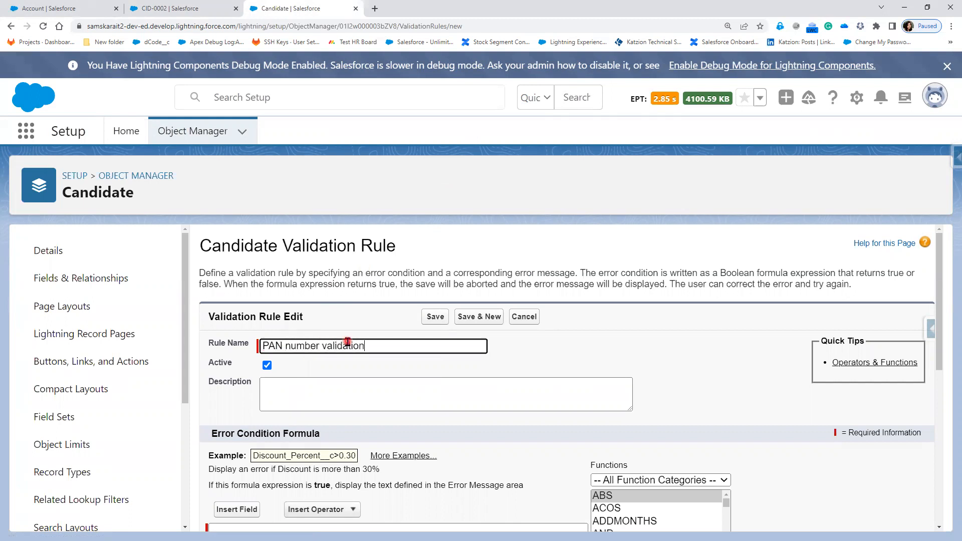
scroll(400, 381, "down", 4)
Step: Start the error condition as REGEX with the PAN_Number__c field as its text argument
left_click(263, 357)
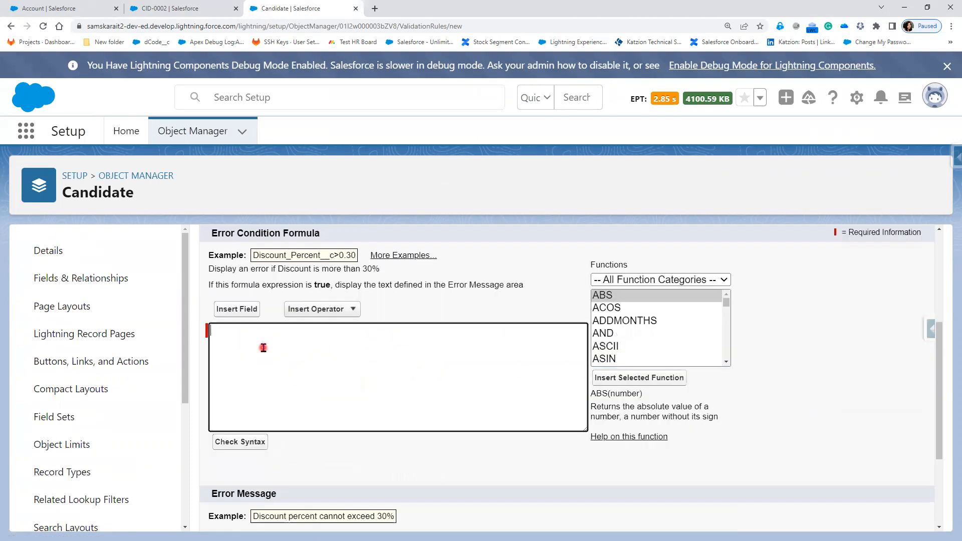
left_click(655, 333)
key("r")
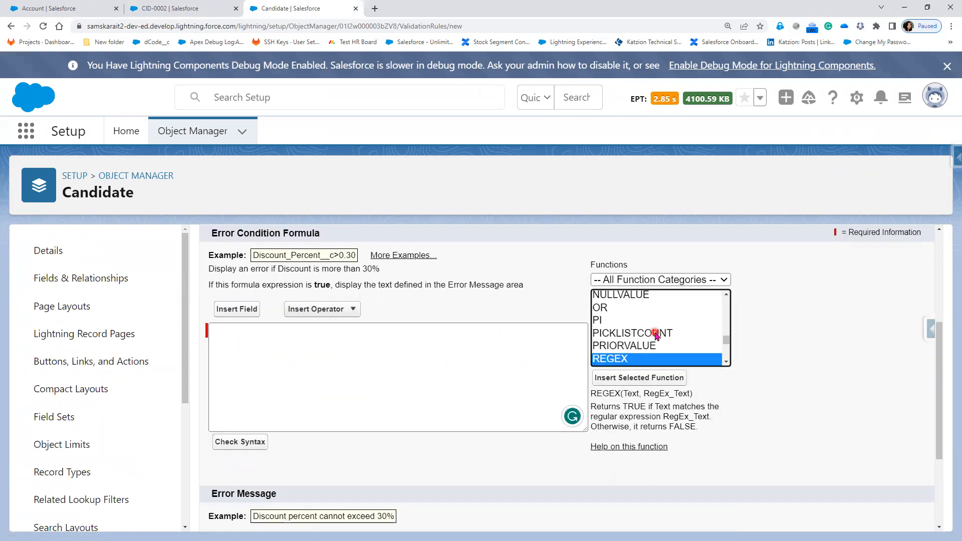
left_click(638, 378)
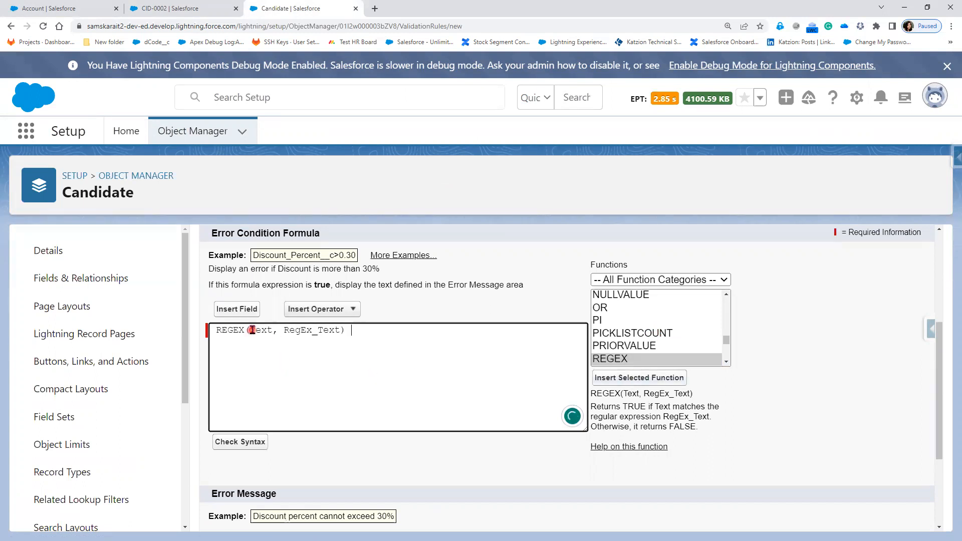
double_click(258, 329)
key("BackSpace")
left_click(243, 309)
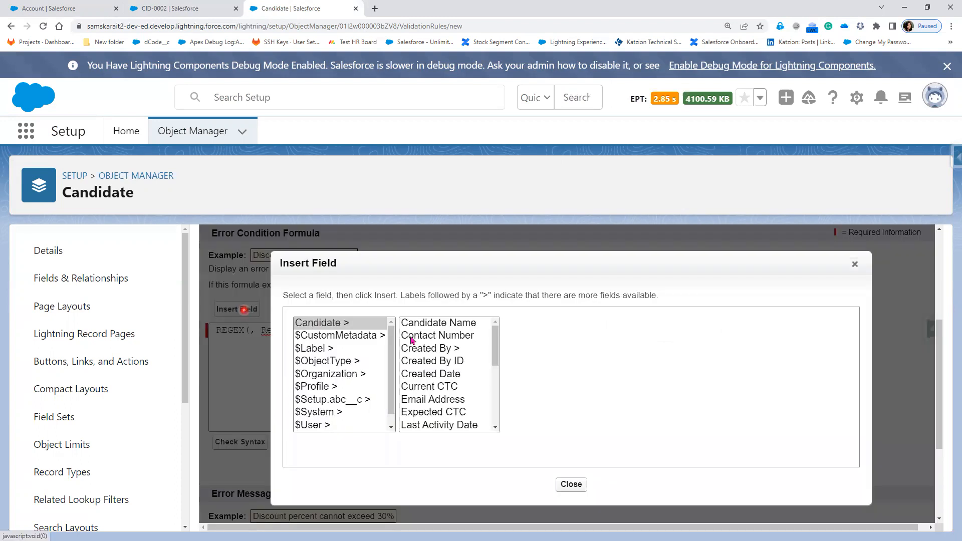
scroll(430, 391, "down", 3)
left_click(441, 405)
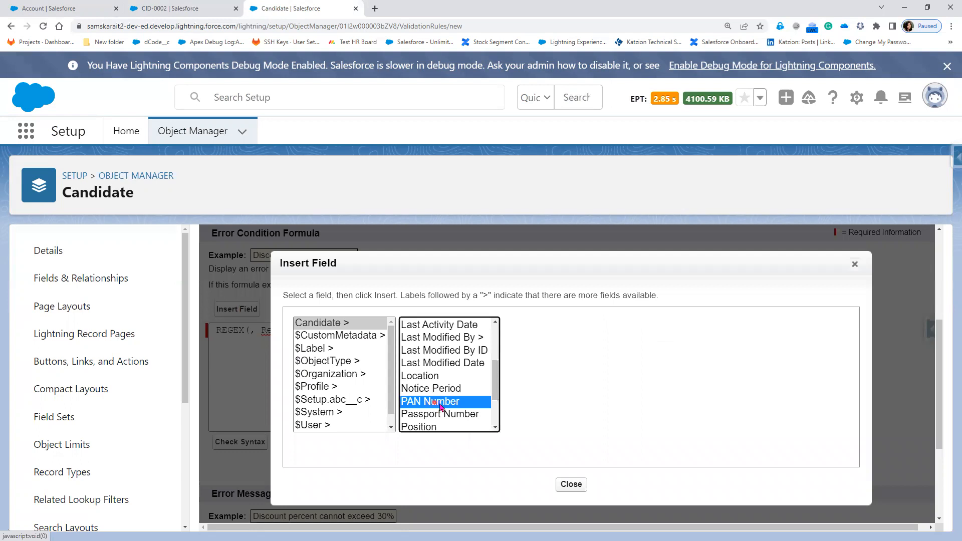
left_click(563, 402)
double_click(370, 334)
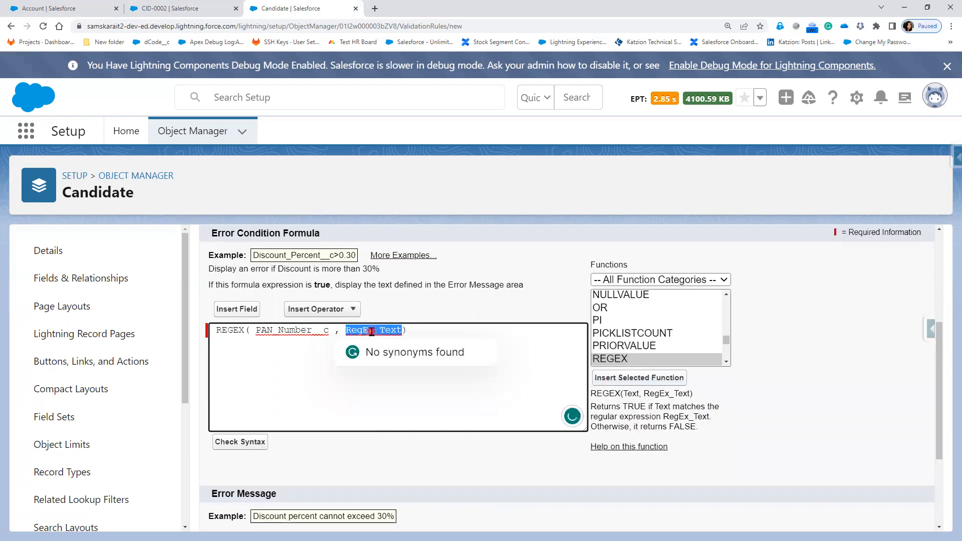
key("BackSpace")
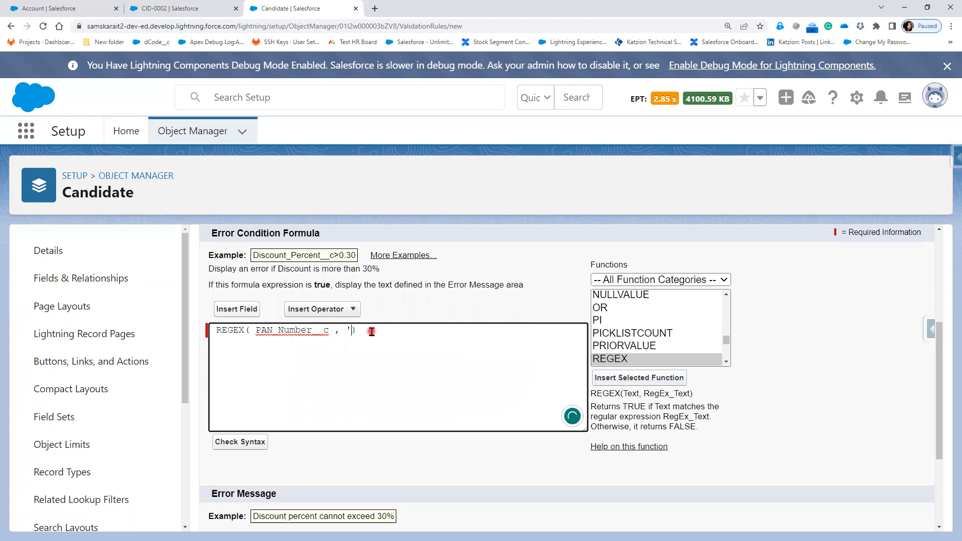
Step: Paste the PAN regex from Notepad++, wrap the formula in NOT(), and check syntax
key("alt+Tab")
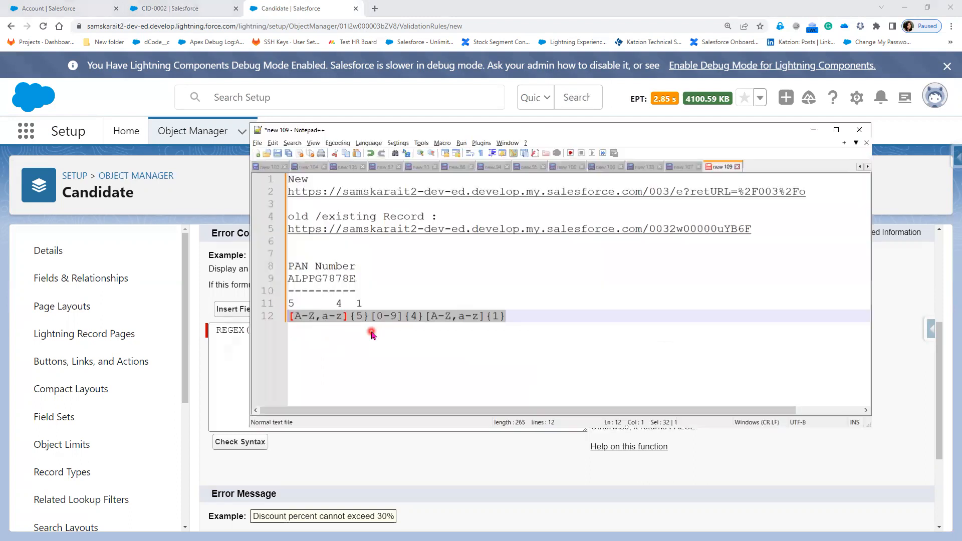
right_click(489, 320)
left_click(526, 333)
key("alt+Tab")
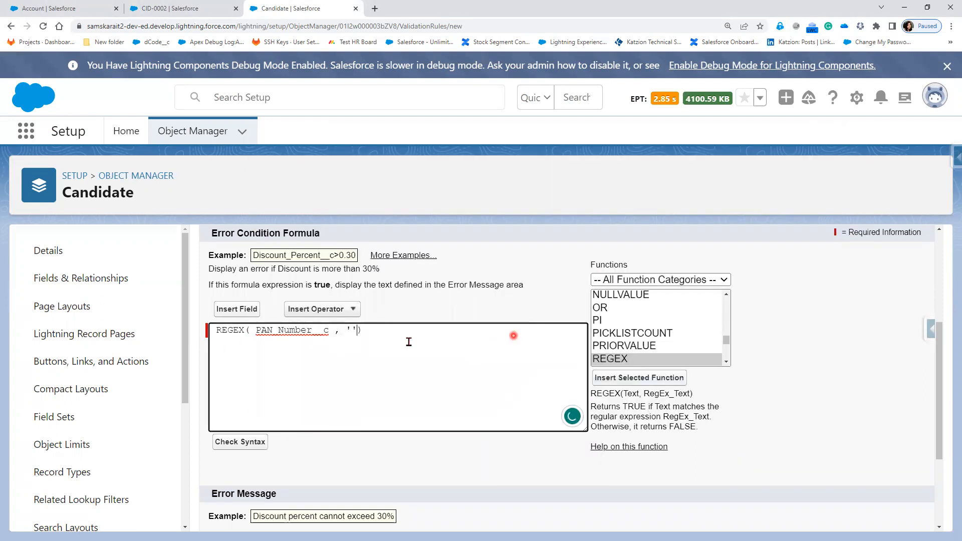
left_click(353, 330)
key("ctrl+v")
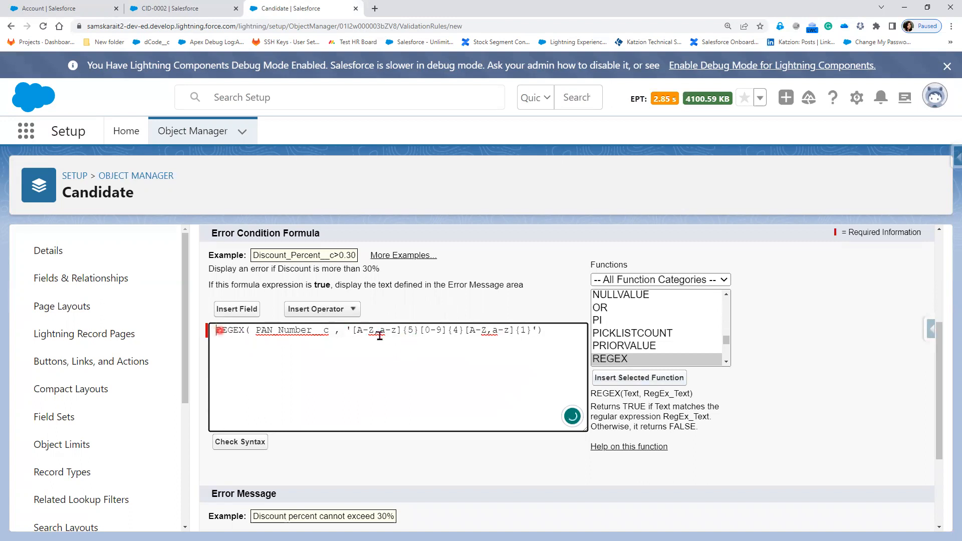
left_click(320, 361)
type("NOT")
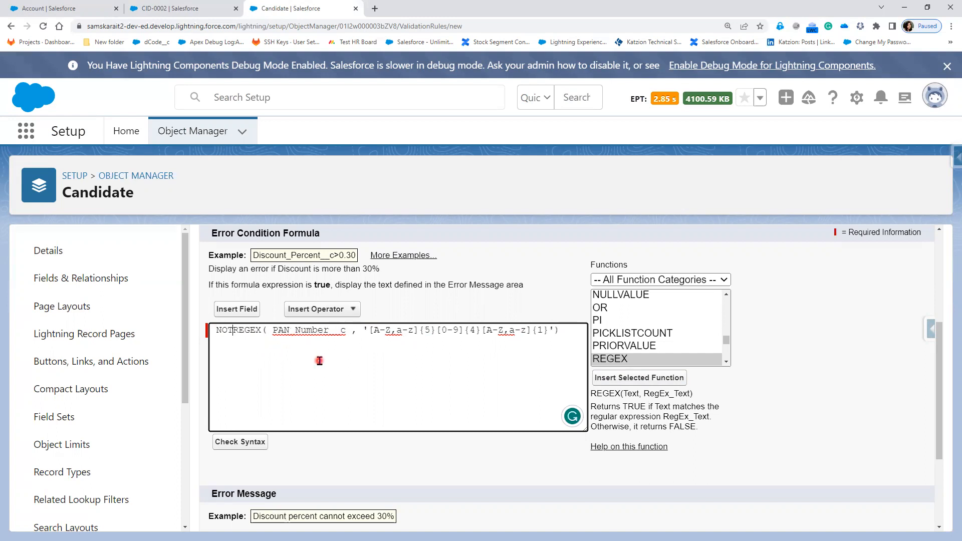
type(" (")
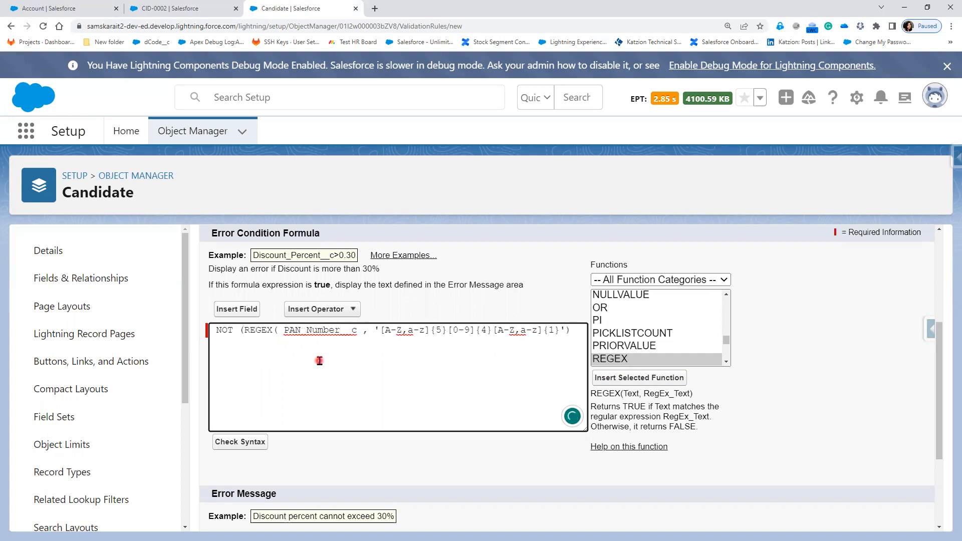
left_click(587, 333)
left_click(236, 442)
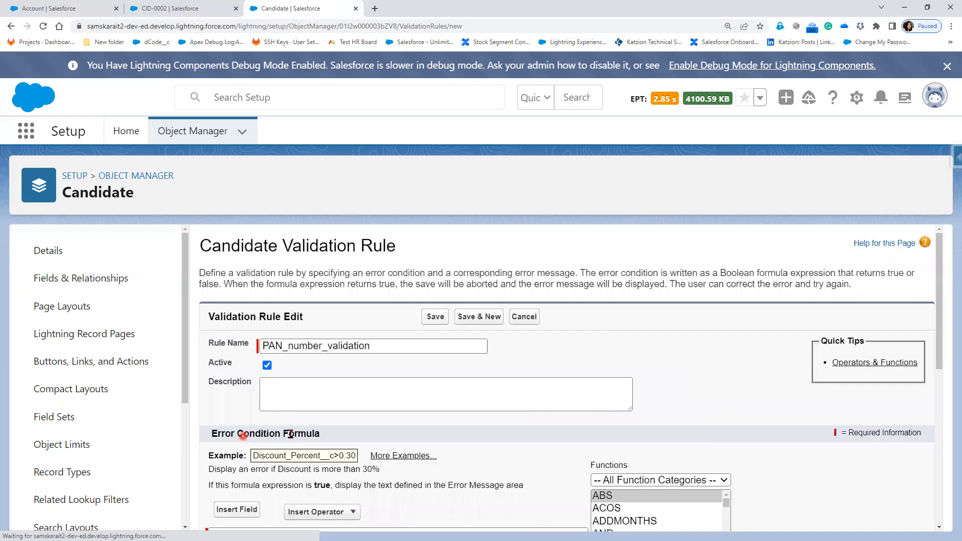
Step: Save the rule with error 'Please Enter the valid PAN number.' shown at the PAN Number field
scroll(377, 435, "down", 2)
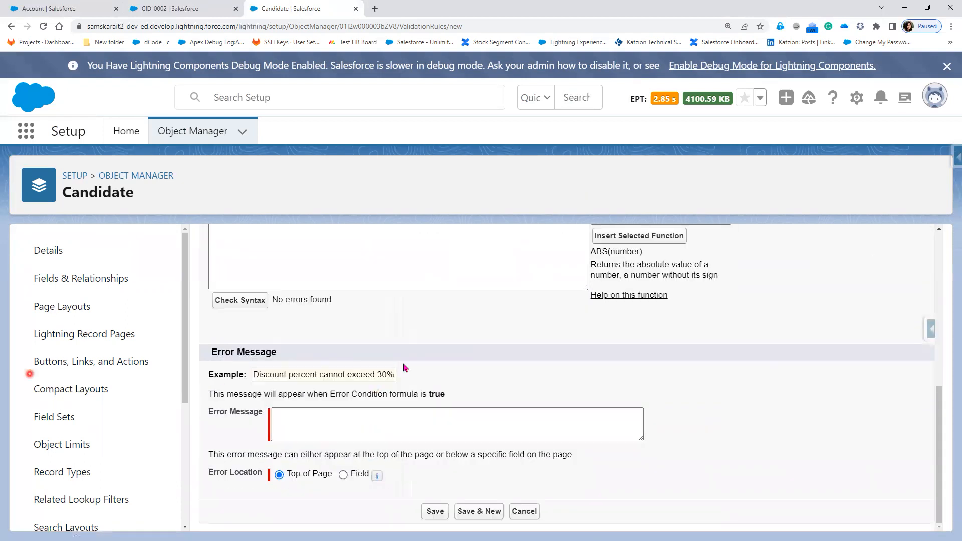
left_click(389, 415)
type("P")
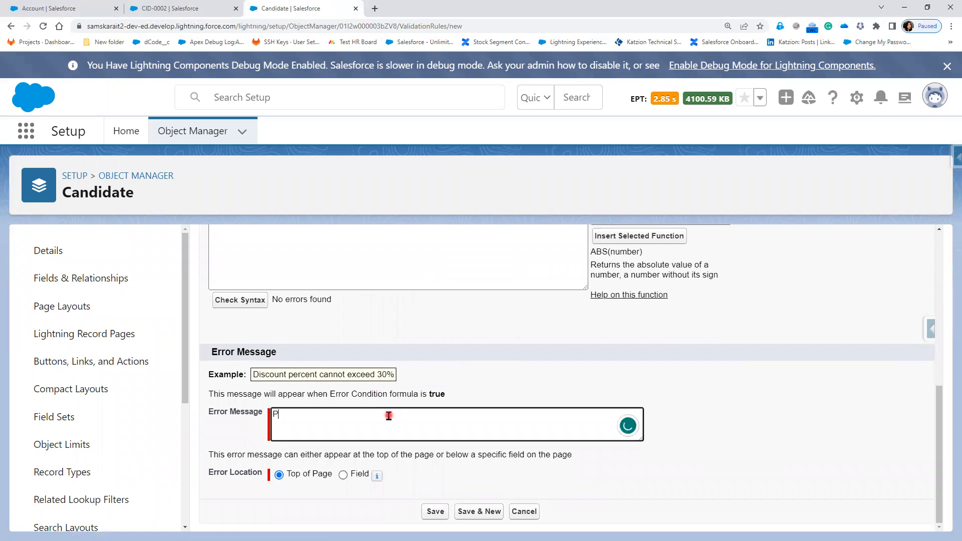
type("lease Enter the valid PAN number.")
left_click(343, 475)
left_click(372, 476)
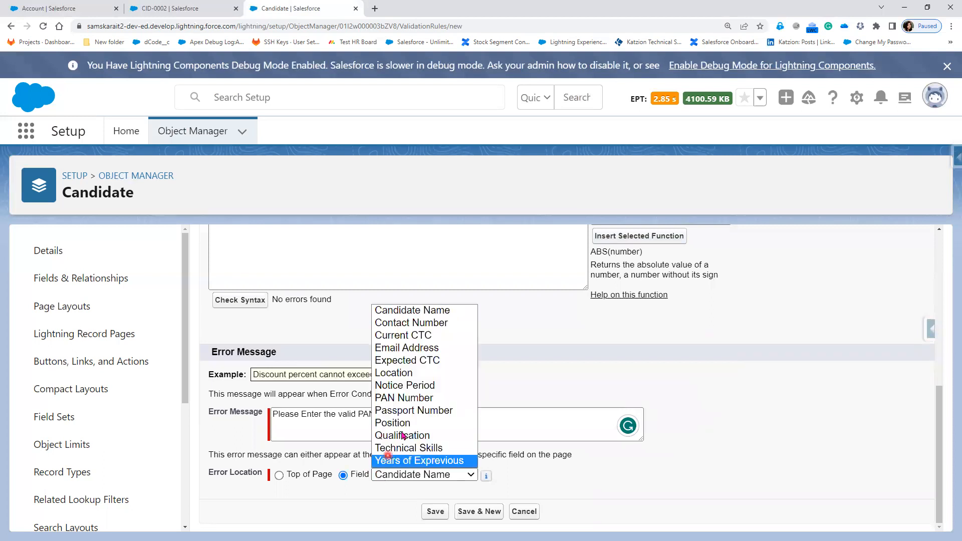
left_click(406, 403)
left_click(435, 511)
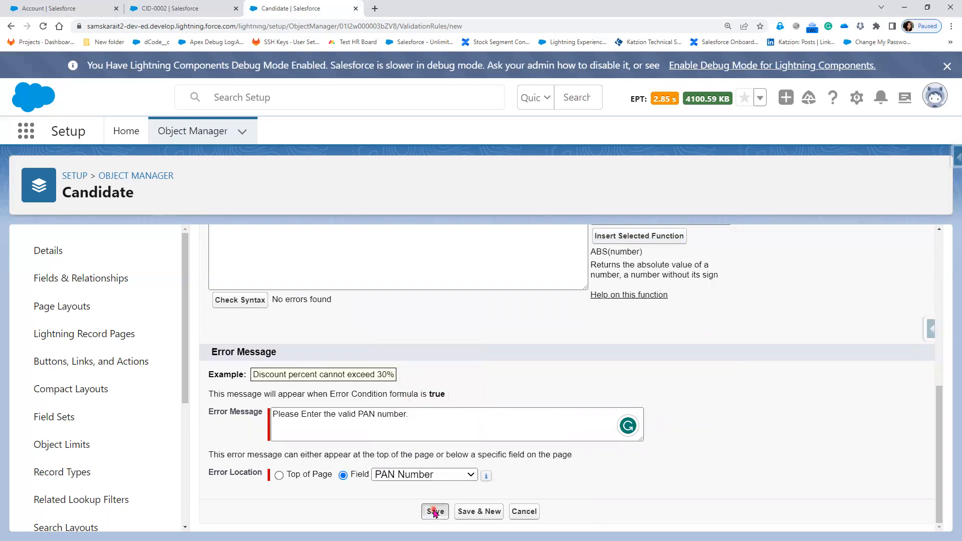
left_click(160, 9)
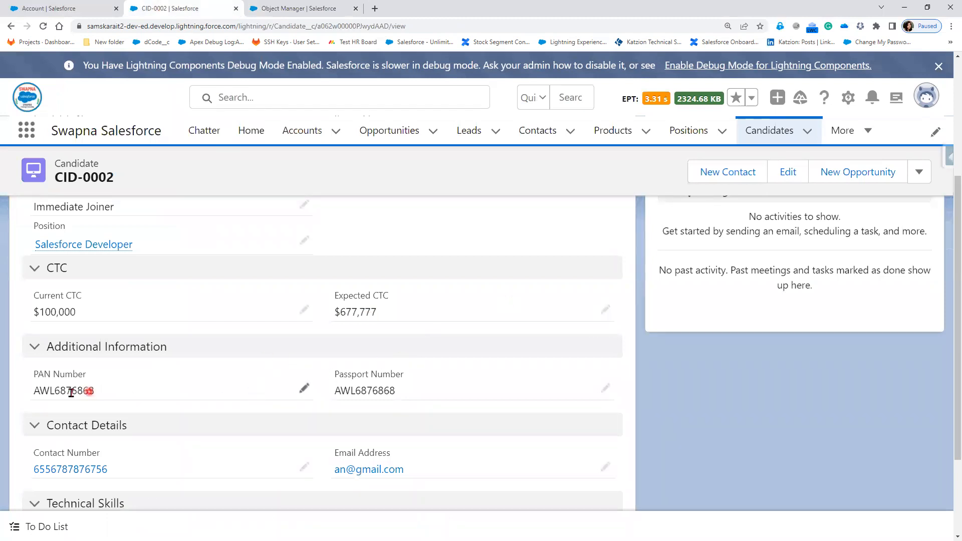
Step: Edit candidate CID-0002's PAN Number and save, triggering the new PAN validation error
left_click_drag(40, 391, 34, 390)
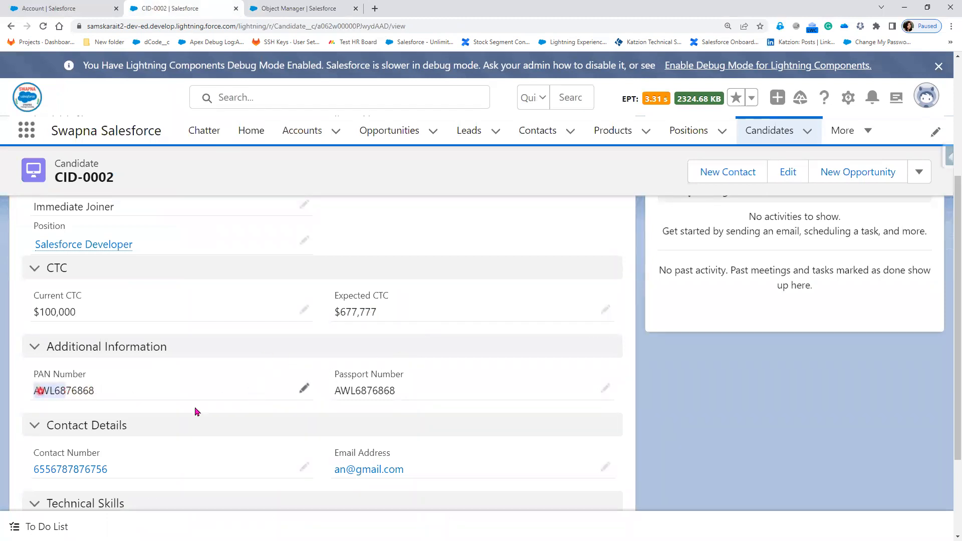
left_click(304, 389)
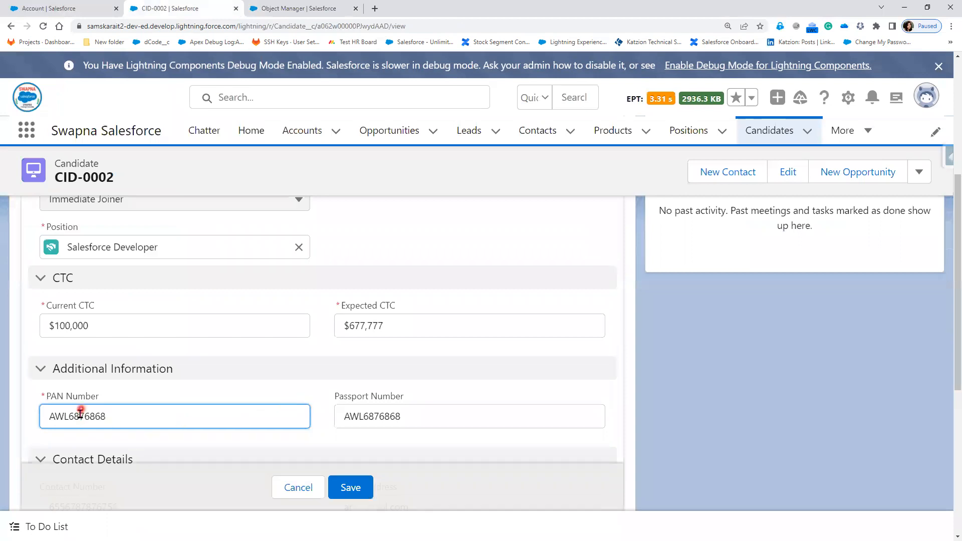
mouse_move(50, 416)
left_mouse_down()
mouse_move(80, 417)
mouse_move(42, 414)
left_mouse_up()
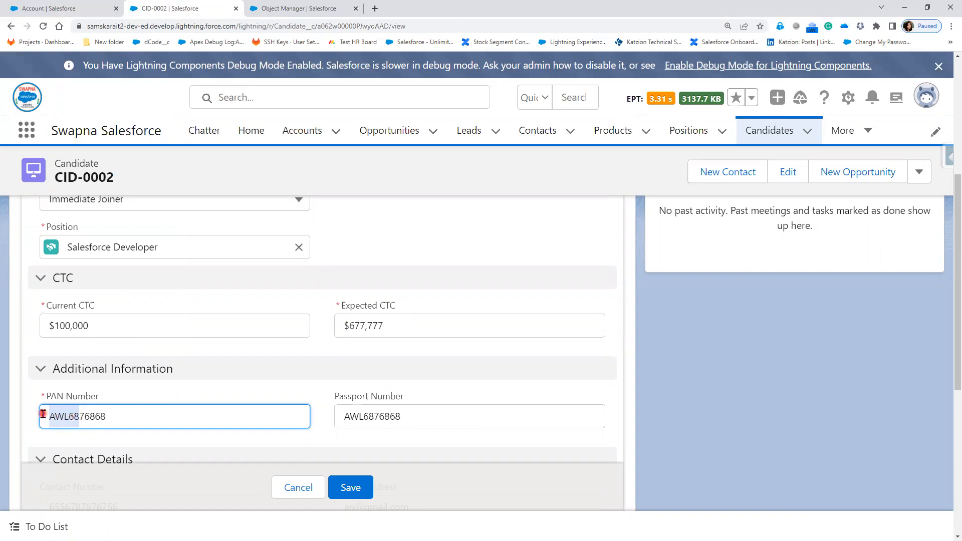
left_click(353, 490)
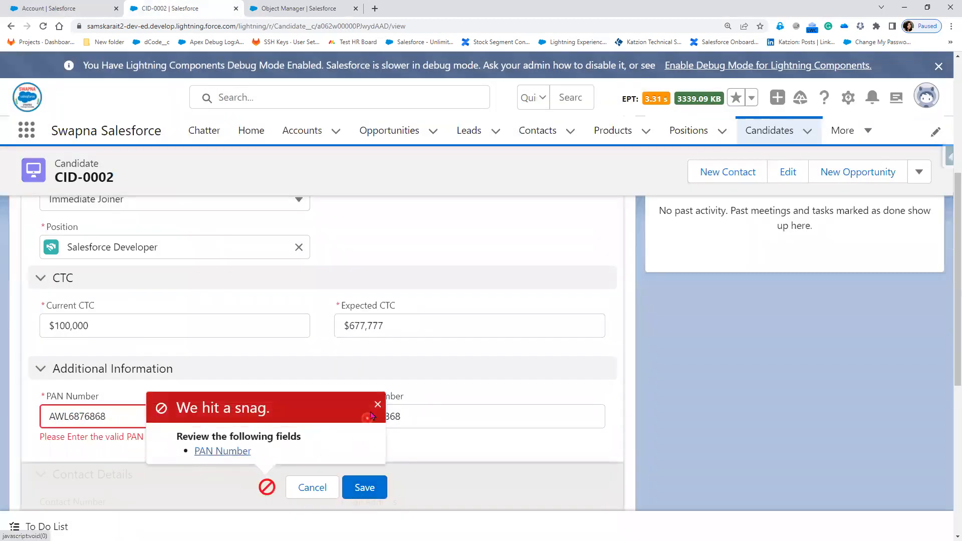
left_click(378, 404)
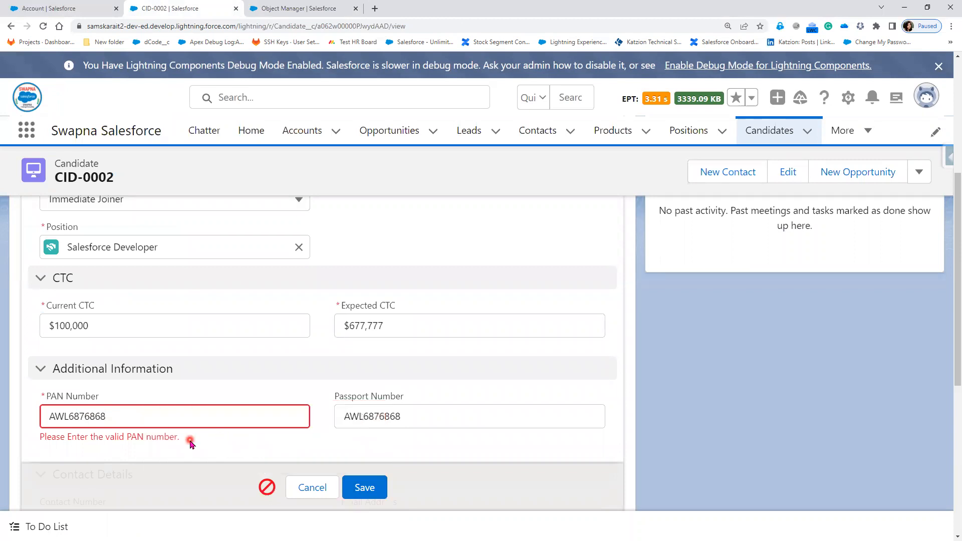
Step: Extend the rule's message with '5 Alphabet, 4 numbers, 1 alphabet', save, and re-save the candidate
left_click(313, 10)
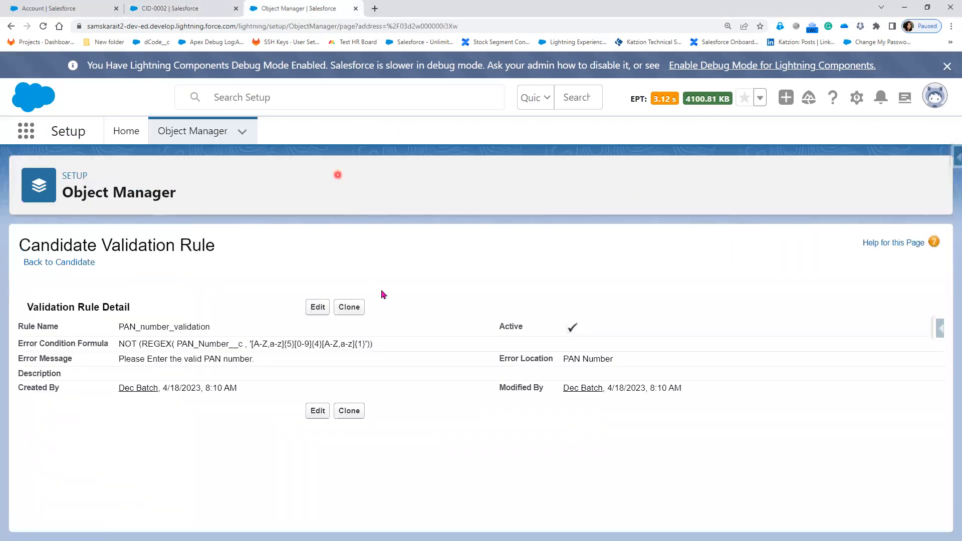
left_click(320, 313)
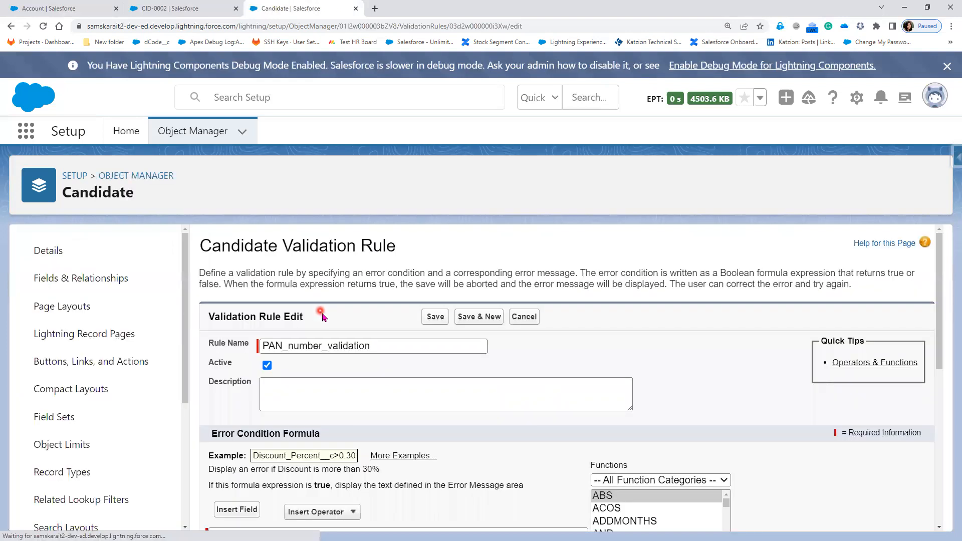
scroll(408, 351, "down", 5)
left_click(439, 413)
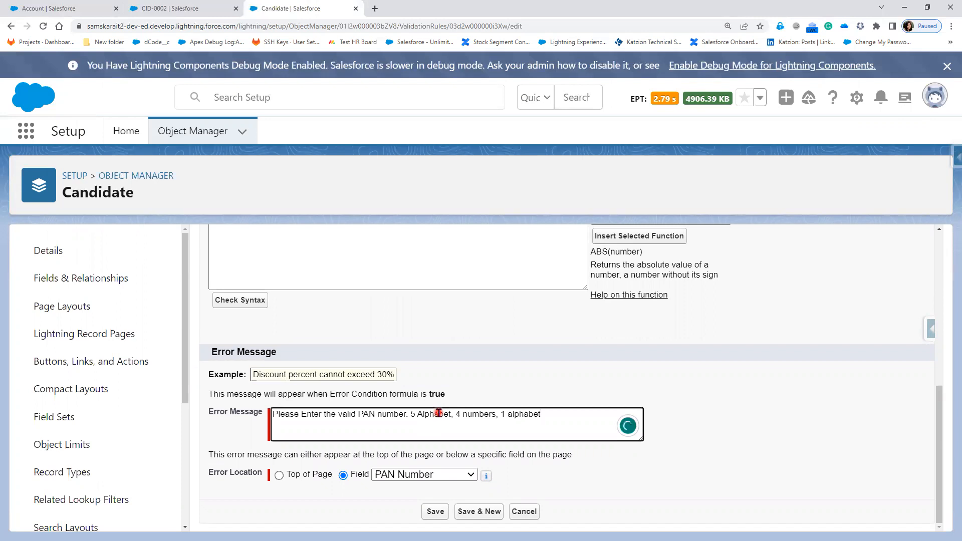
left_click(434, 512)
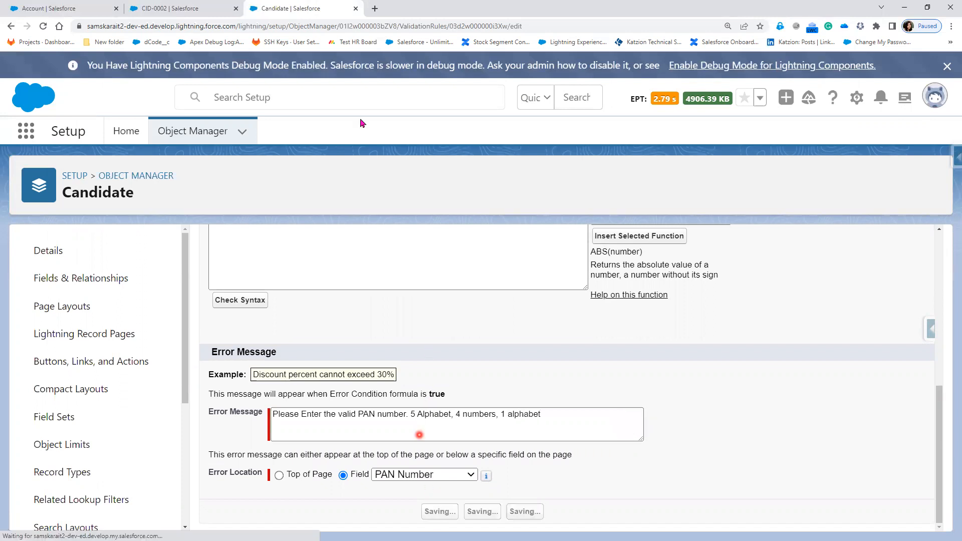
left_click(181, 14)
left_click(364, 488)
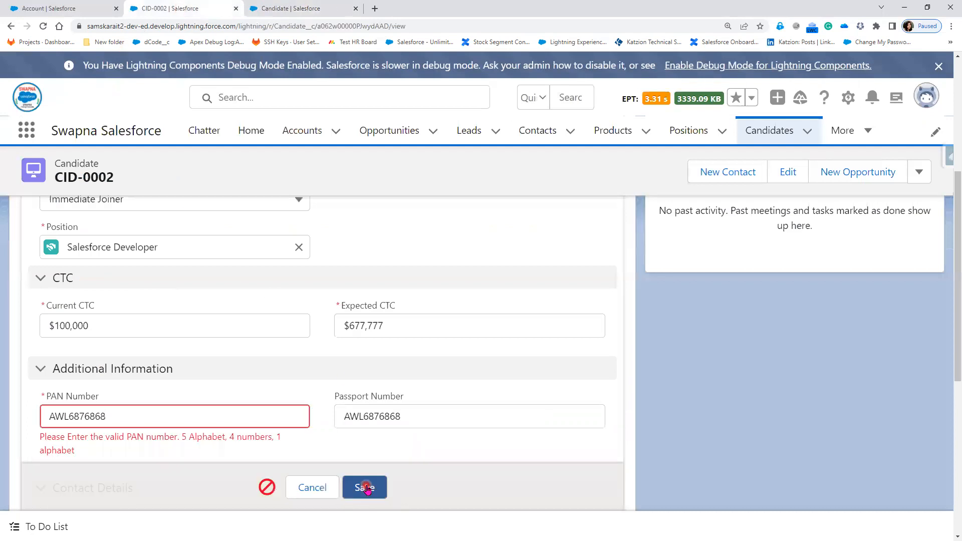
Step: Fix the candidate's PAN Number to the 5-letter, 4-digit, 1-letter format and save the record
left_click(376, 403)
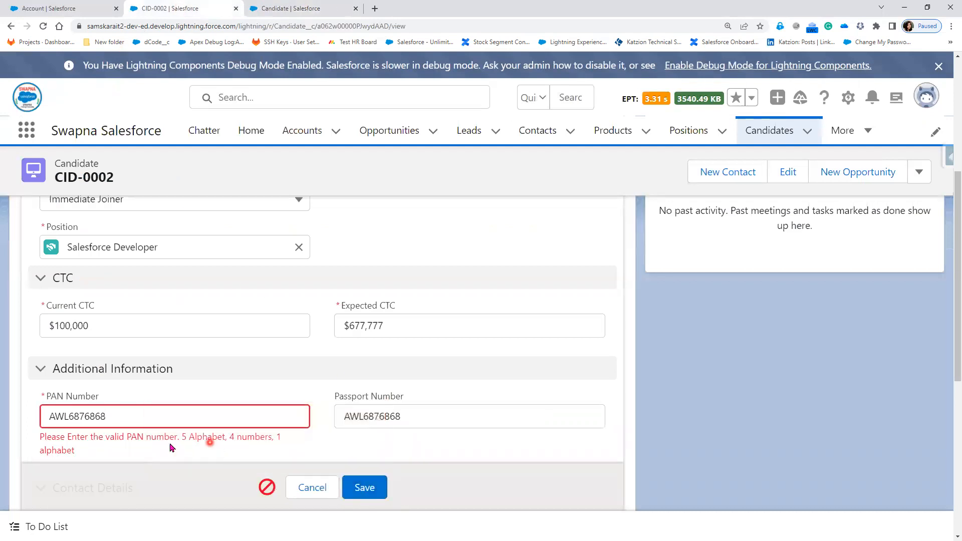
left_click(74, 416)
key("BackSpace")
key("BackSpace")
type("PG")
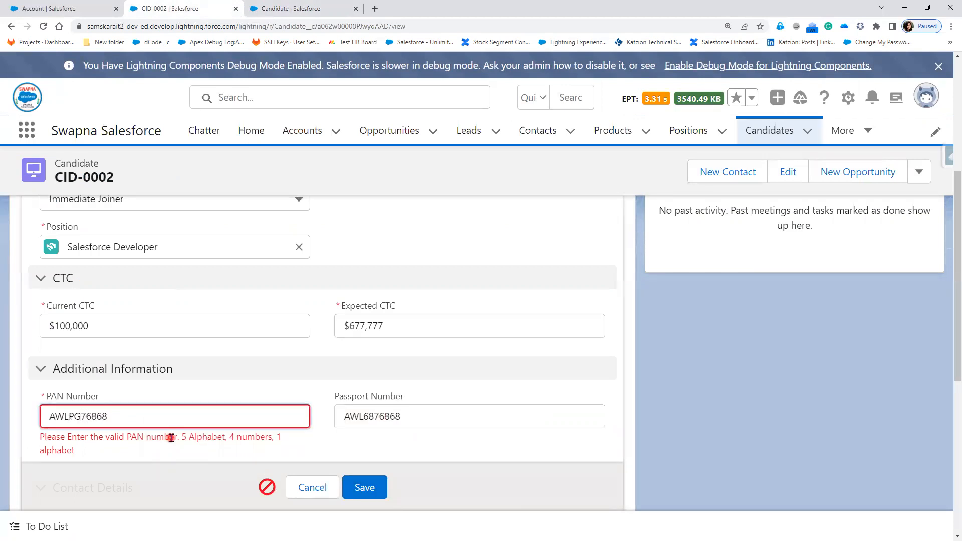
key("shift+Right")
key("shift+Right")
key("shift+Right")
key("Right")
key("shift+Right")
type("%")
left_click(365, 487)
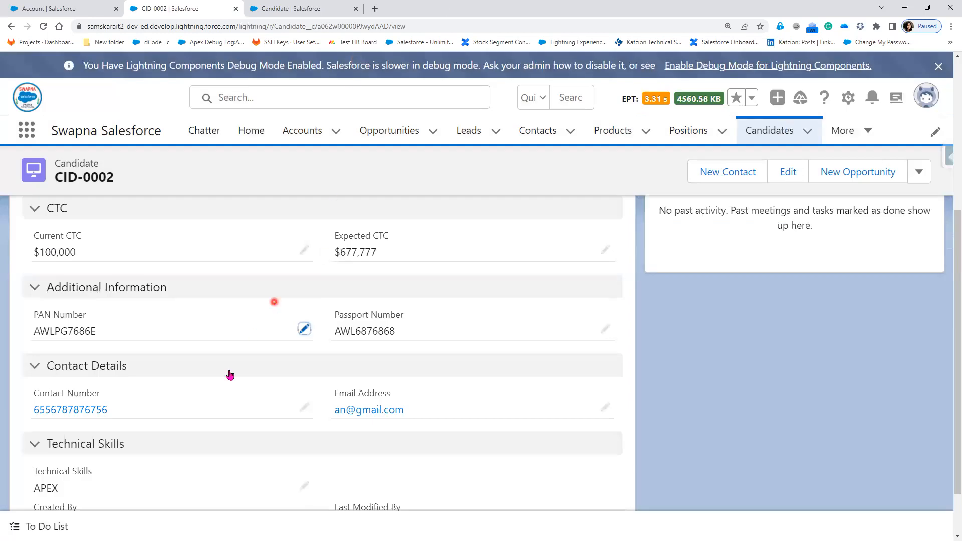
scroll(195, 423, "down", 2)
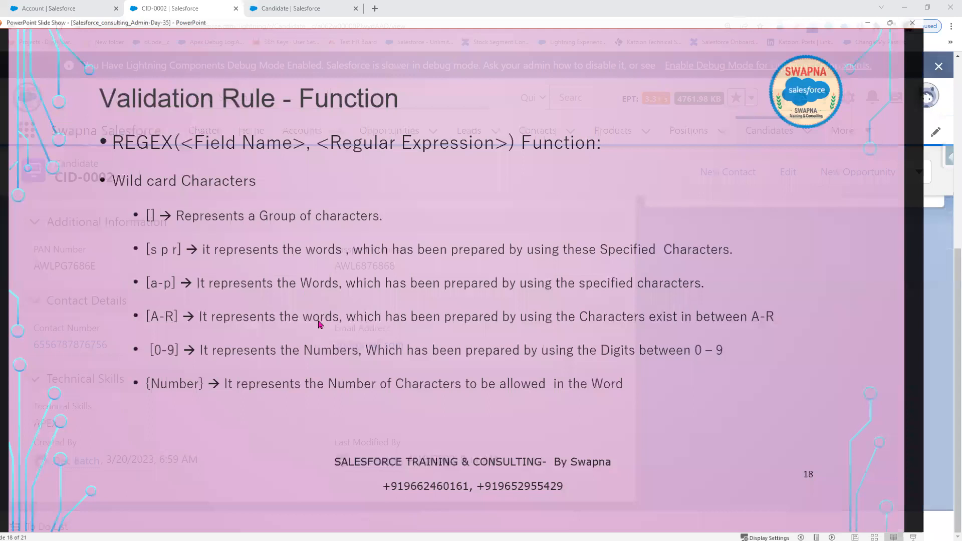
Step: Present the Home Work slide on validating the Account phone number, then return to the browser
left_click(307, 360)
left_click(307, 360)
key("Left")
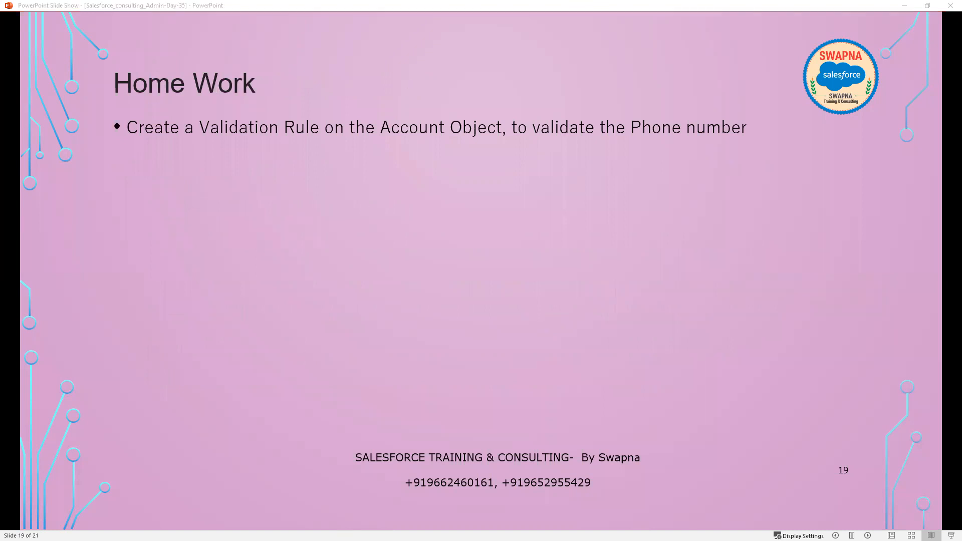
key("alt+Tab")
Step: Open the picklistval Account from the Accounts list and start editing its Phone field
left_click(86, 8)
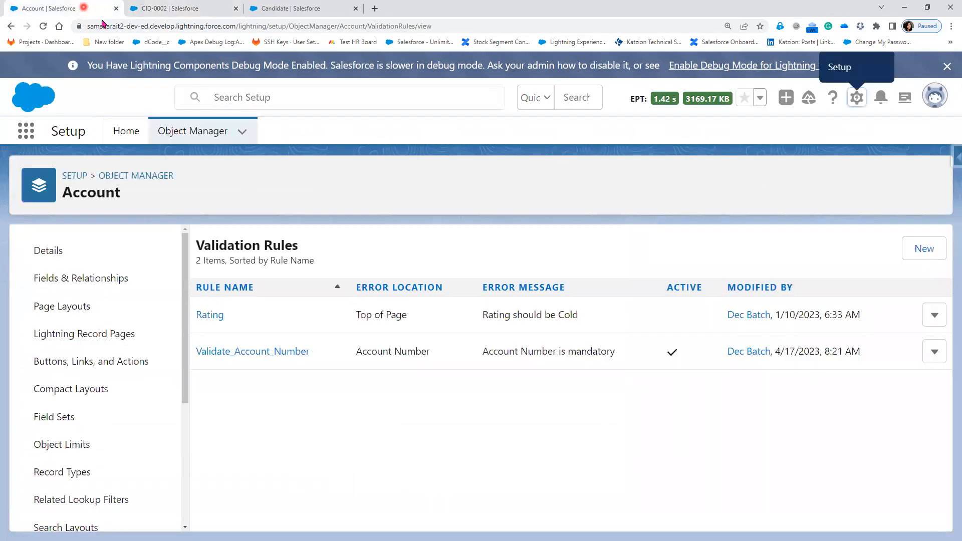
left_click(177, 10)
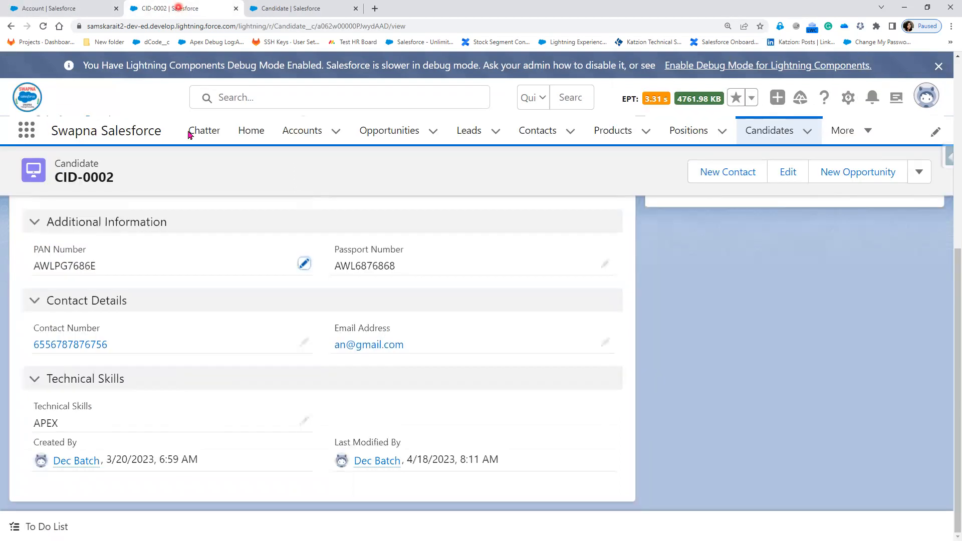
left_click(296, 134)
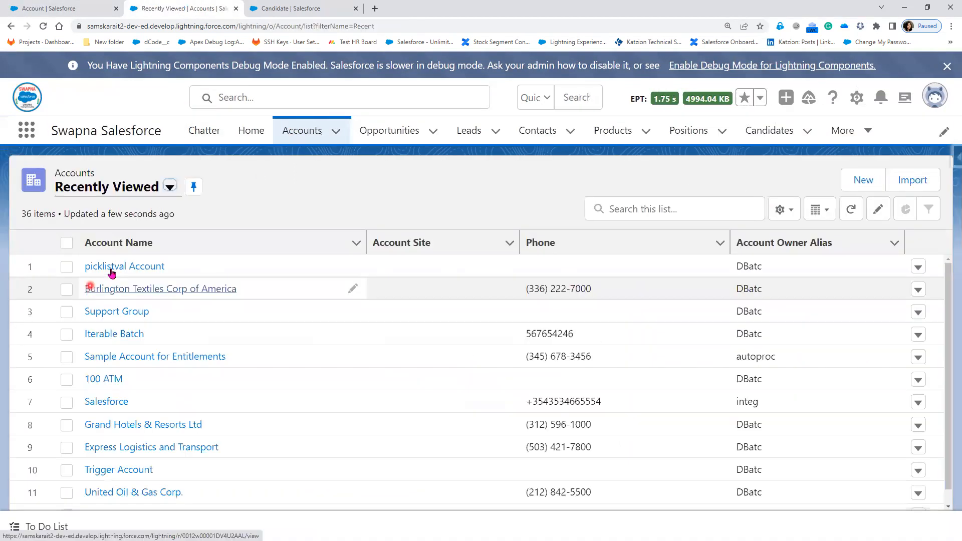
left_click(113, 268)
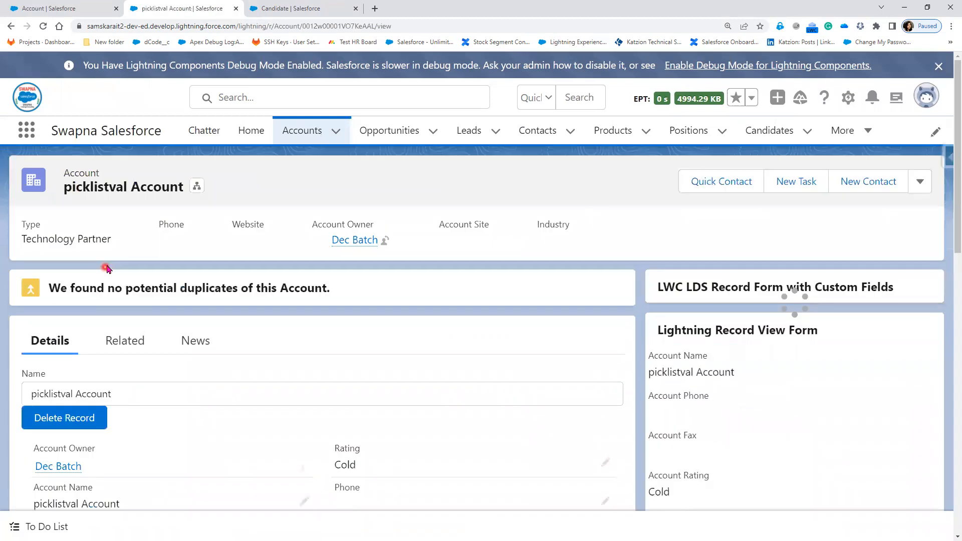
left_click(605, 501)
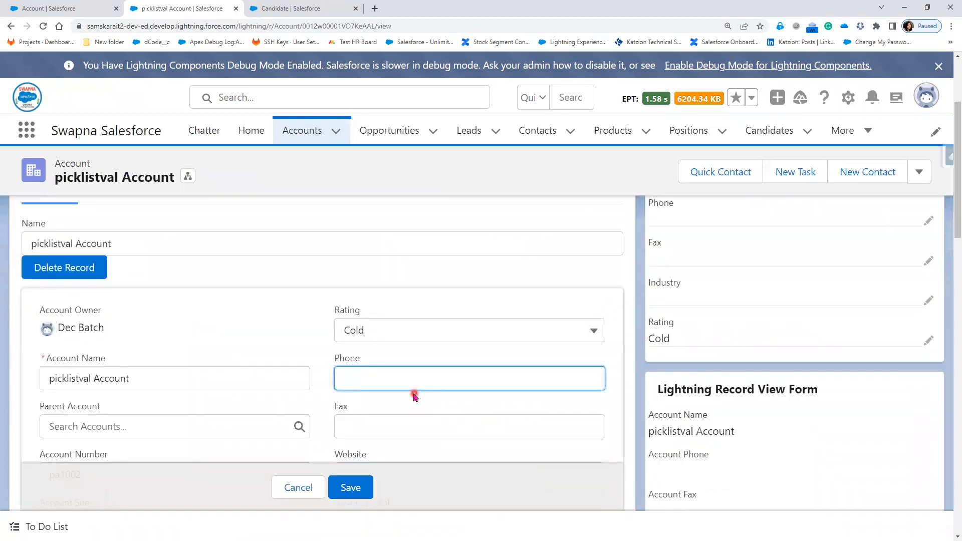
Step: Enter the invalid phone text '34567832sdfghjsasdfghg', then replace it with a saved phone number
type("34567832sdfghjsasdfghg")
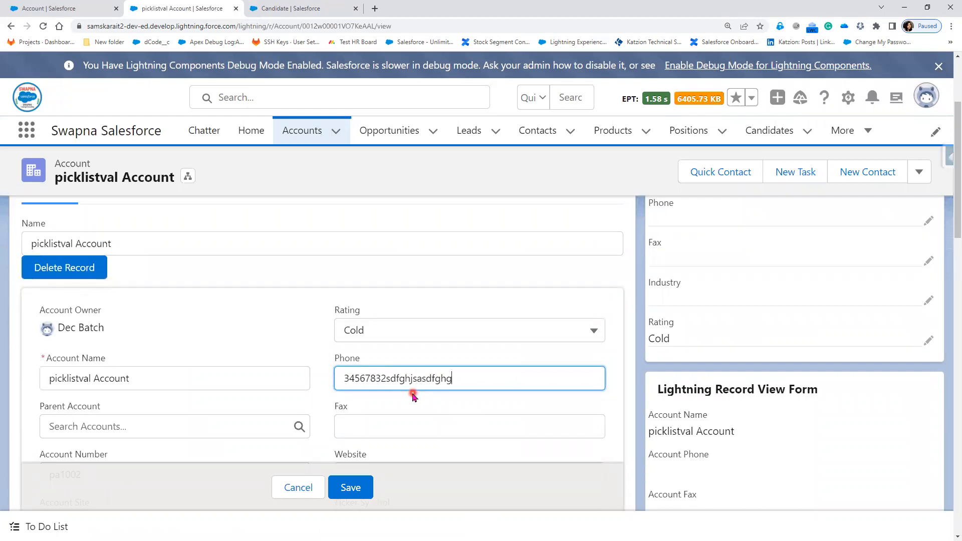
left_click_drag(453, 380, 339, 376)
key("BackSpace")
left_click(378, 380)
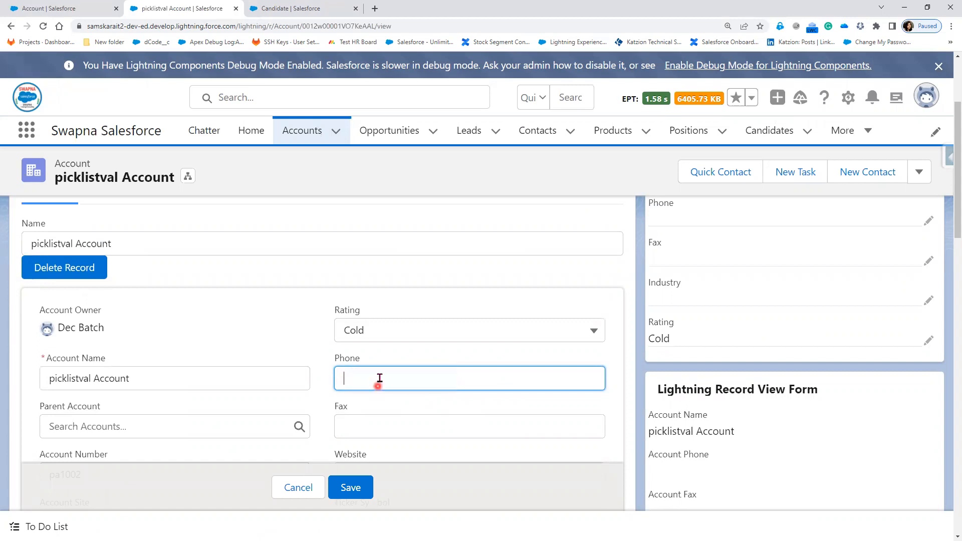
left_click(408, 428)
left_click(410, 443)
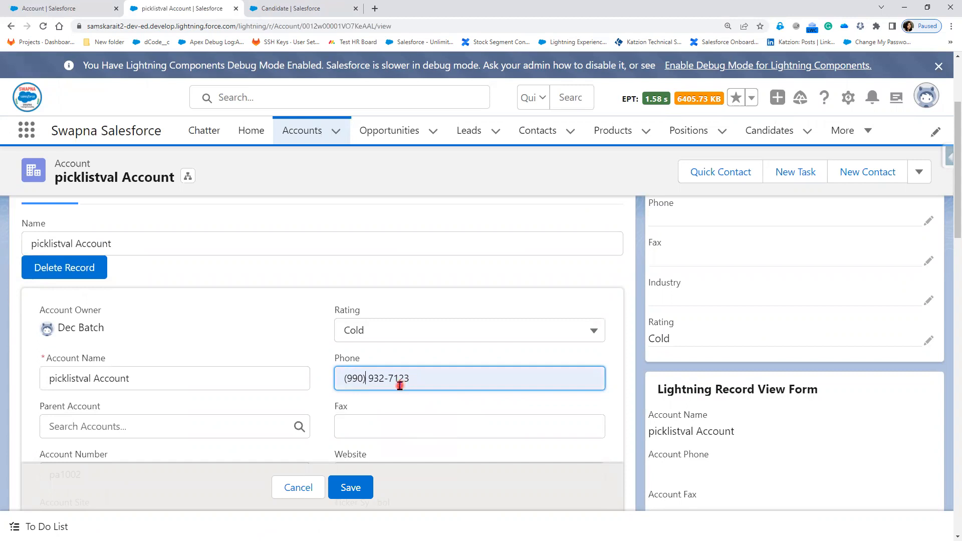
Step: Strip the parentheses, space and dash from the phone number so only digits remain
key("BackSpace")
key("Home")
key("Delete")
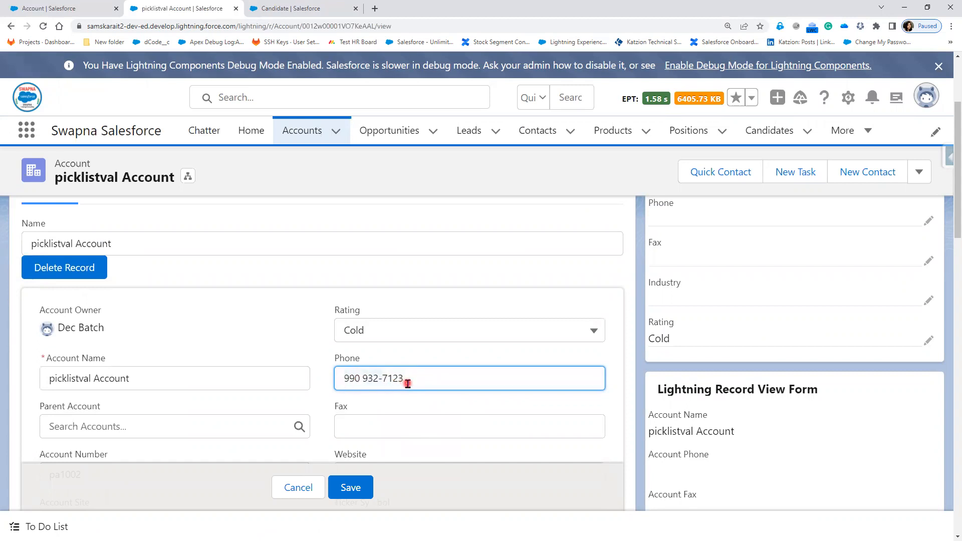
left_click(363, 379)
key("BackSpace")
left_click(380, 378)
key("BackSpace")
Step: Select the whole phone number, then append '345678' and remove the extra digits
left_click(346, 381)
left_click_drag(404, 379, 343, 380)
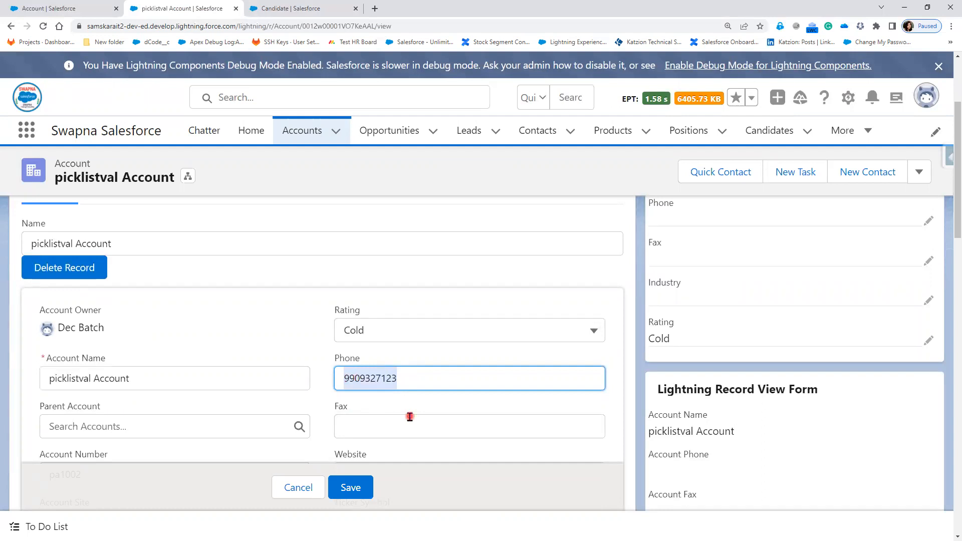
left_click(412, 384)
double_click(342, 379)
left_click_drag(406, 379, 340, 378)
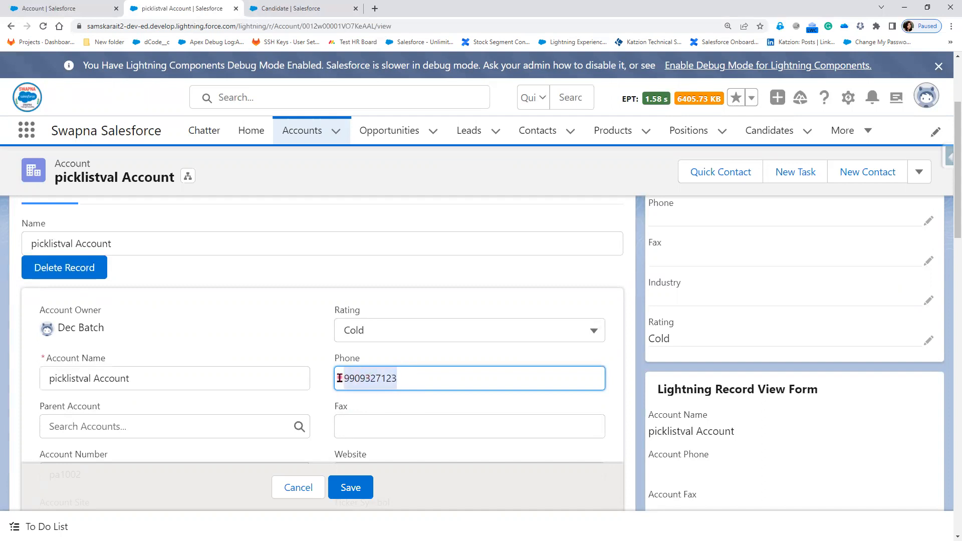
left_click(416, 380)
type("345678")
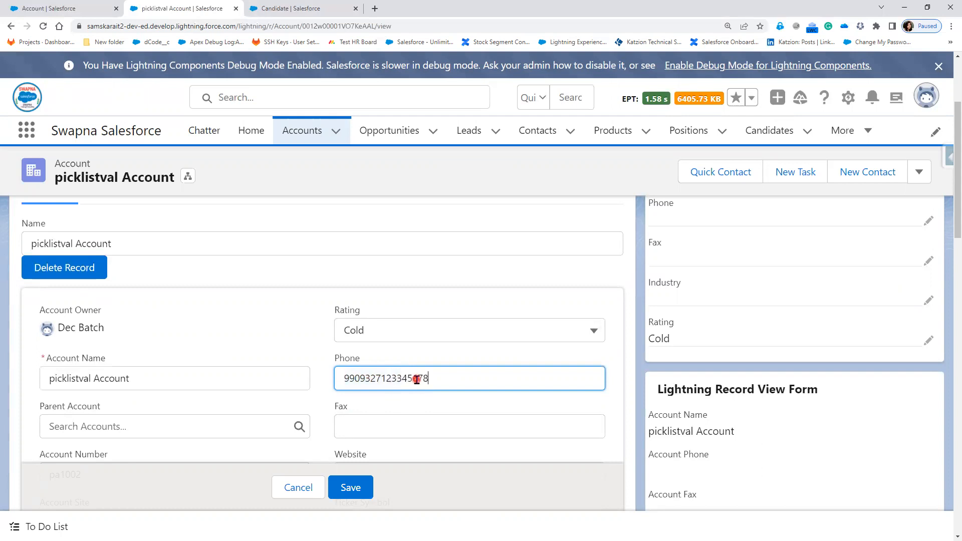
key("BackSpace")
key("BackSpace")
key("BackSpace")
key("BackSpace")
key("BackSpace")
key("BackSpace")
key("BackSpace")
key("BackSpace")
Step: Retype Phone as a bracketed, hyphenated number using '(9909)-' and '87-77', leaving it unsaved
type("(9909)-")
key("Right")
key("Delete")
type("87-77")
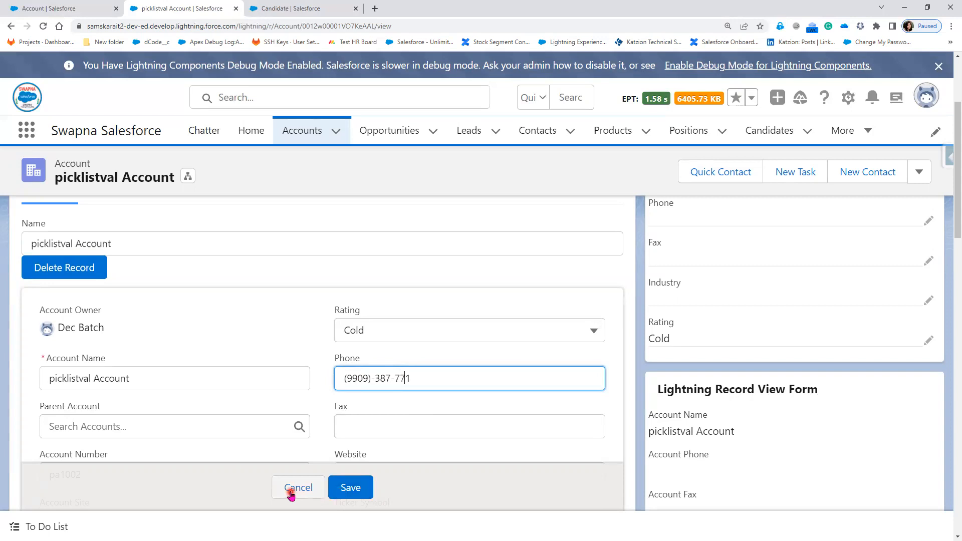
key("alt+Tab")
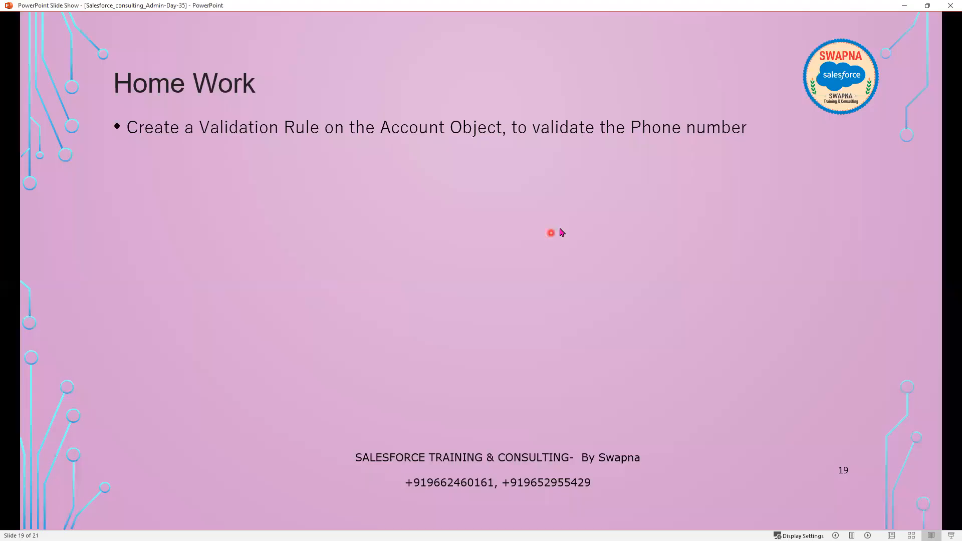
Step: Reveal the numeric non-blank Account Number task and the open-case Status task on the Home Work slide
left_click(525, 318)
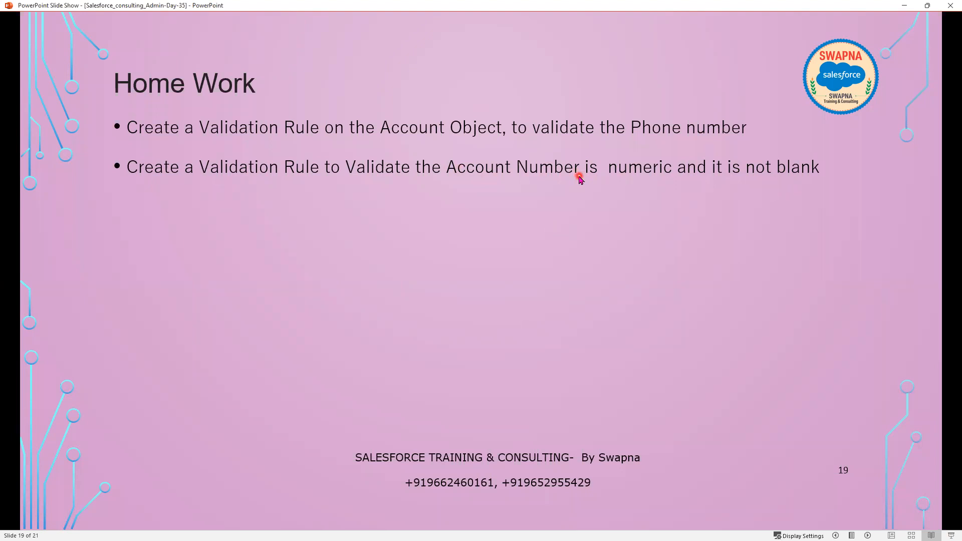
left_click(507, 284)
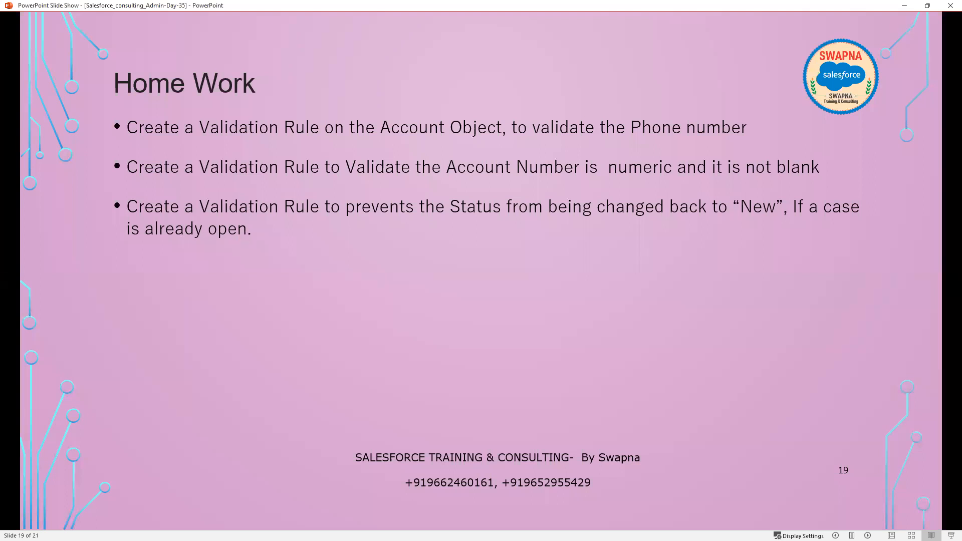
key("alt+Tab")
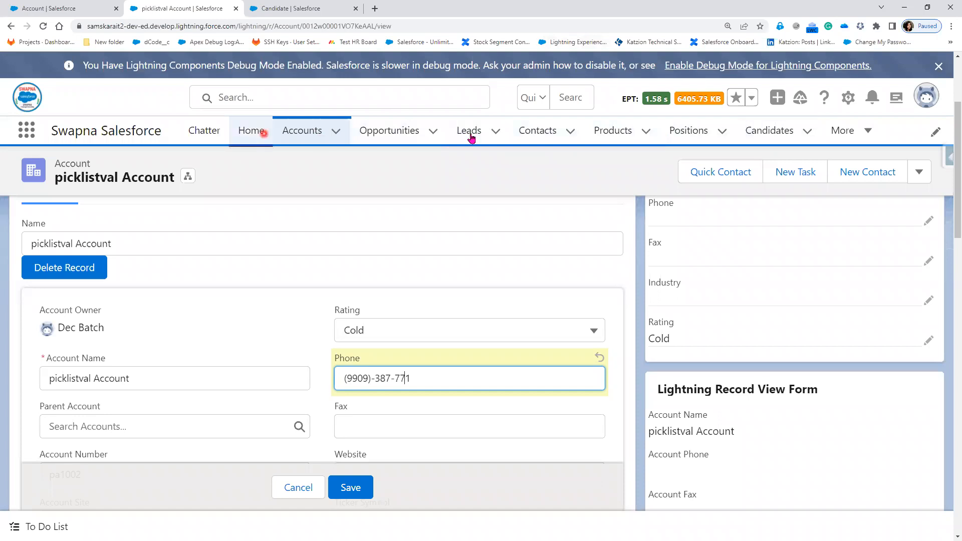
Step: Go to Cases, discarding the unsaved Phone edit, and open case 00001028, Scanner is not Working
left_click(867, 132)
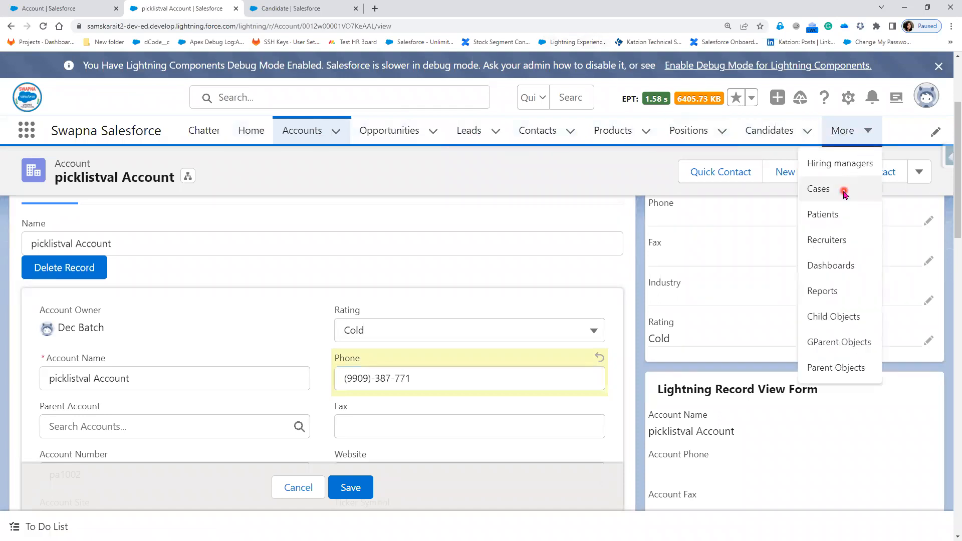
left_click(841, 189)
left_click(508, 341)
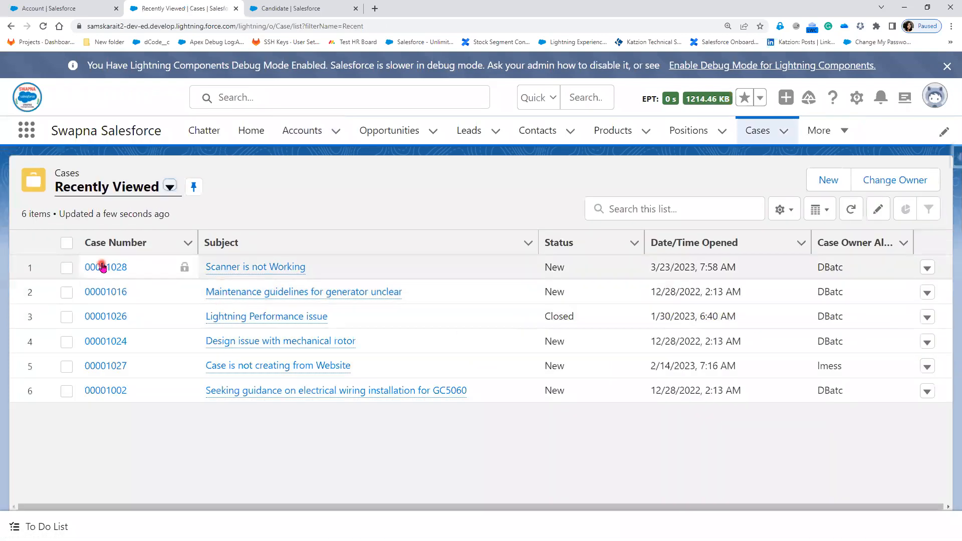
left_click(98, 267)
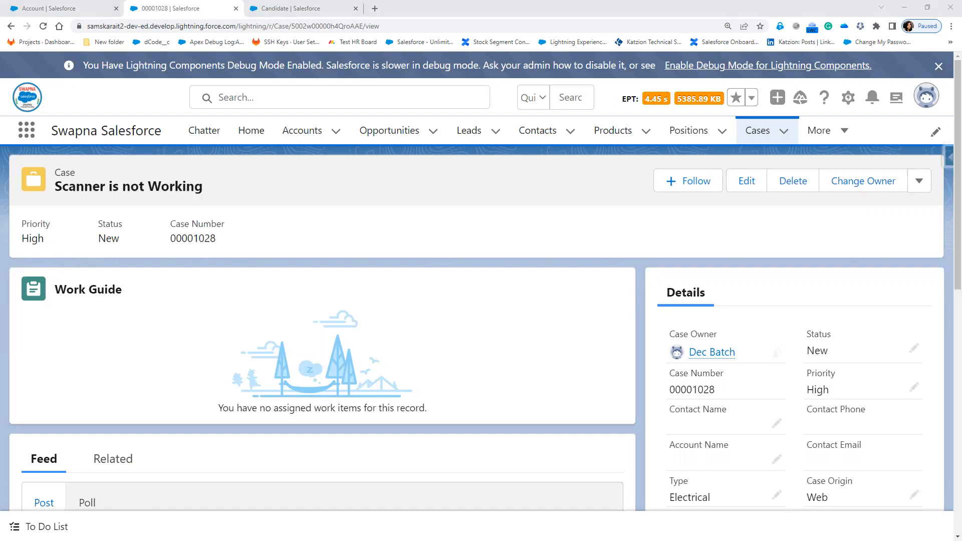
key("alt+Tab")
Step: Add two blank lines after the PAN regex pattern on line 12 of the notes
left_click(507, 338)
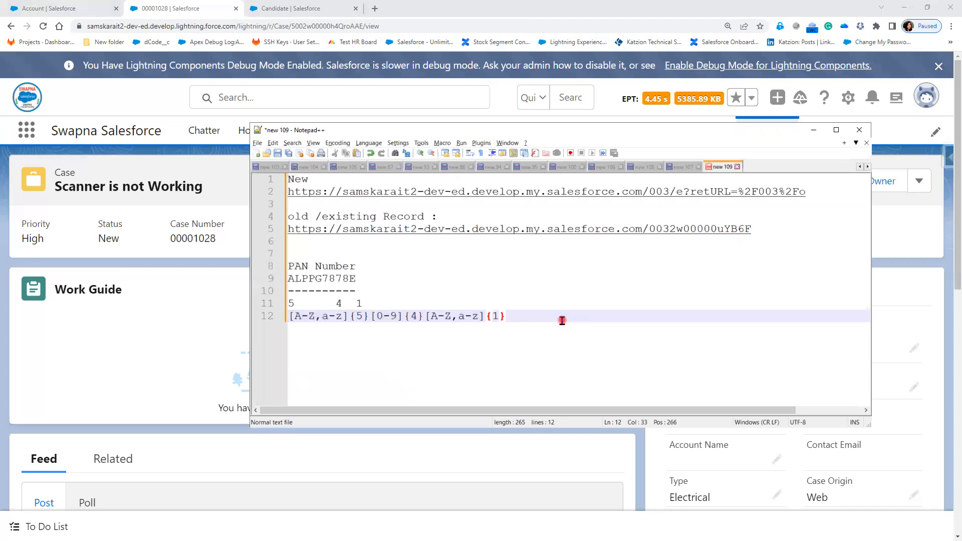
key("Return")
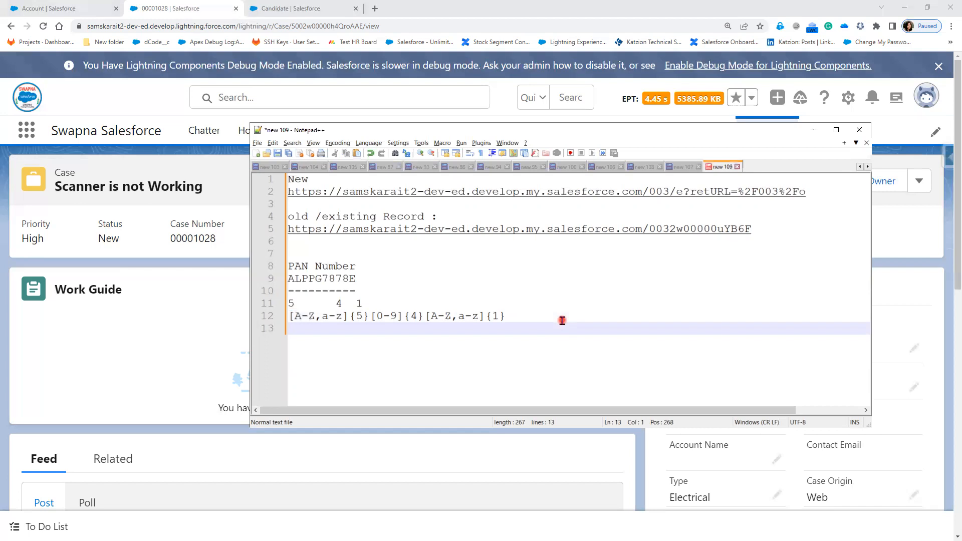
key("Return")
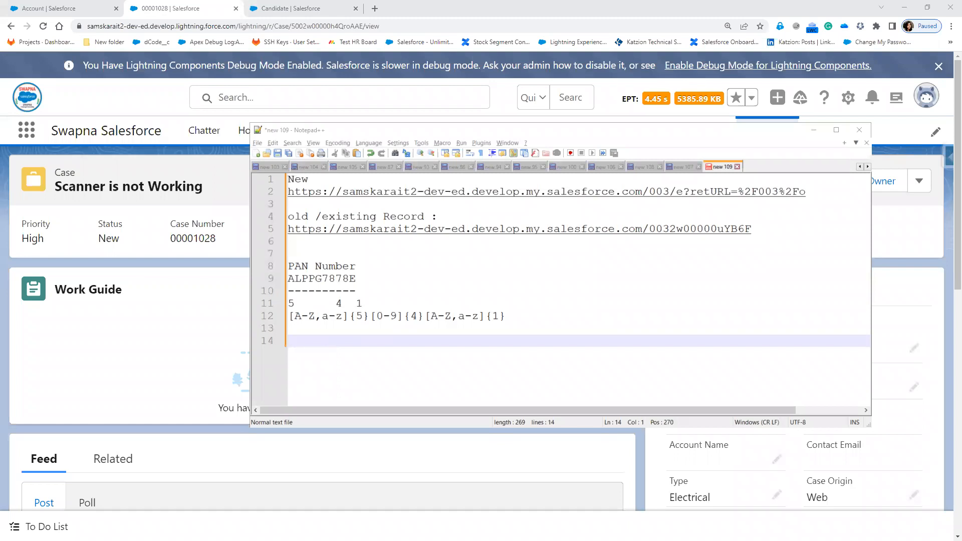
Step: Type the question 'Are you able to see the screen ?' on line 14, then delete it
left_click(443, 338)
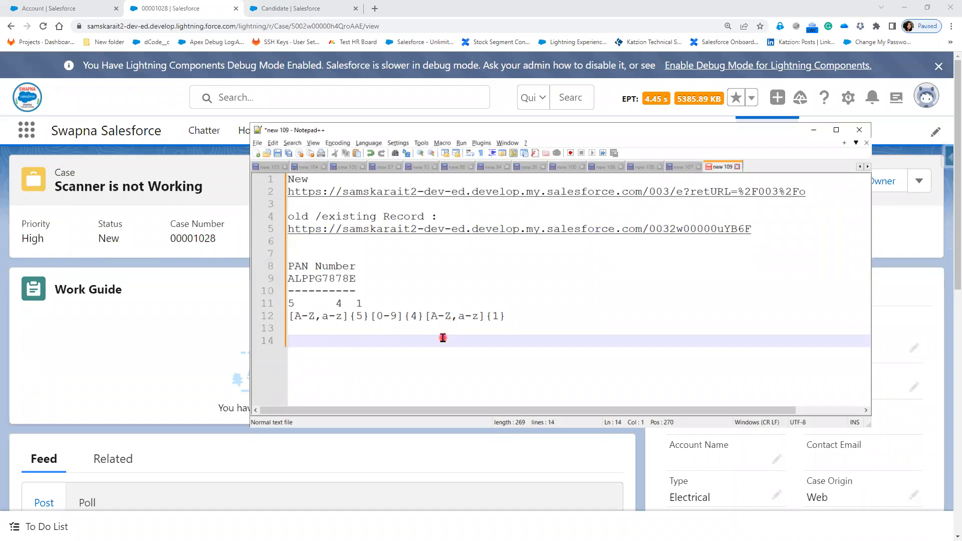
type("Are you able to see")
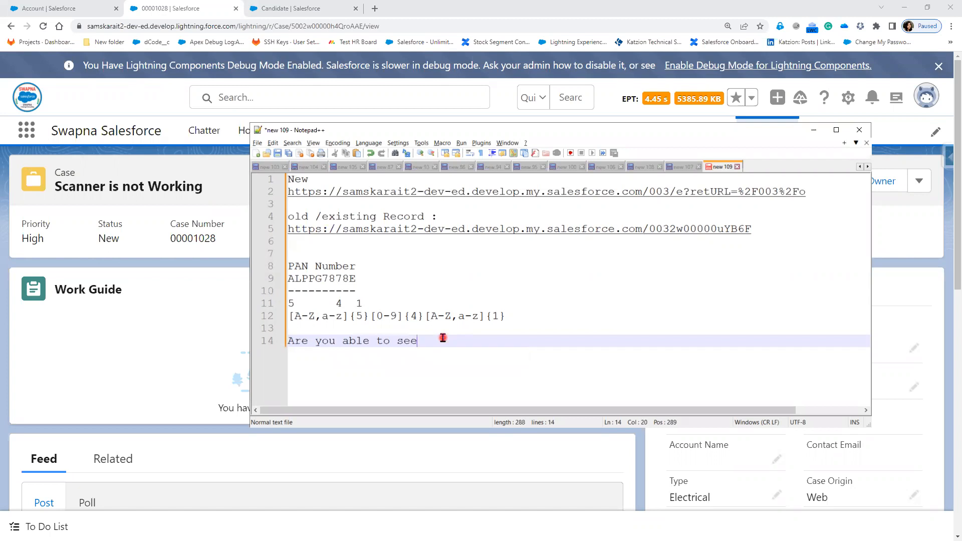
type(" tgthescreen ?")
key("Return")
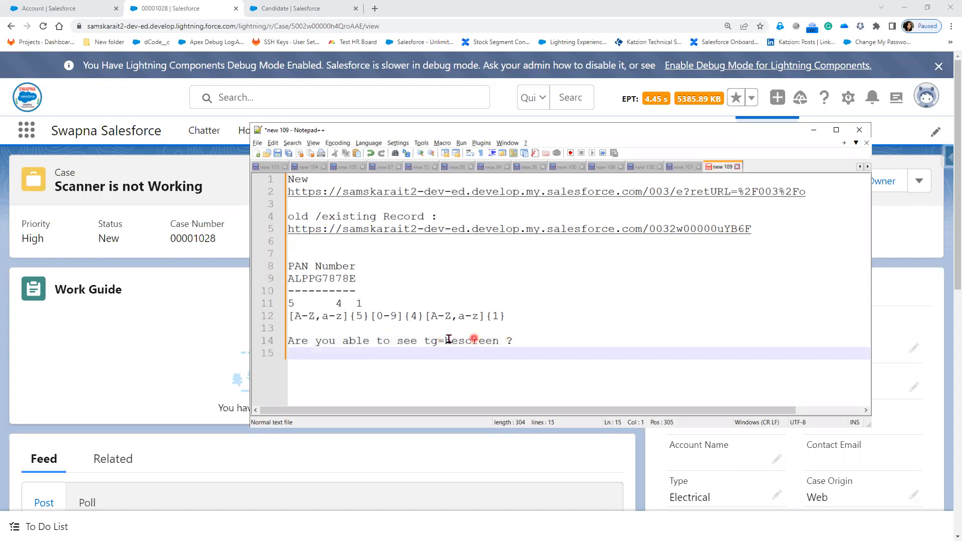
left_click(445, 341)
key("BackSpace")
key("BackSpace")
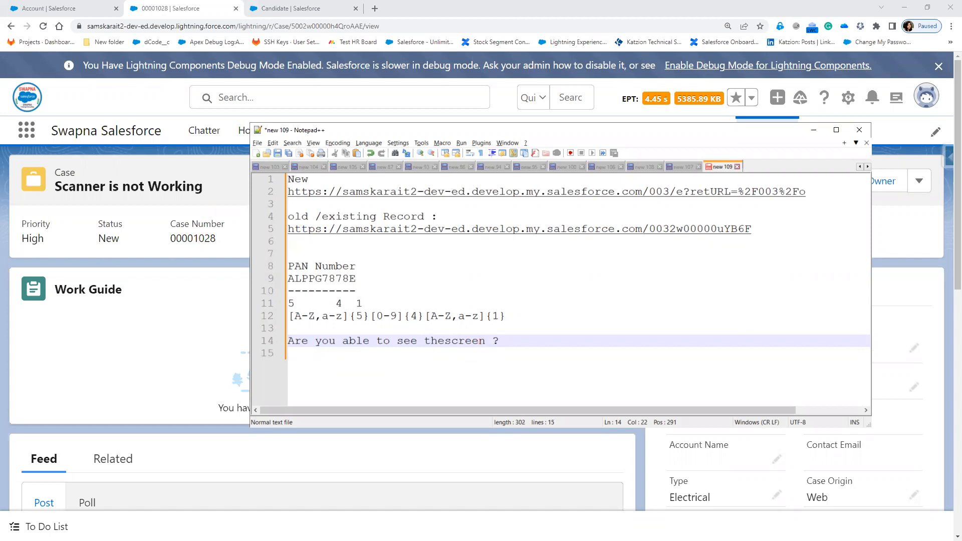
left_click(507, 337)
left_click(445, 341)
left_click(520, 343)
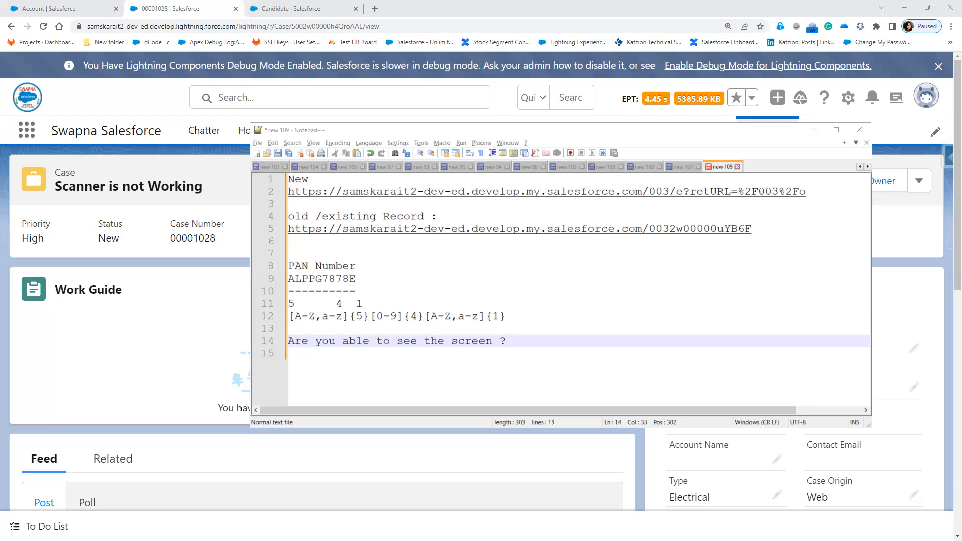
left_click_drag(507, 340, 286, 345)
key("Delete")
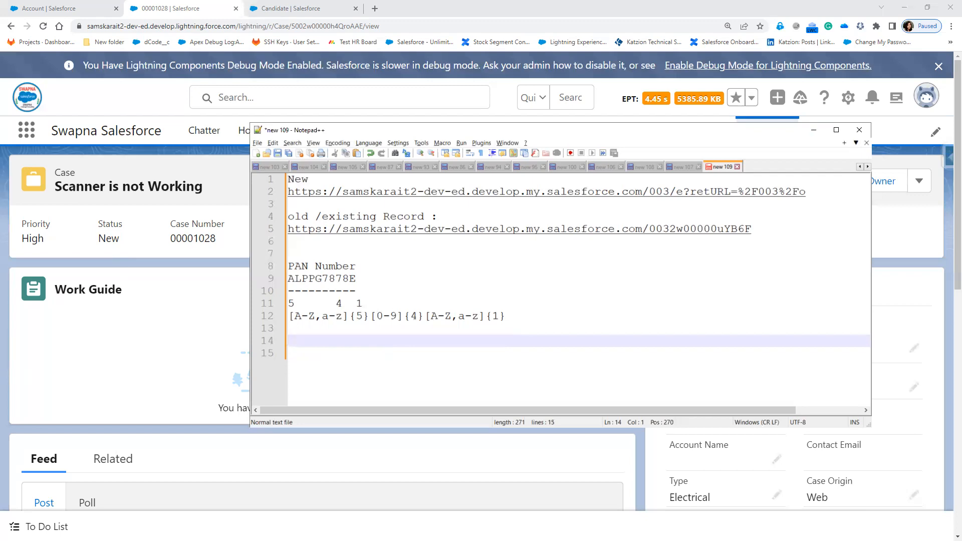
Step: Reveal the fourth homework bullet on the Home Work slide, then bring the notes back
key("alt+Tab")
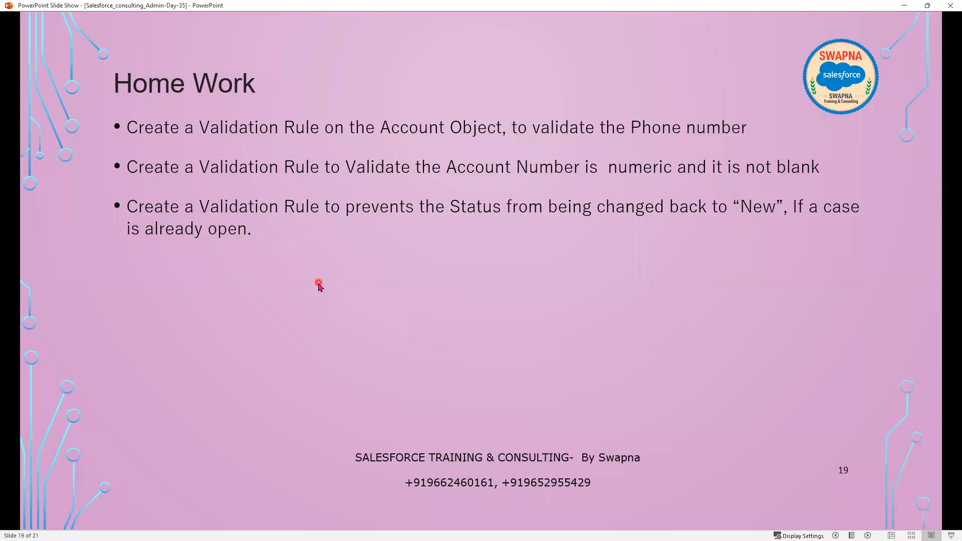
left_click(319, 285)
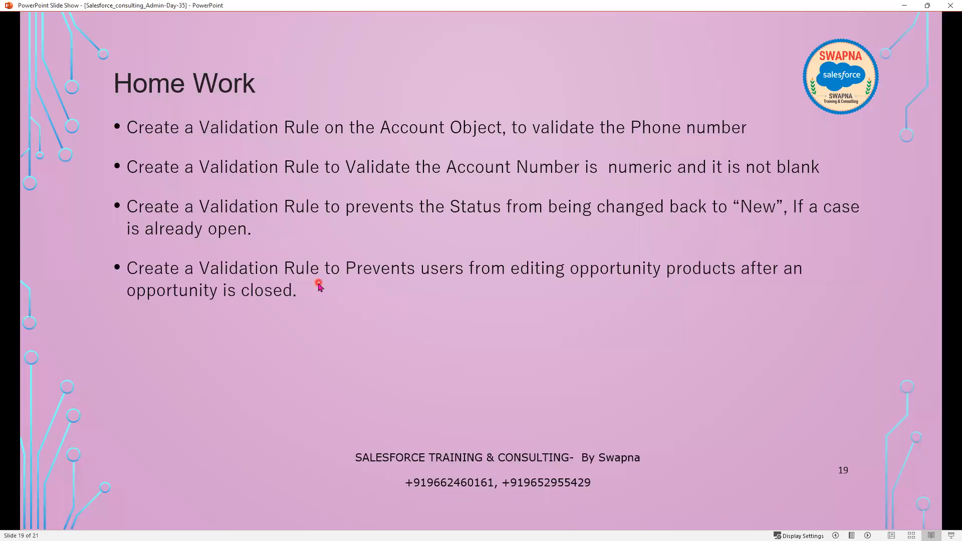
left_click(319, 284)
key("Left")
key("alt+Tab")
Step: Write the notes 'we are done with Validation Rules....' and 'These are home work'
type("we are d")
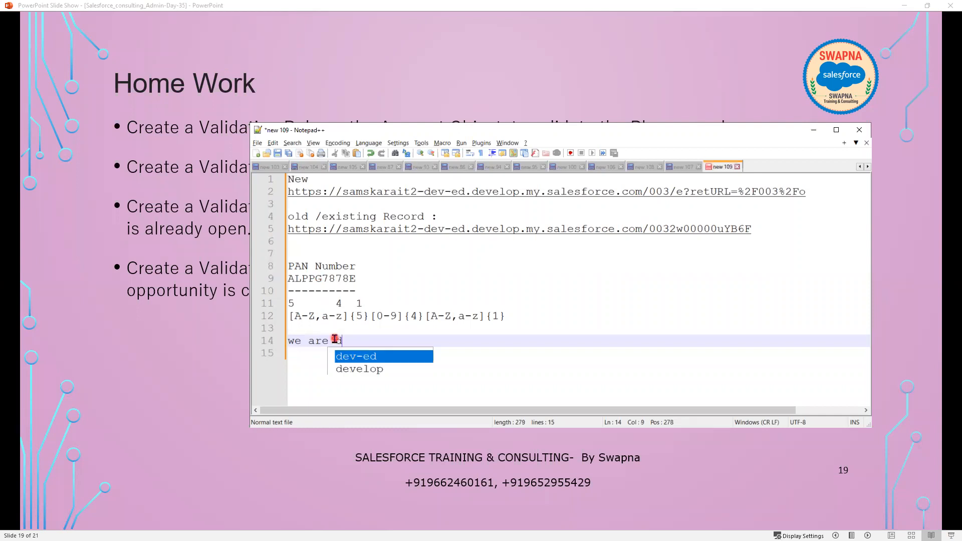
type("one with Validation Rules")
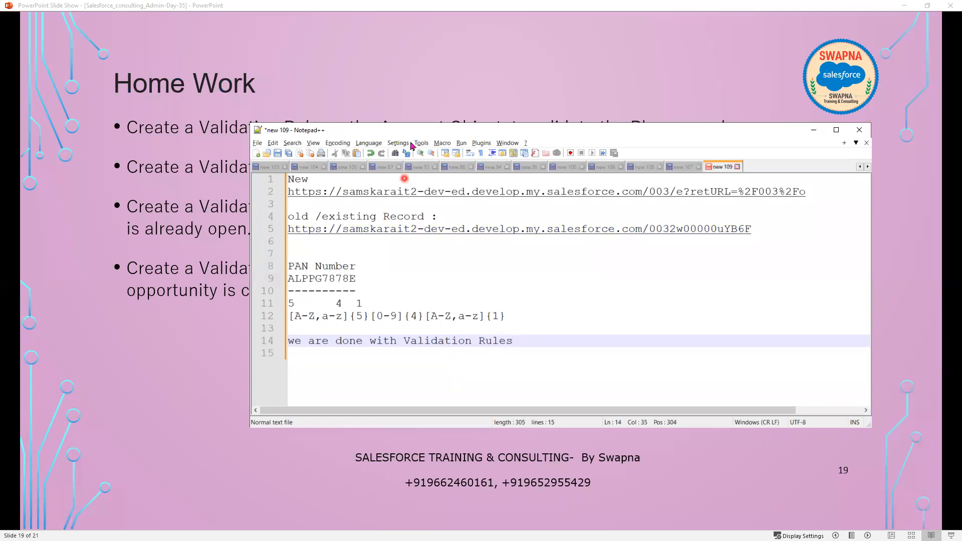
left_click_drag(412, 136, 403, 137)
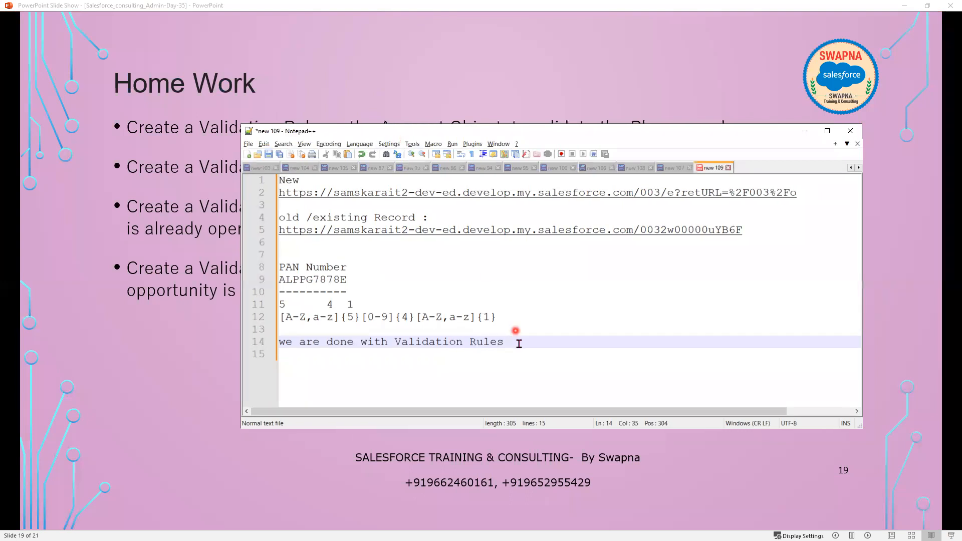
type("....")
key("Return")
key("Return")
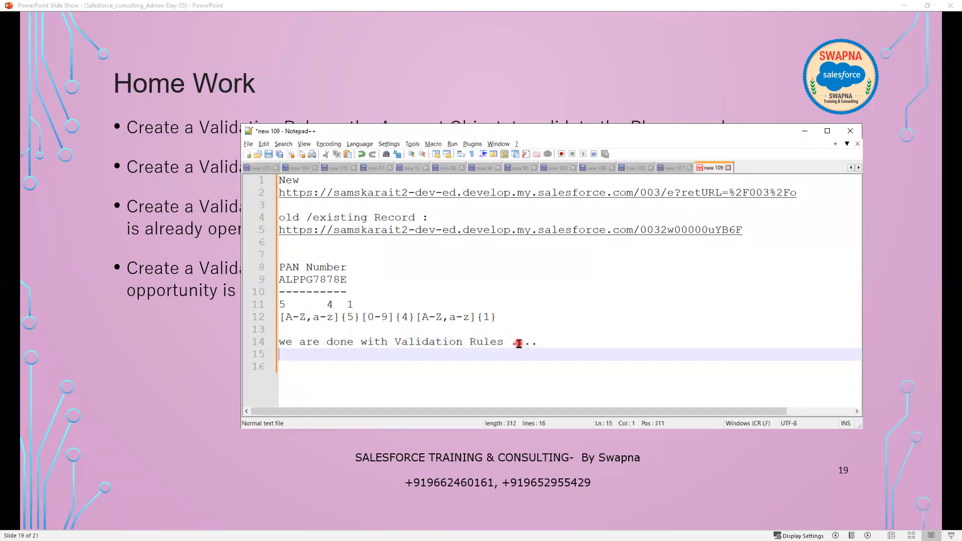
type("These")
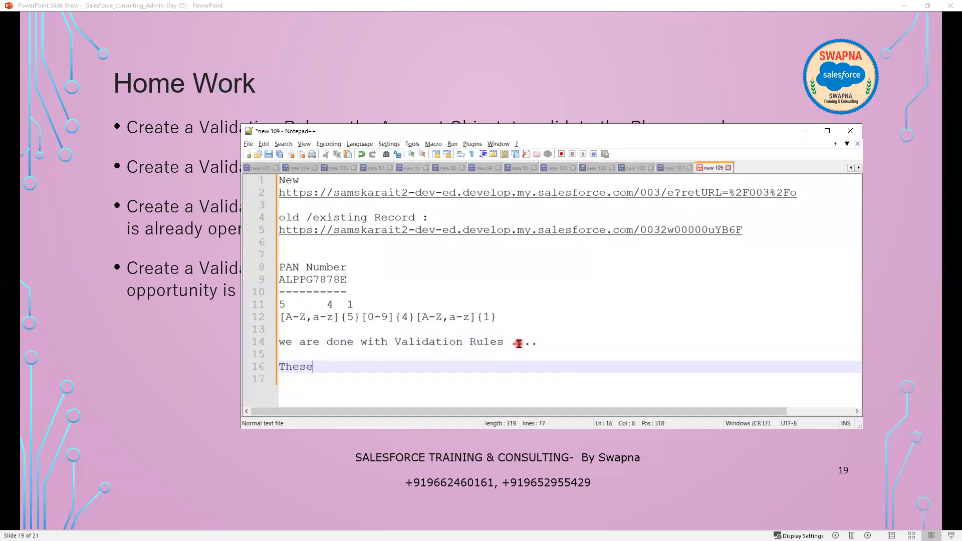
type(" are home work")
key("Return")
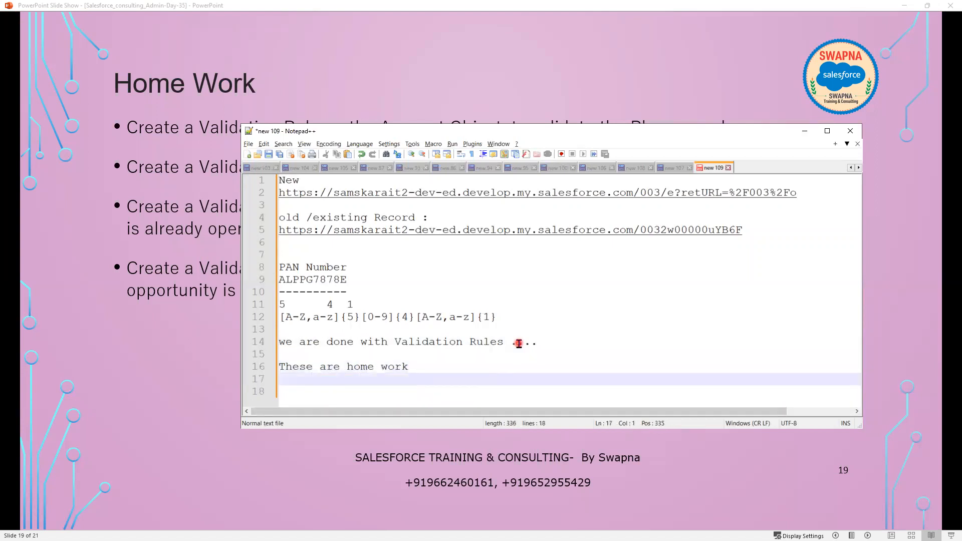
Step: Hide the notes and advance the slideshow past Trailhead to the Interview Questions slide
left_click(214, 377)
left_click(216, 334)
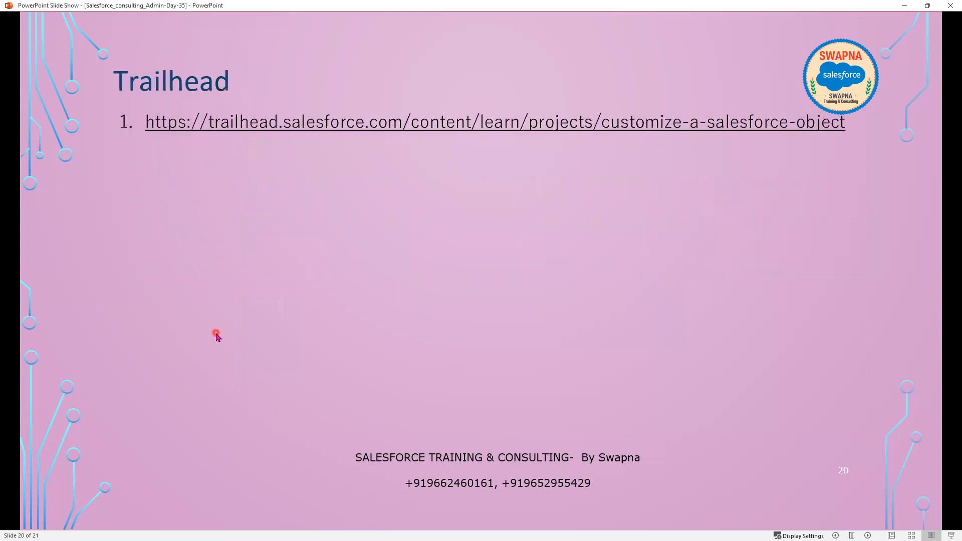
left_click(546, 157)
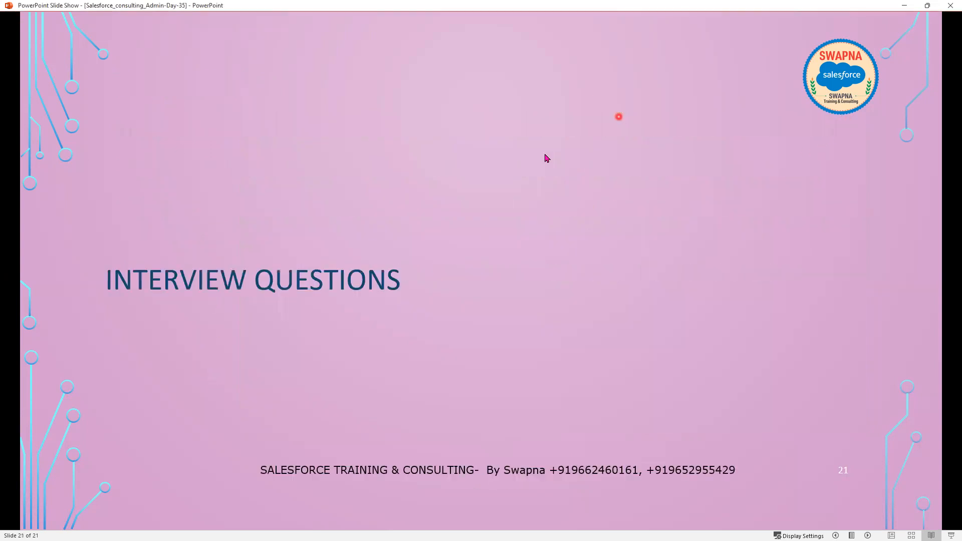
Step: End the slideshow, open slide 20 Trailhead, and copy its customize-a-salesforce-object URL
key("Escape")
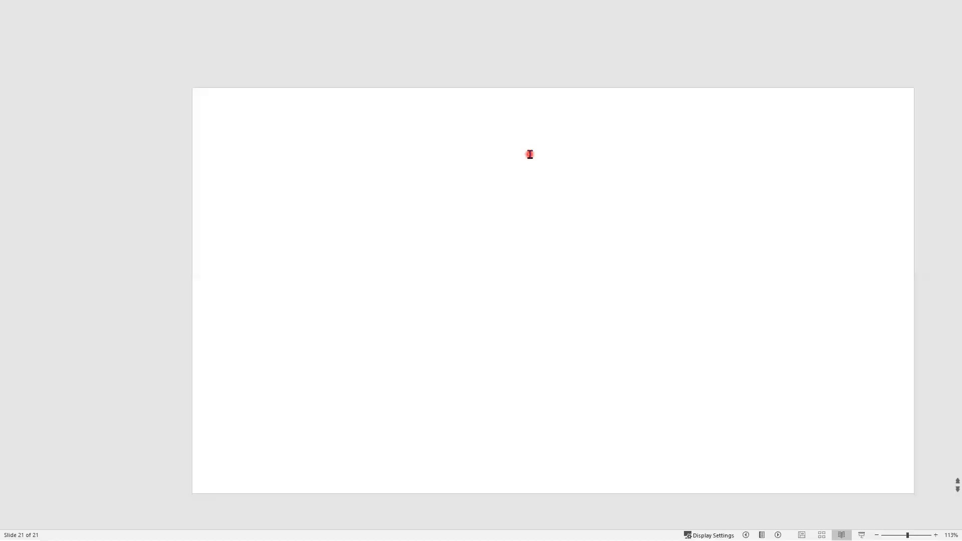
scroll(58, 405, "down", 10)
scroll(58, 405, "down", 5)
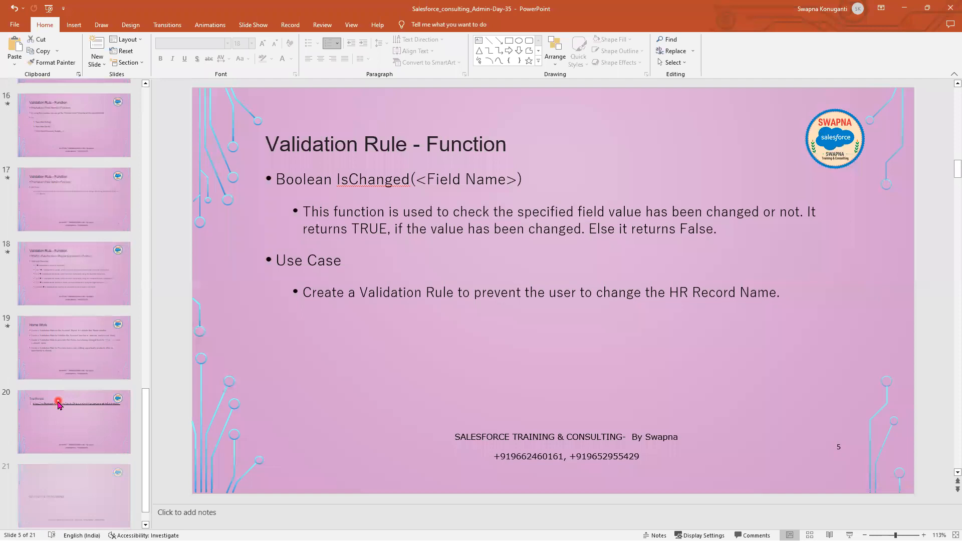
left_click(64, 426)
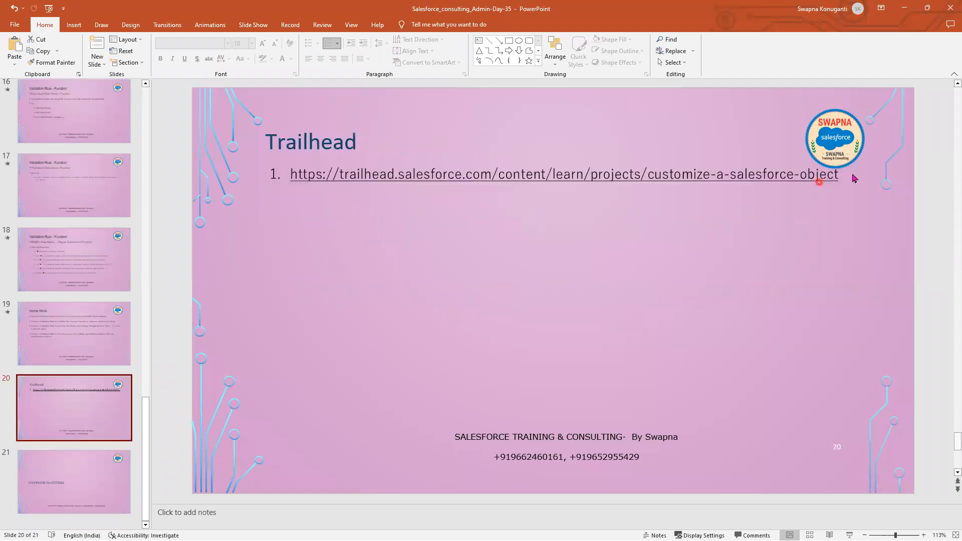
left_click_drag(851, 175, 635, 187)
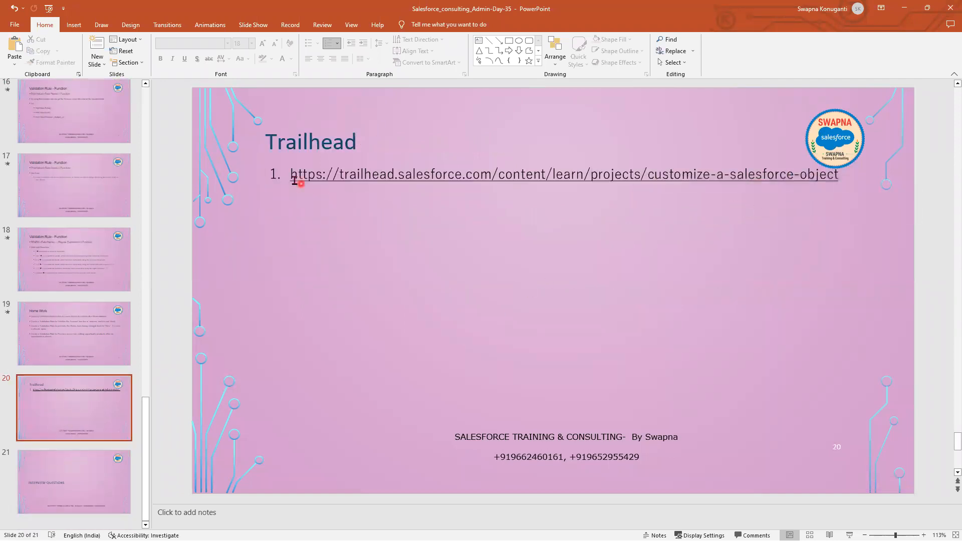
left_click_drag(295, 176, 757, 179)
key("ctrl+c")
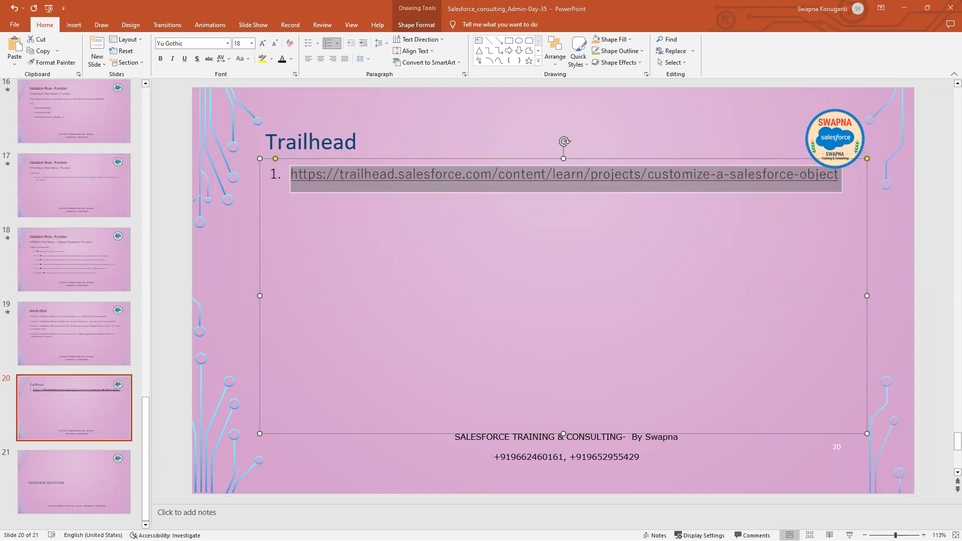